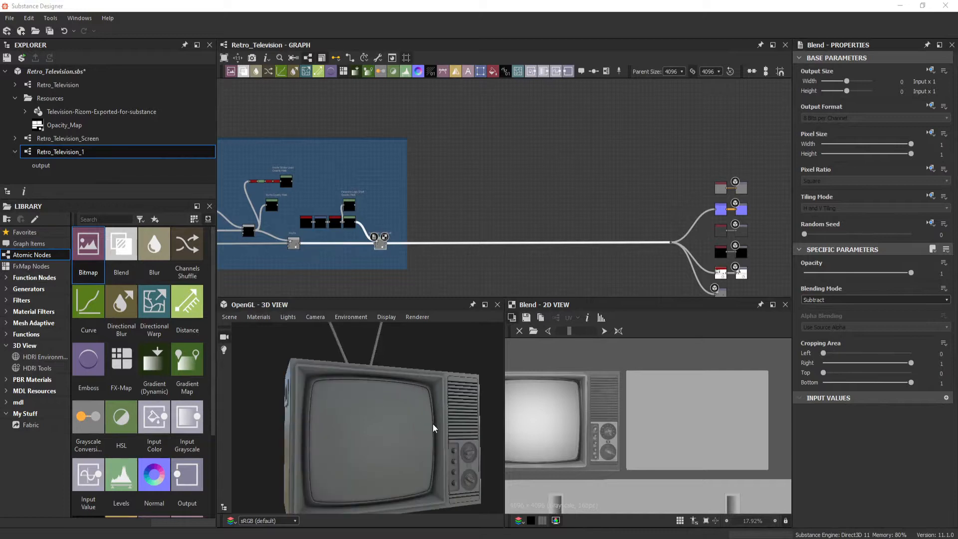
Step: Insert a Blend node on the main link after the Panacolor logo node and set its blending mode to Add (Linear Dodge)
{"action": "left_click_drag", "start_coordinate": [333, 426], "coordinate": [337, 452]}
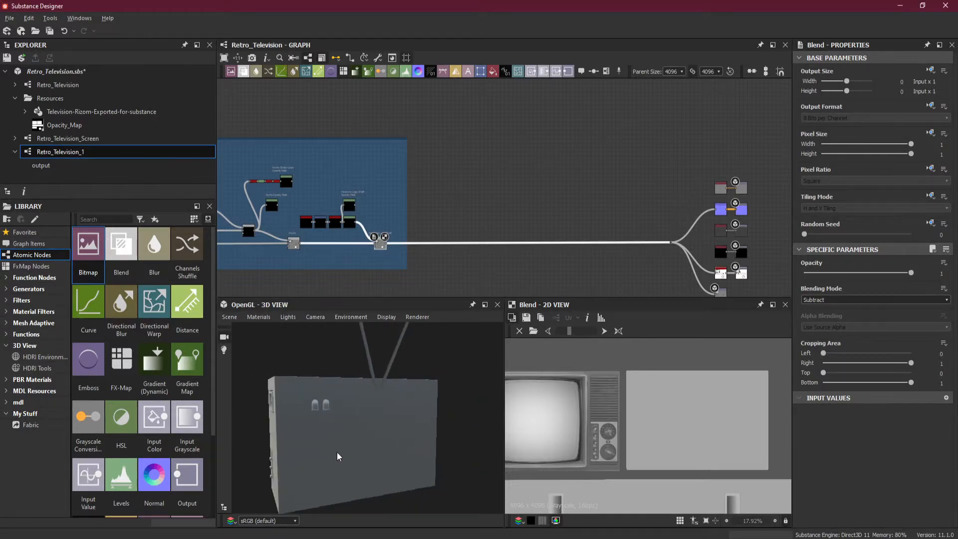
{"action": "scroll", "coordinate": [470, 223], "scroll_direction": "up", "scroll_amount": 6}
{"action": "left_click_drag", "start_coordinate": [531, 190], "coordinate": [563, 229]}
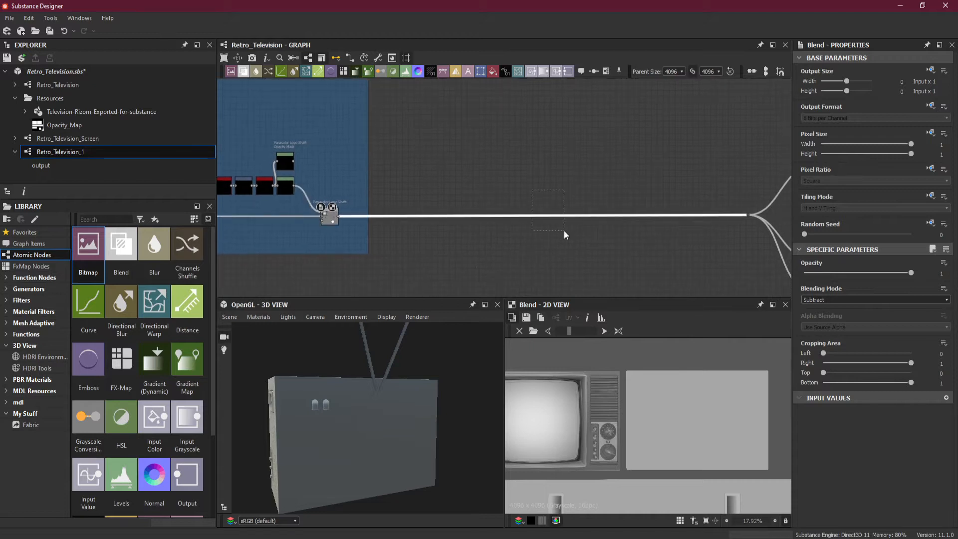
{"action": "key", "text": "space"}
{"action": "left_click", "coordinate": [608, 246]}
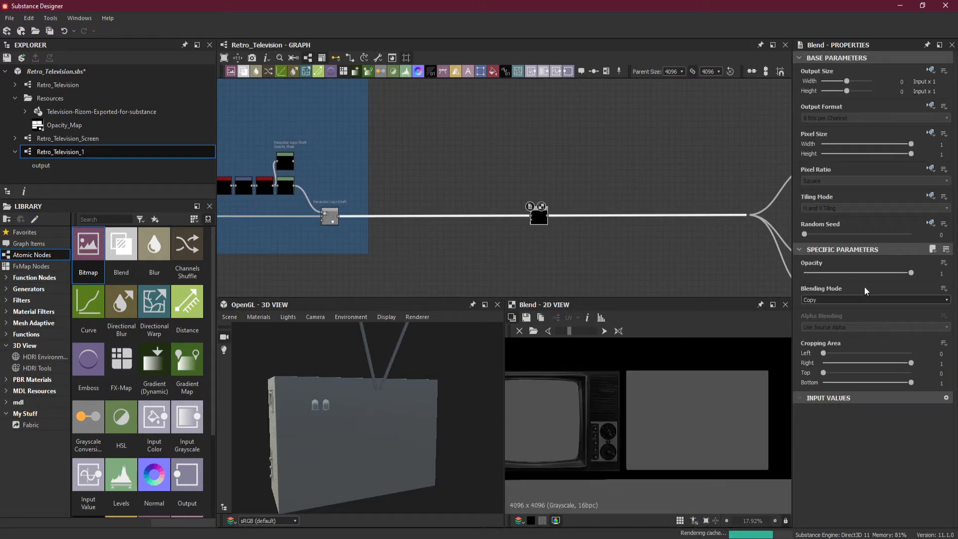
{"action": "left_click", "coordinate": [862, 300]}
{"action": "left_click", "coordinate": [858, 315]}
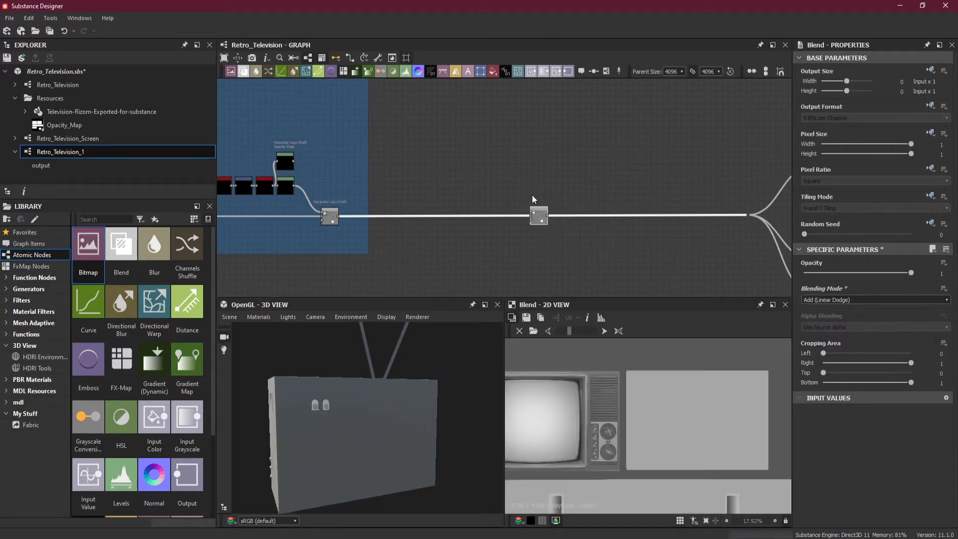
Step: Start a new link from the Back mask output in the UV Shells Mask frame and place a dot node beneath that frame
{"action": "key", "text": "f"}
{"action": "middle_click_drag", "start_coordinate": [348, 210], "coordinate": [602, 216]}
{"action": "middle_click_drag", "start_coordinate": [421, 205], "coordinate": [712, 206]}
{"action": "scroll", "coordinate": [456, 207], "scroll_direction": "up", "scroll_amount": 5}
{"action": "scroll", "coordinate": [462, 207], "scroll_direction": "up", "scroll_amount": 5}
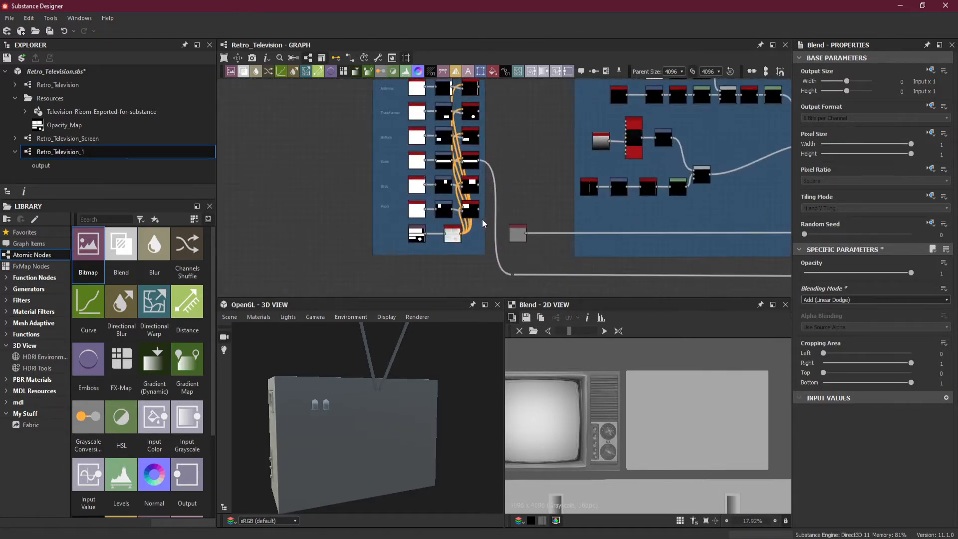
{"action": "scroll", "coordinate": [487, 179], "scroll_direction": "up", "scroll_amount": 2}
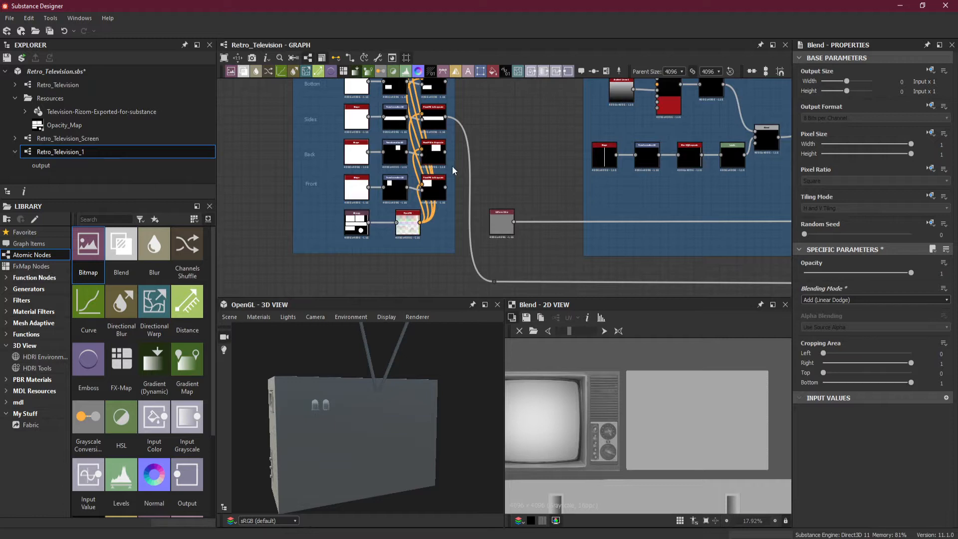
{"action": "left_click_drag", "start_coordinate": [444, 151], "coordinate": [475, 286]}
{"action": "scroll", "coordinate": [462, 272], "scroll_direction": "down", "scroll_amount": 2}
{"action": "scroll", "coordinate": [477, 290], "scroll_direction": "down", "scroll_amount": 2}
{"action": "scroll", "coordinate": [477, 289], "scroll_direction": "down", "scroll_amount": 2}
{"action": "middle_click_drag", "start_coordinate": [476, 286], "coordinate": [402, 240]}
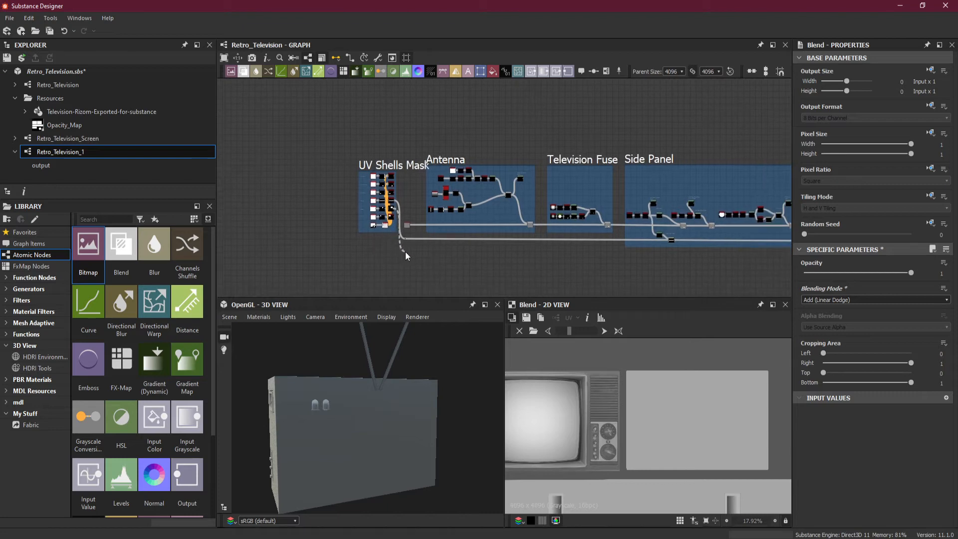
{"action": "left_click", "coordinate": [405, 248], "text": "alt"}
Step: Run the Back mask link along the graph and connect it to the new Blend node's opacity input
{"action": "middle_click_drag", "start_coordinate": [622, 247], "coordinate": [334, 248]}
{"action": "middle_click_drag", "start_coordinate": [629, 276], "coordinate": [264, 279]}
{"action": "middle_click_drag", "start_coordinate": [573, 258], "coordinate": [262, 265]}
{"action": "middle_click_drag", "start_coordinate": [659, 257], "coordinate": [313, 261]}
{"action": "middle_click_drag", "start_coordinate": [701, 258], "coordinate": [356, 262]}
{"action": "scroll", "coordinate": [498, 250], "scroll_direction": "up", "scroll_amount": 8}
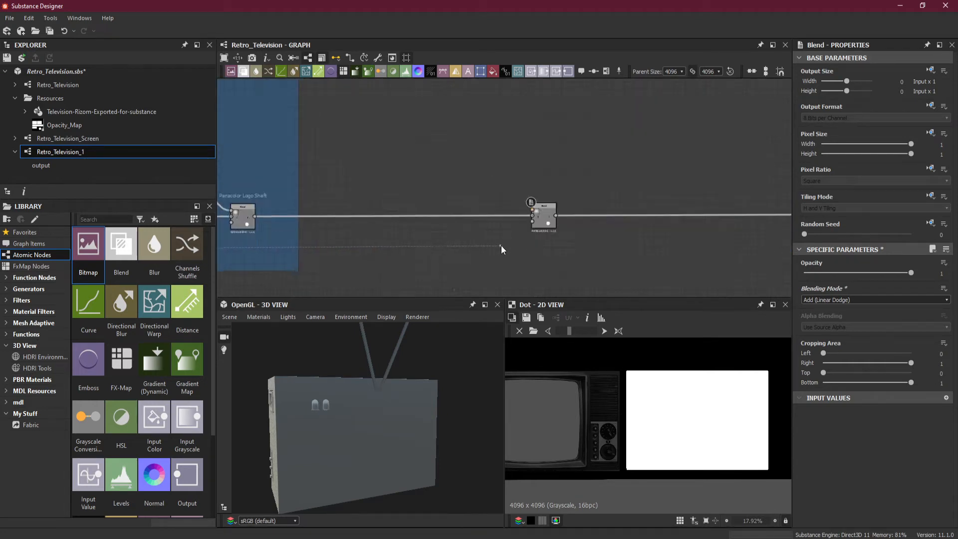
{"action": "left_click", "coordinate": [577, 194]}
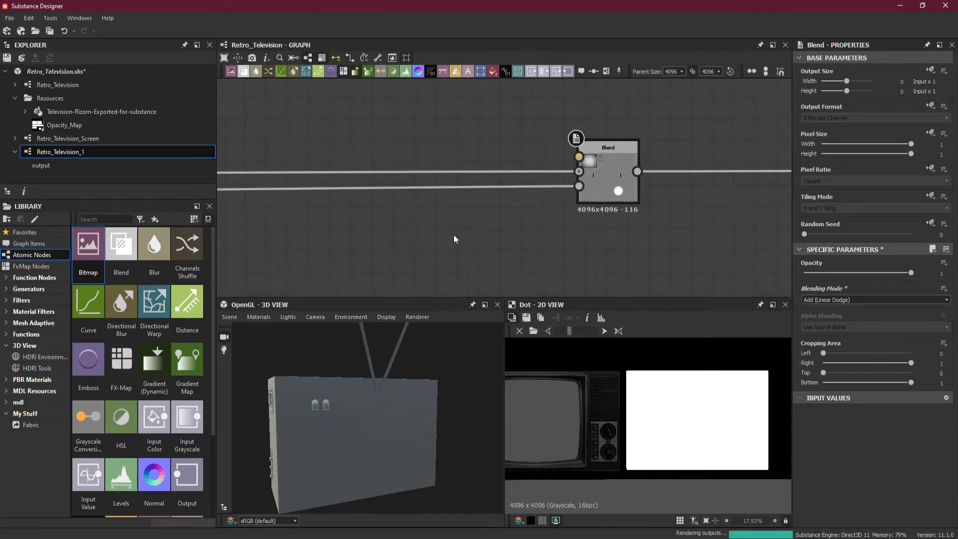
Step: Add a dot to the mask link just past the Panacolor logo frame and move it below the frame
{"action": "double_click", "coordinate": [606, 184]}
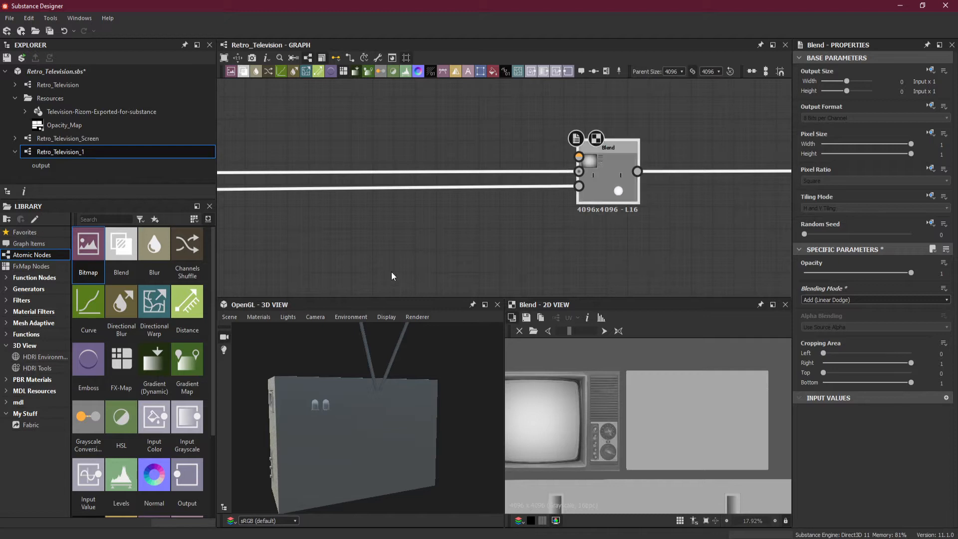
{"action": "scroll", "coordinate": [352, 255], "scroll_direction": "down", "scroll_amount": 9}
{"action": "middle_click_drag", "start_coordinate": [299, 270], "coordinate": [578, 262]}
{"action": "scroll", "coordinate": [580, 257], "scroll_direction": "up", "scroll_amount": 2}
{"action": "scroll", "coordinate": [593, 260], "scroll_direction": "up", "scroll_amount": 1}
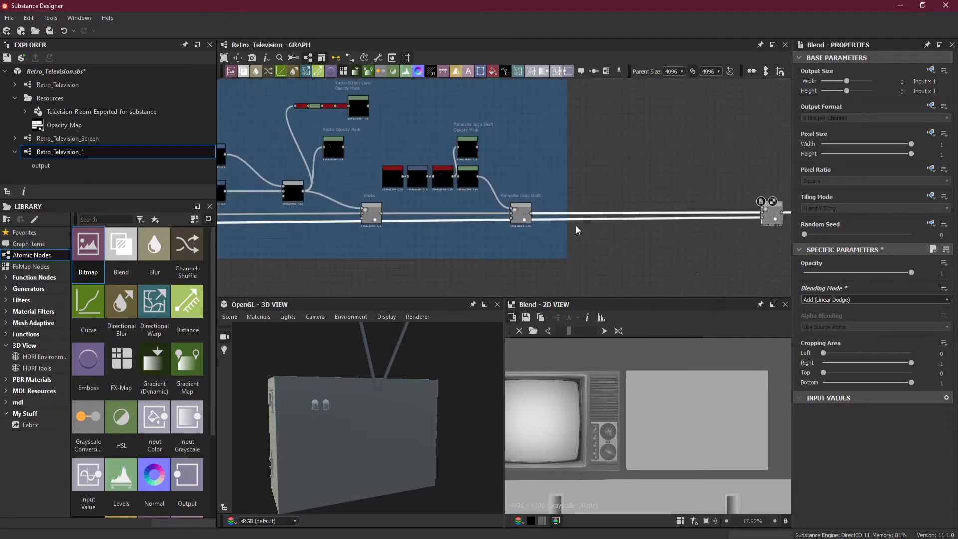
{"action": "double_click", "coordinate": [575, 219]}
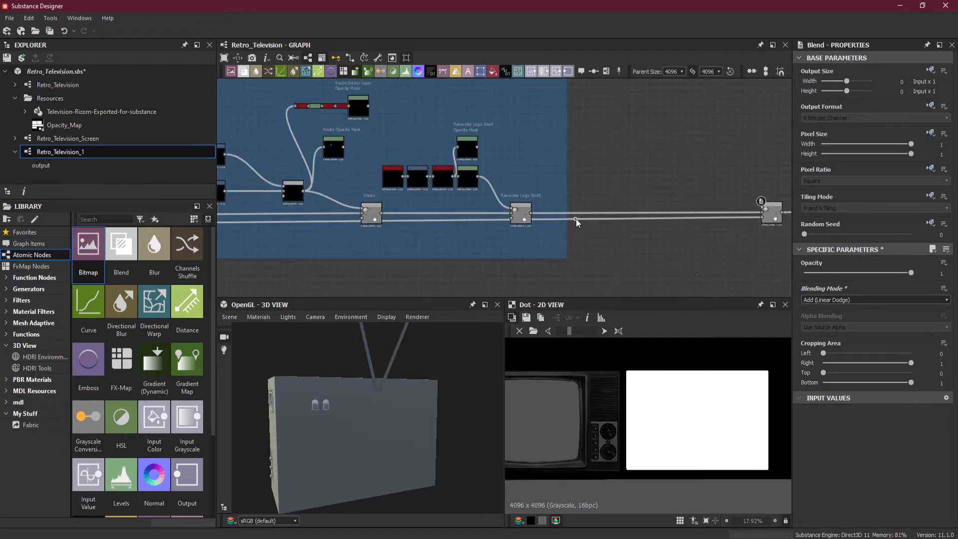
{"action": "left_click_drag", "start_coordinate": [576, 219], "coordinate": [572, 280]}
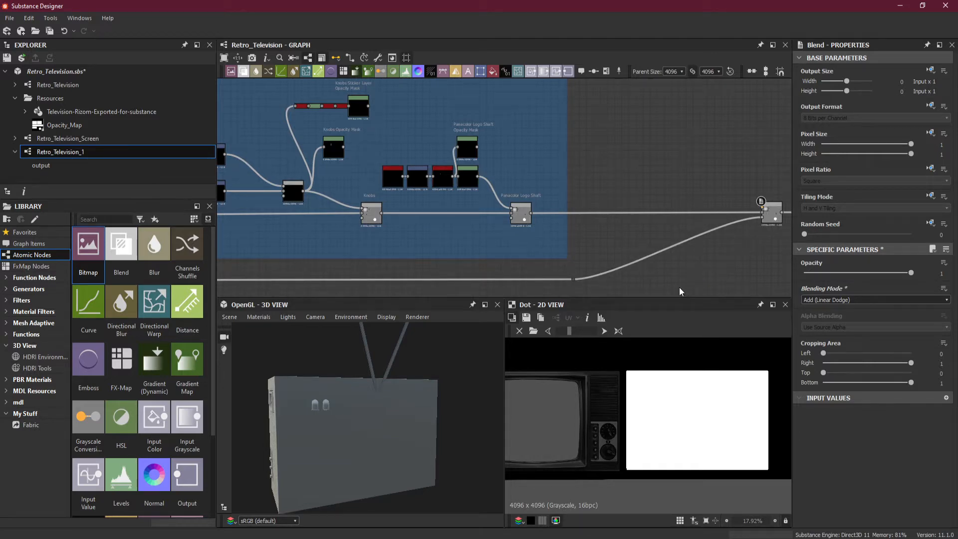
Step: Add a dot to the mask link near the Front Control Panel Base frame and lower it clear of the other links
{"action": "scroll", "coordinate": [670, 256], "scroll_direction": "down", "scroll_amount": 10}
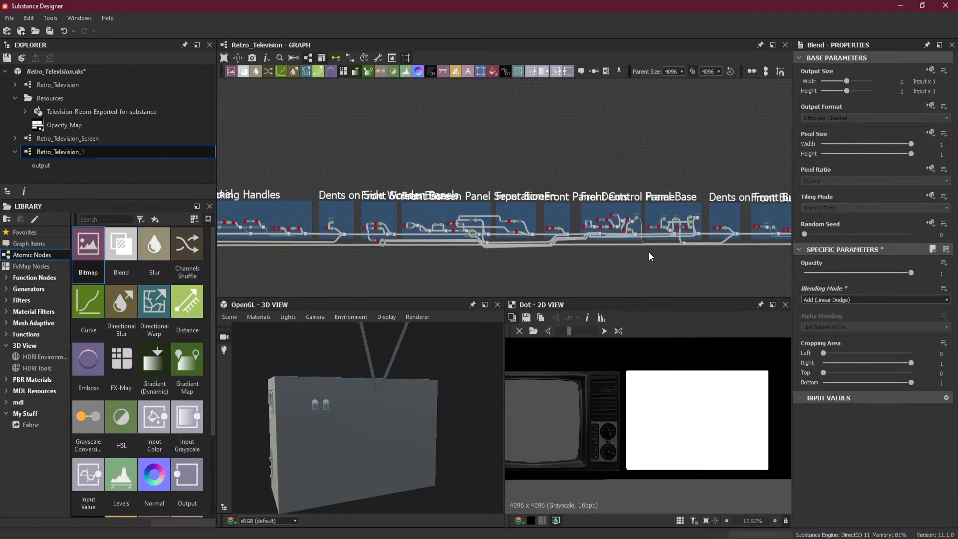
{"action": "scroll", "coordinate": [648, 253], "scroll_direction": "up", "scroll_amount": 1}
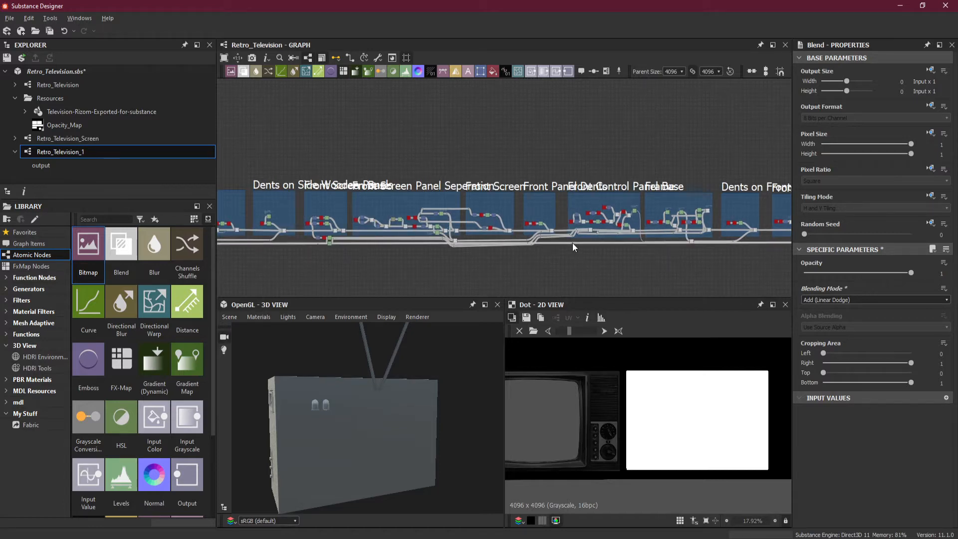
{"action": "scroll", "coordinate": [571, 244], "scroll_direction": "up", "scroll_amount": 2}
{"action": "scroll", "coordinate": [572, 251], "scroll_direction": "up", "scroll_amount": 3}
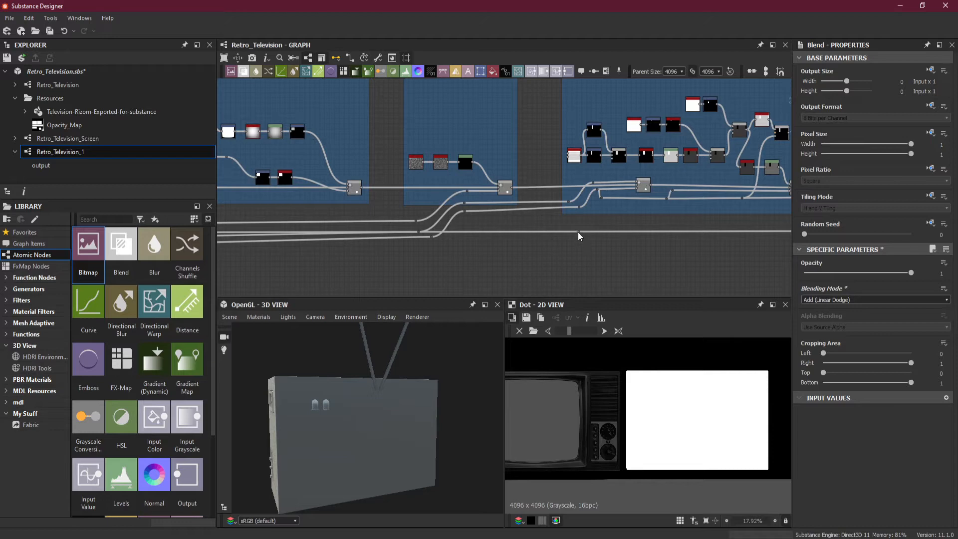
{"action": "left_click_drag", "start_coordinate": [579, 231], "coordinate": [577, 259]}
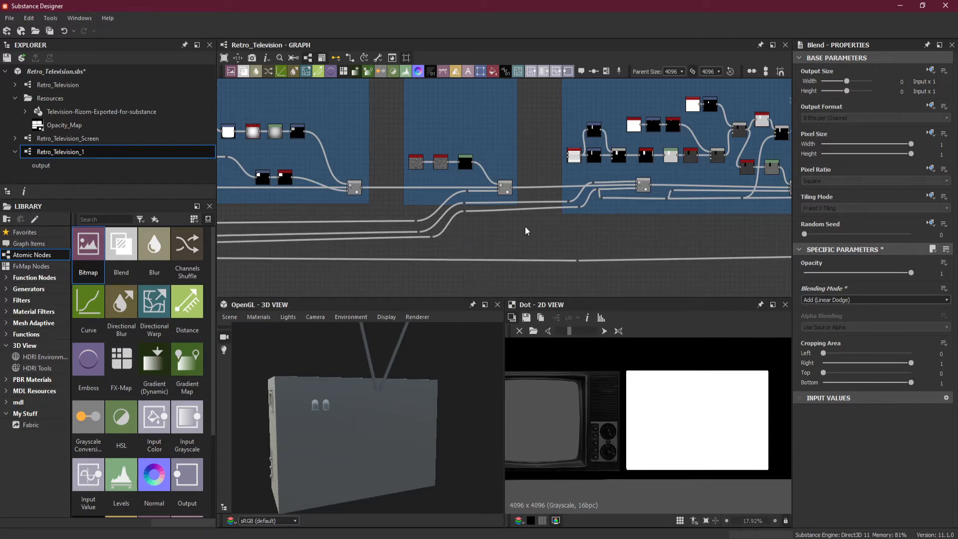
Step: Raise the mask link's dot under the Front Control Panel Base frame slightly toward the bundled links
{"action": "scroll", "coordinate": [443, 213], "scroll_direction": "down", "scroll_amount": 5}
{"action": "middle_click_drag", "start_coordinate": [408, 252], "coordinate": [666, 258]}
{"action": "middle_click_drag", "start_coordinate": [480, 254], "coordinate": [735, 259]}
{"action": "middle_click_drag", "start_coordinate": [445, 257], "coordinate": [89, 224]}
{"action": "middle_click_drag", "start_coordinate": [605, 244], "coordinate": [247, 241]}
{"action": "scroll", "coordinate": [522, 227], "scroll_direction": "up", "scroll_amount": 1}
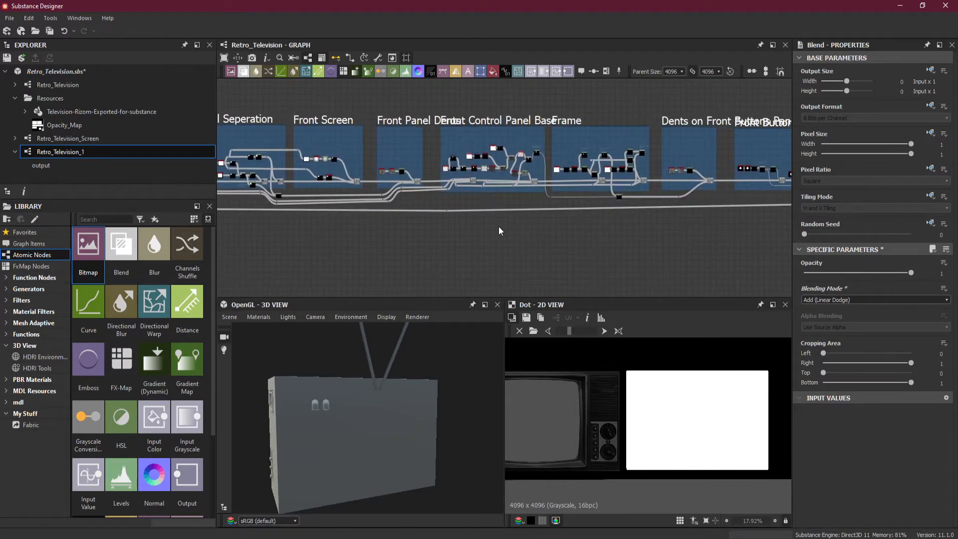
{"action": "middle_click_drag", "start_coordinate": [389, 231], "coordinate": [507, 233]}
{"action": "scroll", "coordinate": [543, 216], "scroll_direction": "up", "scroll_amount": 2}
{"action": "scroll", "coordinate": [544, 219], "scroll_direction": "up", "scroll_amount": 1}
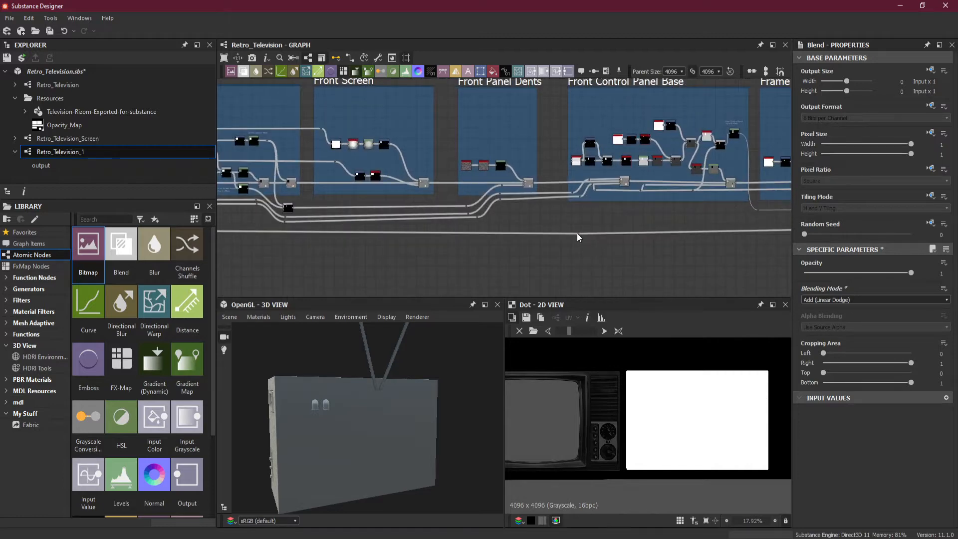
{"action": "scroll", "coordinate": [576, 233], "scroll_direction": "up", "scroll_amount": 1}
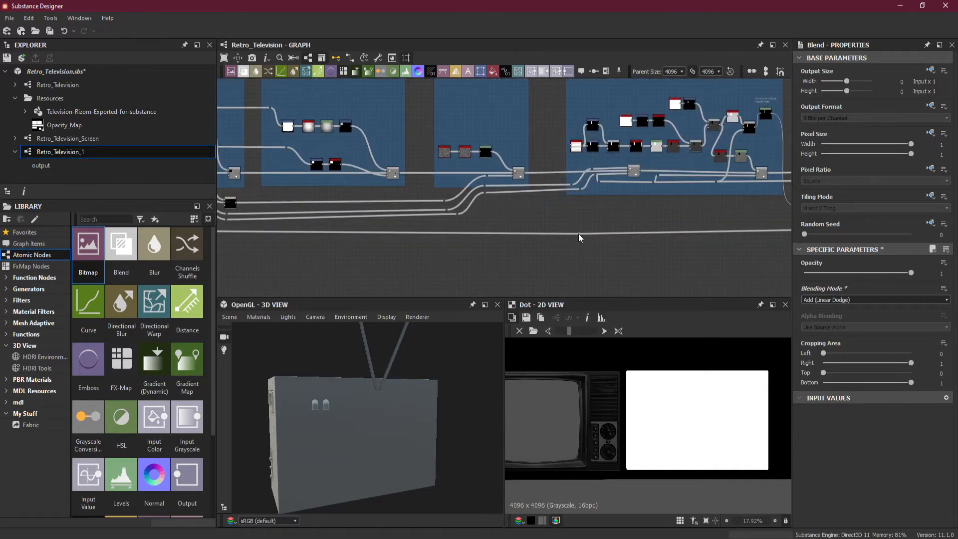
{"action": "left_click_drag", "start_coordinate": [579, 234], "coordinate": [578, 229]}
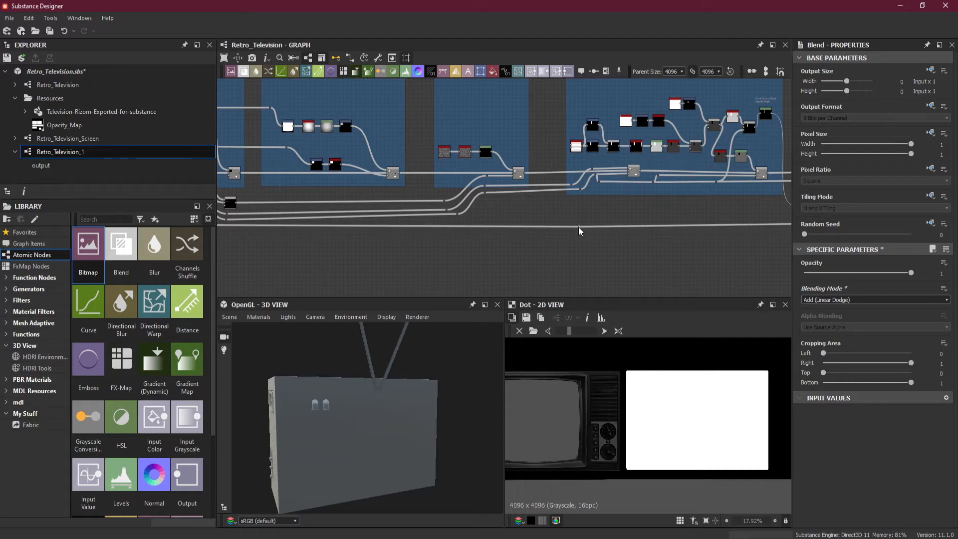
Step: Examine the Back mask link's route beneath the frames from the side panels to the final Blend node
{"action": "scroll", "coordinate": [518, 241], "scroll_direction": "down", "scroll_amount": 6}
{"action": "scroll", "coordinate": [510, 243], "scroll_direction": "down", "scroll_amount": 2}
{"action": "middle_click_drag", "start_coordinate": [613, 255], "coordinate": [678, 255]}
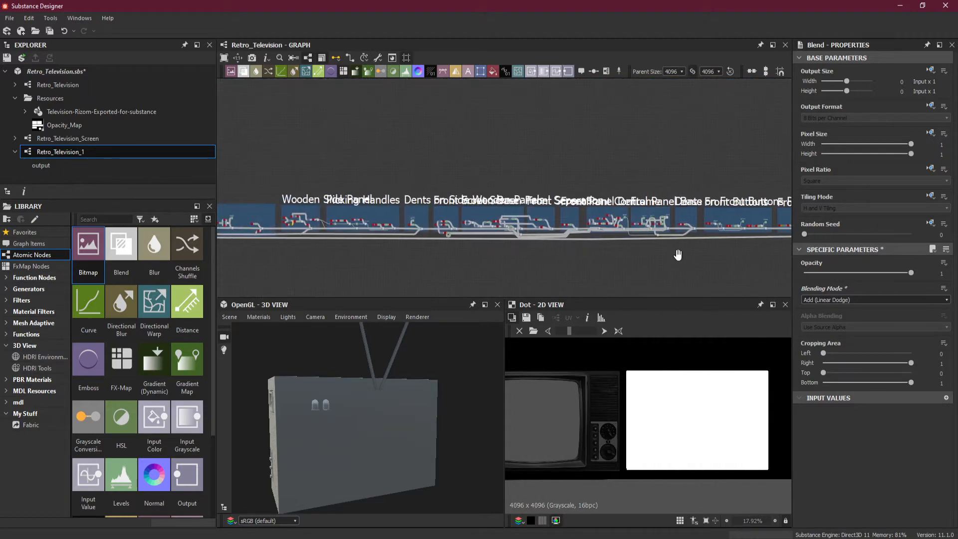
{"action": "scroll", "coordinate": [332, 243], "scroll_direction": "up", "scroll_amount": 4}
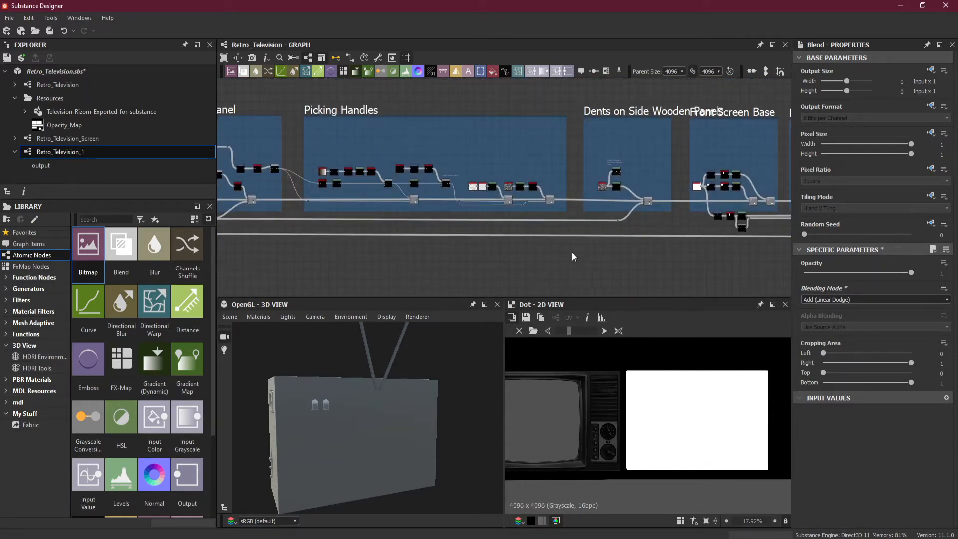
{"action": "scroll", "coordinate": [592, 253], "scroll_direction": "down", "scroll_amount": 3}
{"action": "middle_click_drag", "start_coordinate": [415, 258], "coordinate": [715, 251]}
{"action": "scroll", "coordinate": [487, 249], "scroll_direction": "up", "scroll_amount": 2}
{"action": "middle_click_drag", "start_coordinate": [385, 248], "coordinate": [671, 246]}
{"action": "middle_click_drag", "start_coordinate": [422, 263], "coordinate": [115, 255]}
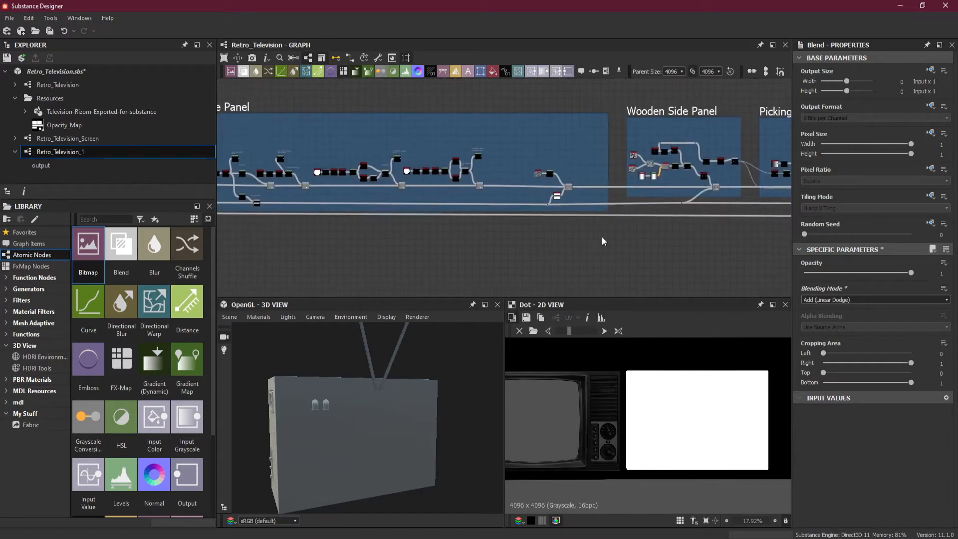
{"action": "middle_click_drag", "start_coordinate": [602, 241], "coordinate": [116, 235]}
{"action": "right_click", "coordinate": [117, 235]}
{"action": "middle_click_drag", "start_coordinate": [582, 229], "coordinate": [394, 238]}
{"action": "middle_click_drag", "start_coordinate": [635, 232], "coordinate": [285, 236]}
{"action": "middle_click_drag", "start_coordinate": [690, 241], "coordinate": [623, 223]}
Step: Add a Gradient Axial node above the main link, before the final Blend node
{"action": "scroll", "coordinate": [624, 208], "scroll_direction": "up", "scroll_amount": 4}
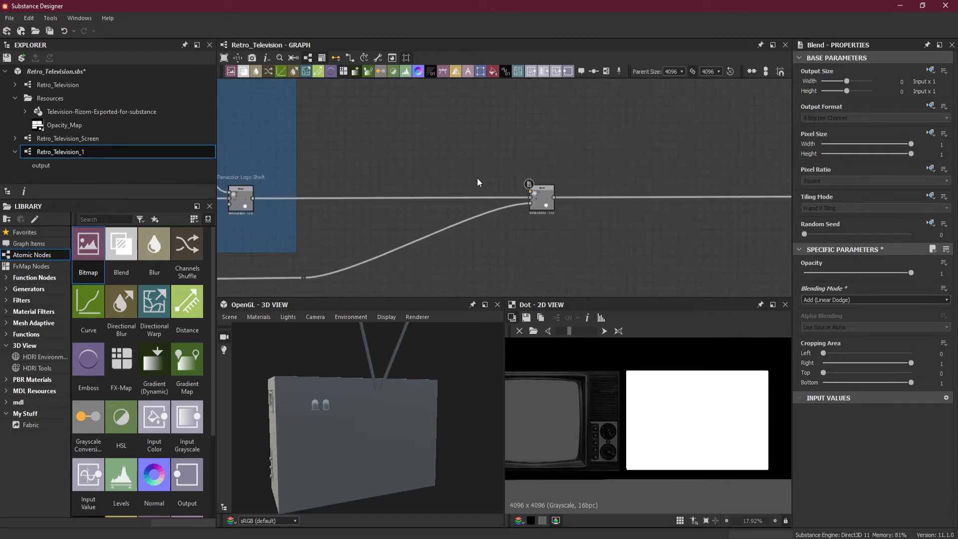
{"action": "scroll", "coordinate": [462, 172], "scroll_direction": "up", "scroll_amount": 3}
{"action": "left_click", "coordinate": [602, 214]}
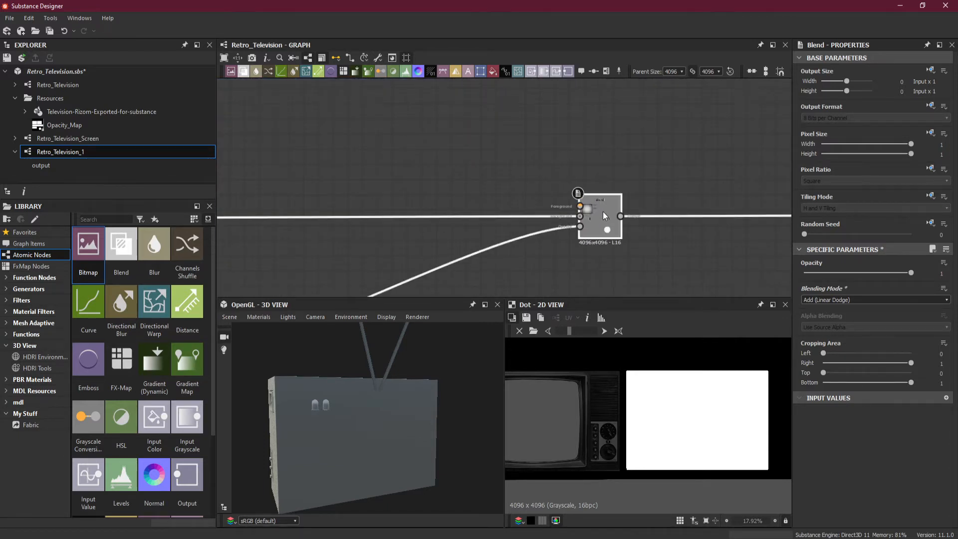
{"action": "scroll", "coordinate": [539, 174], "scroll_direction": "up", "scroll_amount": 1}
{"action": "left_click", "coordinate": [446, 150]}
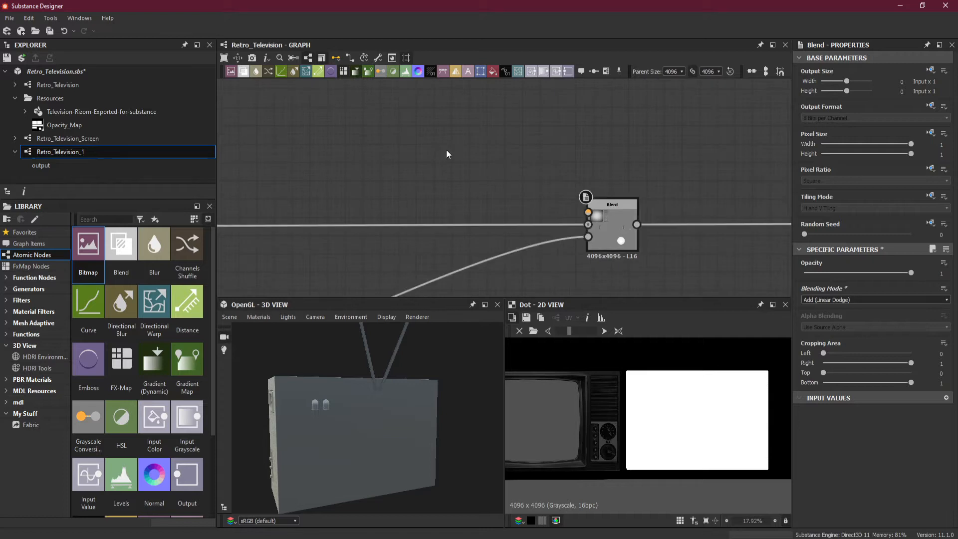
{"action": "key", "text": "space"}
{"action": "type", "text": "grad"}
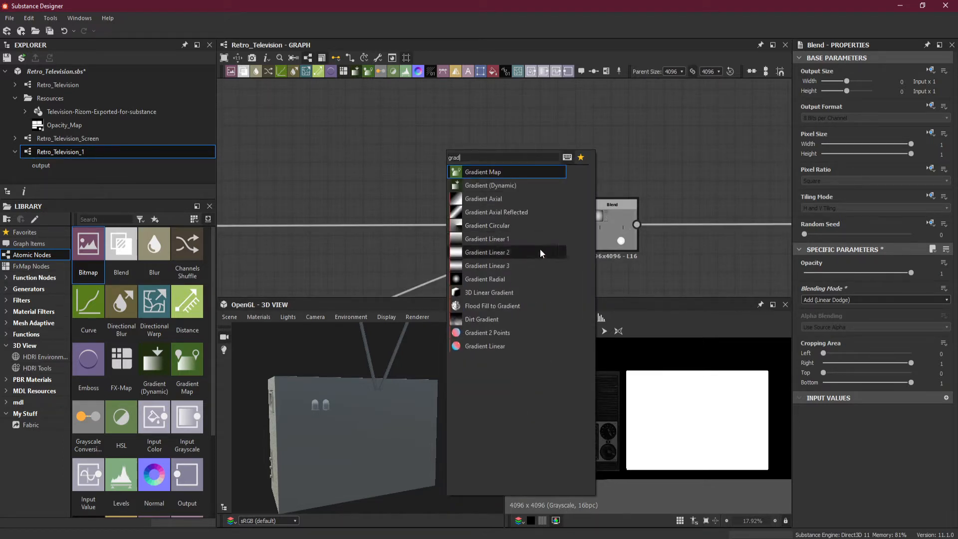
{"action": "left_click", "coordinate": [532, 202]}
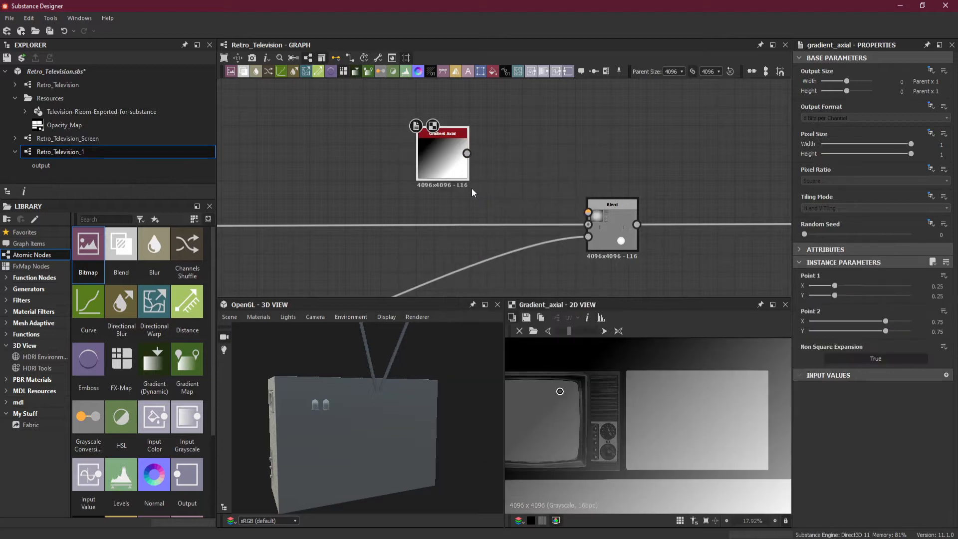
Step: Make the axial gradient vertical by setting the X coordinate of both Point 1 and Point 2 to 0.5
{"action": "left_click_drag", "start_coordinate": [327, 474], "coordinate": [394, 431]}
{"action": "scroll", "coordinate": [641, 394], "scroll_direction": "down", "scroll_amount": 4}
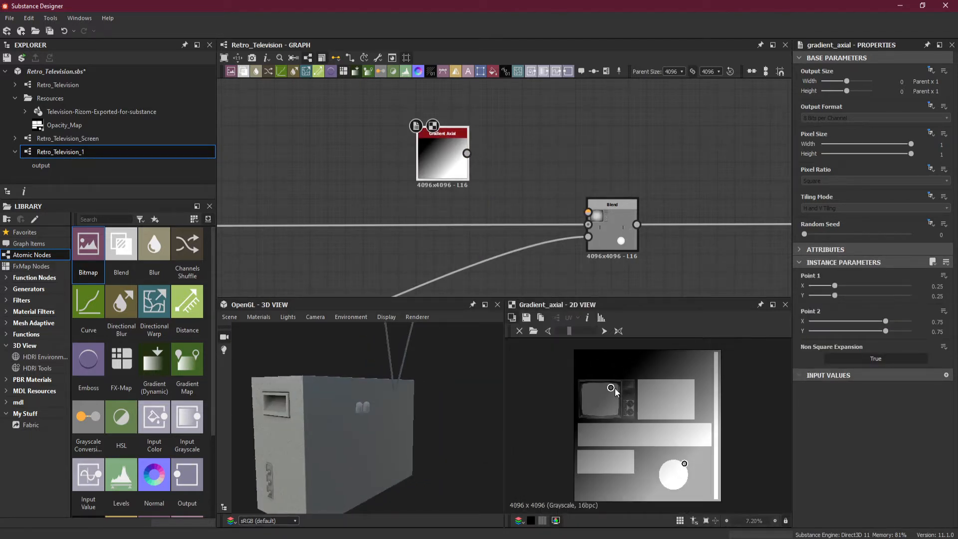
{"action": "left_click_drag", "start_coordinate": [614, 388], "coordinate": [626, 383]}
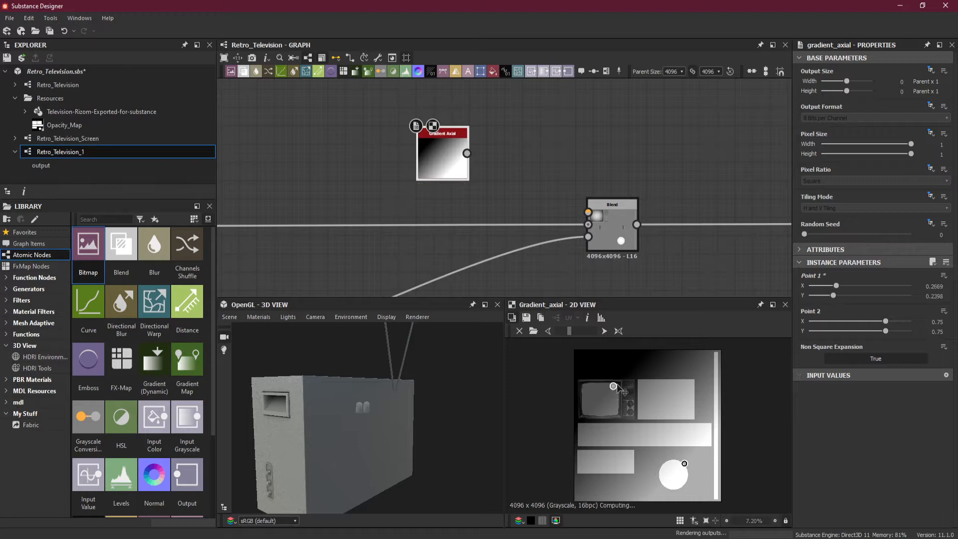
{"action": "left_click", "coordinate": [927, 286]}
{"action": "type", "text": ".5"}
{"action": "key", "text": "Return"}
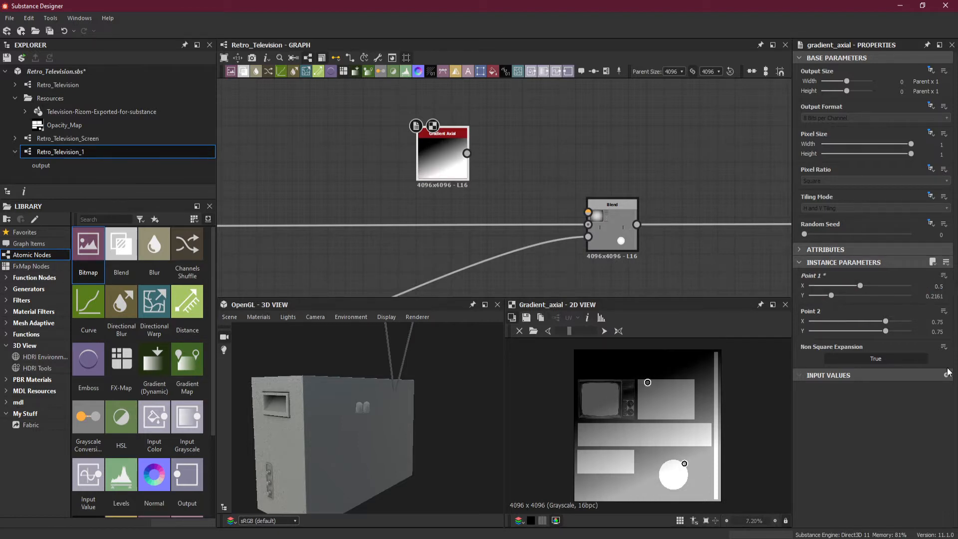
{"action": "left_click", "coordinate": [937, 321]}
{"action": "type", "text": ".5"}
{"action": "key", "text": "Return"}
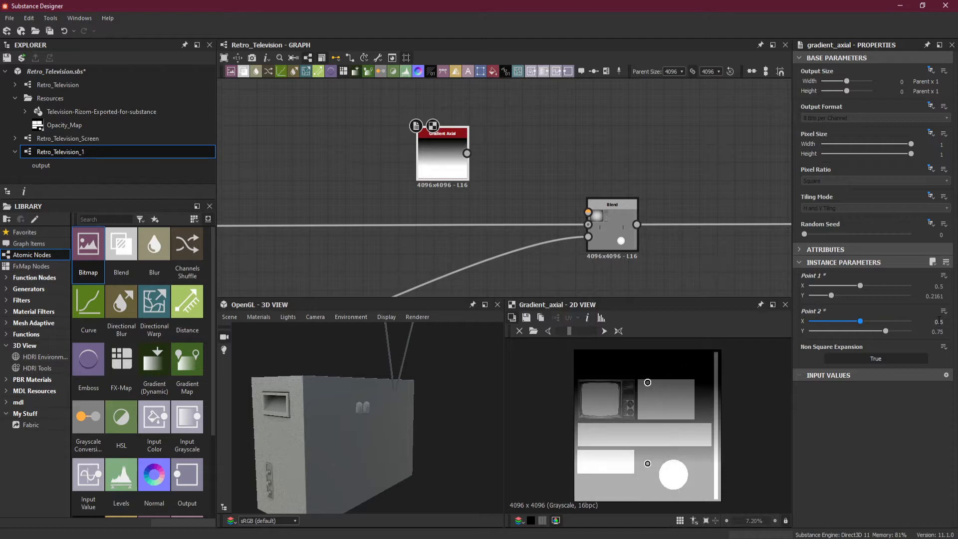
Step: Adjust the gradient's vertical span by setting Point 2 Y to about 0.351 and Point 1 Y to about 0.029
{"action": "left_click_drag", "start_coordinate": [887, 335], "coordinate": [845, 335]}
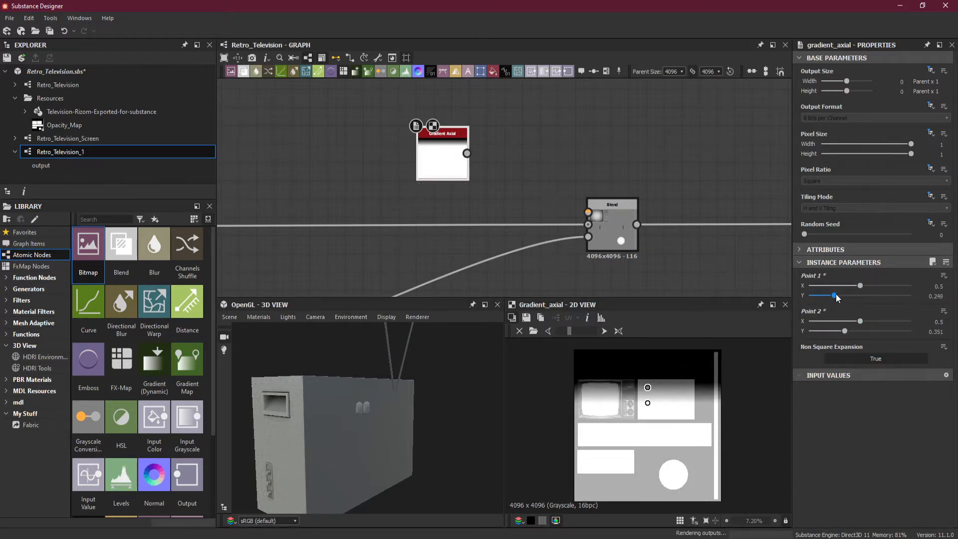
{"action": "left_click_drag", "start_coordinate": [832, 295], "coordinate": [809, 298]}
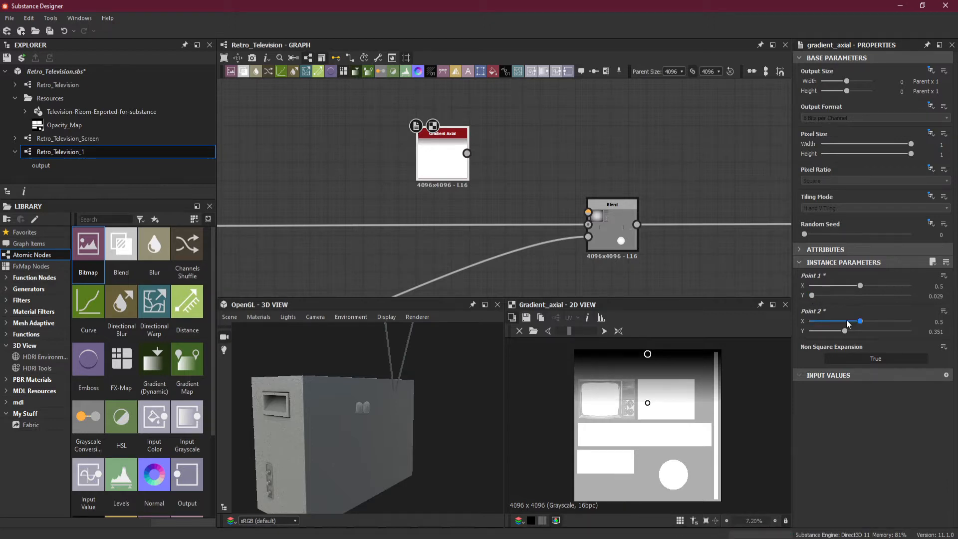
Step: Set the axial gradient's Point 2 Y to about 0.249 and add a Transformation 2D node after it
{"action": "left_click_drag", "start_coordinate": [845, 332], "coordinate": [835, 332]}
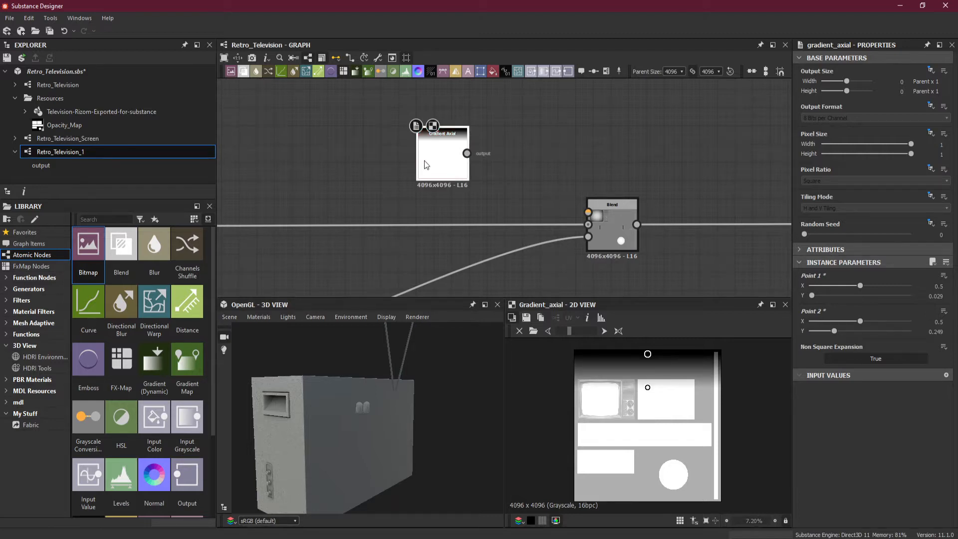
{"action": "left_click_drag", "start_coordinate": [443, 155], "coordinate": [362, 155]}
{"action": "left_click", "coordinate": [480, 75]}
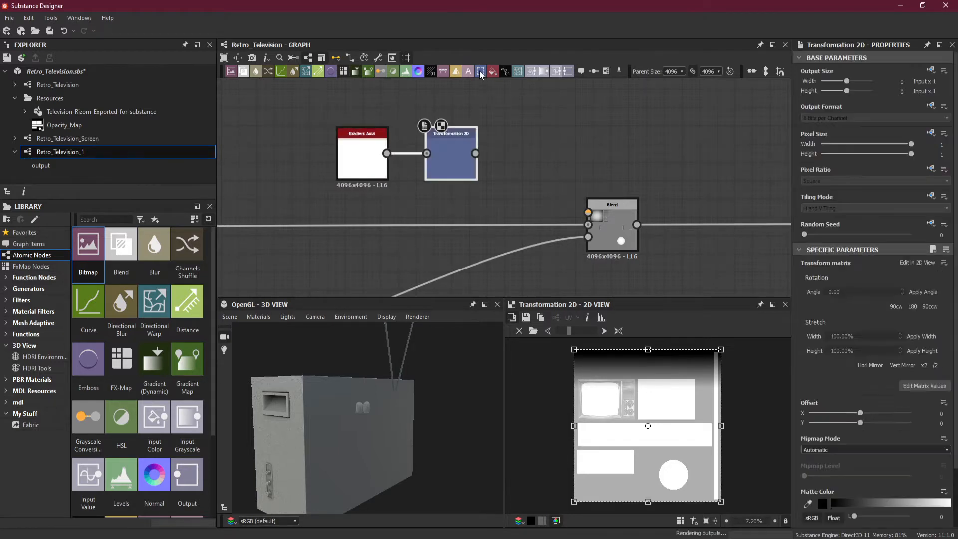
Step: Override the Transformation 2D node's inherited tiling mode with No Tiling
{"action": "left_click", "coordinate": [930, 199]}
{"action": "left_click", "coordinate": [918, 234]}
{"action": "left_click", "coordinate": [852, 209]}
{"action": "left_click", "coordinate": [851, 219]}
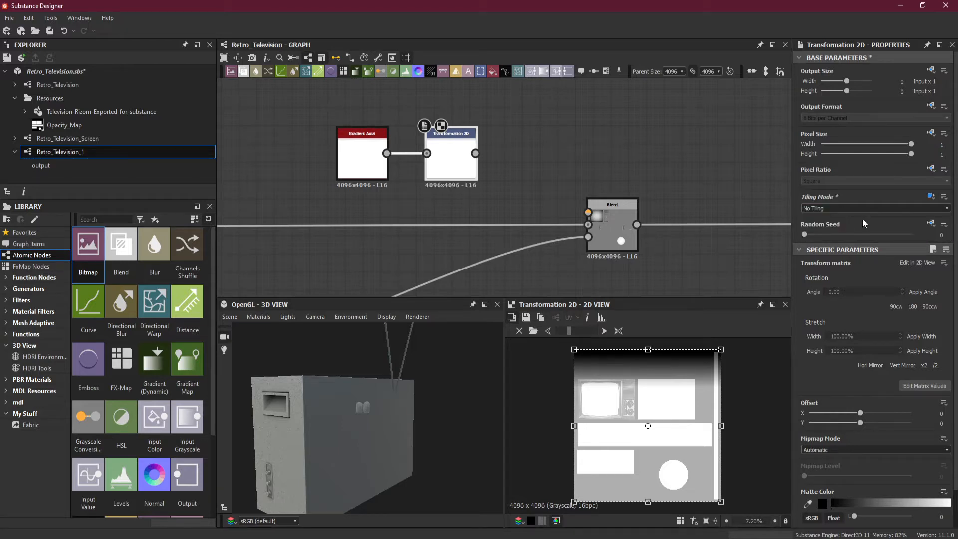
Step: Connect the Transformation 2D output to the final Blend's foreground, previewing the Blend in 2D while keeping the transformation's parameters open
{"action": "left_click_drag", "start_coordinate": [475, 153], "coordinate": [588, 212]}
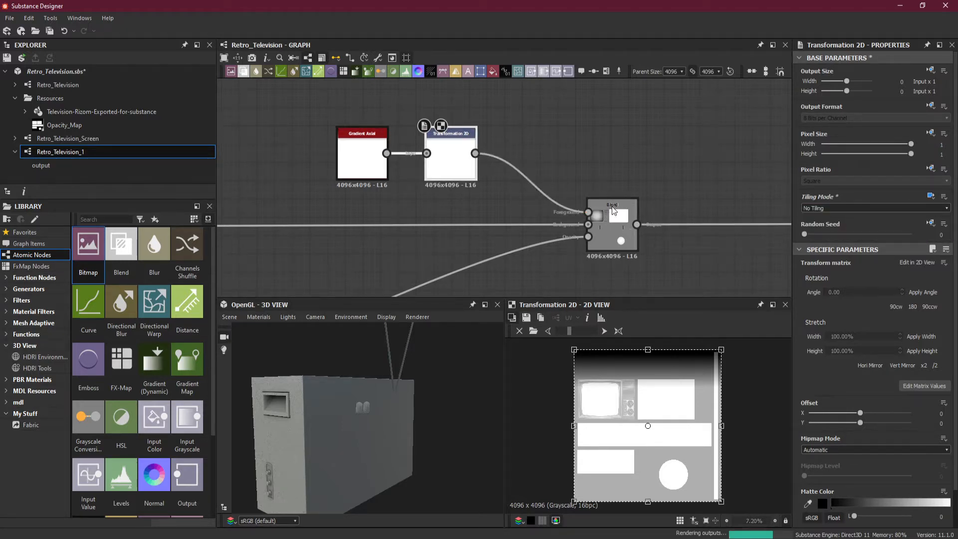
{"action": "left_click", "coordinate": [612, 237]}
{"action": "left_click", "coordinate": [450, 157]}
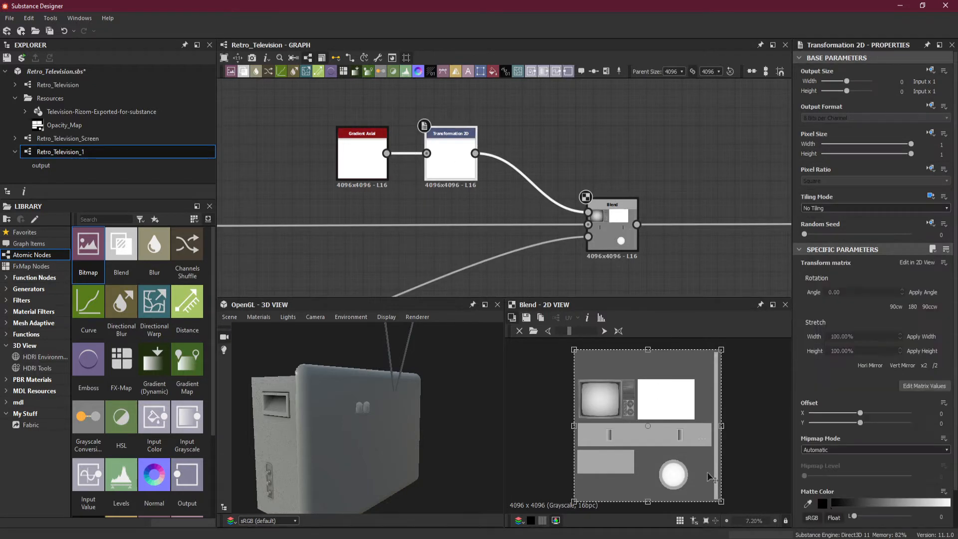
Step: Shrink the gradient's transform frame to the back UV shell's width and place it over the shell
{"action": "left_click_drag", "start_coordinate": [717, 499], "coordinate": [676, 454]}
{"action": "scroll", "coordinate": [672, 418], "scroll_direction": "up", "scroll_amount": 3}
{"action": "left_click_drag", "start_coordinate": [645, 418], "coordinate": [676, 382]}
{"action": "scroll", "coordinate": [672, 402], "scroll_direction": "up", "scroll_amount": 1}
{"action": "scroll", "coordinate": [661, 419], "scroll_direction": "up", "scroll_amount": 1}
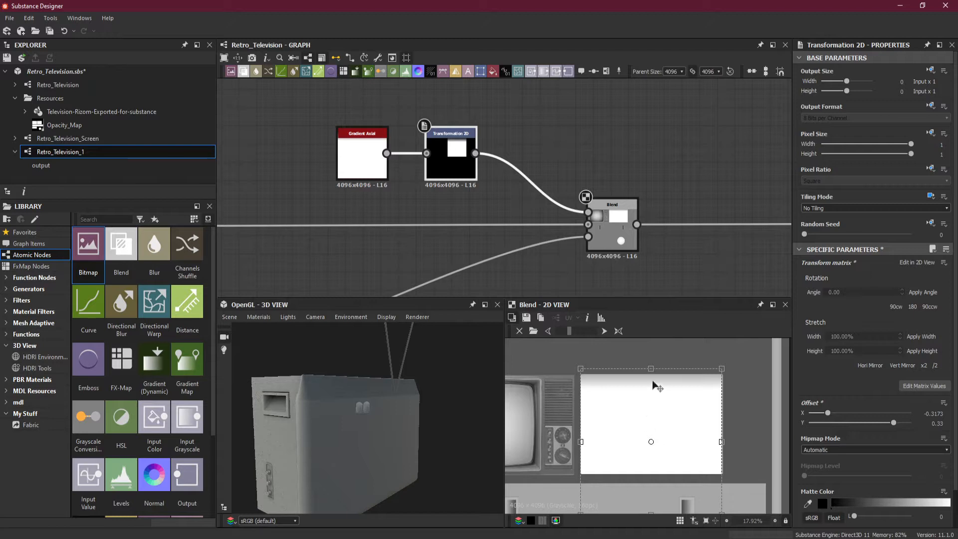
Step: Fit the gradient frame's top and bottom edges to the back shell, bringing Offset Y to about 0.6516
{"action": "scroll", "coordinate": [629, 377], "scroll_direction": "up", "scroll_amount": 5}
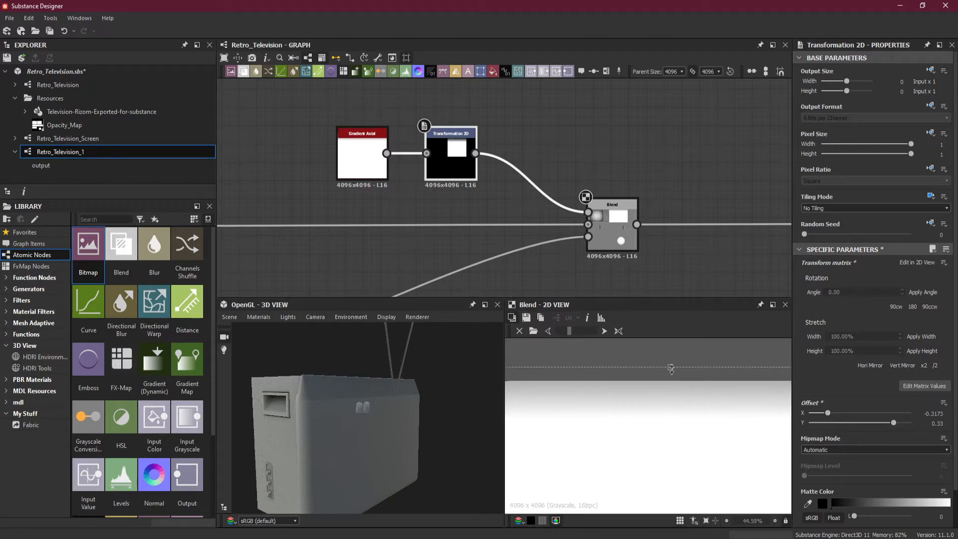
{"action": "left_click_drag", "start_coordinate": [671, 369], "coordinate": [671, 379]}
{"action": "scroll", "coordinate": [677, 405], "scroll_direction": "down", "scroll_amount": 7}
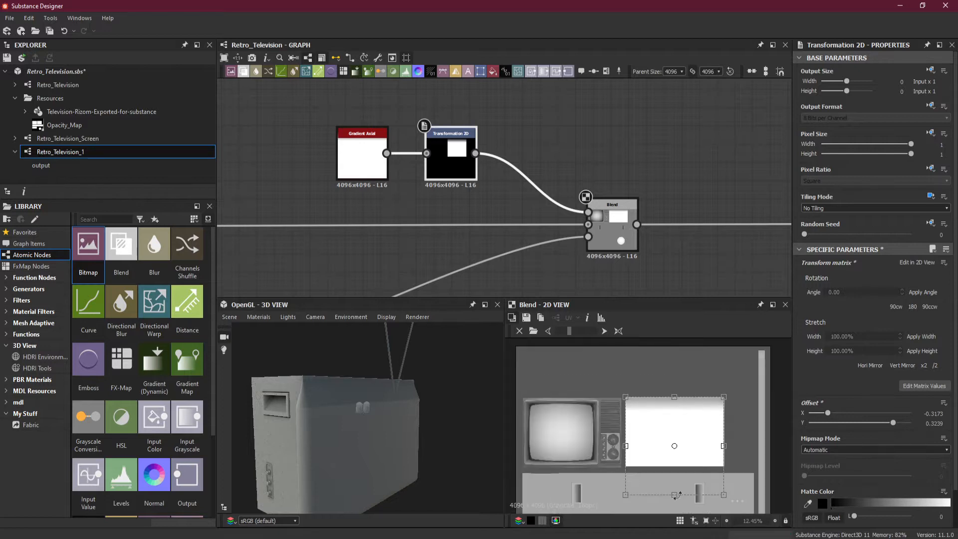
{"action": "left_click_drag", "start_coordinate": [674, 497], "coordinate": [677, 453]}
{"action": "scroll", "coordinate": [673, 475], "scroll_direction": "up", "scroll_amount": 5}
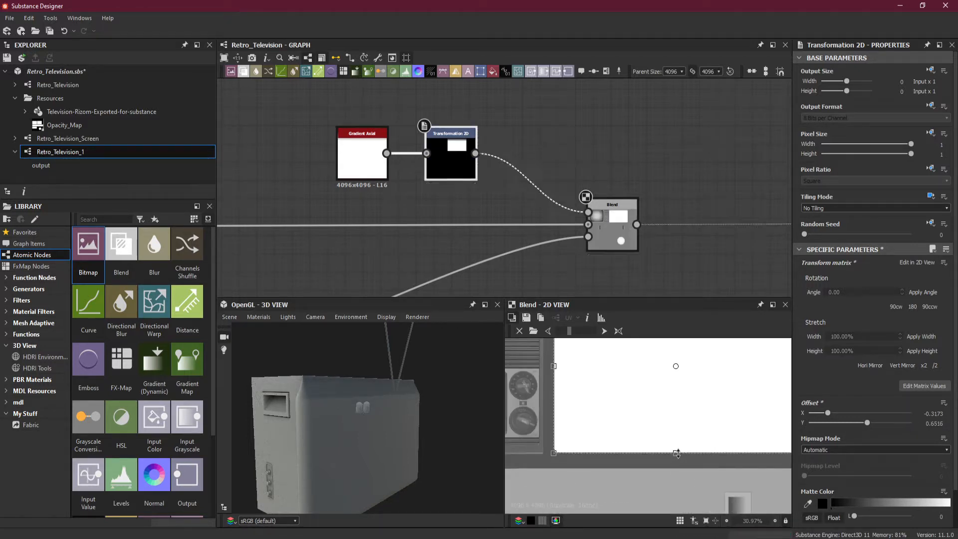
Step: Inset the gradient frame's left edge slightly within the back shell, bringing Offset X to about -0.3226
{"action": "scroll", "coordinate": [357, 410], "scroll_direction": "up", "scroll_amount": 2}
{"action": "scroll", "coordinate": [603, 382], "scroll_direction": "up", "scroll_amount": 6}
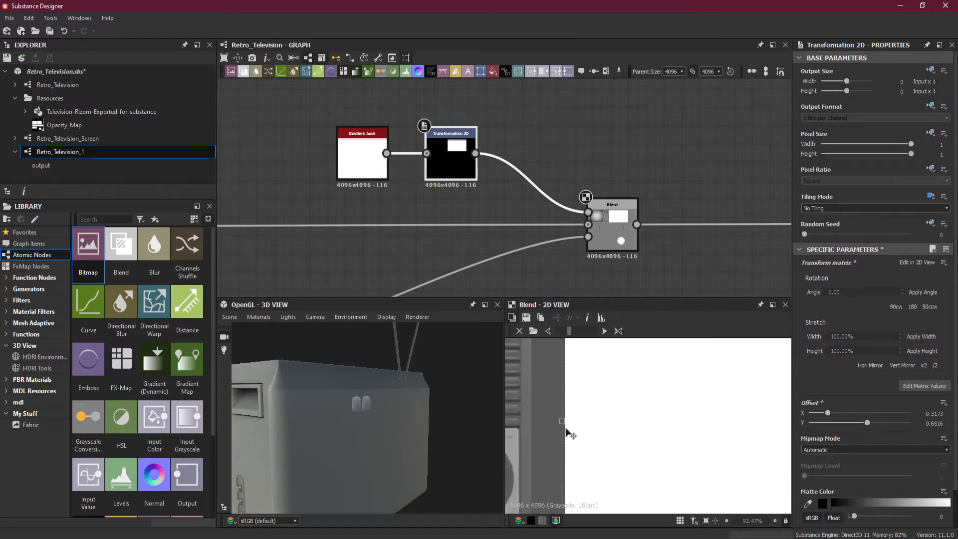
{"action": "scroll", "coordinate": [573, 432], "scroll_direction": "up", "scroll_amount": 8}
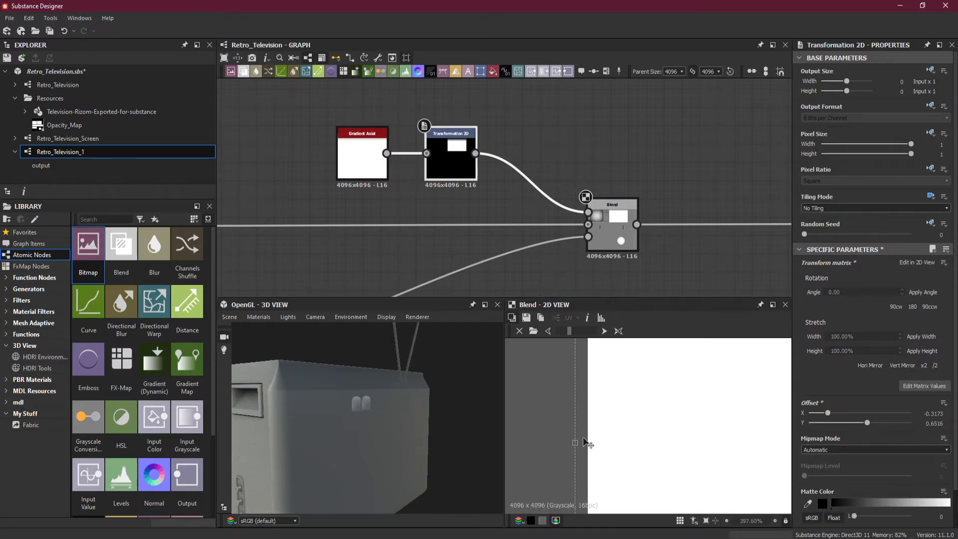
{"action": "left_click_drag", "start_coordinate": [578, 447], "coordinate": [601, 443]}
{"action": "scroll", "coordinate": [381, 410], "scroll_direction": "down", "scroll_amount": 3}
Step: Nudge the whole gradient frame slightly right within the back shell, to an Offset X of about -0.3276
{"action": "left_click_drag", "start_coordinate": [400, 419], "coordinate": [316, 402]}
{"action": "scroll", "coordinate": [652, 412], "scroll_direction": "down", "scroll_amount": 8}
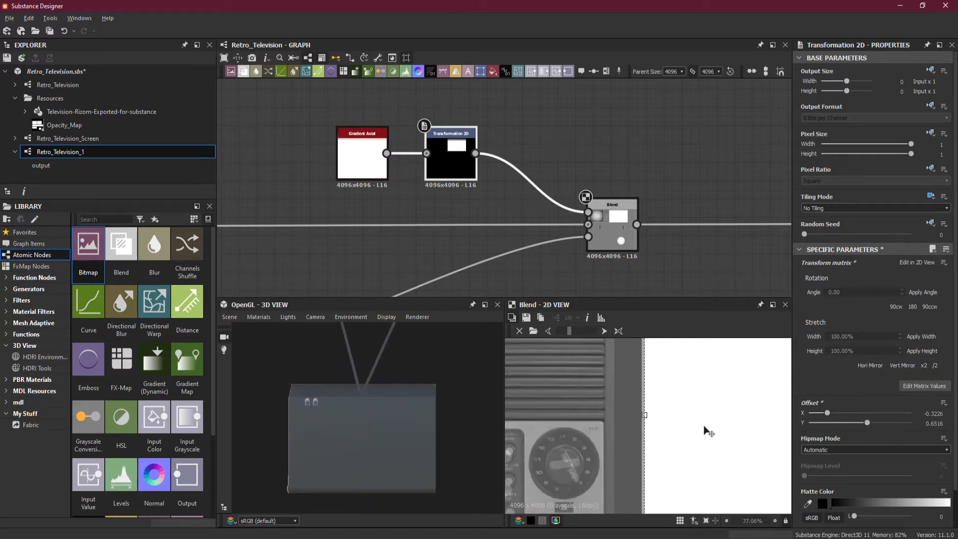
{"action": "scroll", "coordinate": [619, 416], "scroll_direction": "down", "scroll_amount": 4}
{"action": "middle_click_drag", "start_coordinate": [662, 417], "coordinate": [563, 423]}
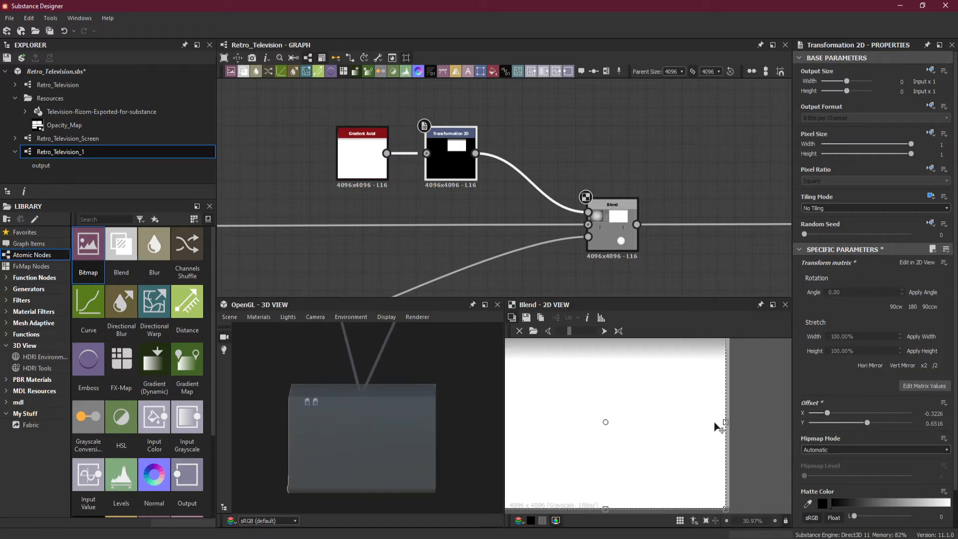
{"action": "scroll", "coordinate": [713, 422], "scroll_direction": "up", "scroll_amount": 3}
{"action": "scroll", "coordinate": [758, 418], "scroll_direction": "up", "scroll_amount": 2}
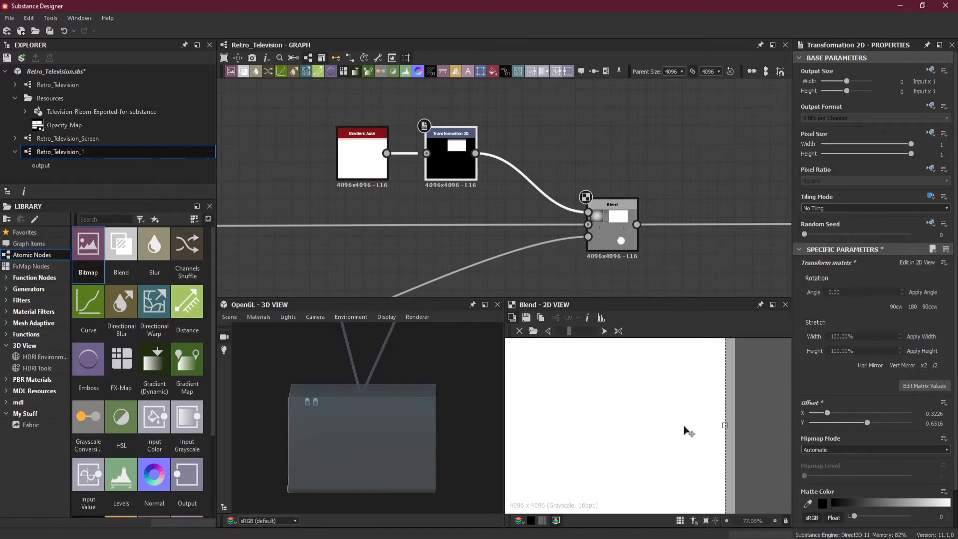
{"action": "left_click_drag", "start_coordinate": [685, 430], "coordinate": [688, 431]}
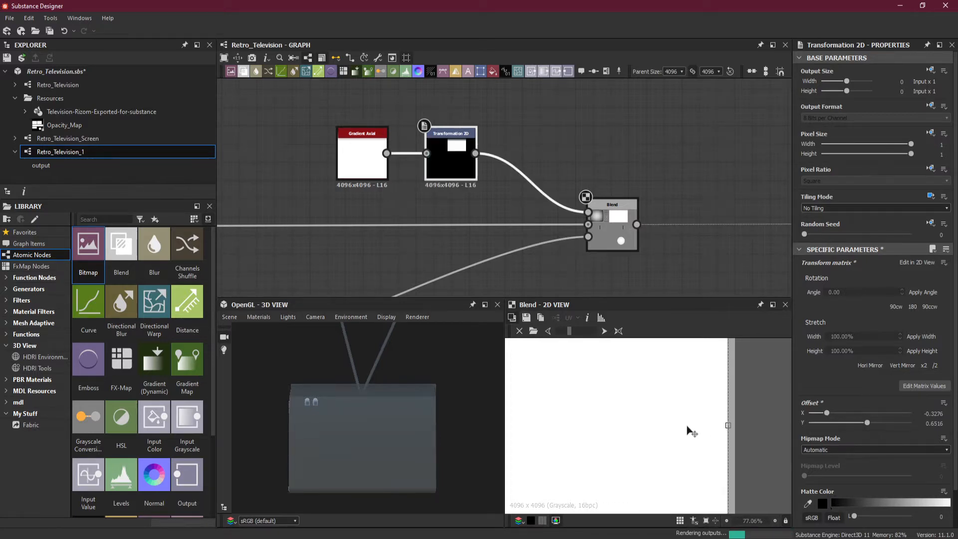
{"action": "scroll", "coordinate": [687, 432], "scroll_direction": "down", "scroll_amount": 5}
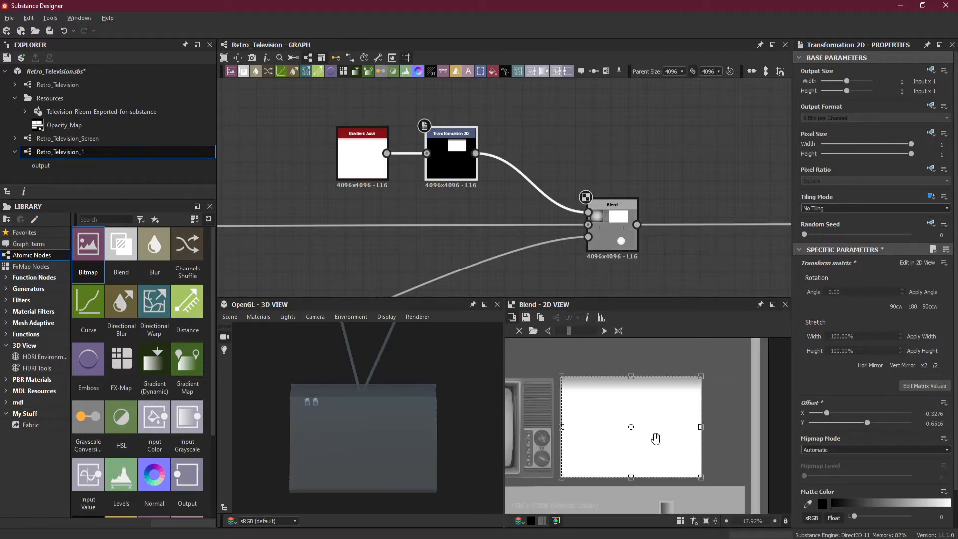
Step: Inset the gradient frame's bottom edge slightly within the back shell, checking the lower 3D edge and settling on Offset Y about 0.6651
{"action": "scroll", "coordinate": [611, 504], "scroll_direction": "up", "scroll_amount": 4}
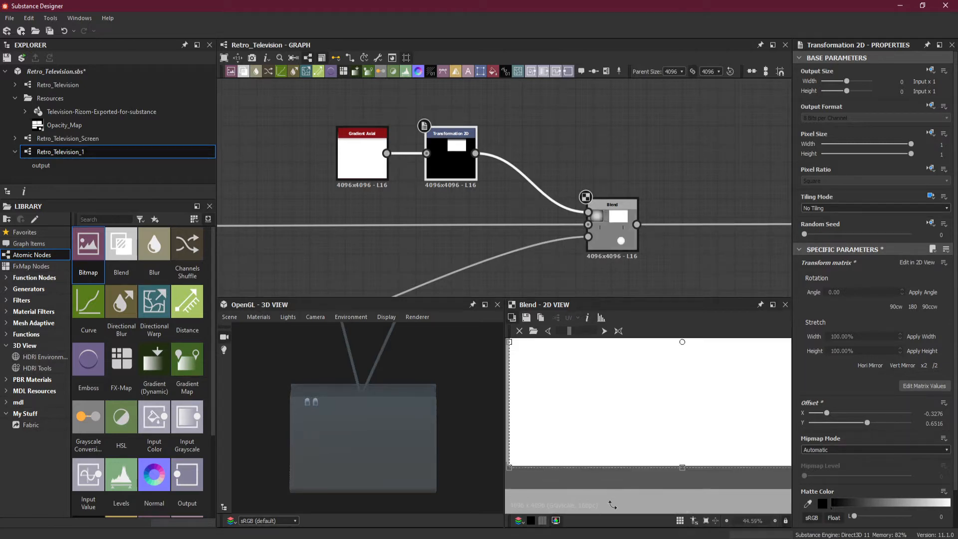
{"action": "left_click_drag", "start_coordinate": [394, 491], "coordinate": [428, 486]}
{"action": "scroll", "coordinate": [370, 476], "scroll_direction": "up", "scroll_amount": 3}
{"action": "left_click_drag", "start_coordinate": [390, 454], "coordinate": [391, 432]}
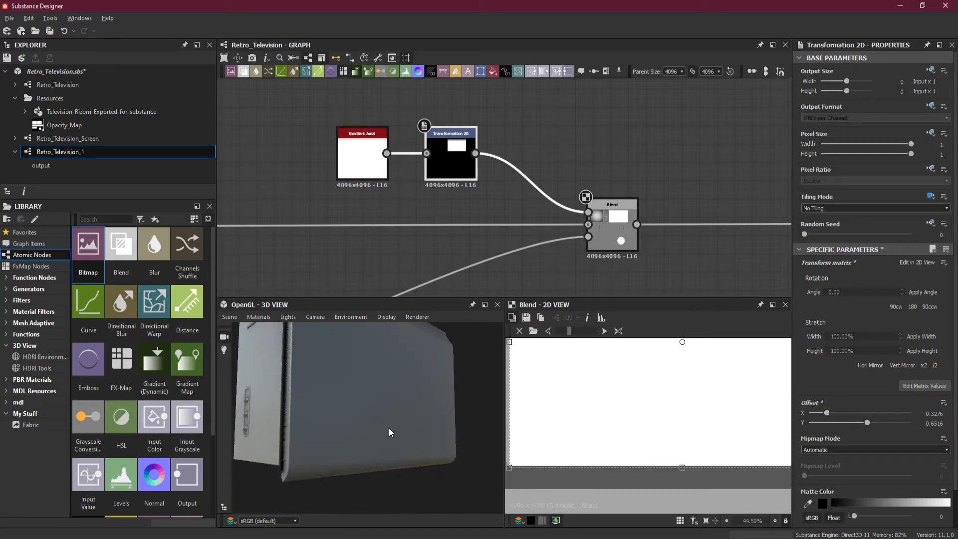
{"action": "left_click_drag", "start_coordinate": [395, 464], "coordinate": [390, 462]}
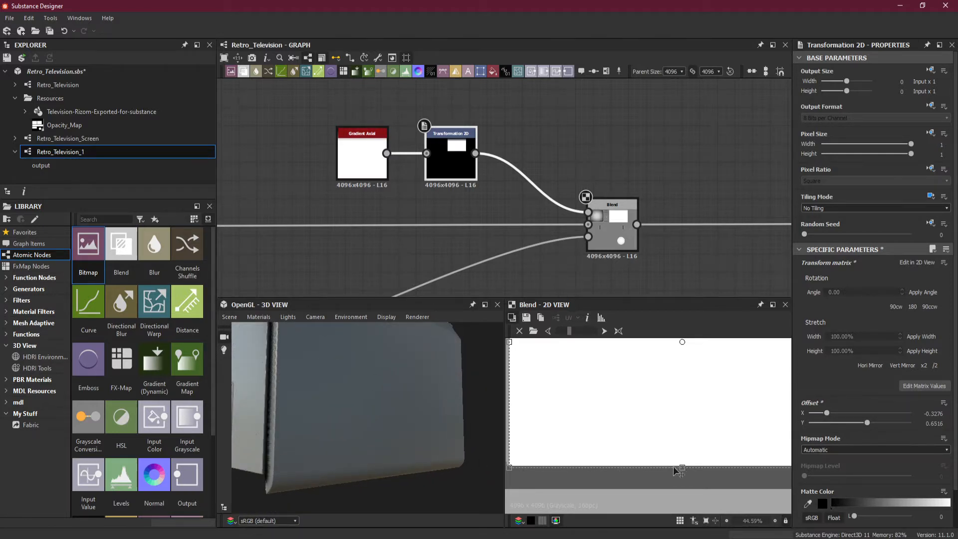
{"action": "left_click_drag", "start_coordinate": [681, 467], "coordinate": [684, 461]}
{"action": "scroll", "coordinate": [357, 479], "scroll_direction": "up", "scroll_amount": 3}
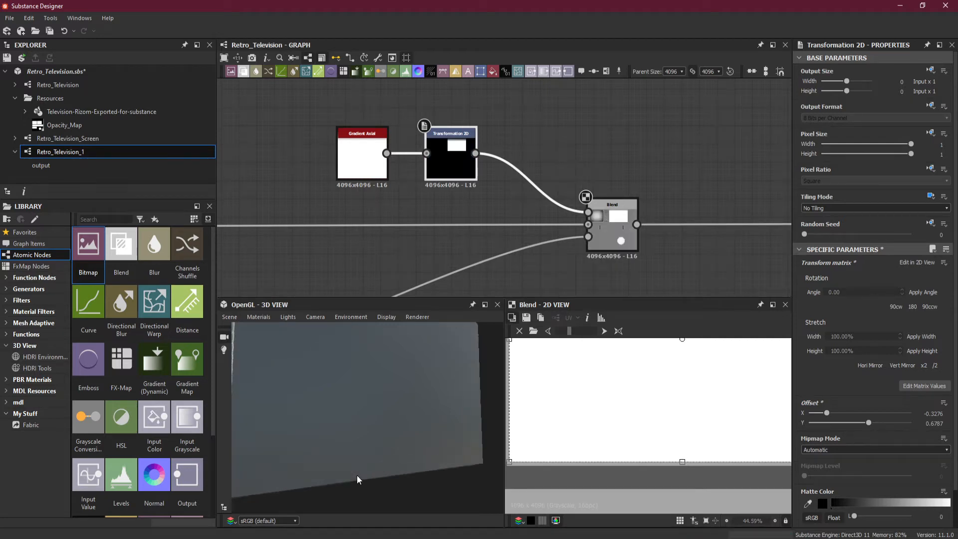
{"action": "left_click_drag", "start_coordinate": [412, 476], "coordinate": [411, 453]}
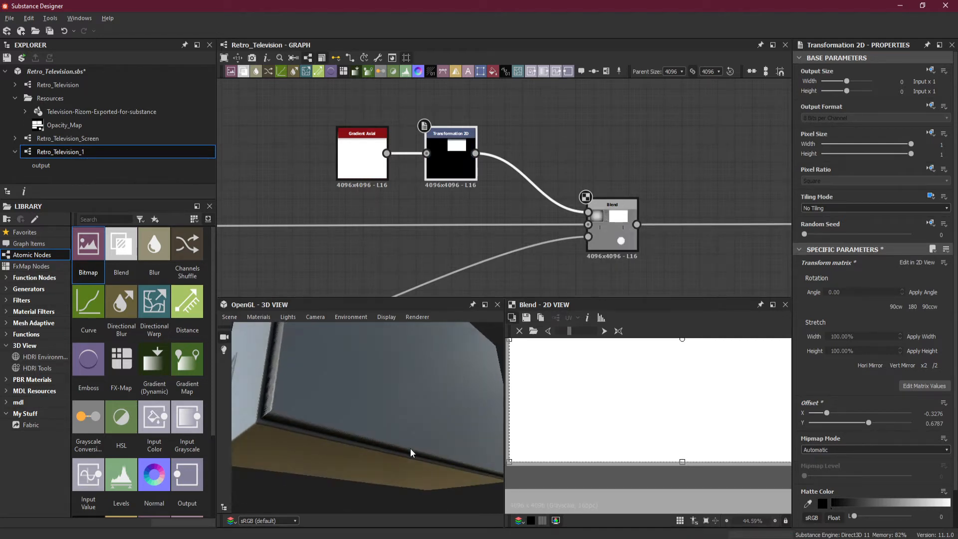
{"action": "scroll", "coordinate": [683, 463], "scroll_direction": "up", "scroll_amount": 9}
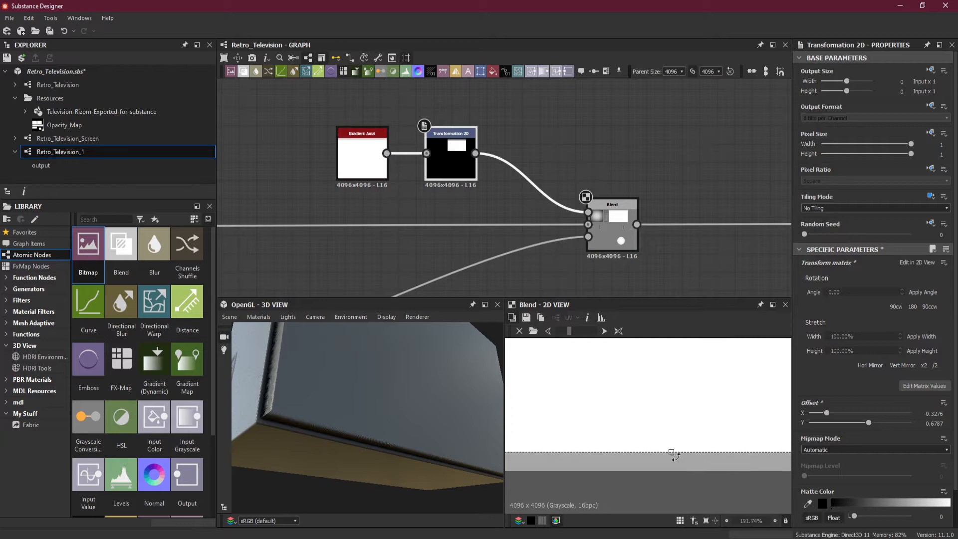
{"action": "left_click_drag", "start_coordinate": [671, 449], "coordinate": [670, 471]}
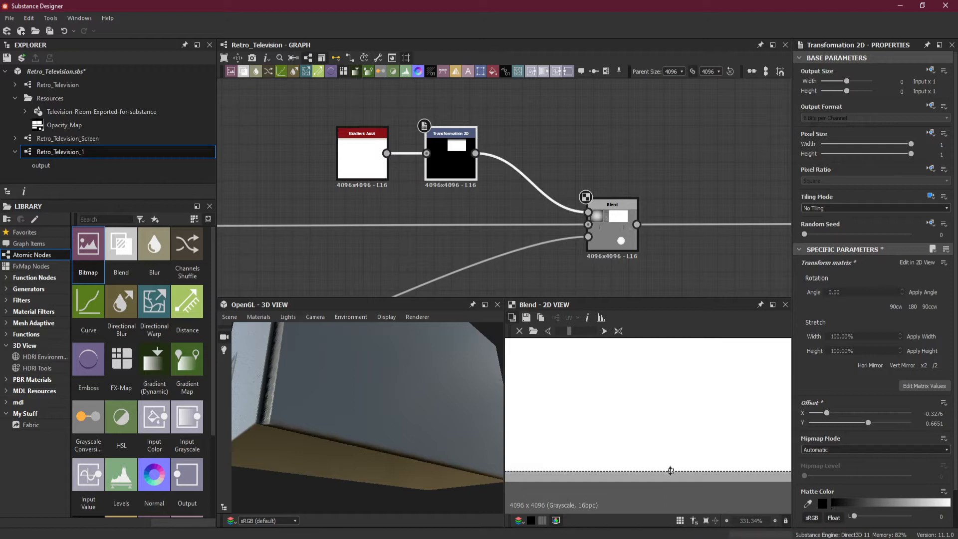
Step: Move the gradient frame's left edge outward toward the shell border, to an Offset X of about -0.3253
{"action": "scroll", "coordinate": [659, 452], "scroll_direction": "down", "scroll_amount": 3}
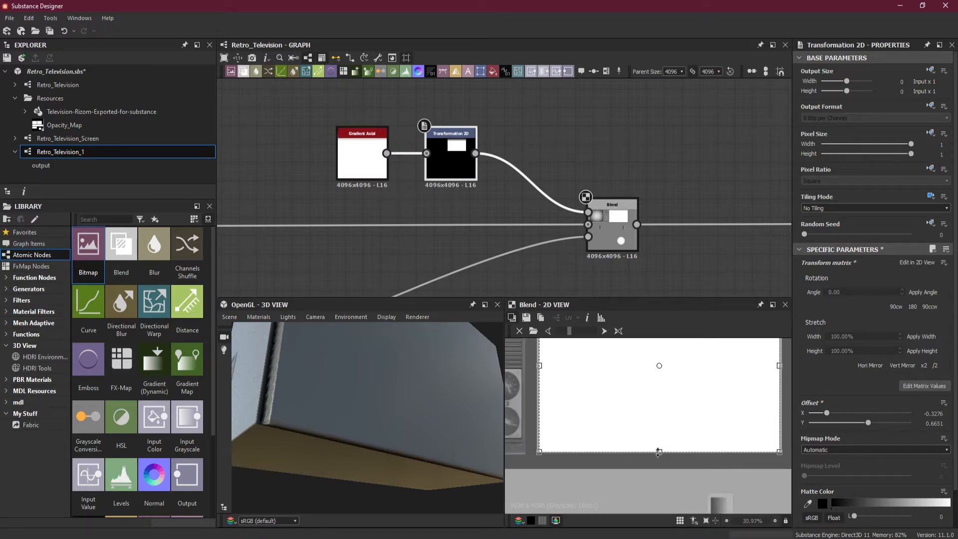
{"action": "scroll", "coordinate": [549, 387], "scroll_direction": "up", "scroll_amount": 5}
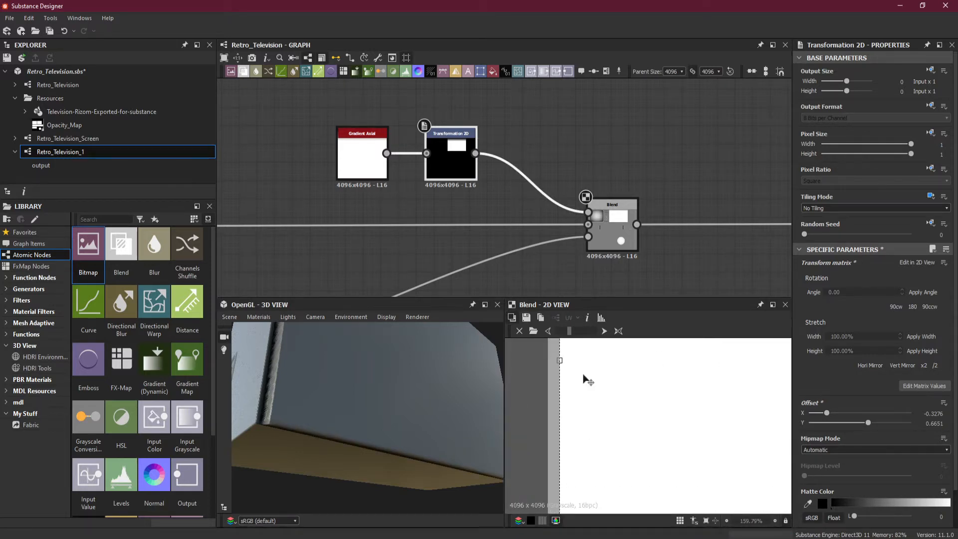
{"action": "scroll", "coordinate": [537, 386], "scroll_direction": "up", "scroll_amount": 2}
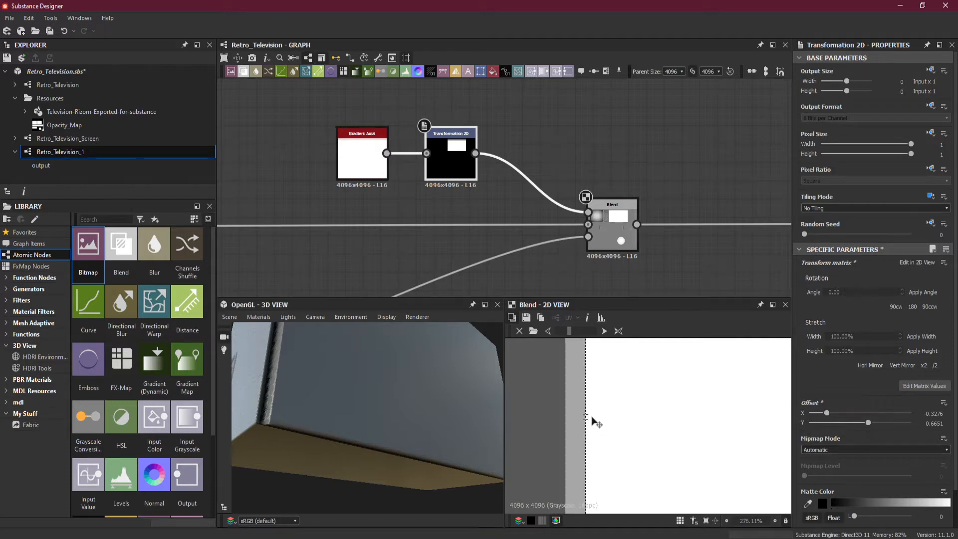
{"action": "left_click_drag", "start_coordinate": [585, 416], "coordinate": [578, 416]}
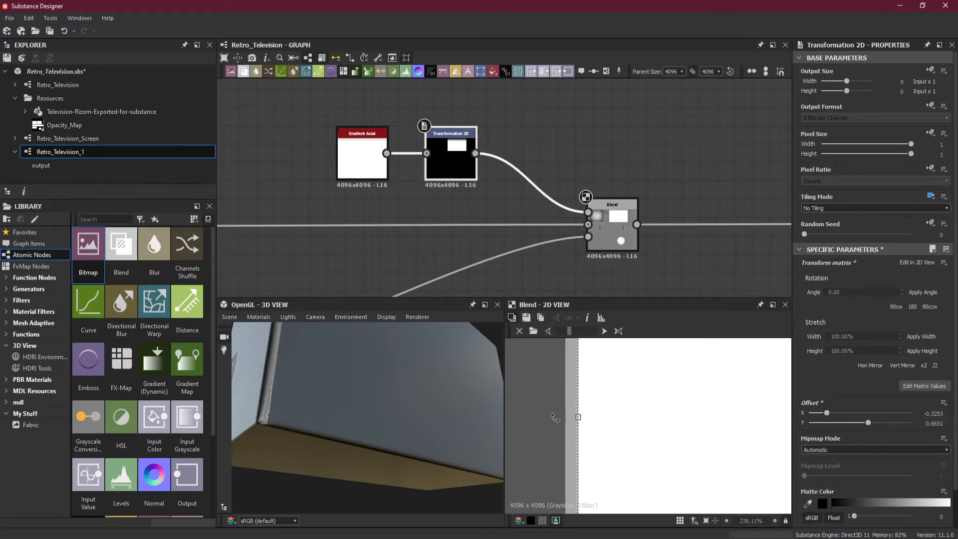
Step: Check the back panel's side seam in 3D and fine-tune the gradient frame's left edge to Offset X about -0.3241
{"action": "left_click_drag", "start_coordinate": [413, 397], "coordinate": [323, 449]}
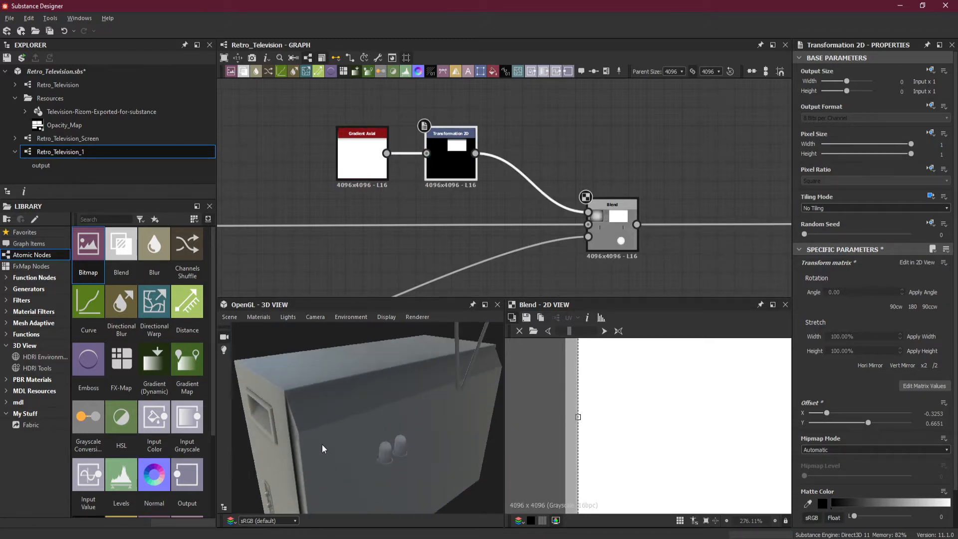
{"action": "right_click_drag", "start_coordinate": [302, 448], "coordinate": [299, 380]}
{"action": "middle_click_drag", "start_coordinate": [290, 414], "coordinate": [337, 418]}
{"action": "right_click_drag", "start_coordinate": [329, 462], "coordinate": [340, 369]}
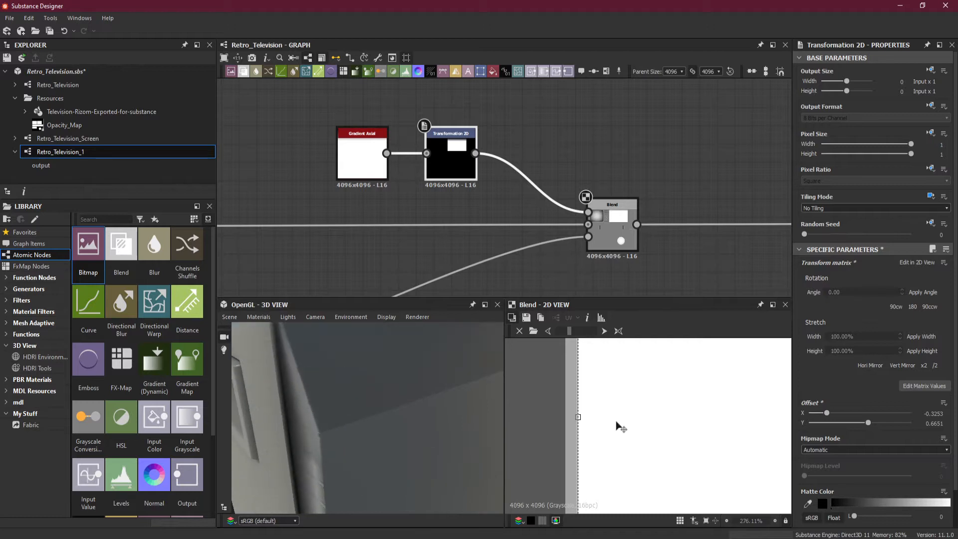
{"action": "left_click_drag", "start_coordinate": [578, 417], "coordinate": [574, 416]}
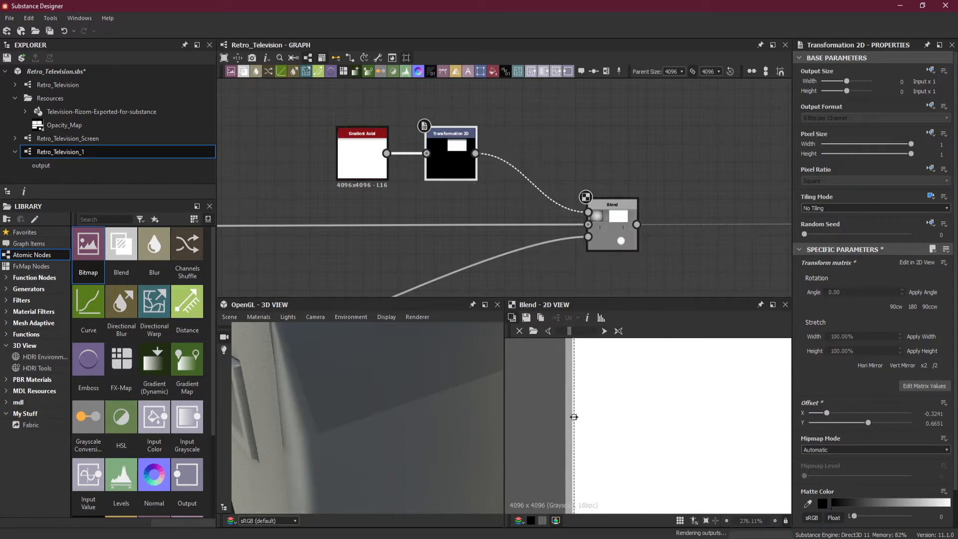
{"action": "left_click_drag", "start_coordinate": [574, 416], "coordinate": [575, 416]}
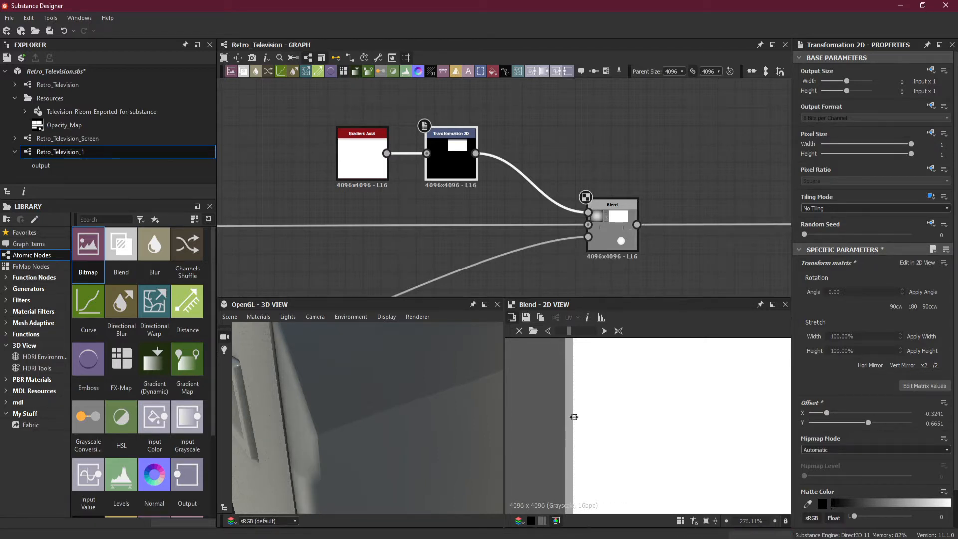
Step: Inspect the gradient frame's borders in the 2D view and the back panel's seams and lower corner in 3D
{"action": "scroll", "coordinate": [411, 415], "scroll_direction": "down", "scroll_amount": 10}
{"action": "left_click_drag", "start_coordinate": [433, 436], "coordinate": [373, 414]}
{"action": "scroll", "coordinate": [618, 421], "scroll_direction": "down", "scroll_amount": 10}
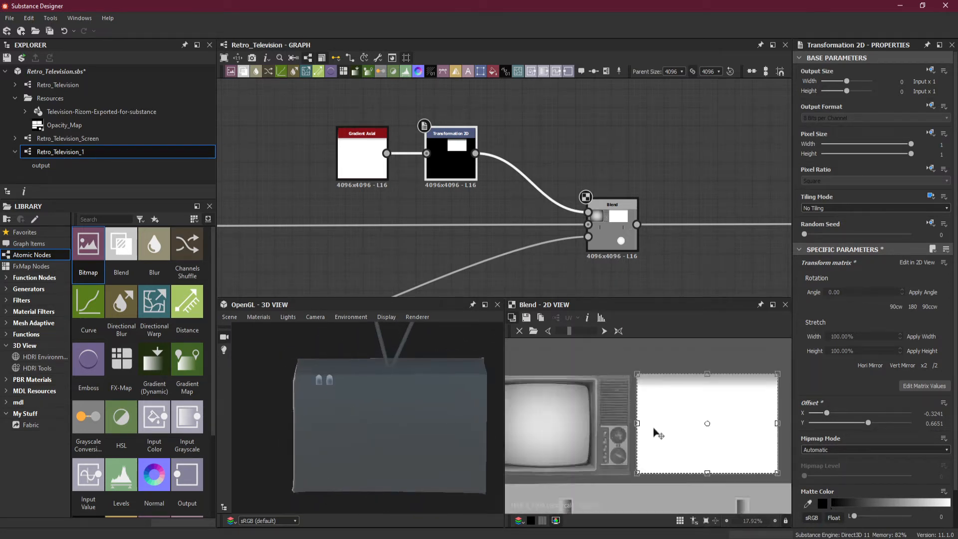
{"action": "middle_click_drag", "start_coordinate": [713, 433], "coordinate": [617, 436]}
{"action": "scroll", "coordinate": [671, 415], "scroll_direction": "up", "scroll_amount": 8}
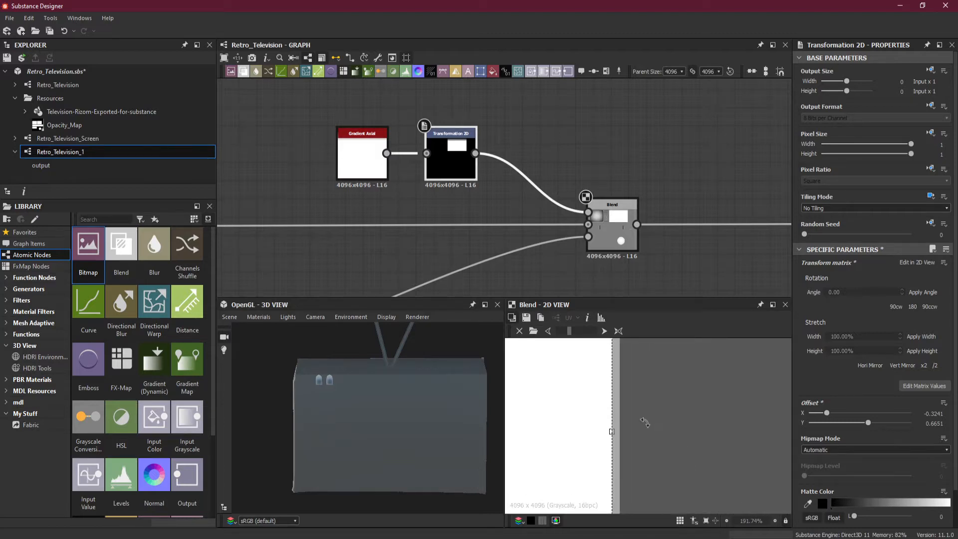
{"action": "scroll", "coordinate": [640, 418], "scroll_direction": "down", "scroll_amount": 7}
{"action": "scroll", "coordinate": [635, 446], "scroll_direction": "up", "scroll_amount": 7}
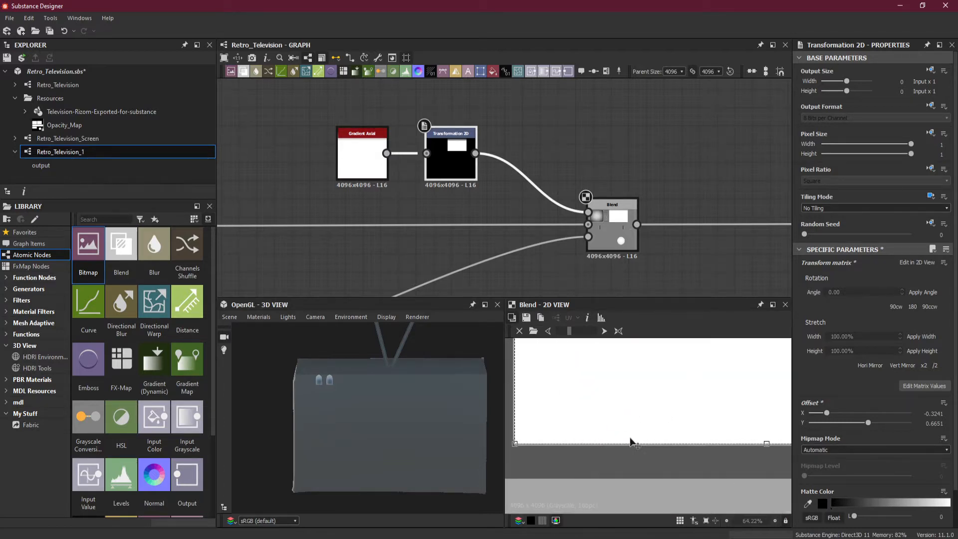
{"action": "left_click_drag", "start_coordinate": [394, 439], "coordinate": [379, 414]}
{"action": "scroll", "coordinate": [448, 447], "scroll_direction": "up", "scroll_amount": 5}
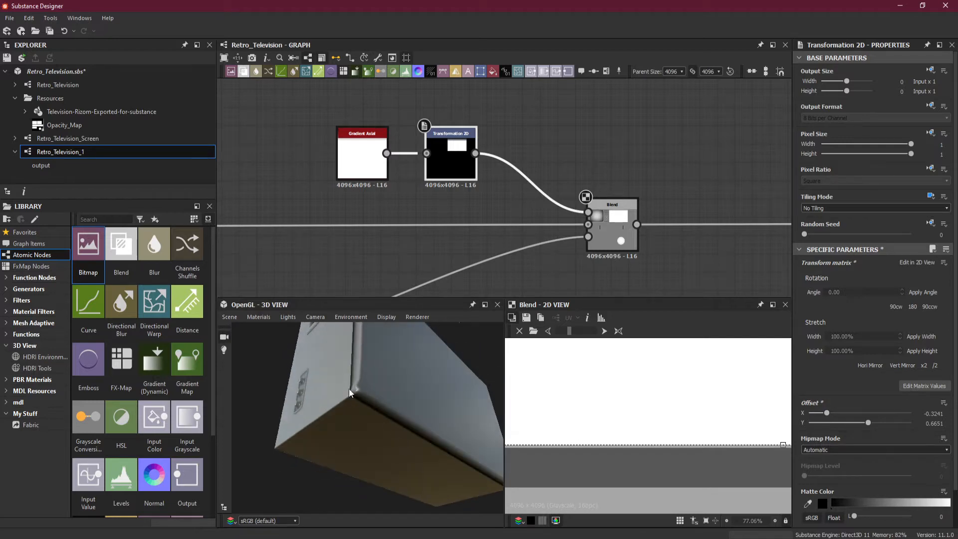
{"action": "scroll", "coordinate": [606, 445], "scroll_direction": "down", "scroll_amount": 3}
{"action": "scroll", "coordinate": [576, 450], "scroll_direction": "up", "scroll_amount": 3}
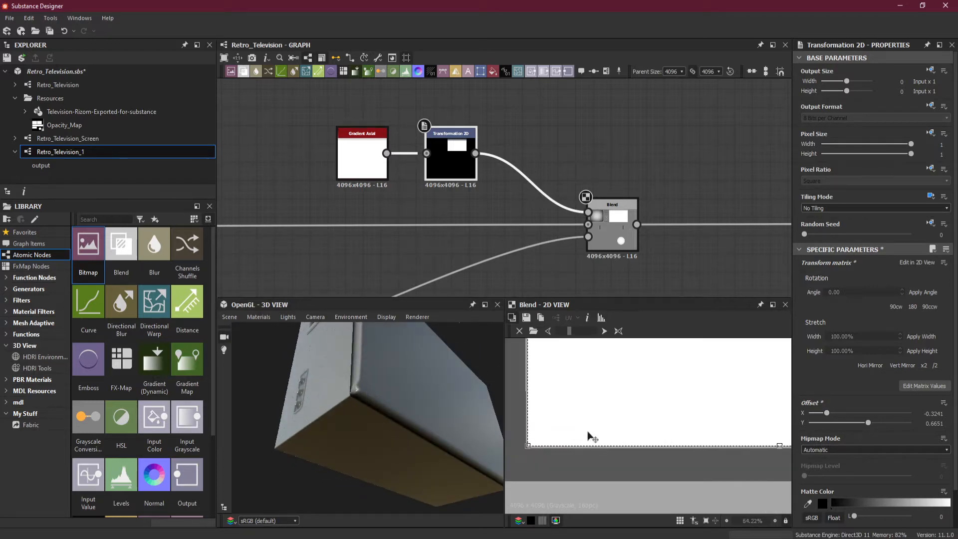
Step: Inset the gradient frame's left edge slightly within the back shell, to an Offset X of about -0.3258
{"action": "scroll", "coordinate": [548, 406], "scroll_direction": "up", "scroll_amount": 4}
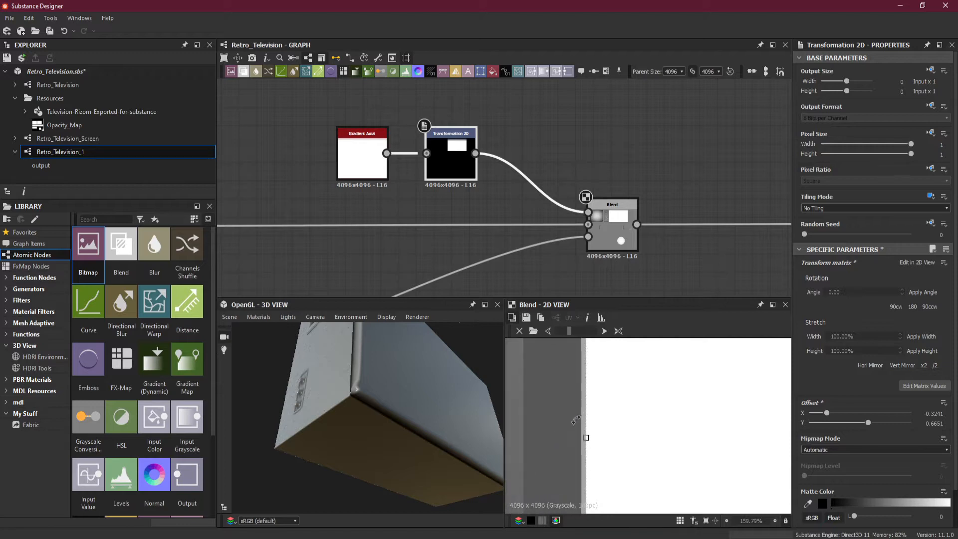
{"action": "left_click_drag", "start_coordinate": [586, 437], "coordinate": [587, 438]}
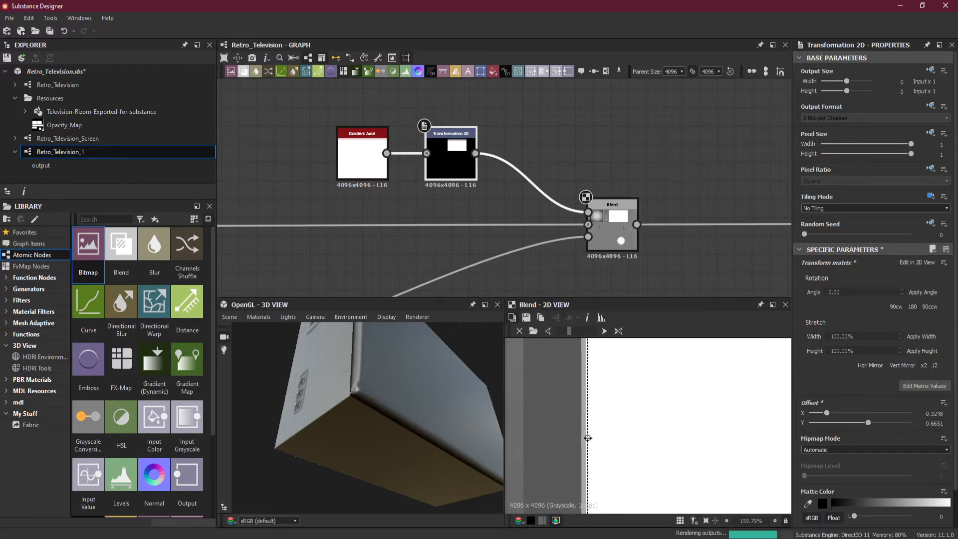
{"action": "mouse_move", "coordinate": [457, 430]}
{"action": "left_mouse_down"}
{"action": "mouse_move", "coordinate": [427, 451]}
{"action": "mouse_move", "coordinate": [447, 440]}
{"action": "left_mouse_up"}
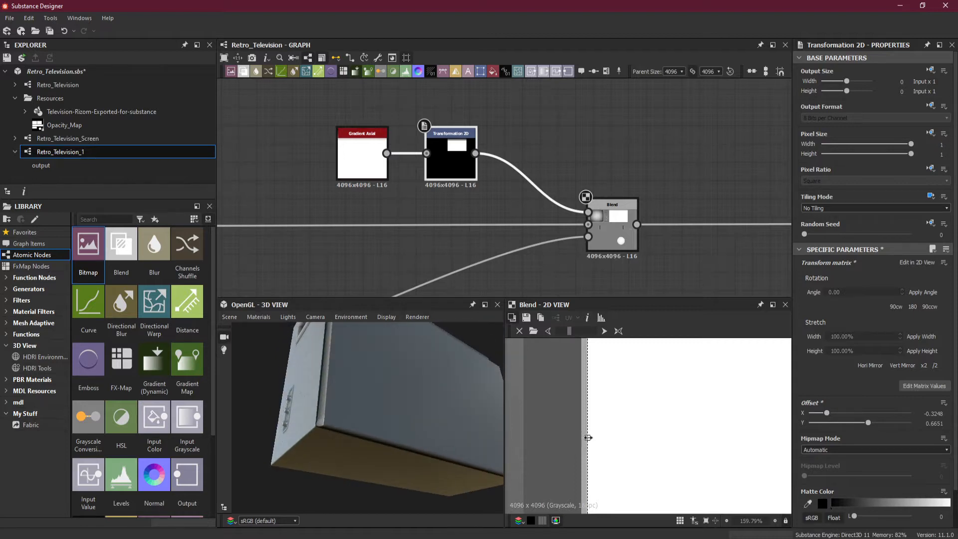
{"action": "left_click_drag", "start_coordinate": [587, 438], "coordinate": [589, 438]}
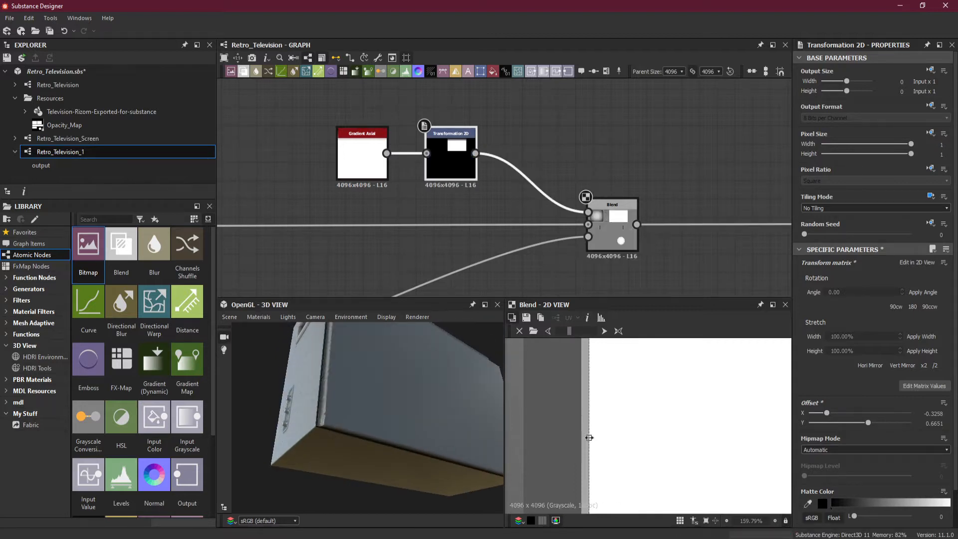
{"action": "mouse_move", "coordinate": [467, 440]}
{"action": "left_mouse_down"}
{"action": "mouse_move", "coordinate": [426, 444]}
{"action": "mouse_move", "coordinate": [466, 469]}
{"action": "mouse_move", "coordinate": [414, 460]}
{"action": "mouse_move", "coordinate": [463, 444]}
{"action": "left_mouse_up"}
Step: Raise the gradient frame's bottom edge slightly to an Offset Y of about 0.6678 and check the television's lower edge and side in 3D
{"action": "scroll", "coordinate": [644, 444], "scroll_direction": "down", "scroll_amount": 2}
{"action": "middle_click_drag", "start_coordinate": [650, 463], "coordinate": [580, 347]}
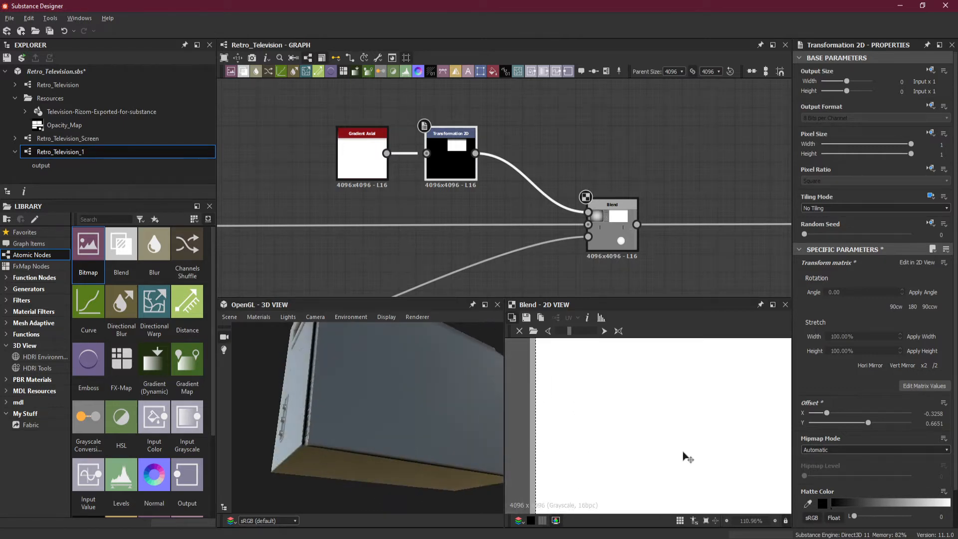
{"action": "scroll", "coordinate": [683, 452], "scroll_direction": "down", "scroll_amount": 4}
{"action": "middle_click_drag", "start_coordinate": [714, 472], "coordinate": [616, 373]}
{"action": "scroll", "coordinate": [690, 421], "scroll_direction": "up", "scroll_amount": 4}
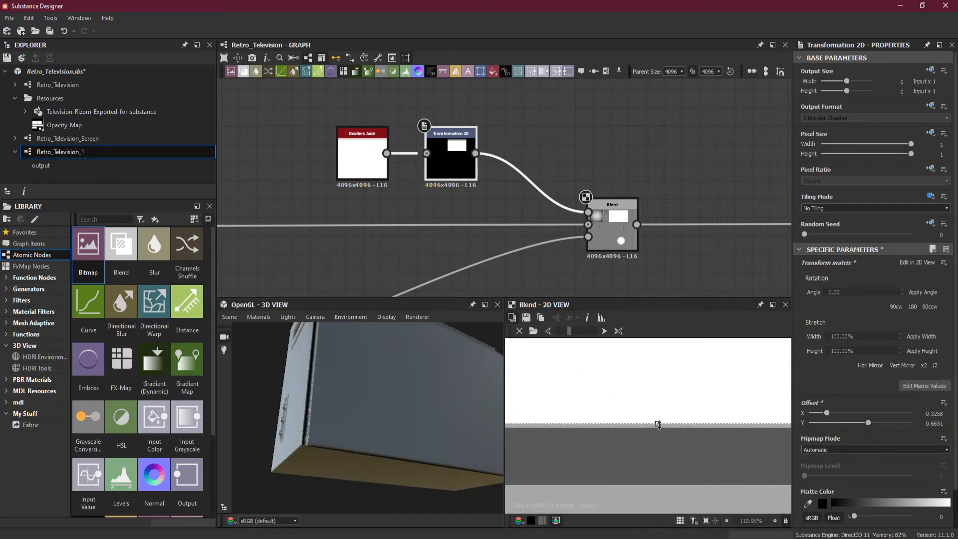
{"action": "left_click_drag", "start_coordinate": [658, 424], "coordinate": [658, 422]}
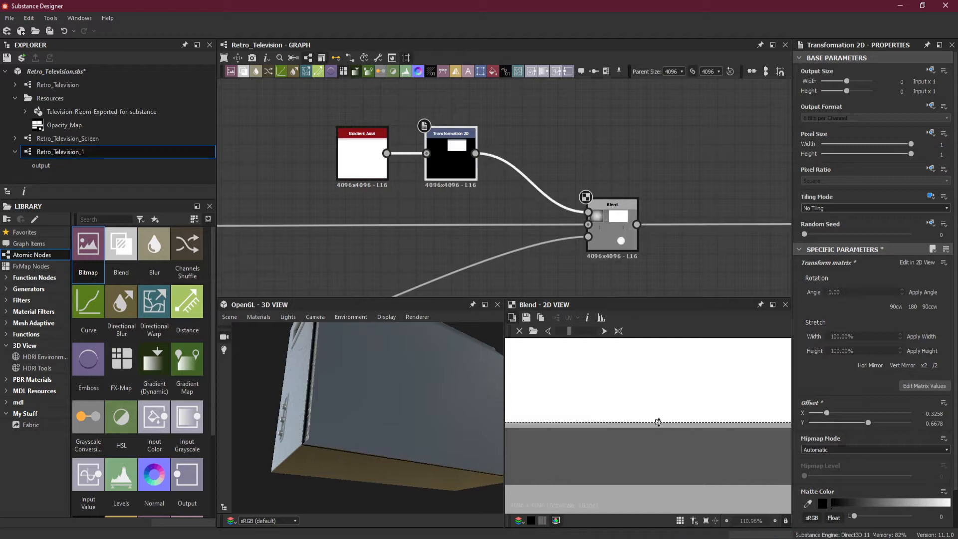
{"action": "left_click_drag", "start_coordinate": [430, 413], "coordinate": [424, 439]}
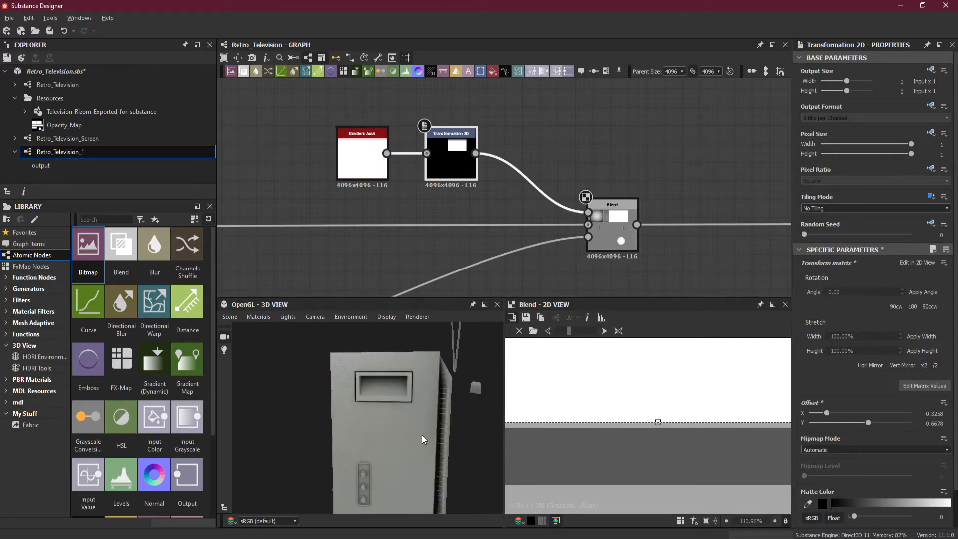
Step: Set the height Scale of the Retro_TV material to 95
{"action": "scroll", "coordinate": [602, 433], "scroll_direction": "down", "scroll_amount": 10}
{"action": "scroll", "coordinate": [584, 391], "scroll_direction": "up", "scroll_amount": 5}
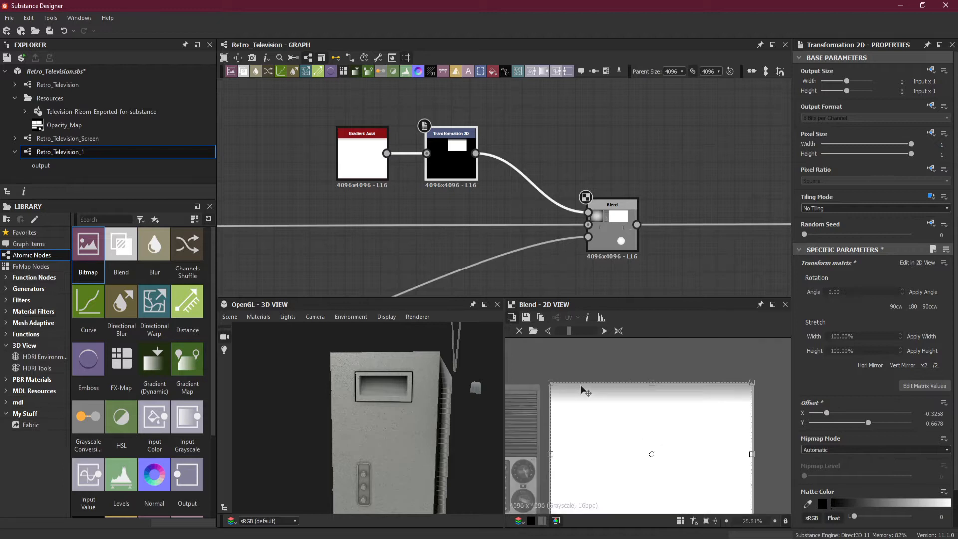
{"action": "left_click_drag", "start_coordinate": [435, 429], "coordinate": [399, 432]}
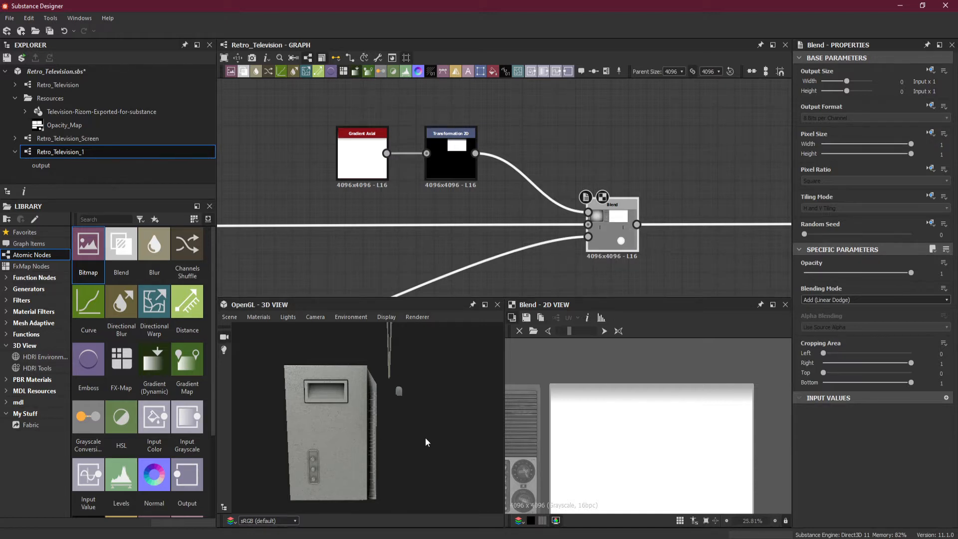
{"action": "left_click", "coordinate": [262, 318]}
{"action": "mouse_move", "coordinate": [265, 329]}
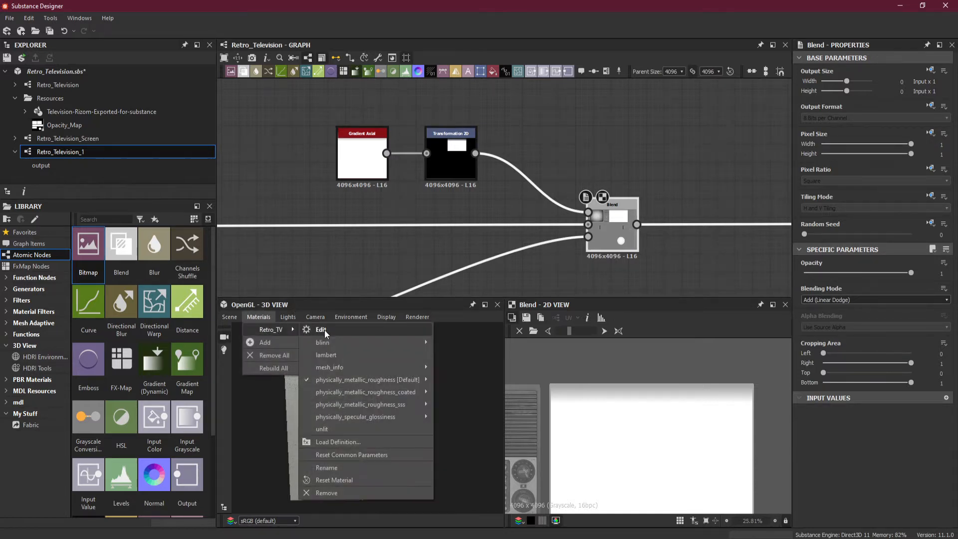
{"action": "left_click", "coordinate": [324, 331]}
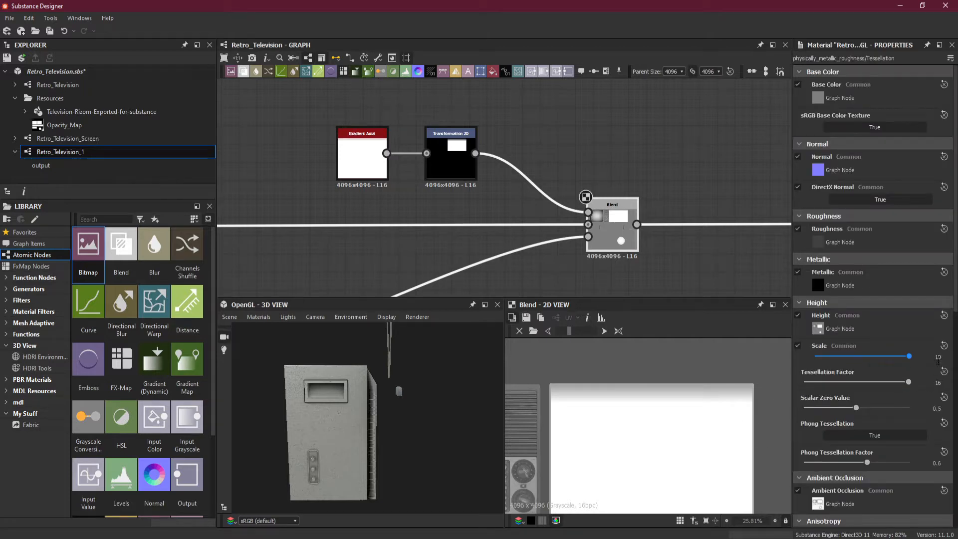
{"action": "type", "text": "95"}
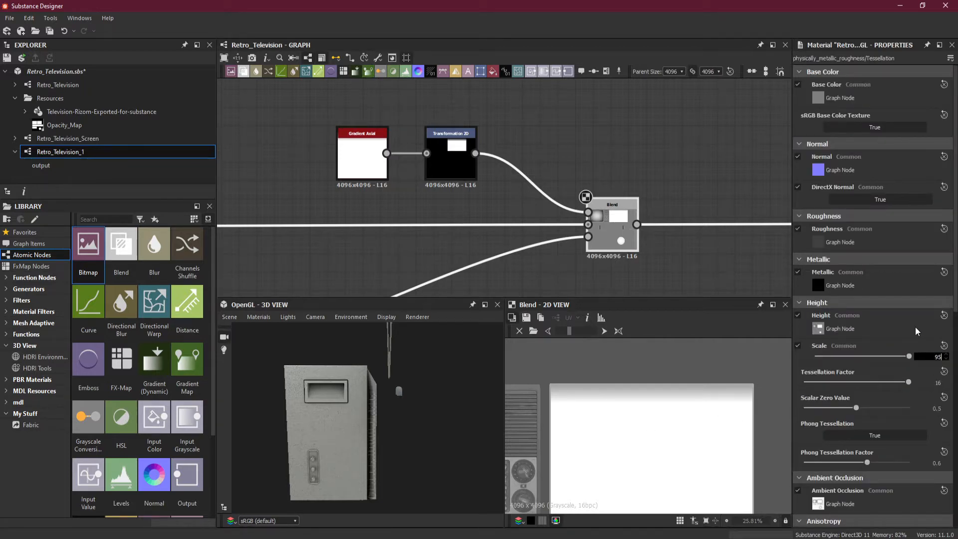
{"action": "key", "text": "Return"}
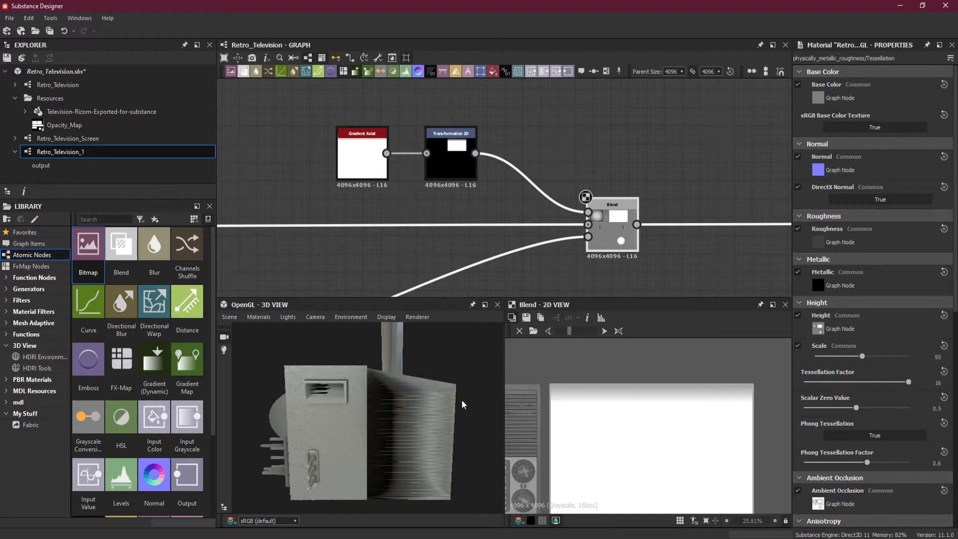
Step: Examine the displaced television in 3D and locate the Antenna group's final blends in the graph
{"action": "left_click_drag", "start_coordinate": [459, 398], "coordinate": [430, 421]}
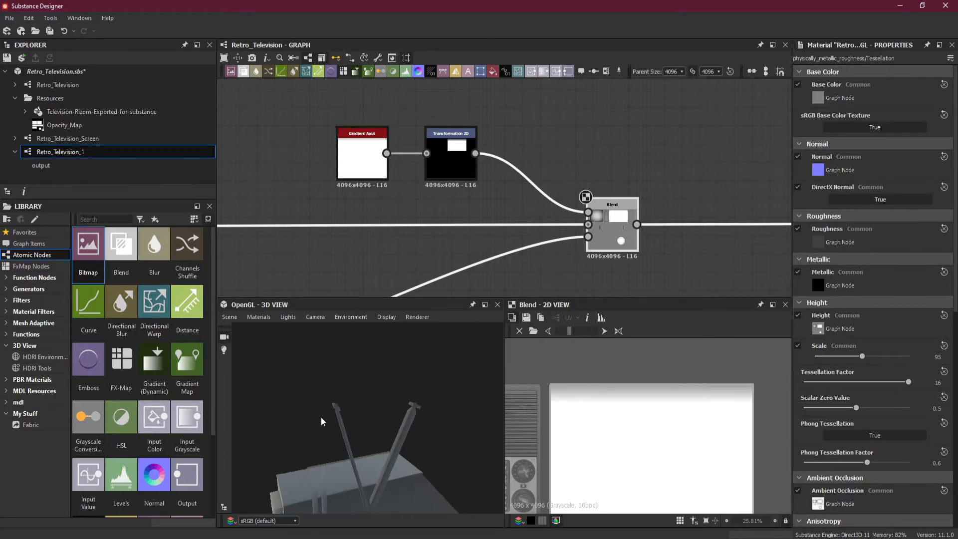
{"action": "left_click_drag", "start_coordinate": [322, 420], "coordinate": [367, 424]}
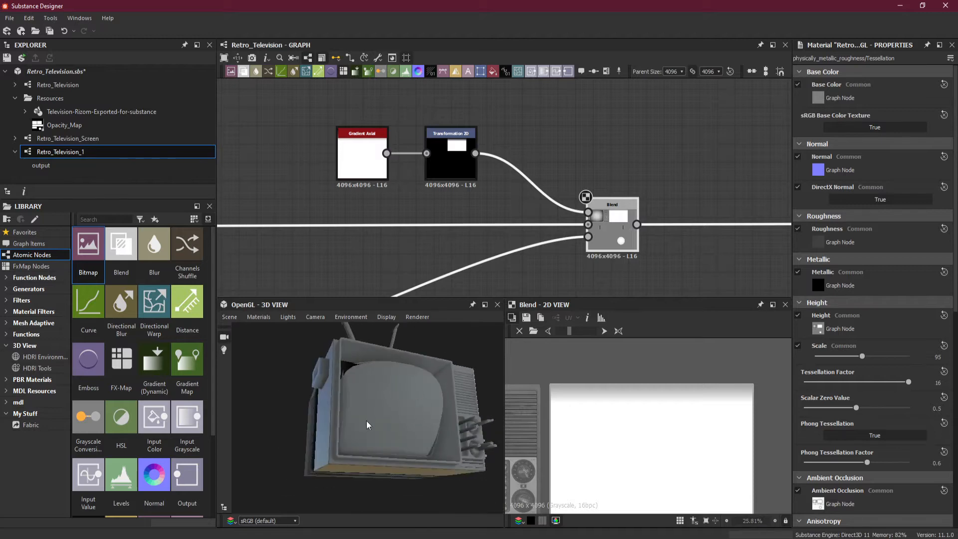
{"action": "scroll", "coordinate": [375, 214], "scroll_direction": "down", "scroll_amount": 8}
{"action": "middle_click_drag", "start_coordinate": [439, 215], "coordinate": [743, 214]}
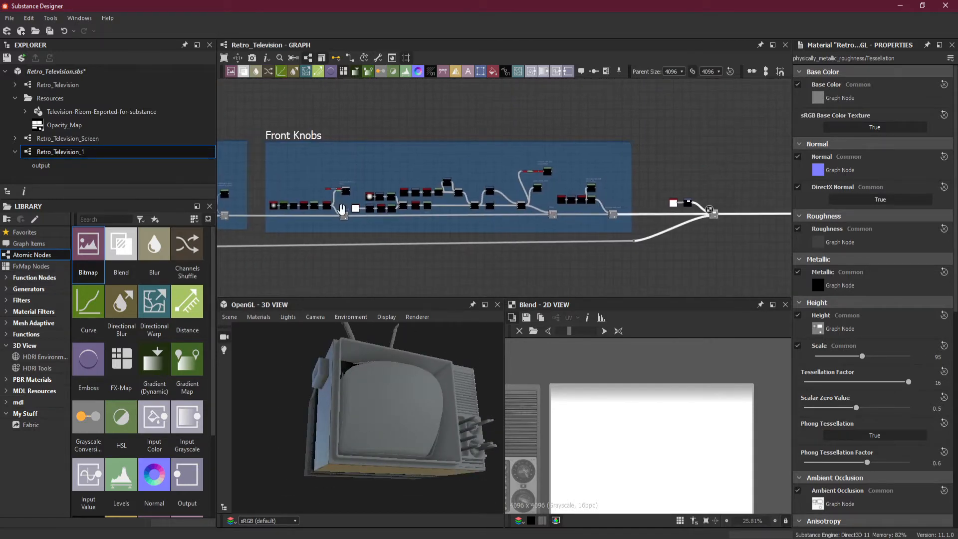
{"action": "middle_click_drag", "start_coordinate": [342, 209], "coordinate": [699, 216]}
{"action": "middle_click_drag", "start_coordinate": [349, 214], "coordinate": [599, 215]}
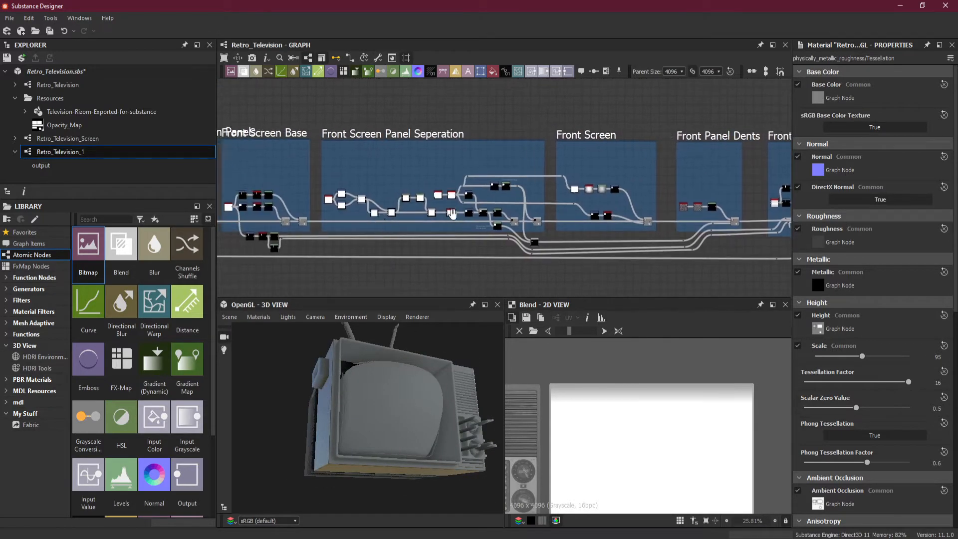
{"action": "middle_click_drag", "start_coordinate": [451, 214], "coordinate": [733, 216]}
{"action": "middle_click_drag", "start_coordinate": [449, 219], "coordinate": [768, 219]}
{"action": "middle_click_drag", "start_coordinate": [259, 233], "coordinate": [718, 231]}
{"action": "middle_click_drag", "start_coordinate": [332, 228], "coordinate": [833, 229]}
{"action": "scroll", "coordinate": [537, 184], "scroll_direction": "up", "scroll_amount": 6}
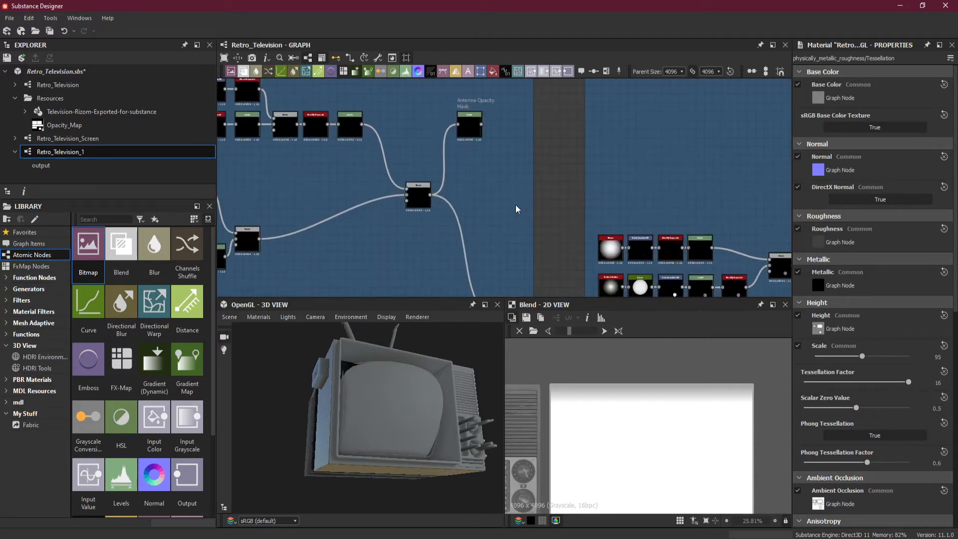
{"action": "middle_click_drag", "start_coordinate": [484, 209], "coordinate": [607, 264]}
{"action": "middle_click_drag", "start_coordinate": [624, 244], "coordinate": [596, 161]}
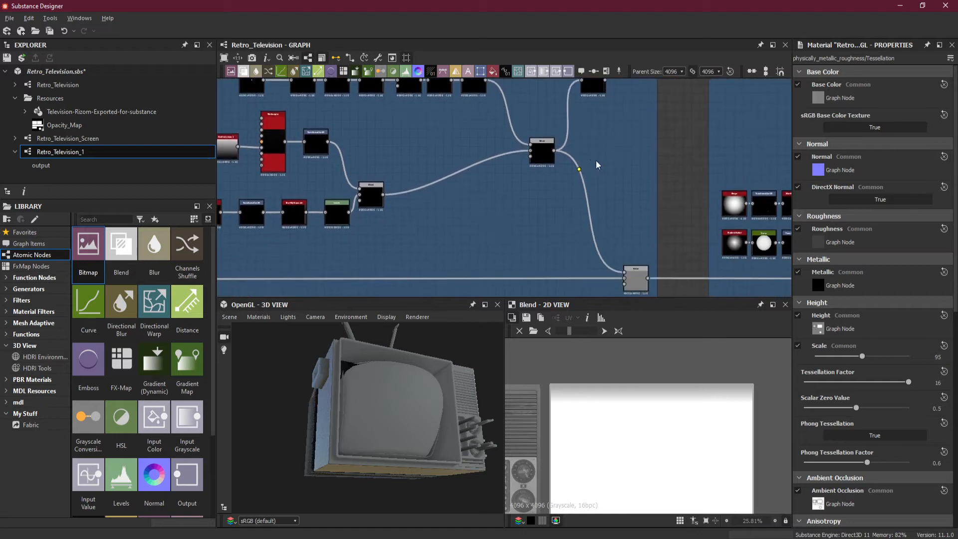
Step: Insert a Levels node between the combined antenna height blend and the main-line Blend, inspecting the antenna rods in 3D
{"action": "left_click_drag", "start_coordinate": [417, 394], "coordinate": [398, 384]}
{"action": "middle_click_drag", "start_coordinate": [398, 384], "coordinate": [365, 427]}
{"action": "left_click_drag", "start_coordinate": [365, 428], "coordinate": [340, 285]}
{"action": "scroll", "coordinate": [342, 374], "scroll_direction": "up", "scroll_amount": 4}
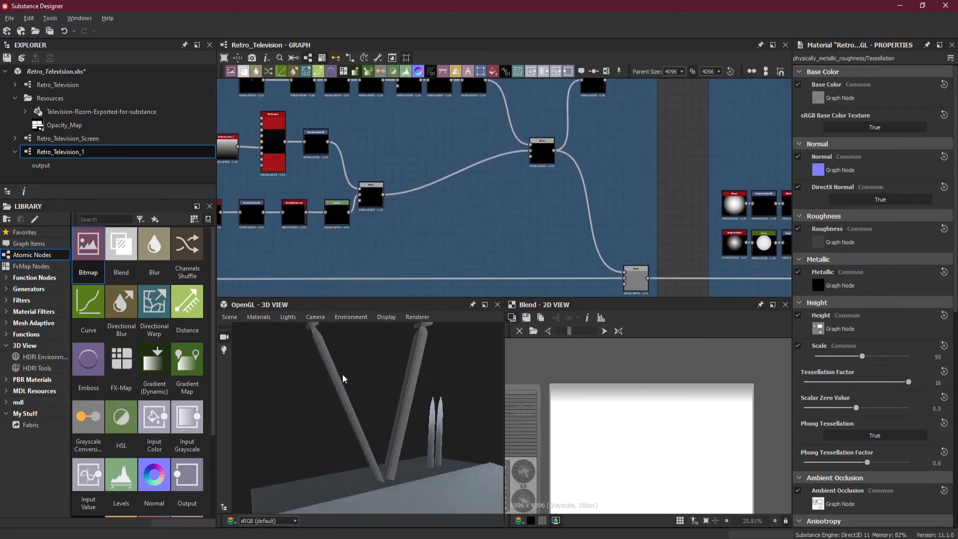
{"action": "mouse_move", "coordinate": [342, 373]}
{"action": "left_mouse_down"}
{"action": "mouse_move", "coordinate": [379, 357]}
{"action": "mouse_move", "coordinate": [450, 385]}
{"action": "mouse_move", "coordinate": [345, 408]}
{"action": "mouse_move", "coordinate": [359, 377]}
{"action": "left_mouse_up"}
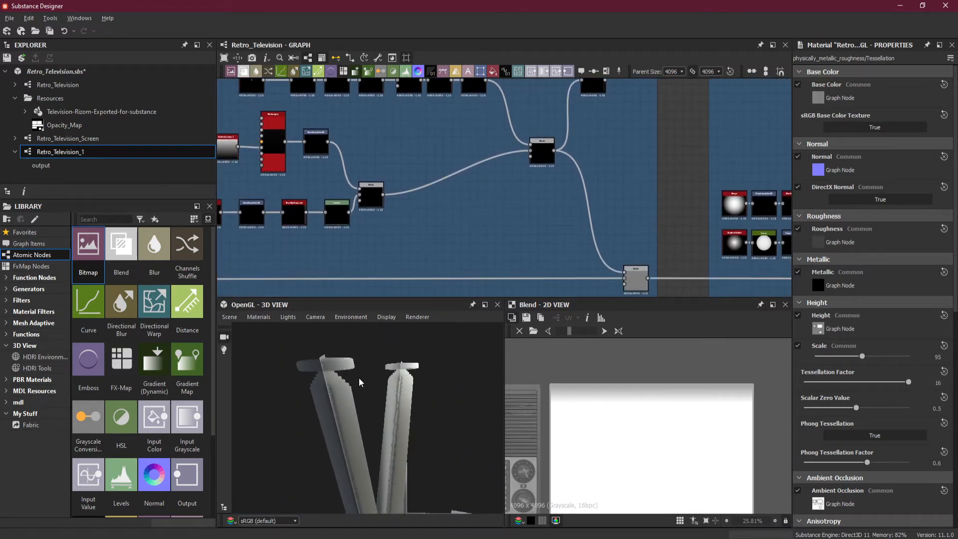
{"action": "key", "text": "space"}
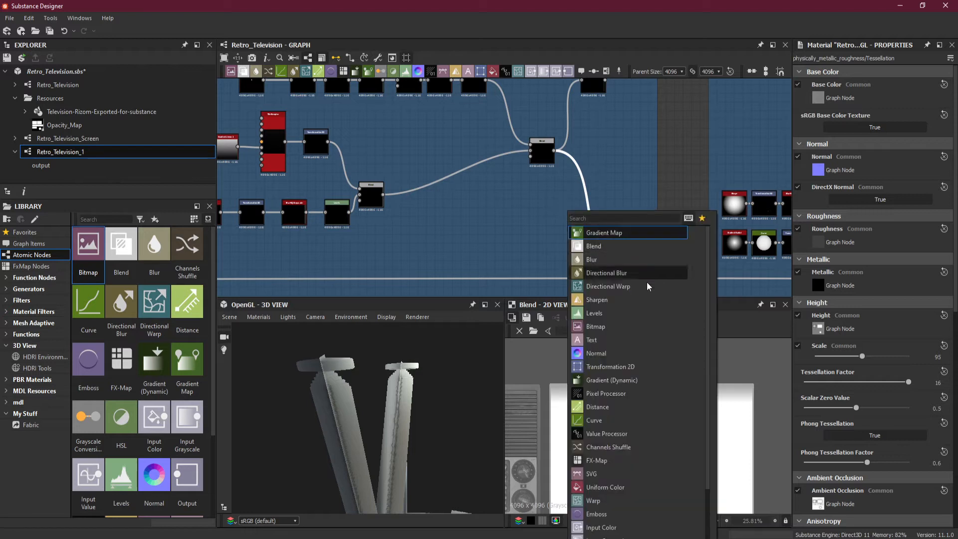
{"action": "left_click", "coordinate": [613, 312]}
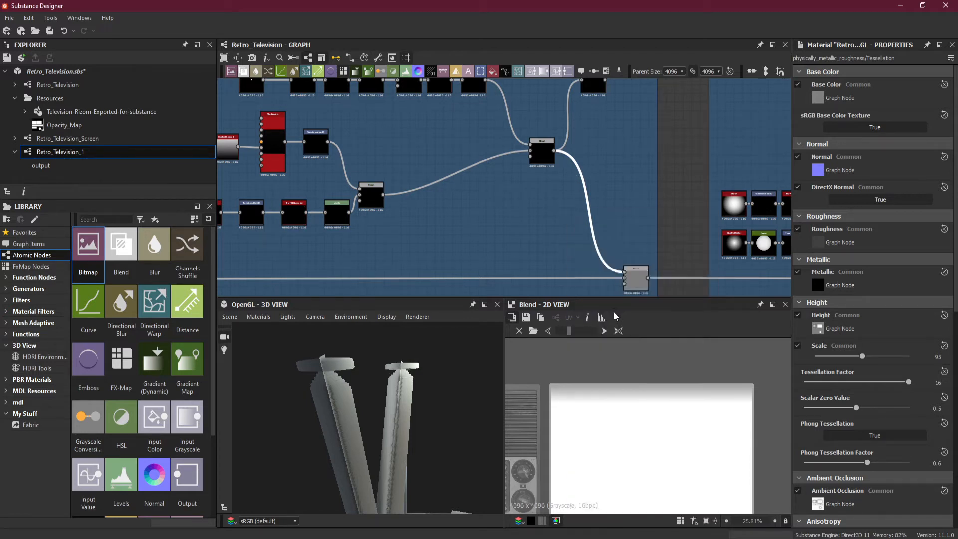
{"action": "left_click_drag", "start_coordinate": [311, 393], "coordinate": [392, 415]}
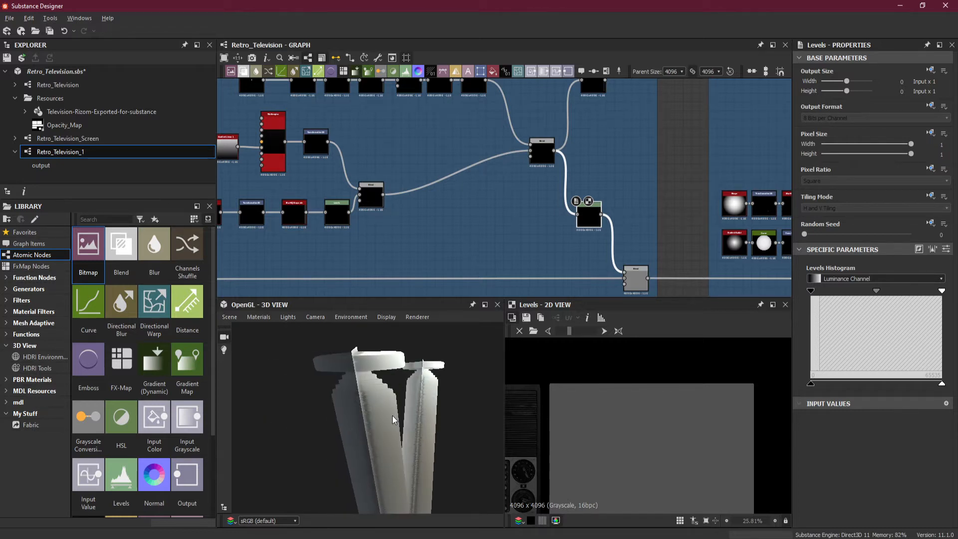
Step: Lower the Levels node's output white point close to black to thin the antennas, checking them in 3D
{"action": "left_click_drag", "start_coordinate": [941, 384], "coordinate": [828, 387]}
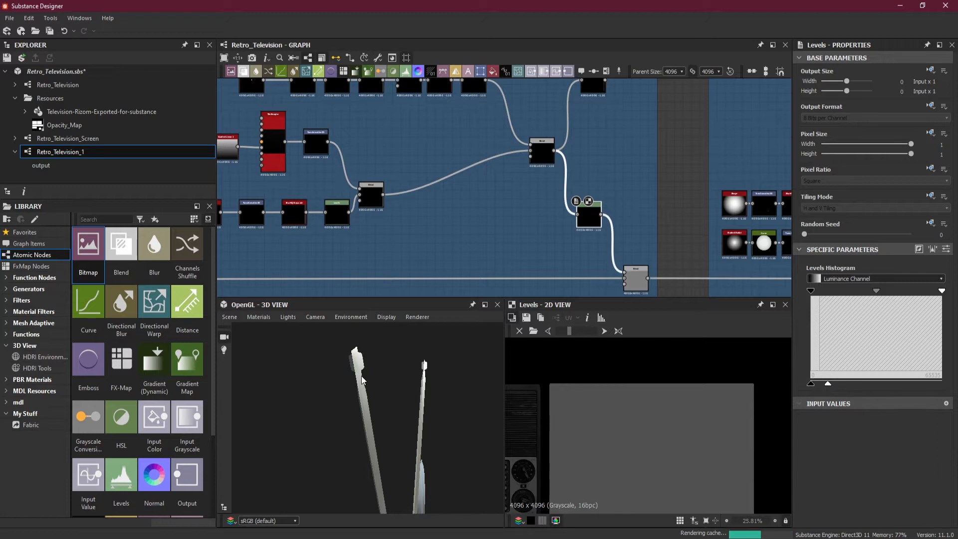
{"action": "left_click_drag", "start_coordinate": [362, 375], "coordinate": [464, 387]}
{"action": "scroll", "coordinate": [375, 381], "scroll_direction": "up", "scroll_amount": 1}
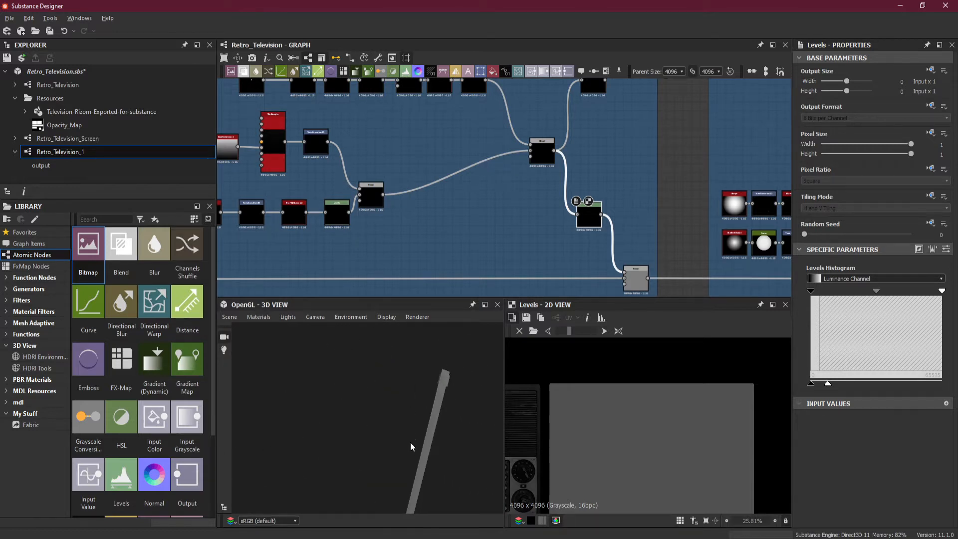
{"action": "left_click_drag", "start_coordinate": [410, 443], "coordinate": [430, 457]}
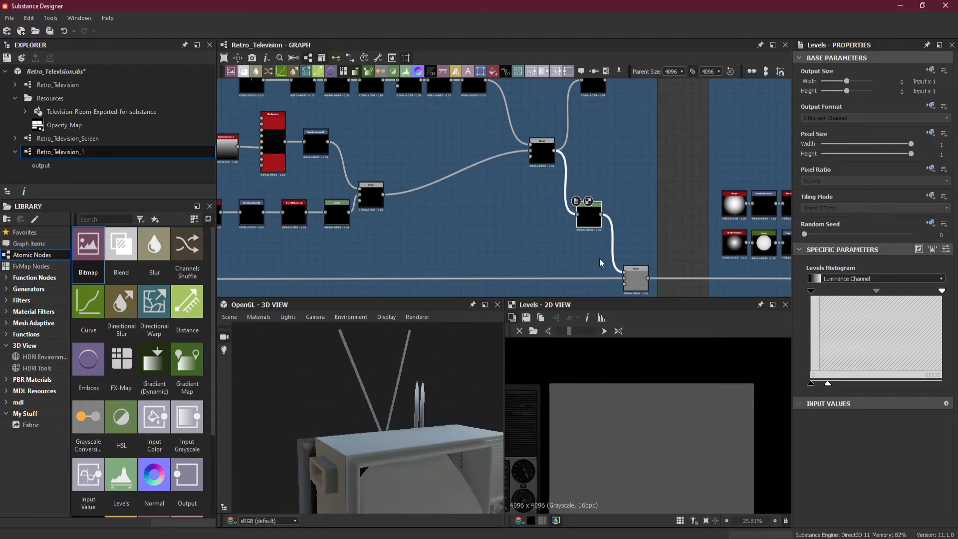
Step: Duplicate the antenna Levels node, place the copy between the Antenna and Television Fuse groups, and remove its input link
{"action": "key", "text": "ctrl+c"}
{"action": "key", "text": "ctrl+v"}
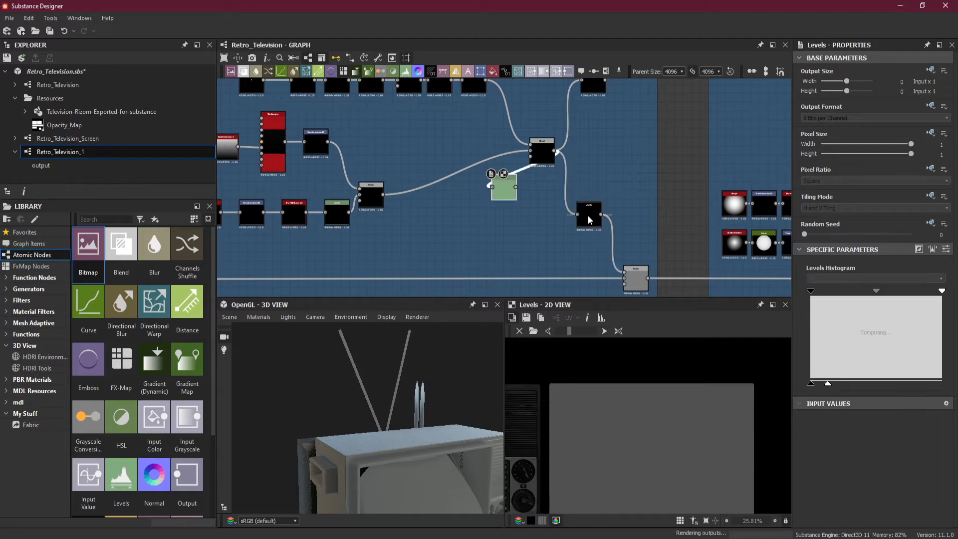
{"action": "left_click_drag", "start_coordinate": [508, 190], "coordinate": [666, 204]}
{"action": "key", "text": "Delete"}
{"action": "scroll", "coordinate": [668, 209], "scroll_direction": "down", "scroll_amount": 3}
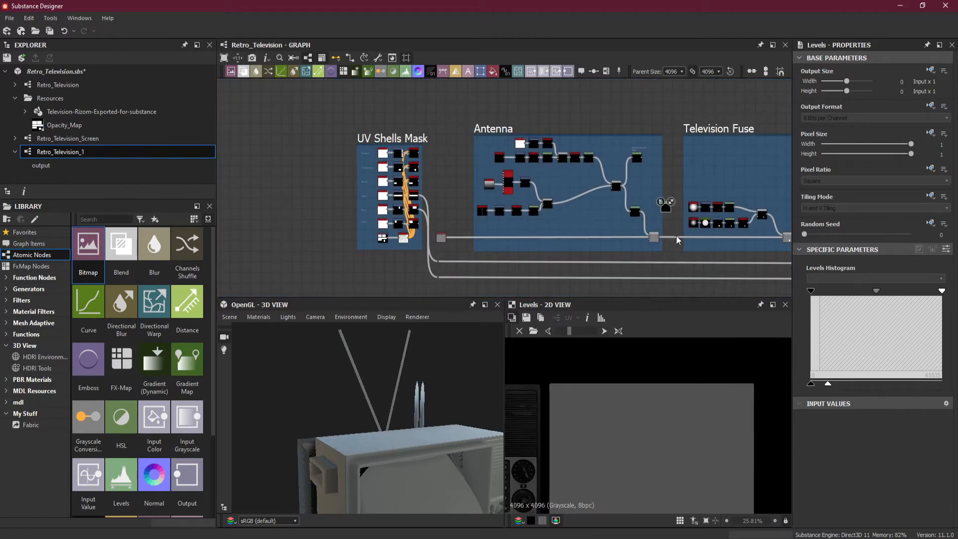
Step: Insert the duplicated Levels node between the Television Fuse group's combining Blend and its main-line Blend, checking the fuse rods in 3D
{"action": "middle_click_drag", "start_coordinate": [676, 236], "coordinate": [444, 230]}
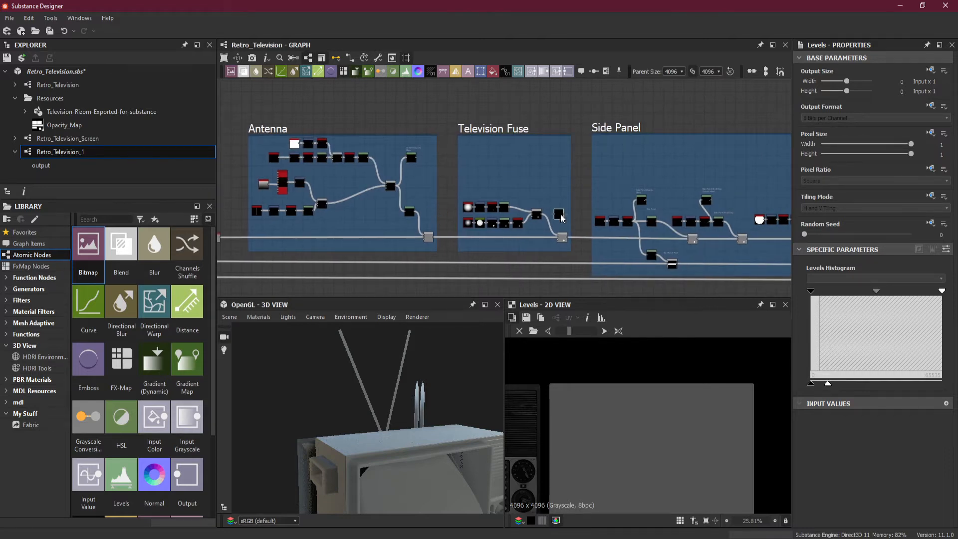
{"action": "left_click_drag", "start_coordinate": [473, 398], "coordinate": [364, 409]}
{"action": "scroll", "coordinate": [551, 222], "scroll_direction": "up", "scroll_amount": 8}
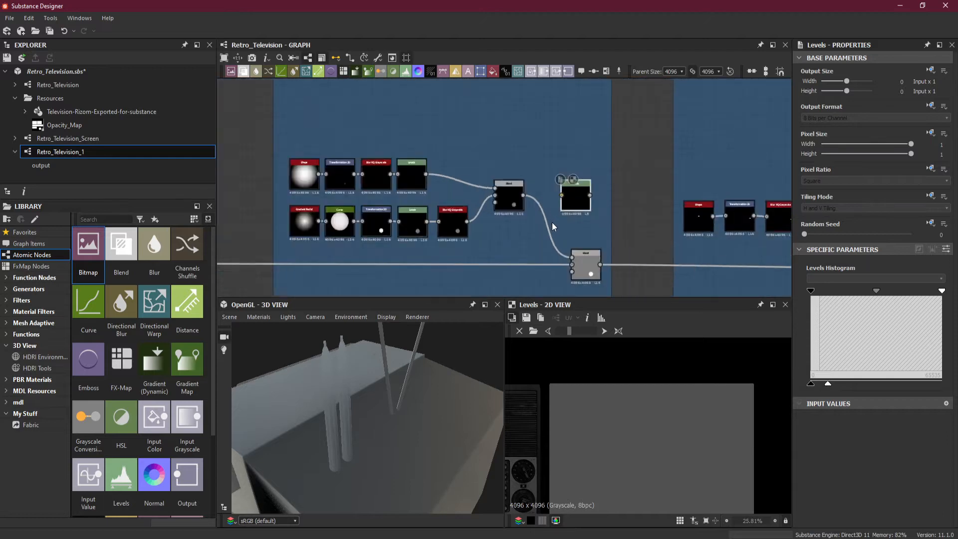
{"action": "left_click_drag", "start_coordinate": [584, 204], "coordinate": [530, 272]}
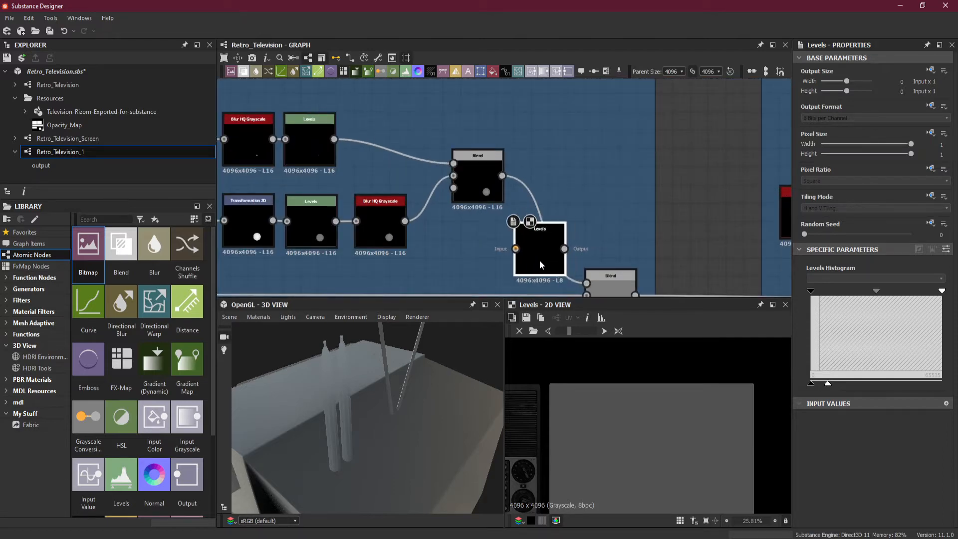
{"action": "left_click_drag", "start_coordinate": [518, 200], "coordinate": [516, 248]}
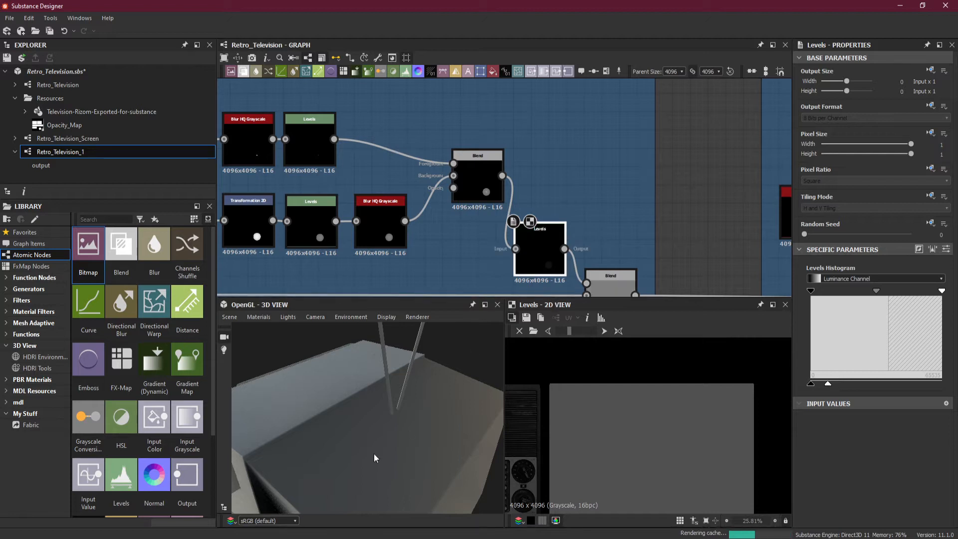
{"action": "left_click_drag", "start_coordinate": [373, 454], "coordinate": [395, 408]}
{"action": "left_click_drag", "start_coordinate": [555, 222], "coordinate": [553, 209]}
Step: Inspect the television's side and its buttons in 3D and locate the Side Panel height nodes in the graph
{"action": "scroll", "coordinate": [570, 220], "scroll_direction": "down", "scroll_amount": 3}
{"action": "middle_click_drag", "start_coordinate": [639, 231], "coordinate": [505, 220]}
{"action": "scroll", "coordinate": [572, 218], "scroll_direction": "down", "scroll_amount": 4}
{"action": "middle_click_drag", "start_coordinate": [616, 213], "coordinate": [558, 227]}
{"action": "scroll", "coordinate": [561, 181], "scroll_direction": "up", "scroll_amount": 1}
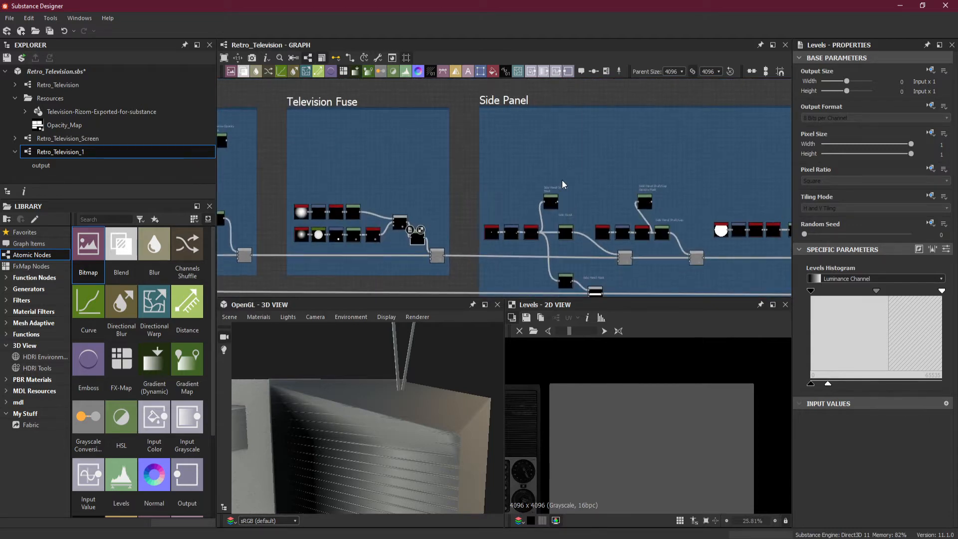
{"action": "scroll", "coordinate": [561, 179], "scroll_direction": "down", "scroll_amount": 1}
{"action": "left_click_drag", "start_coordinate": [349, 415], "coordinate": [427, 421]}
{"action": "scroll", "coordinate": [649, 238], "scroll_direction": "up", "scroll_amount": 3}
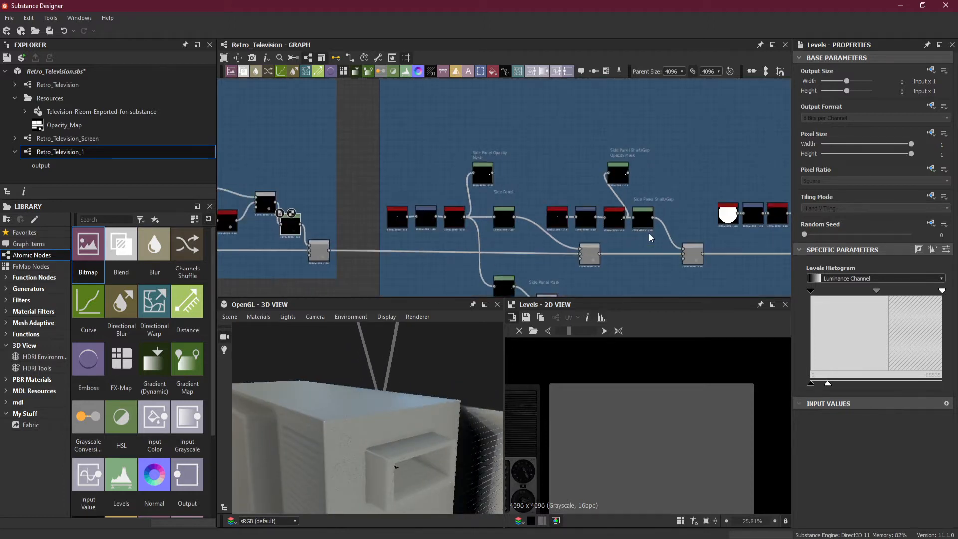
{"action": "scroll", "coordinate": [387, 451], "scroll_direction": "up", "scroll_amount": 3}
{"action": "left_click_drag", "start_coordinate": [385, 453], "coordinate": [384, 388]}
{"action": "scroll", "coordinate": [572, 194], "scroll_direction": "up", "scroll_amount": 1}
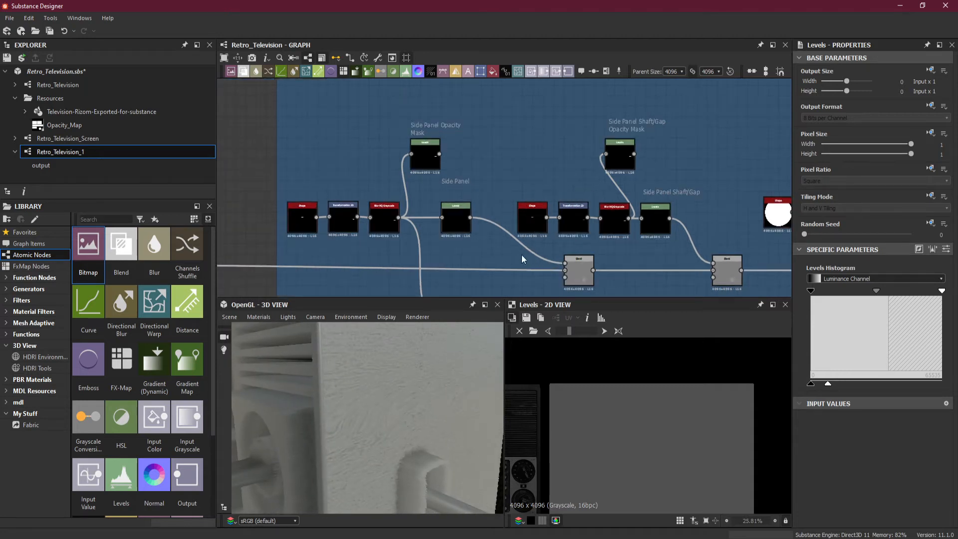
Step: Paste a copy of the height-reducing Levels node, remove its inherited link, and insert it between the Side Panel Levels and its main-line Blend
{"action": "key", "text": "ctrl+v"}
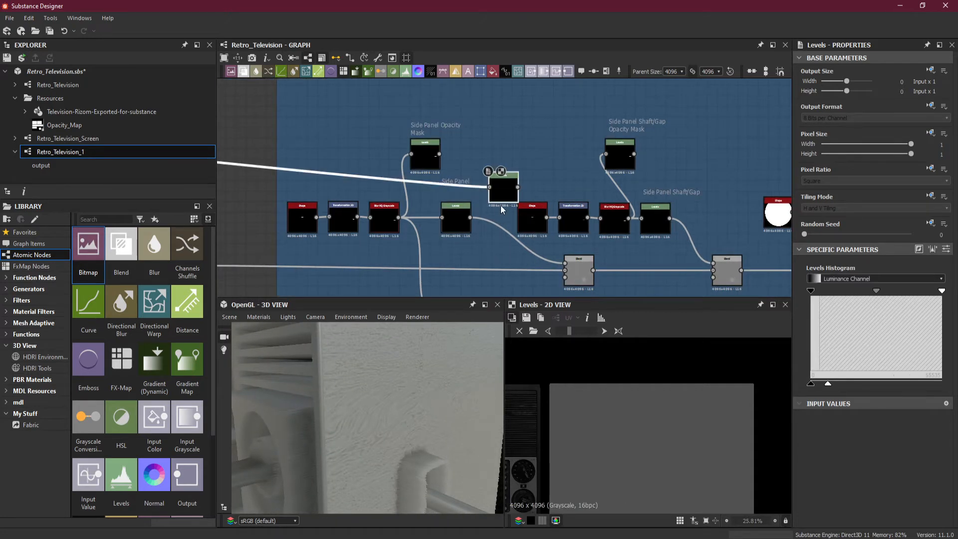
{"action": "left_click_drag", "start_coordinate": [465, 180], "coordinate": [476, 199]}
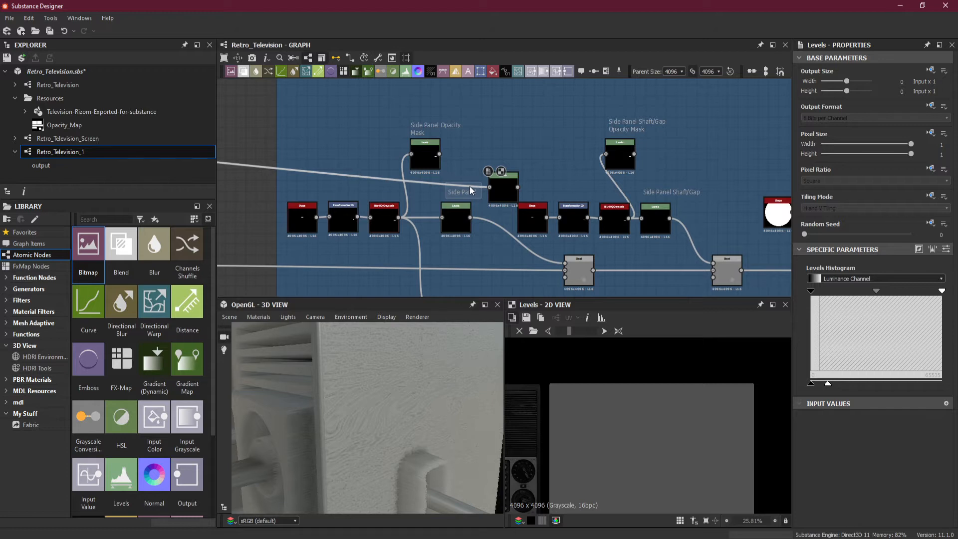
{"action": "left_click", "coordinate": [375, 175]}
{"action": "key", "text": "Delete"}
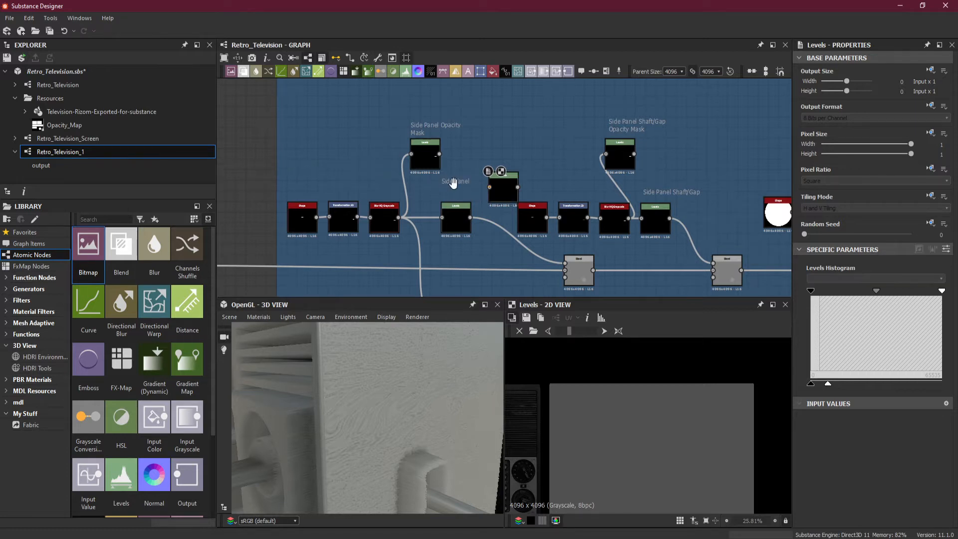
{"action": "left_click", "coordinate": [502, 191]}
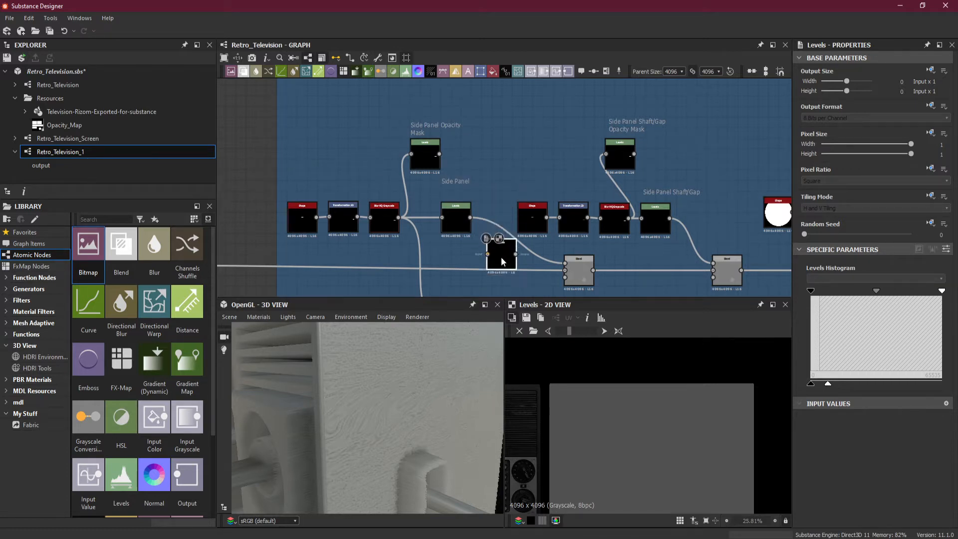
{"action": "left_click_drag", "start_coordinate": [510, 249], "coordinate": [564, 263]}
{"action": "left_click_drag", "start_coordinate": [470, 217], "coordinate": [484, 249]}
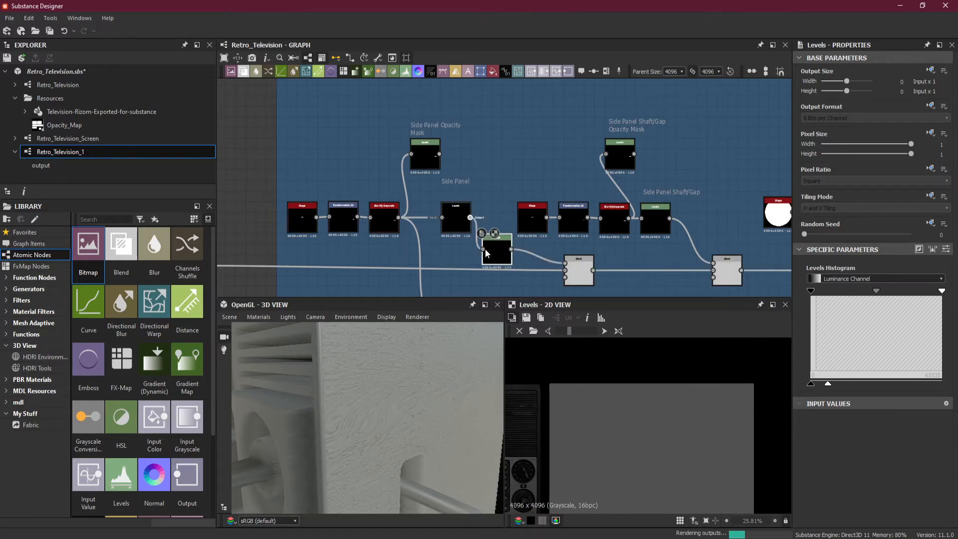
{"action": "mouse_move", "coordinate": [403, 420]}
{"action": "left_mouse_down"}
{"action": "mouse_move", "coordinate": [392, 412]}
{"action": "mouse_move", "coordinate": [410, 415]}
{"action": "left_mouse_up"}
Step: Insert another copy of the height-reducing Levels node between the Side Panel Shaft/Gap Levels and its main-line Blend
{"action": "middle_click_drag", "start_coordinate": [618, 262], "coordinate": [498, 260]}
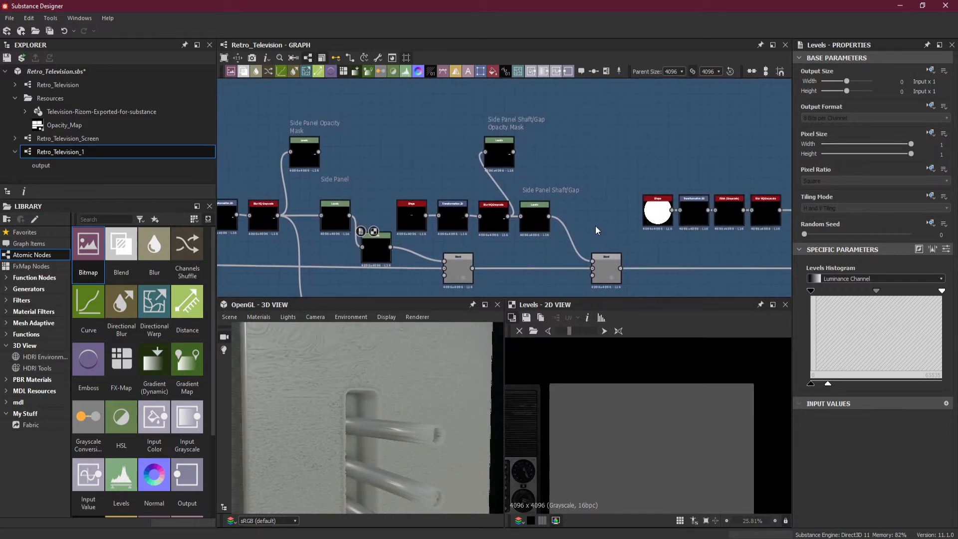
{"action": "left_click_drag", "start_coordinate": [503, 188], "coordinate": [601, 178]}
{"action": "key", "text": "Delete"}
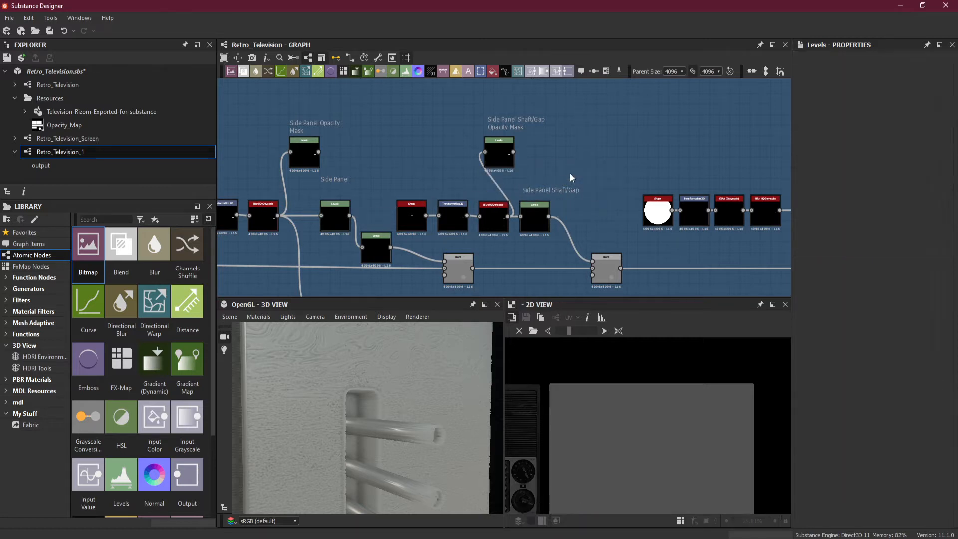
{"action": "key", "text": "ctrl+z"}
{"action": "key", "text": "ctrl+z"}
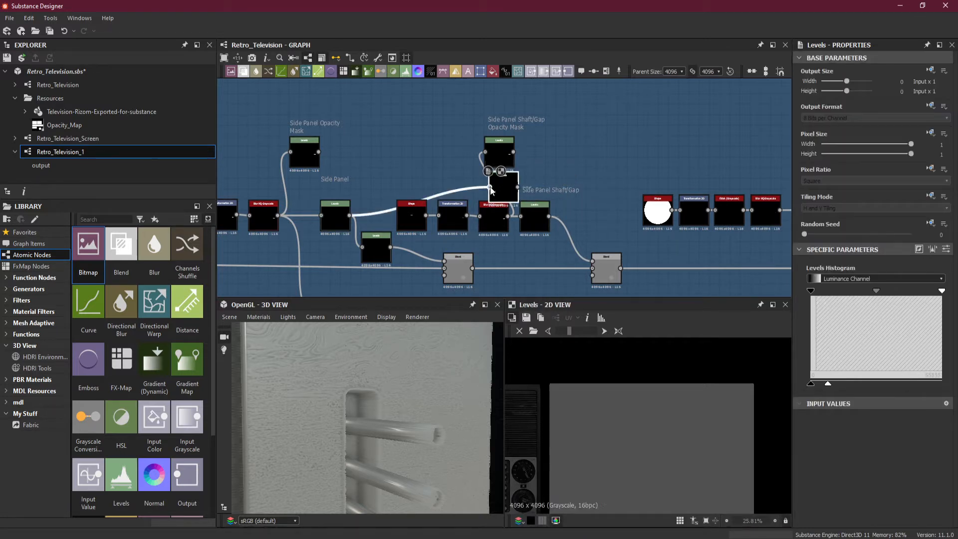
{"action": "left_click_drag", "start_coordinate": [505, 189], "coordinate": [592, 262]}
{"action": "left_click_drag", "start_coordinate": [549, 217], "coordinate": [563, 236]}
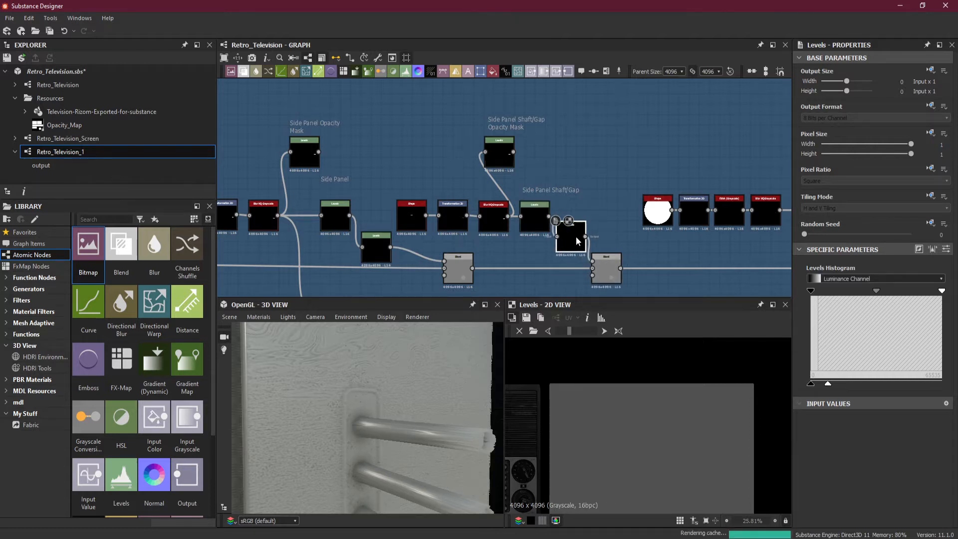
Step: Paste the reducing Levels node at the Side Buttons section and insert it between the combined buttons Blend and the main-line Blend
{"action": "scroll", "coordinate": [629, 241], "scroll_direction": "down", "scroll_amount": 3}
{"action": "middle_click_drag", "start_coordinate": [698, 246], "coordinate": [537, 246]}
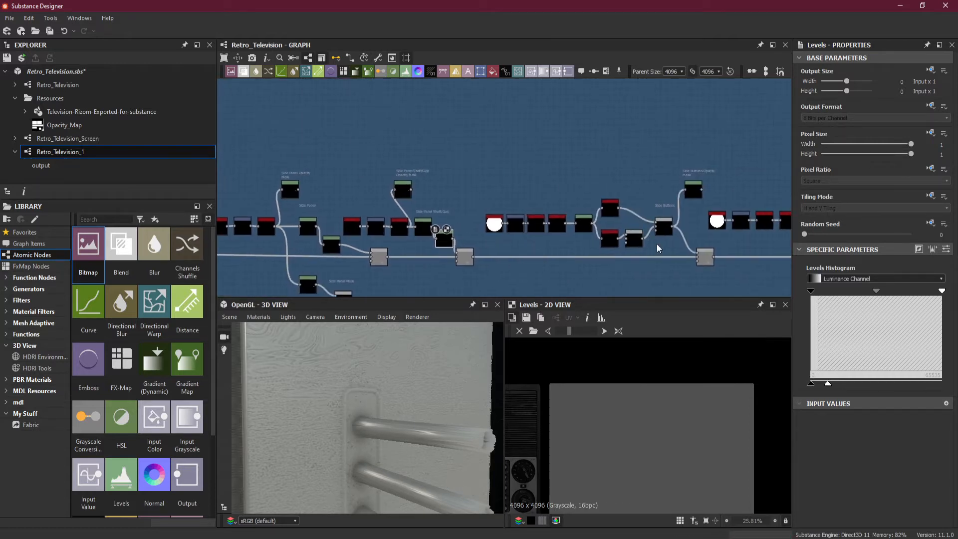
{"action": "middle_click_drag", "start_coordinate": [656, 246], "coordinate": [562, 244]}
{"action": "scroll", "coordinate": [596, 235], "scroll_direction": "up", "scroll_amount": 3}
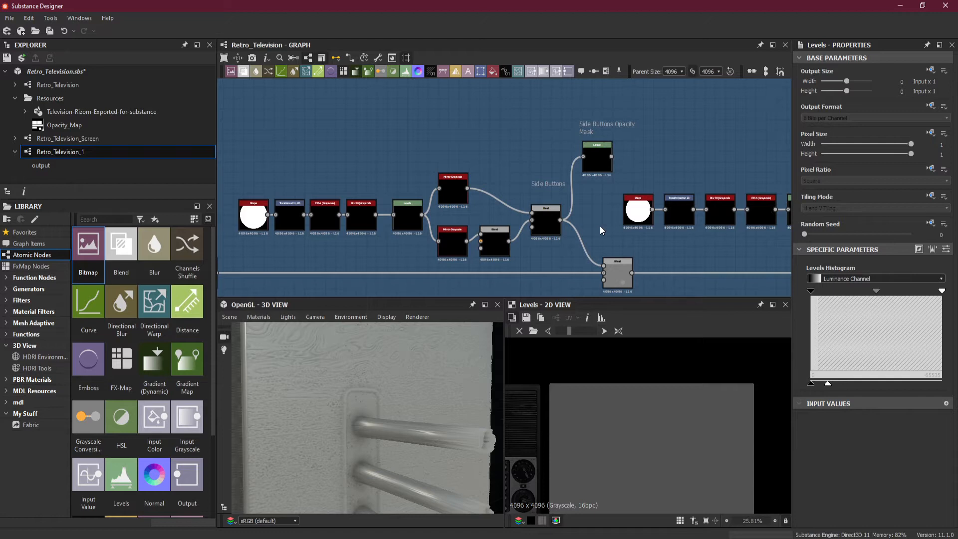
{"action": "key", "text": "ctrl+v"}
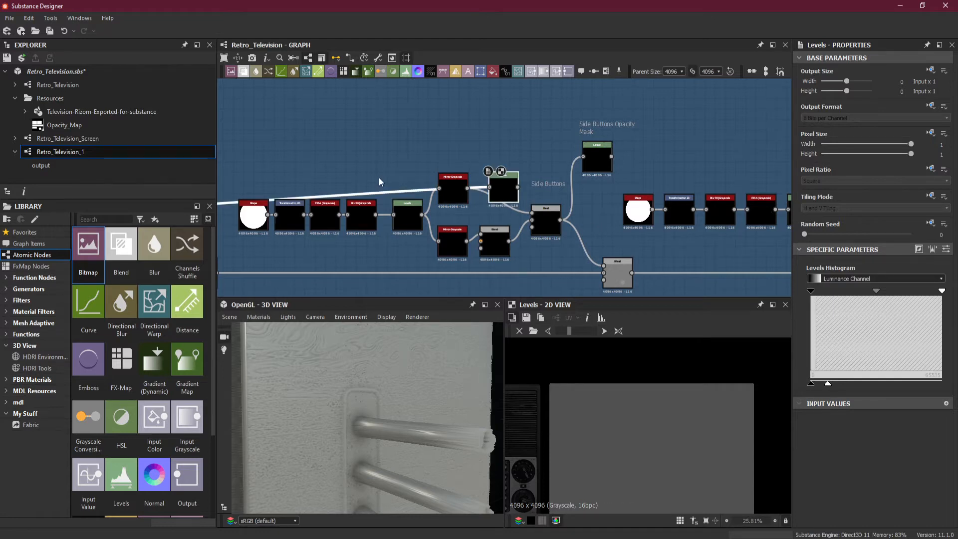
{"action": "left_click_drag", "start_coordinate": [378, 177], "coordinate": [397, 194]}
{"action": "key", "text": "Delete"}
{"action": "left_click_drag", "start_coordinate": [507, 191], "coordinate": [586, 256]}
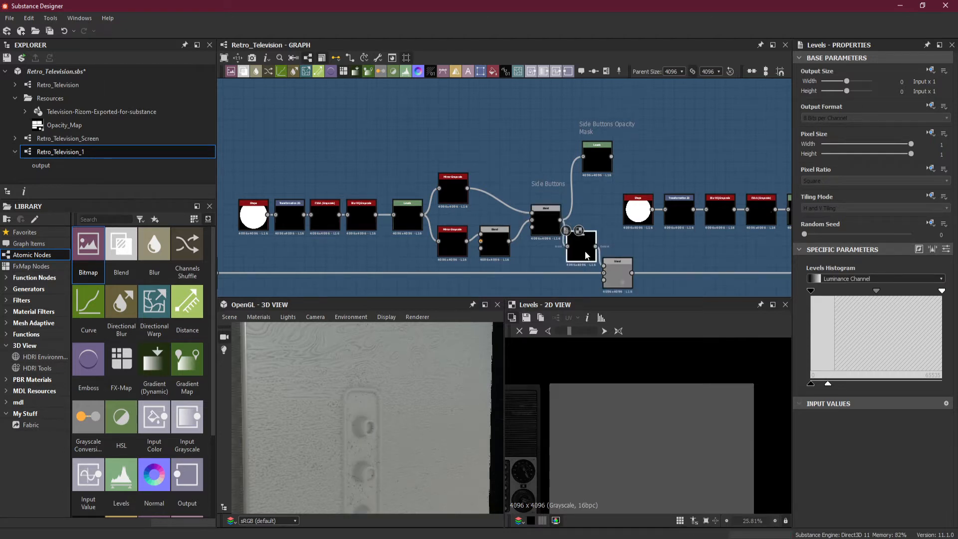
Step: Insert a copy of the reducing Levels node between the Side Buttons Shaft/Gap Blend and its main-line Blend, and dock it
{"action": "mouse_move", "coordinate": [695, 252]}
{"action": "middle_mouse_down"}
{"action": "mouse_move", "coordinate": [594, 244]}
{"action": "mouse_move", "coordinate": [573, 221]}
{"action": "middle_mouse_up"}
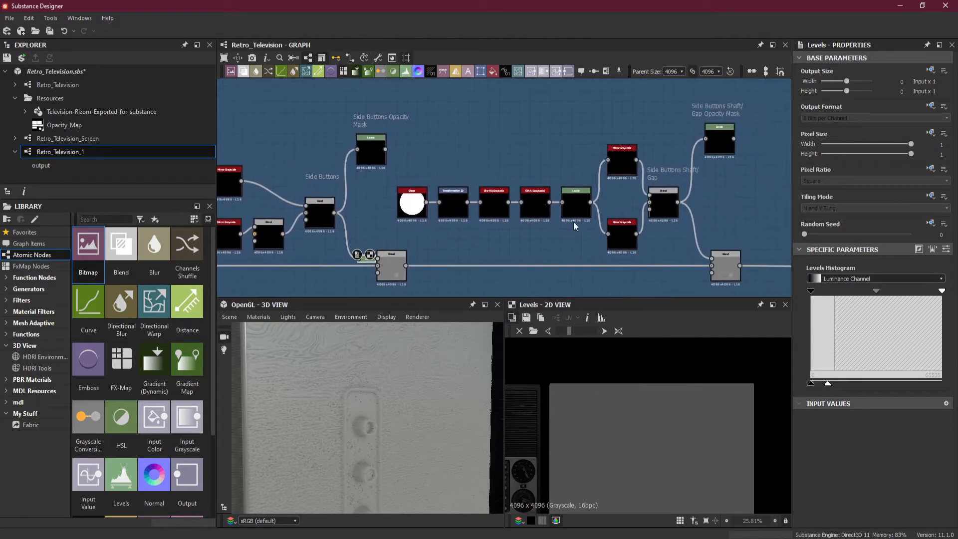
{"action": "middle_click_drag", "start_coordinate": [705, 250], "coordinate": [593, 234]}
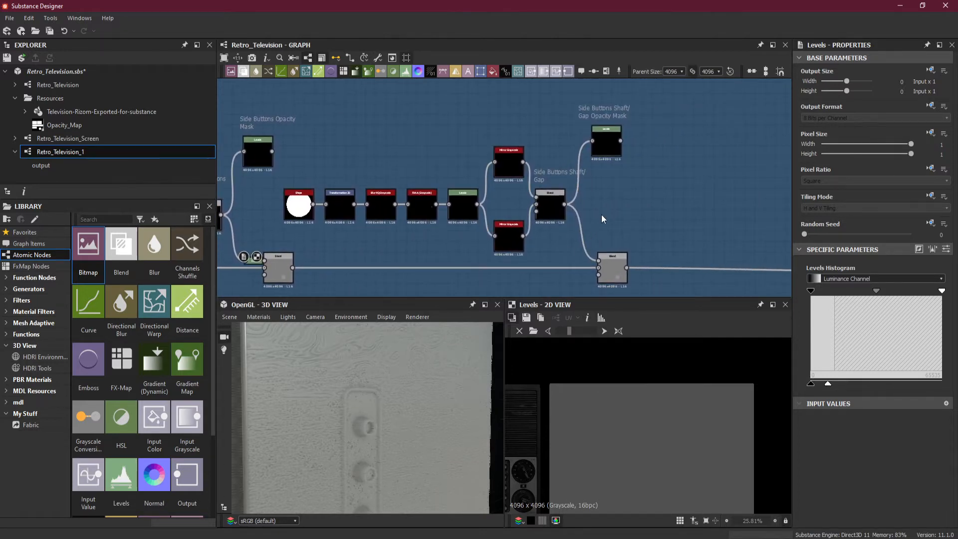
{"action": "key", "text": "space"}
{"action": "left_click", "coordinate": [616, 192]}
{"action": "key", "text": "ctrl+v"}
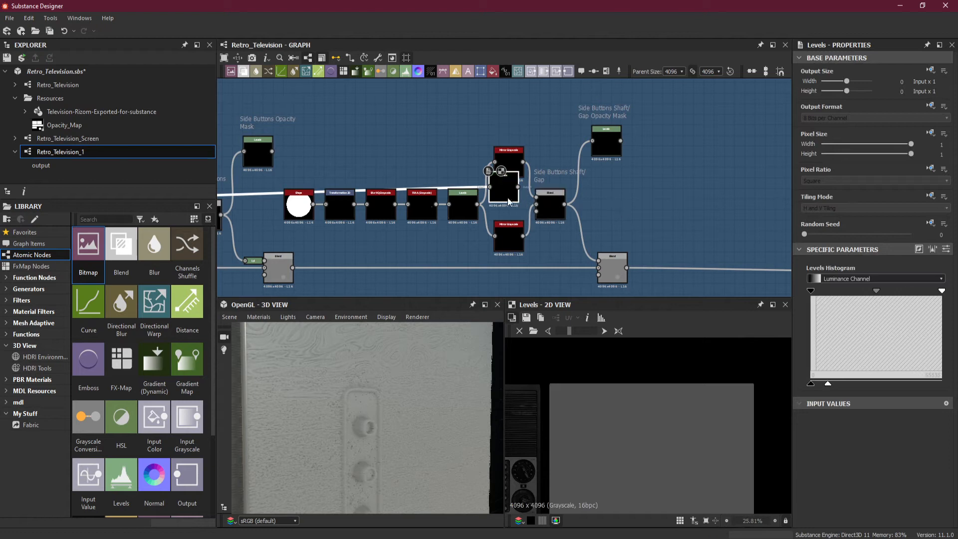
{"action": "left_click_drag", "start_coordinate": [507, 196], "coordinate": [671, 224]}
{"action": "left_click_drag", "start_coordinate": [615, 201], "coordinate": [624, 221]}
{"action": "key", "text": "Delete"}
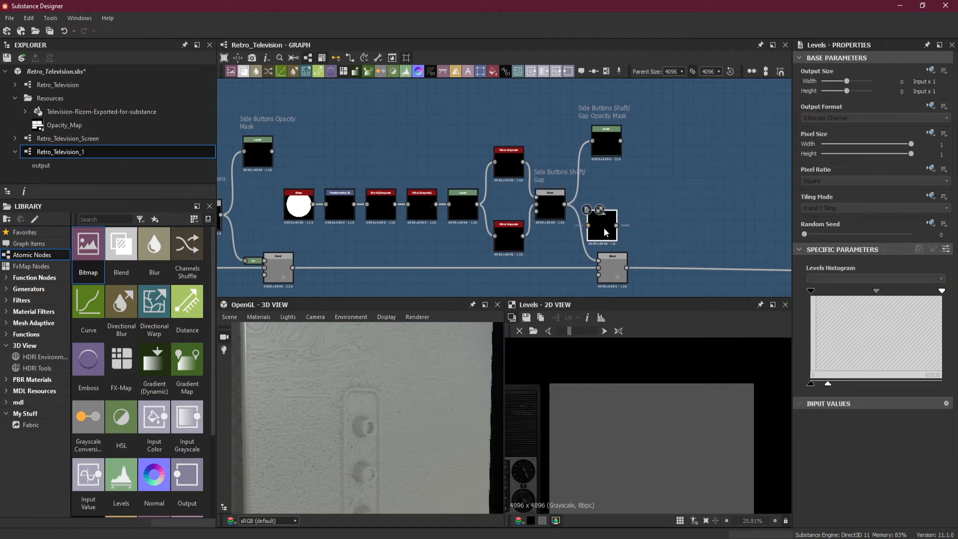
{"action": "left_click", "coordinate": [612, 238]}
{"action": "left_click_drag", "start_coordinate": [601, 262], "coordinate": [599, 261]}
{"action": "left_click_drag", "start_coordinate": [565, 204], "coordinate": [581, 233]}
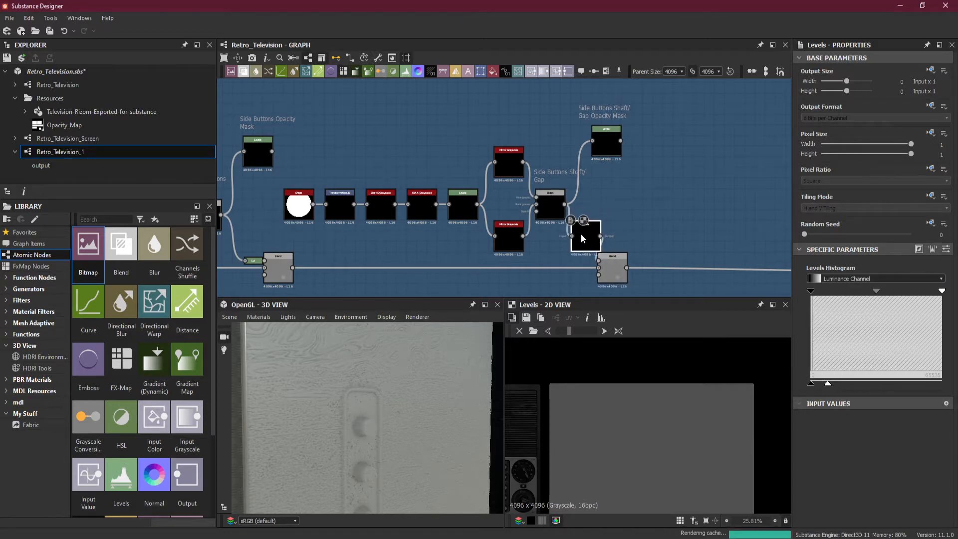
{"action": "key", "text": "d"}
Step: Insert a copy of the reducing Levels node between the spots noise's Levels and its main-line Blend, and dock it
{"action": "scroll", "coordinate": [651, 226], "scroll_direction": "down", "scroll_amount": 3}
{"action": "middle_click_drag", "start_coordinate": [654, 230], "coordinate": [407, 197]}
{"action": "scroll", "coordinate": [602, 199], "scroll_direction": "up", "scroll_amount": 4}
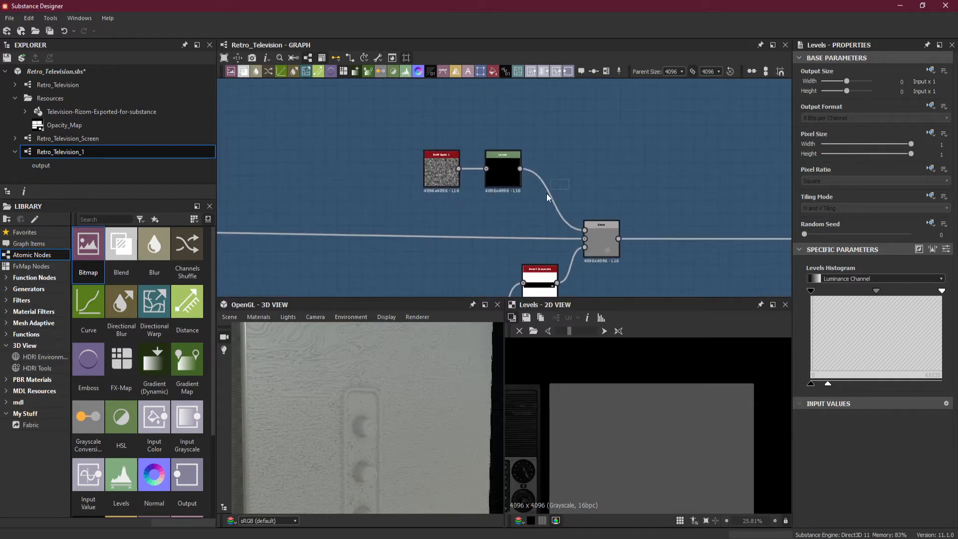
{"action": "left_click_drag", "start_coordinate": [569, 179], "coordinate": [540, 200]}
{"action": "left_click", "coordinate": [621, 155]}
{"action": "key", "text": "ctrl+v"}
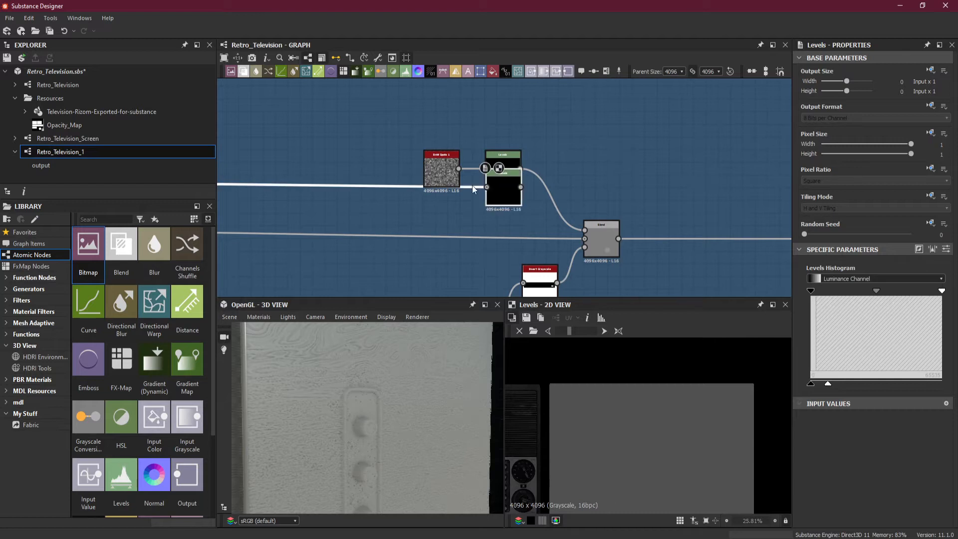
{"action": "left_click_drag", "start_coordinate": [391, 168], "coordinate": [393, 208]}
{"action": "left_click_drag", "start_coordinate": [500, 198], "coordinate": [584, 231]}
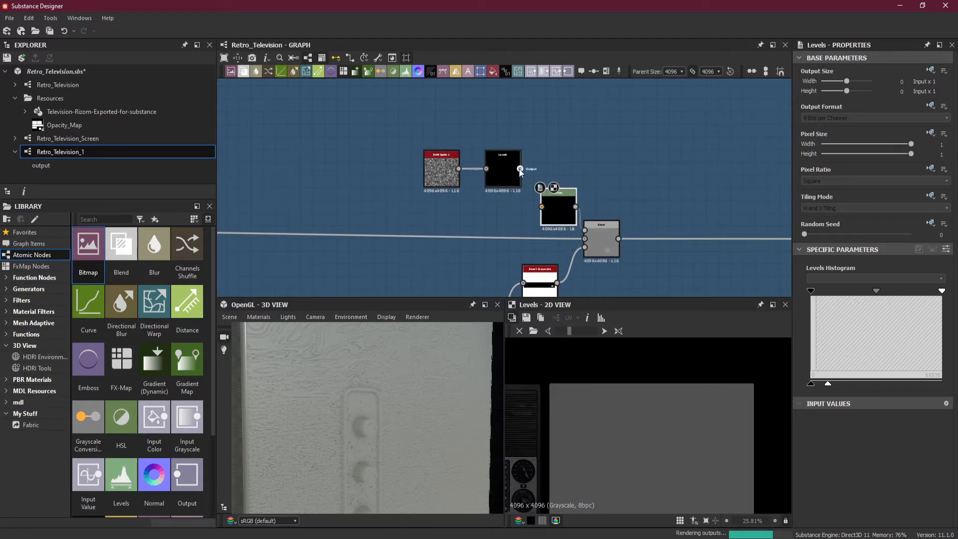
{"action": "left_click_drag", "start_coordinate": [520, 168], "coordinate": [545, 211]}
{"action": "key", "text": "d"}
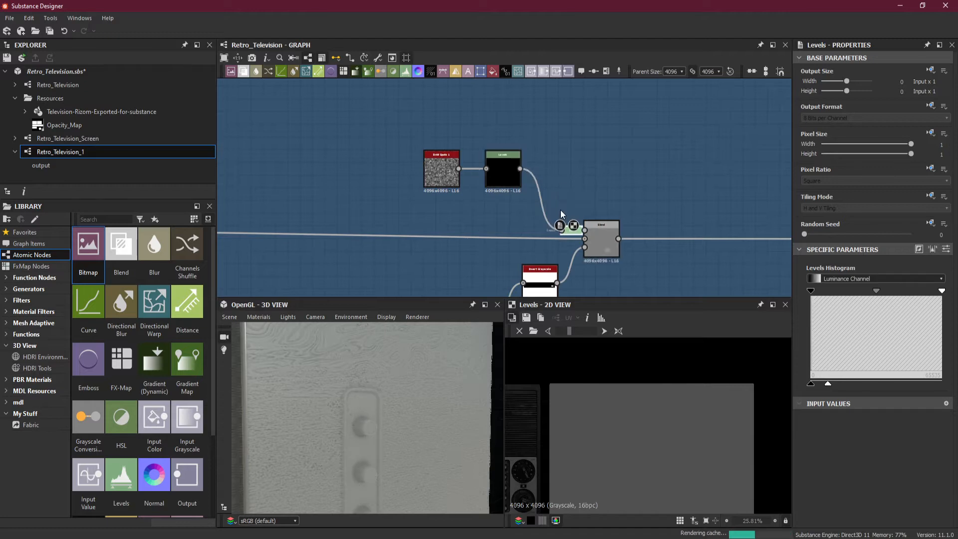
Step: Insert a copy of the reducing Levels node between the next group's Mirror Grayscale and main-line Blend, and dock it
{"action": "scroll", "coordinate": [669, 218], "scroll_direction": "down", "scroll_amount": 5}
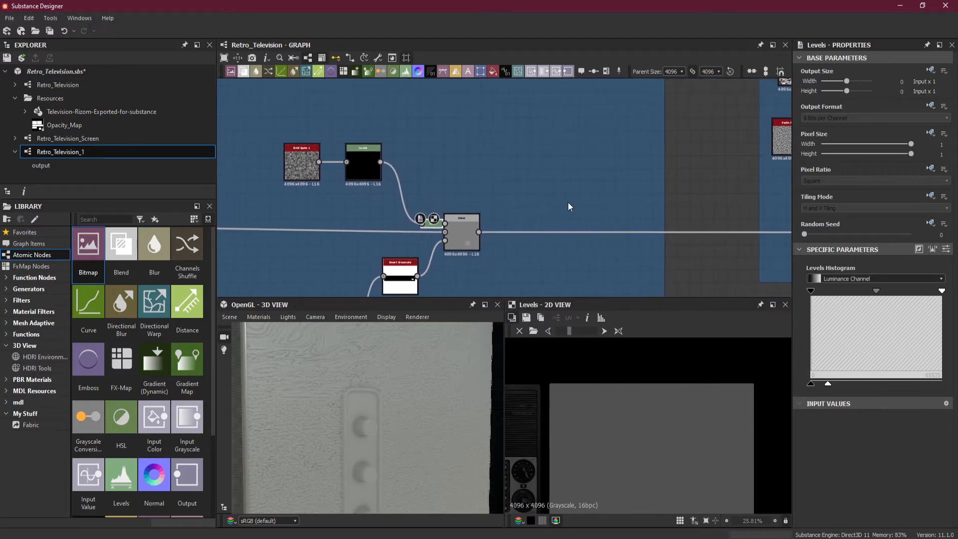
{"action": "middle_click_drag", "start_coordinate": [657, 206], "coordinate": [447, 203]}
{"action": "scroll", "coordinate": [605, 202], "scroll_direction": "up", "scroll_amount": 4}
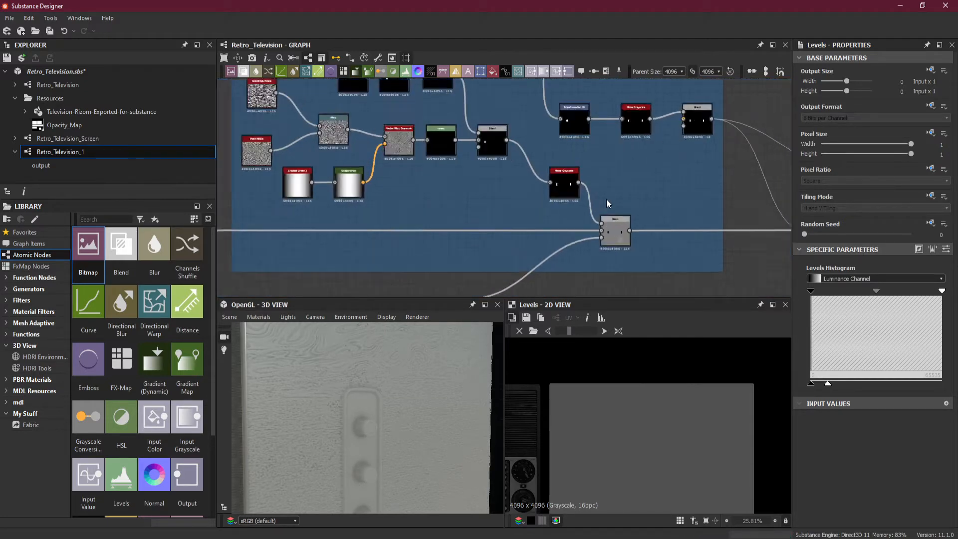
{"action": "left_click_drag", "start_coordinate": [556, 187], "coordinate": [535, 187]}
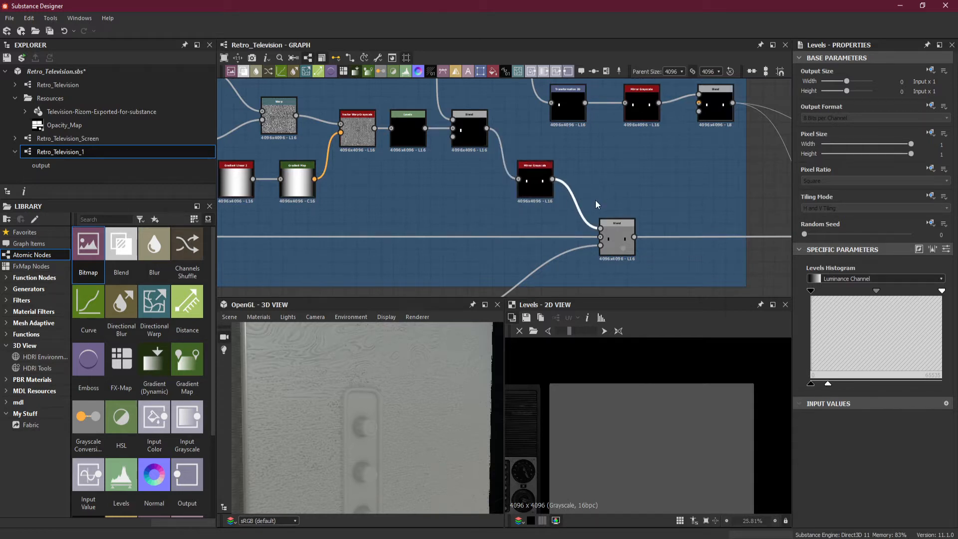
{"action": "key", "text": "ctrl+v"}
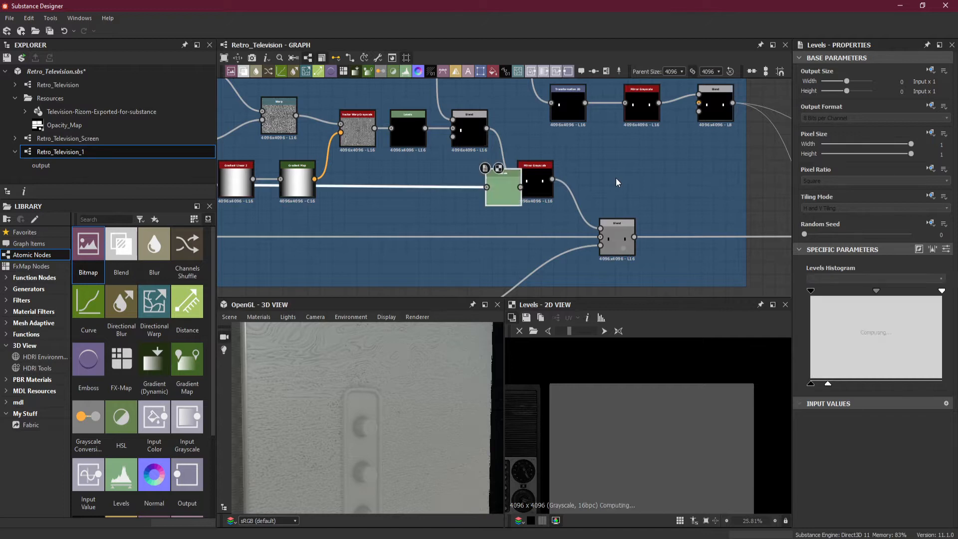
{"action": "left_click_drag", "start_coordinate": [505, 197], "coordinate": [553, 206]}
{"action": "left_click", "coordinate": [574, 206]}
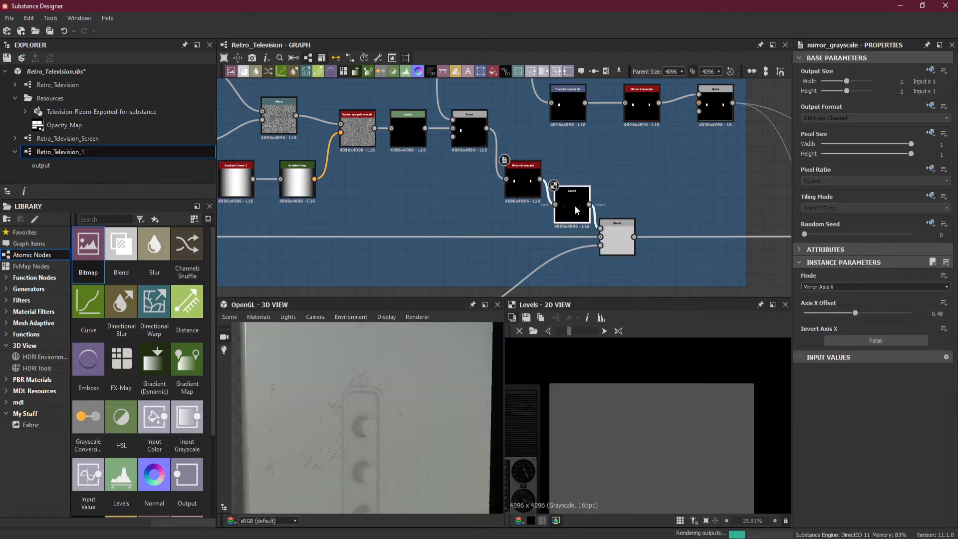
{"action": "key", "text": "d"}
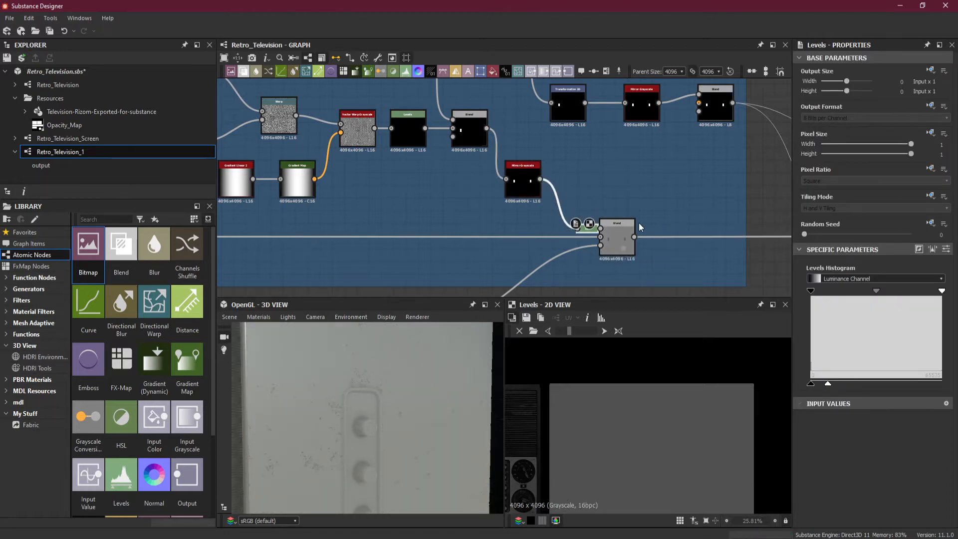
Step: Examine the television's side panel, corner and protruding handle area in the 3D view against the Wooden Side Panel nodes
{"action": "left_click_drag", "start_coordinate": [418, 390], "coordinate": [423, 424]}
{"action": "scroll", "coordinate": [630, 232], "scroll_direction": "down", "scroll_amount": 6}
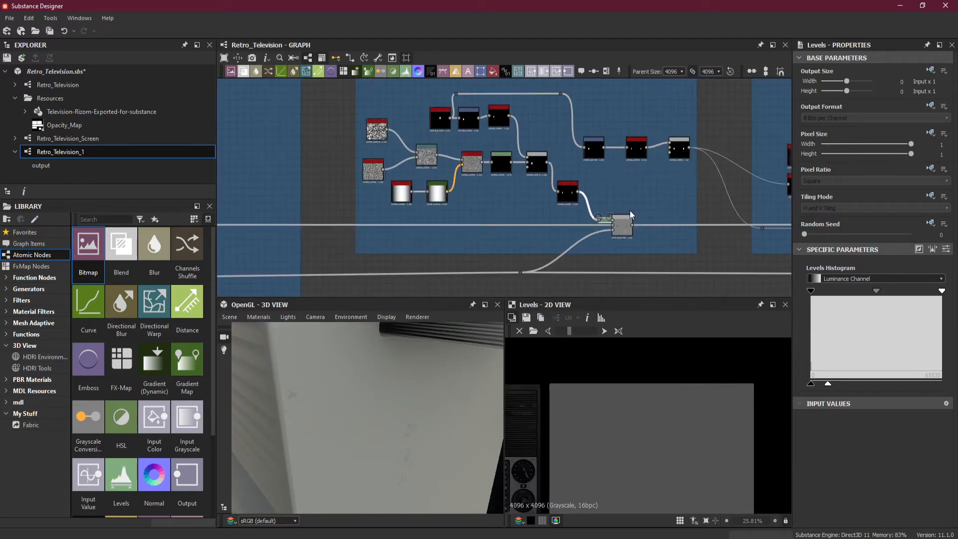
{"action": "middle_click_drag", "start_coordinate": [631, 211], "coordinate": [579, 217]}
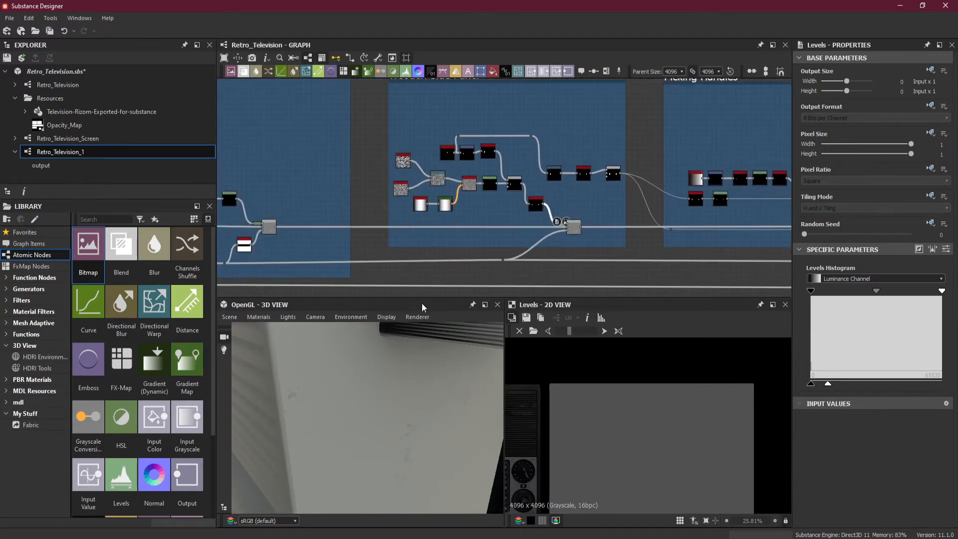
{"action": "left_click_drag", "start_coordinate": [413, 364], "coordinate": [420, 393]}
{"action": "scroll", "coordinate": [532, 222], "scroll_direction": "up", "scroll_amount": 5}
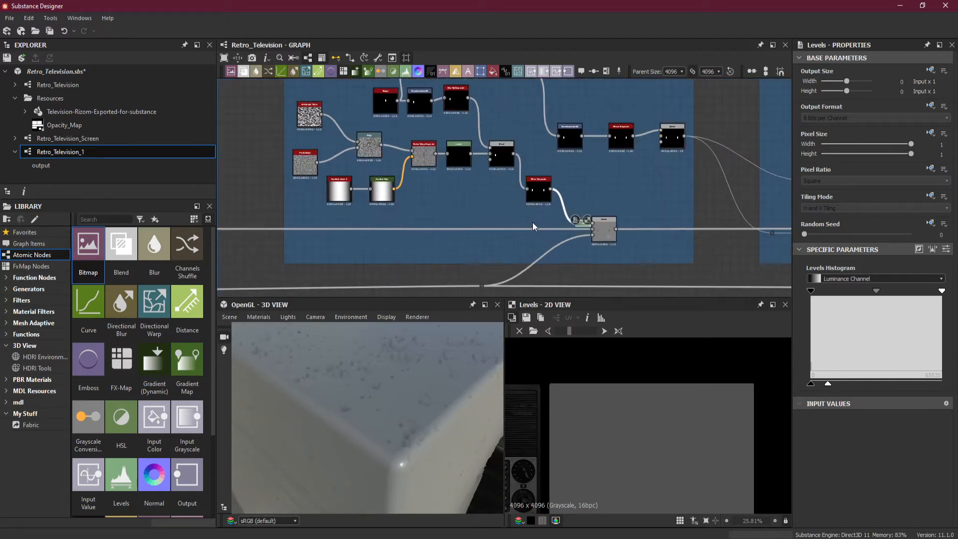
{"action": "middle_click_drag", "start_coordinate": [549, 210], "coordinate": [554, 212]}
{"action": "scroll", "coordinate": [423, 417], "scroll_direction": "up", "scroll_amount": 3}
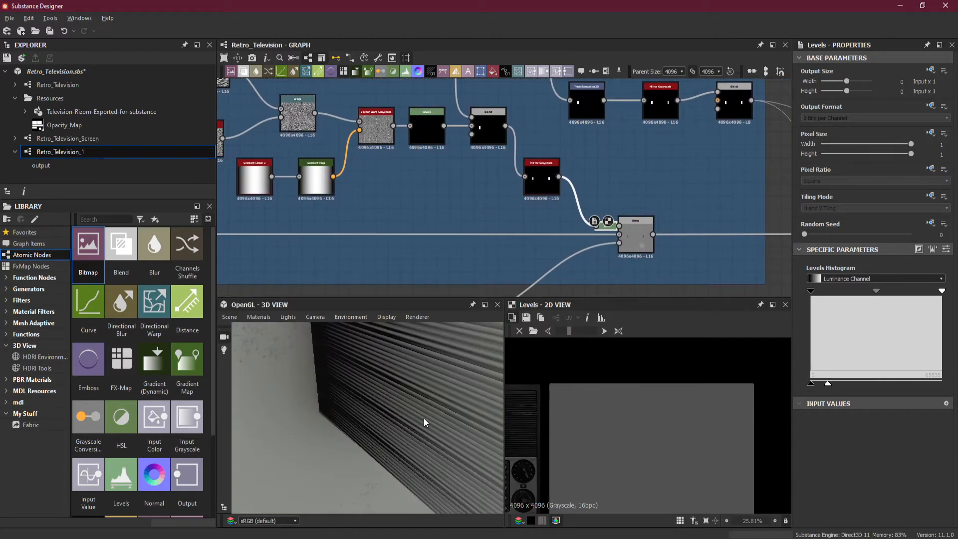
{"action": "scroll", "coordinate": [423, 388], "scroll_direction": "down", "scroll_amount": 8}
{"action": "left_click_drag", "start_coordinate": [423, 387], "coordinate": [449, 359]}
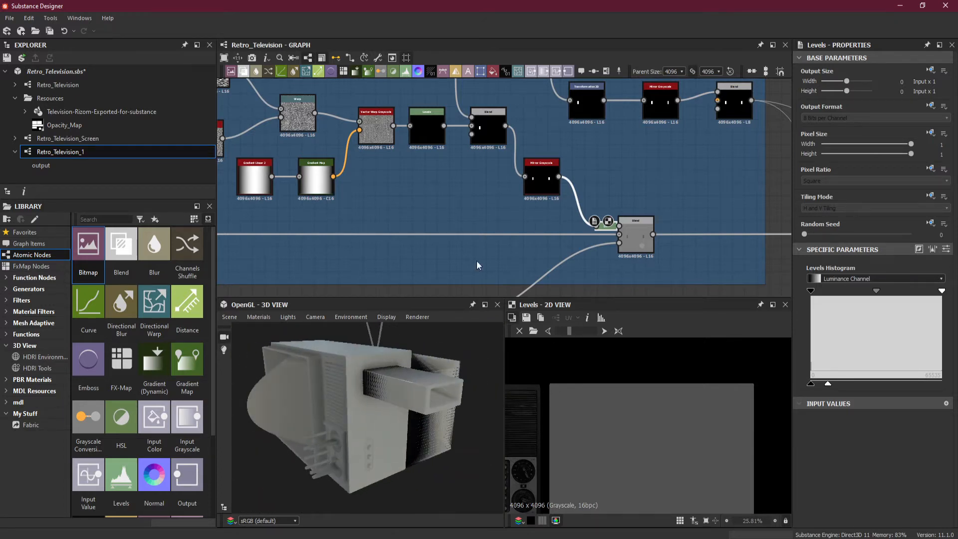
Step: Shift the Vector Warp Grayscale and its Levels node back in the Wooden Side Panel section to free space before the Blend
{"action": "scroll", "coordinate": [481, 204], "scroll_direction": "down", "scroll_amount": 3}
{"action": "scroll", "coordinate": [445, 175], "scroll_direction": "up", "scroll_amount": 3}
{"action": "scroll", "coordinate": [445, 176], "scroll_direction": "up", "scroll_amount": 1}
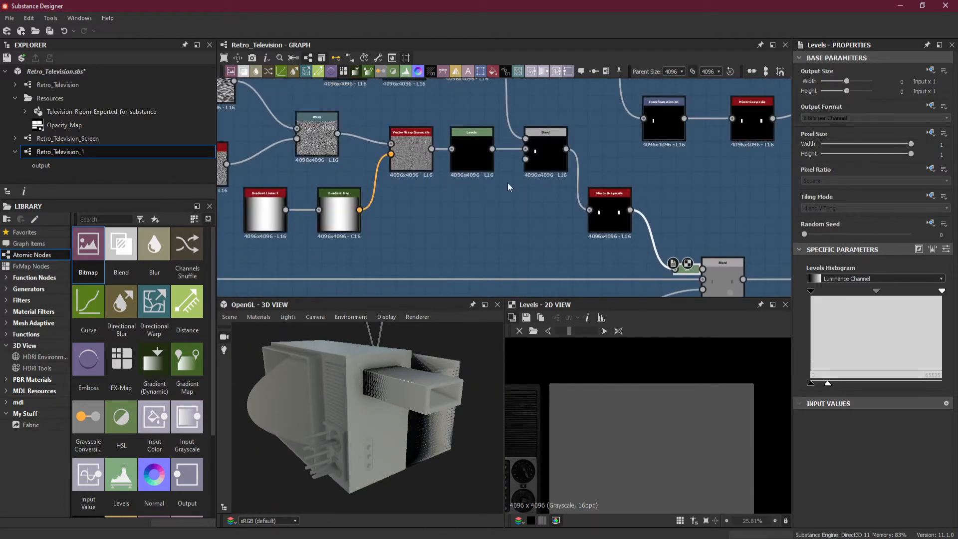
{"action": "middle_click_drag", "start_coordinate": [508, 183], "coordinate": [570, 232]}
{"action": "scroll", "coordinate": [545, 169], "scroll_direction": "down", "scroll_amount": 3}
{"action": "scroll", "coordinate": [546, 169], "scroll_direction": "up", "scroll_amount": 1}
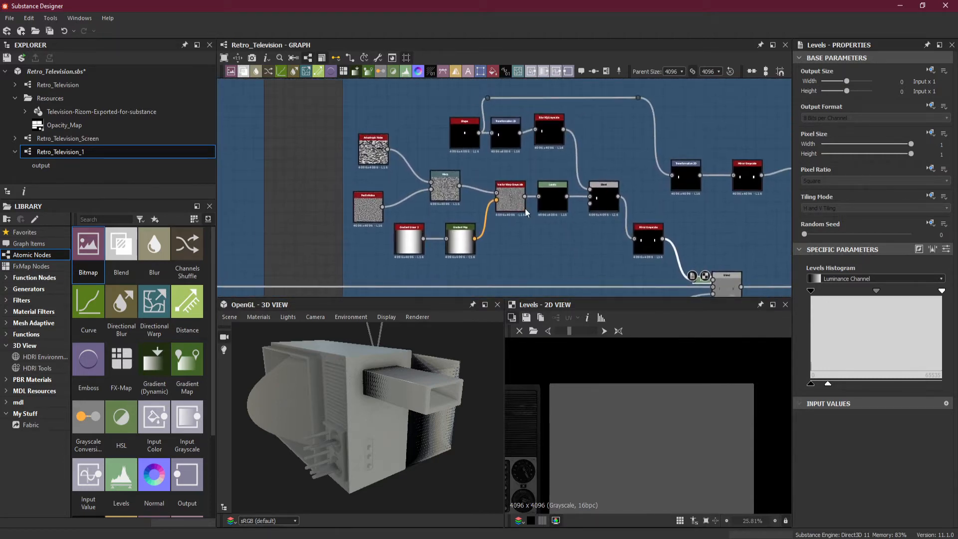
{"action": "mouse_move", "coordinate": [549, 197]}
{"action": "left_mouse_down"}
{"action": "mouse_move", "coordinate": [523, 197]}
{"action": "mouse_move", "coordinate": [559, 206]}
{"action": "left_mouse_up"}
{"action": "key", "text": "space"}
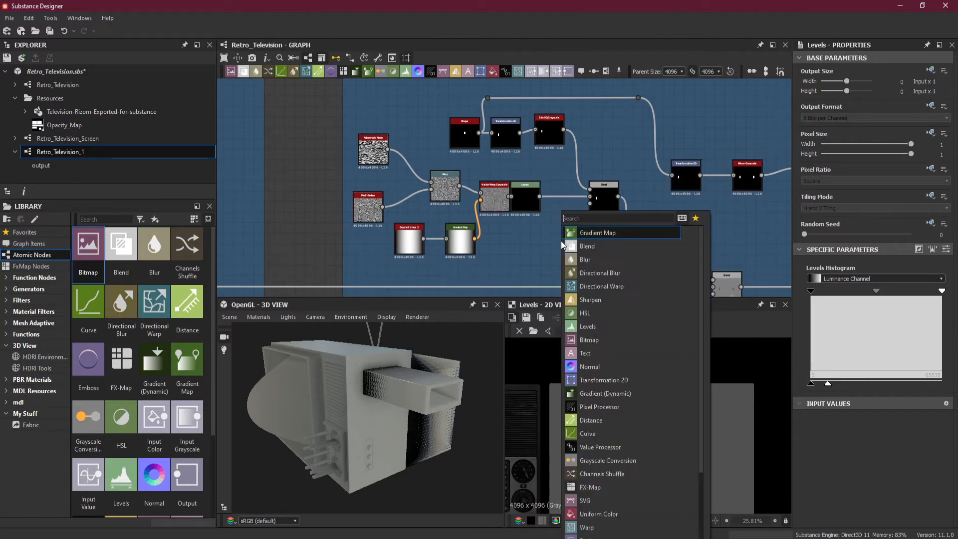
{"action": "left_click", "coordinate": [549, 248]}
Step: Insert a copy of the reducing Levels node between the Wooden Side Panel's warped-noise Levels and its Blend, and dock it
{"action": "key", "text": "ctrl+v"}
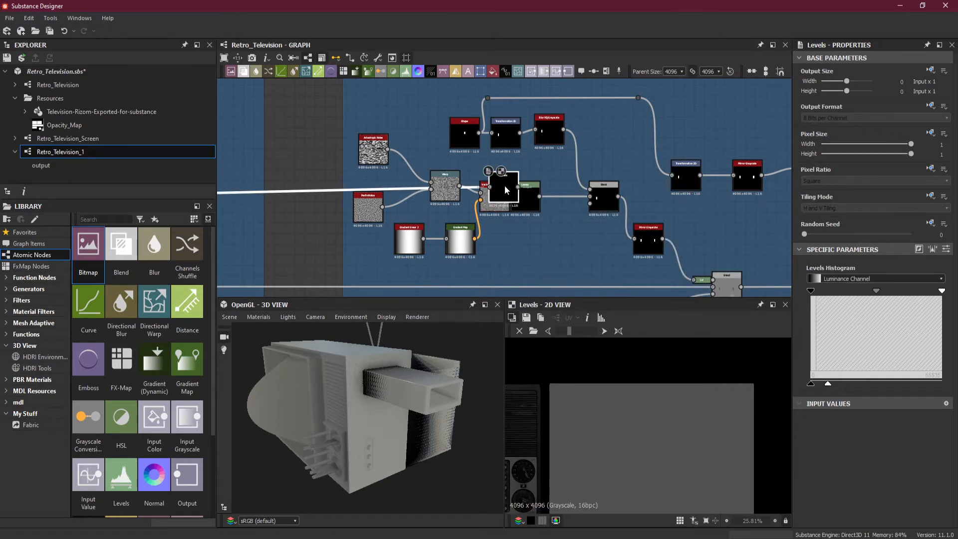
{"action": "mouse_move", "coordinate": [504, 185]}
{"action": "left_mouse_down"}
{"action": "mouse_move", "coordinate": [568, 239]}
{"action": "mouse_move", "coordinate": [537, 244]}
{"action": "left_mouse_up"}
{"action": "key", "text": "Delete"}
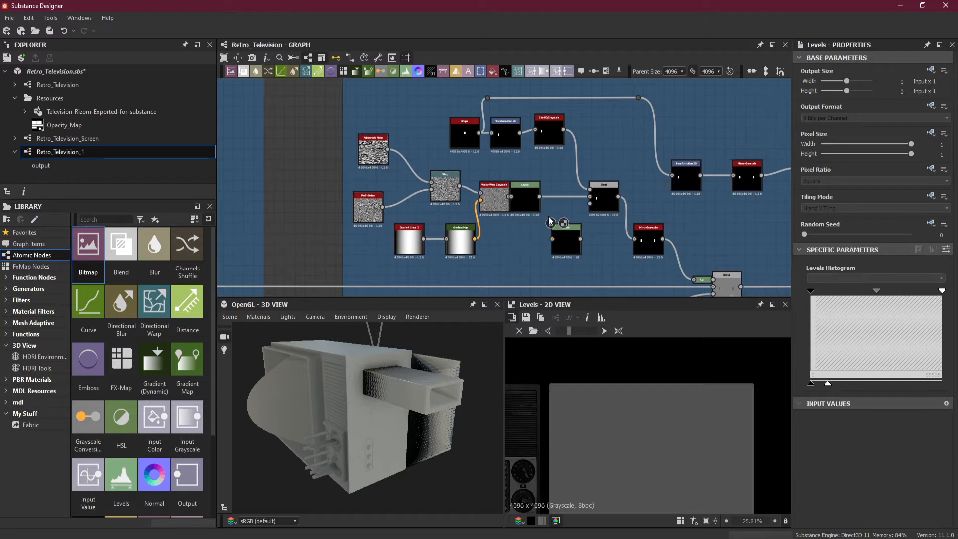
{"action": "left_click_drag", "start_coordinate": [540, 196], "coordinate": [590, 196]}
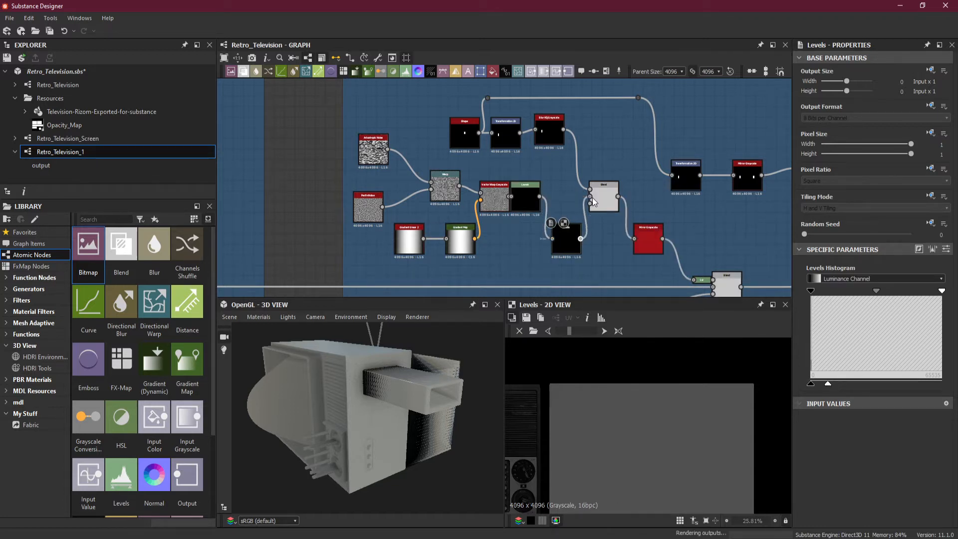
{"action": "left_click", "coordinate": [568, 238]}
{"action": "key", "text": "d"}
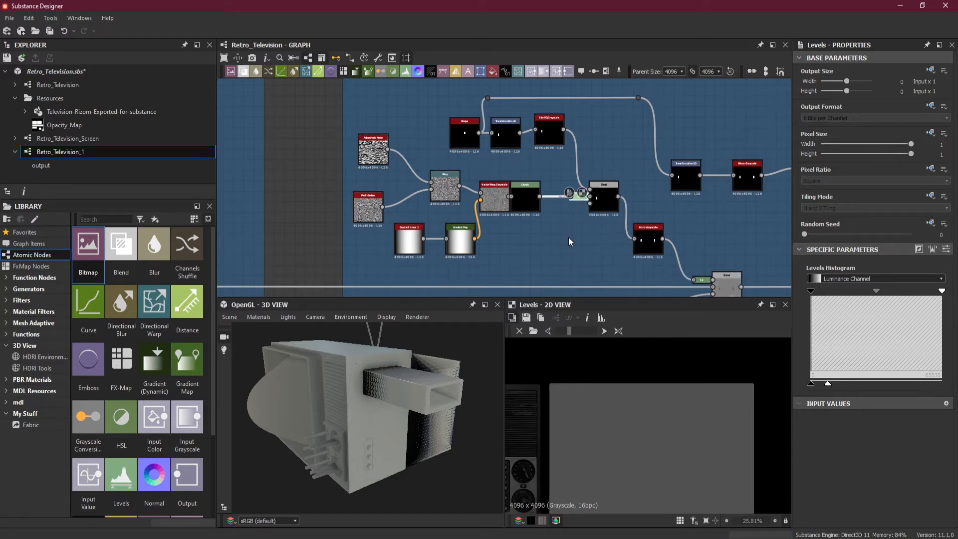
Step: Check the protruding handle in the 3D view and review the main-line Blends from the side buttons to Picking Handles
{"action": "left_click_drag", "start_coordinate": [445, 425], "coordinate": [384, 379], "text": "alt"}
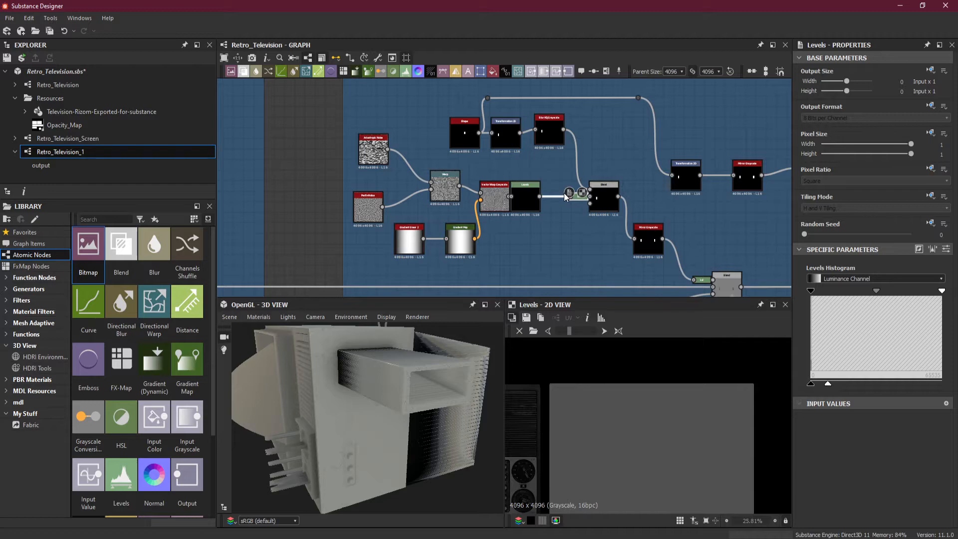
{"action": "scroll", "coordinate": [565, 196], "scroll_direction": "down", "scroll_amount": 5}
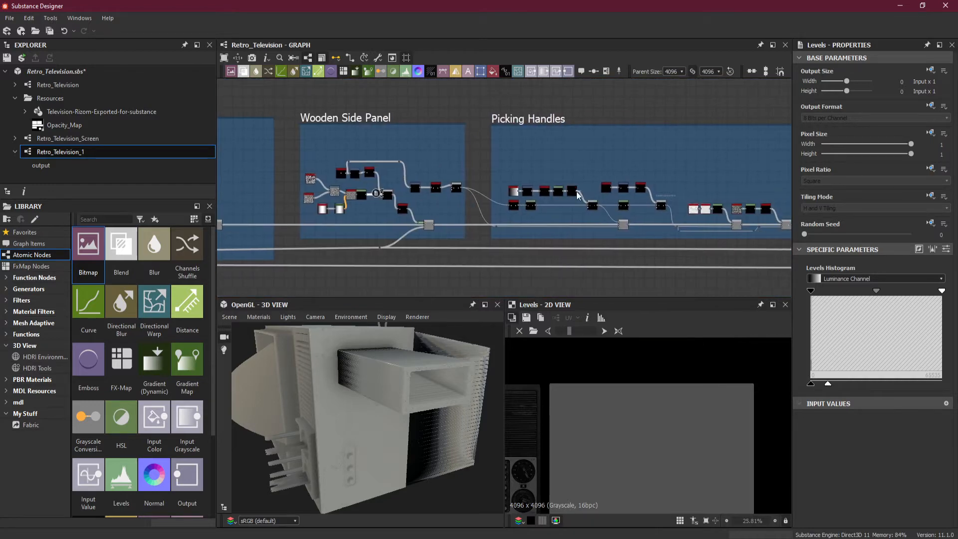
{"action": "scroll", "coordinate": [578, 195], "scroll_direction": "up", "scroll_amount": 2}
{"action": "scroll", "coordinate": [577, 195], "scroll_direction": "up", "scroll_amount": 1}
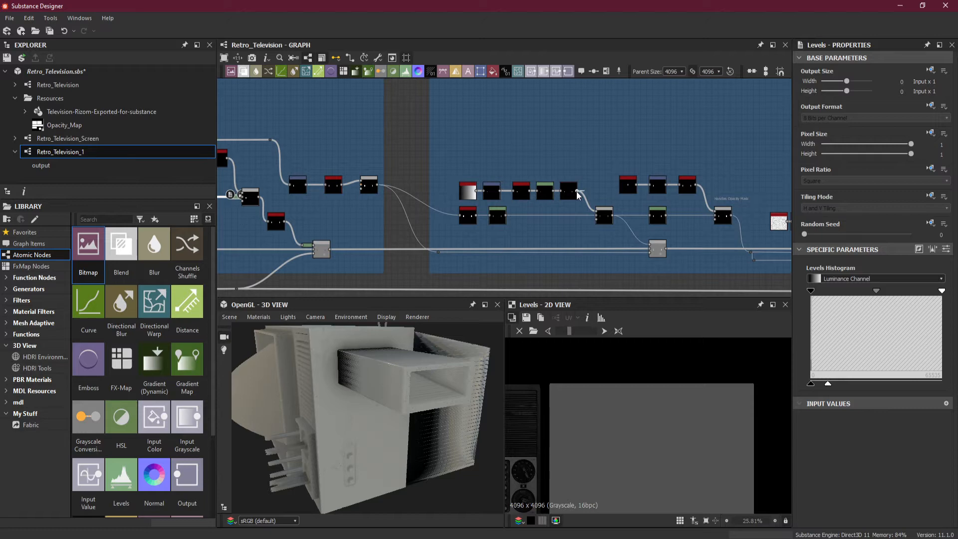
{"action": "scroll", "coordinate": [577, 193], "scroll_direction": "down", "scroll_amount": 4}
{"action": "middle_click_drag", "start_coordinate": [619, 193], "coordinate": [586, 193]}
{"action": "scroll", "coordinate": [586, 193], "scroll_direction": "up", "scroll_amount": 3}
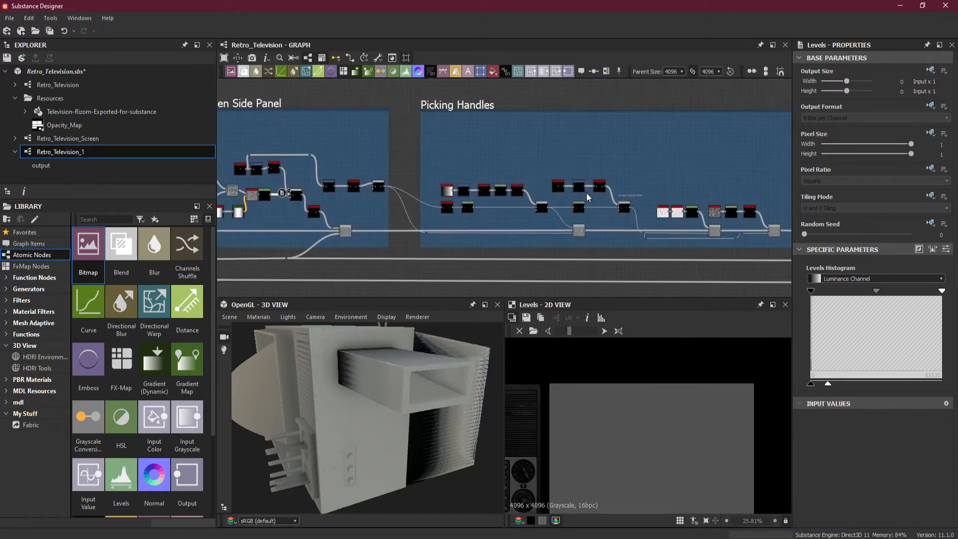
{"action": "scroll", "coordinate": [586, 192], "scroll_direction": "down", "scroll_amount": 1}
{"action": "middle_click_drag", "start_coordinate": [393, 212], "coordinate": [627, 206]}
{"action": "scroll", "coordinate": [498, 206], "scroll_direction": "up", "scroll_amount": 1}
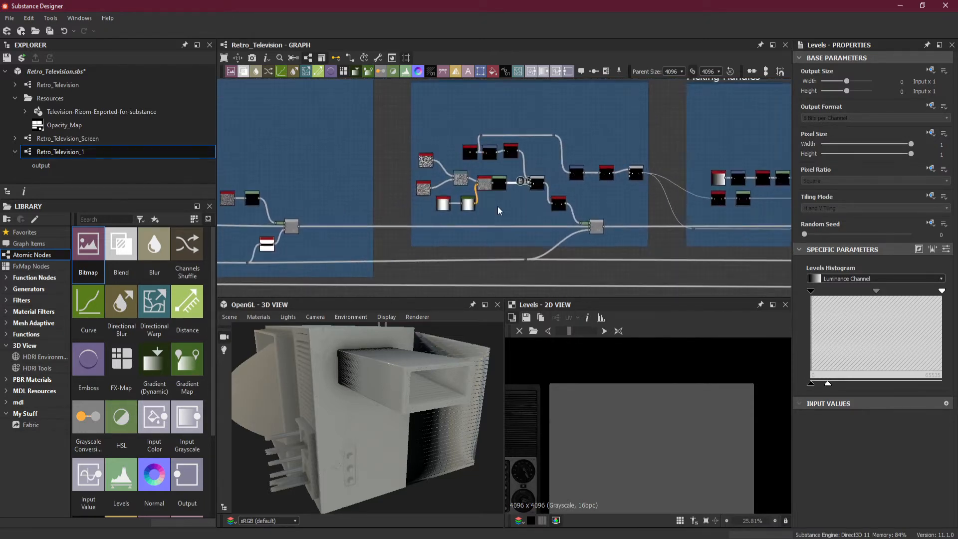
{"action": "middle_click_drag", "start_coordinate": [405, 193], "coordinate": [662, 197]}
{"action": "middle_click_drag", "start_coordinate": [489, 199], "coordinate": [656, 188]}
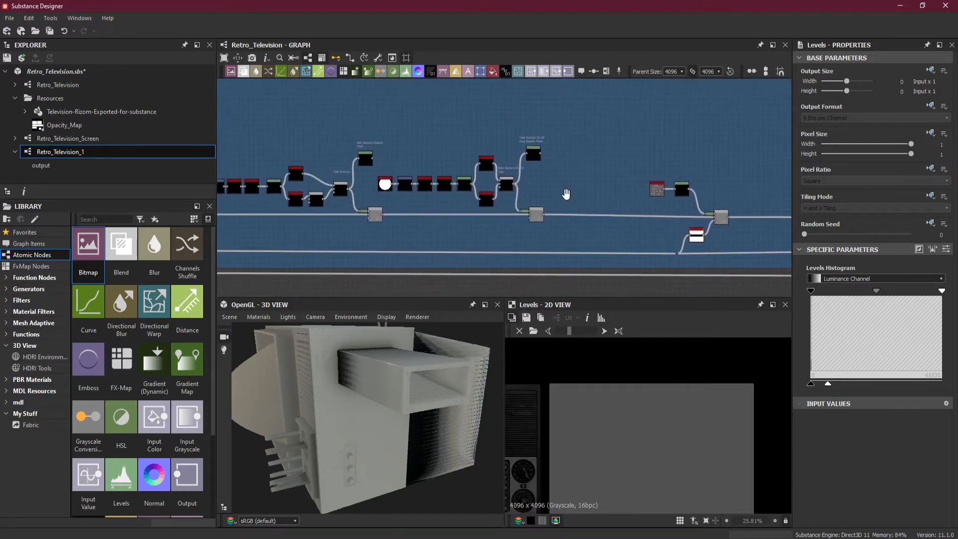
{"action": "middle_click_drag", "start_coordinate": [565, 195], "coordinate": [258, 190]}
{"action": "middle_click_drag", "start_coordinate": [697, 205], "coordinate": [425, 218]}
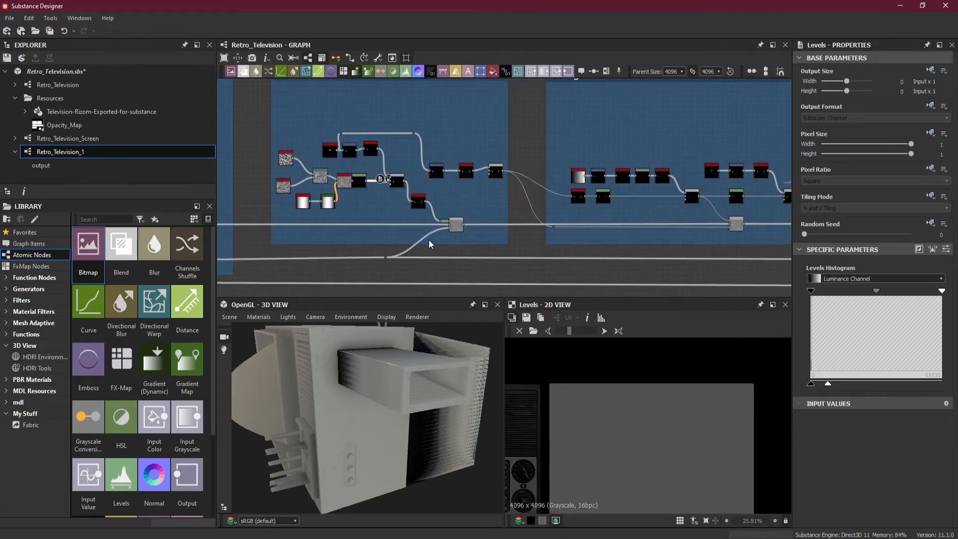
Step: Insert a copy of the reducing Levels node between the Picking Handles Blend and its main-line Blend, and dock it
{"action": "scroll", "coordinate": [663, 189], "scroll_direction": "up", "scroll_amount": 1}
{"action": "middle_click_drag", "start_coordinate": [667, 187], "coordinate": [545, 200]}
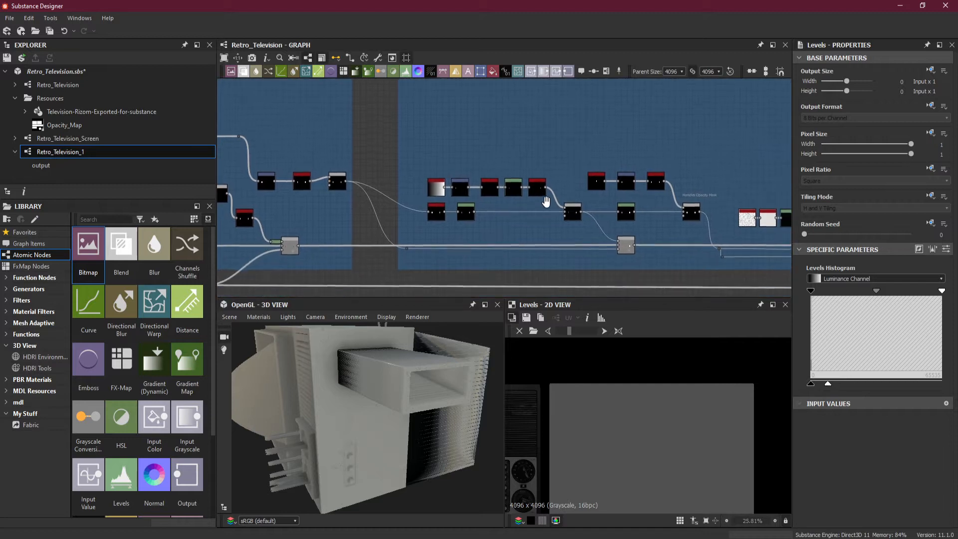
{"action": "scroll", "coordinate": [572, 226], "scroll_direction": "up", "scroll_amount": 2}
{"action": "key", "text": "ctrl+v"}
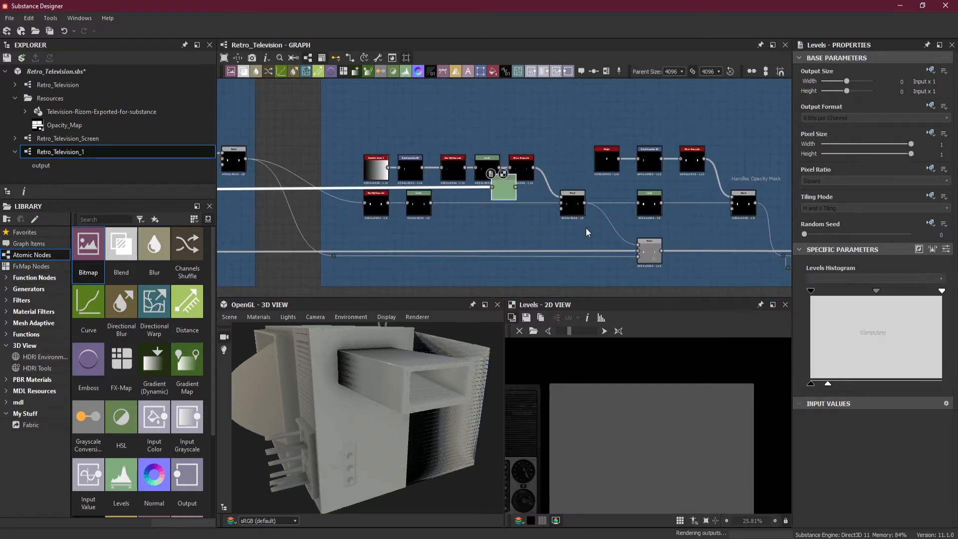
{"action": "left_click_drag", "start_coordinate": [502, 190], "coordinate": [611, 233]}
{"action": "left_click", "coordinate": [516, 237]}
{"action": "key", "text": "Delete"}
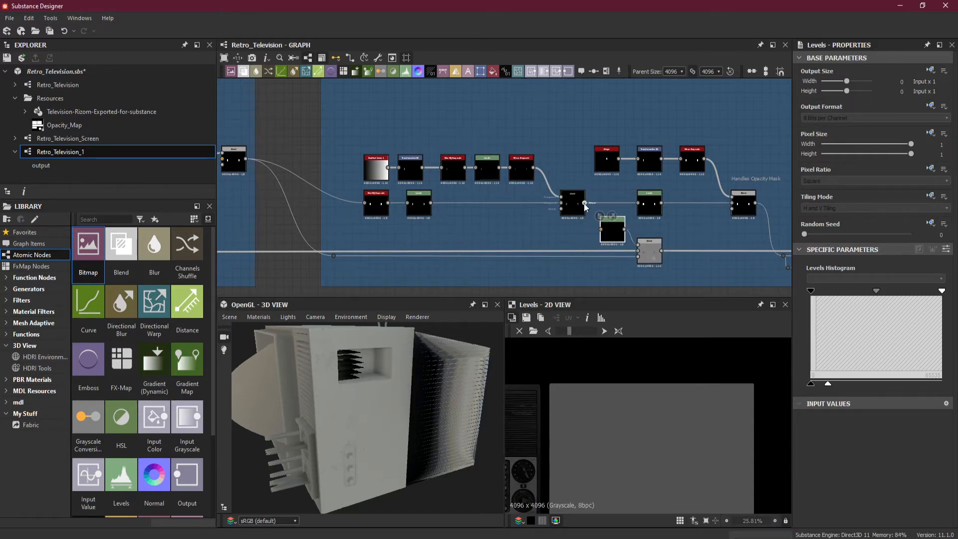
{"action": "left_click_drag", "start_coordinate": [584, 202], "coordinate": [601, 230]}
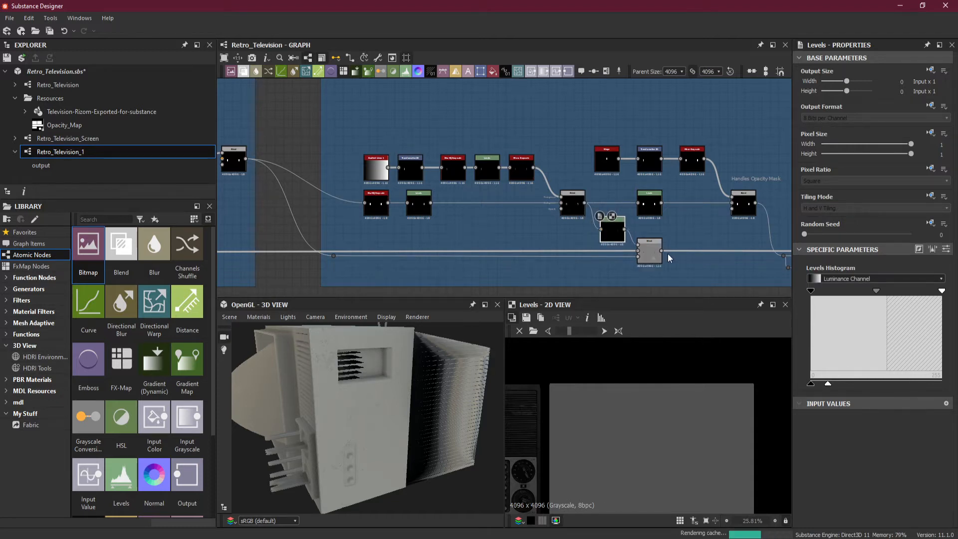
{"action": "scroll", "coordinate": [627, 231], "scroll_direction": "up", "scroll_amount": 3}
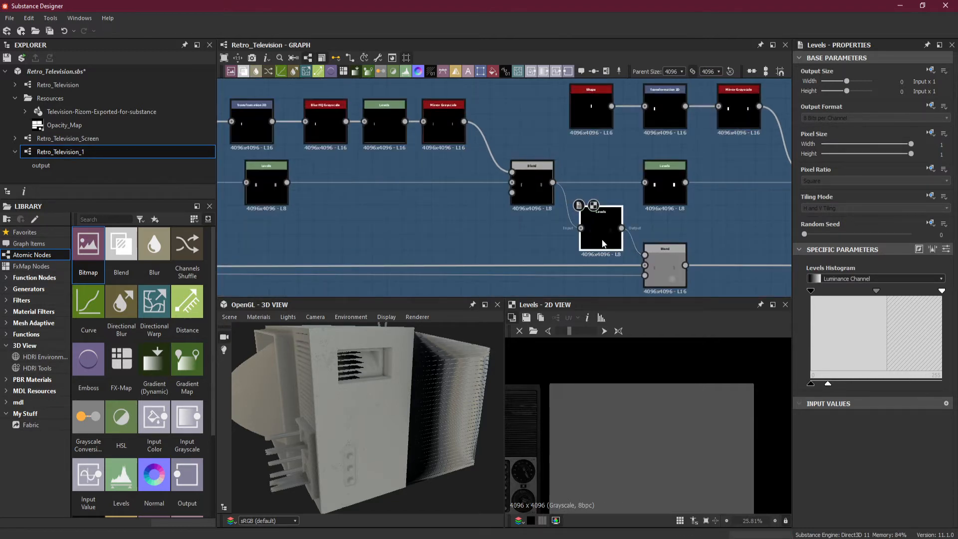
{"action": "key", "text": "d"}
Step: Inspect the picking handle recess up close in the 3D view
{"action": "scroll", "coordinate": [318, 373], "scroll_direction": "up", "scroll_amount": 3}
{"action": "left_click_drag", "start_coordinate": [318, 373], "coordinate": [387, 402]}
{"action": "scroll", "coordinate": [382, 397], "scroll_direction": "up", "scroll_amount": 4}
{"action": "scroll", "coordinate": [628, 241], "scroll_direction": "down", "scroll_amount": 5}
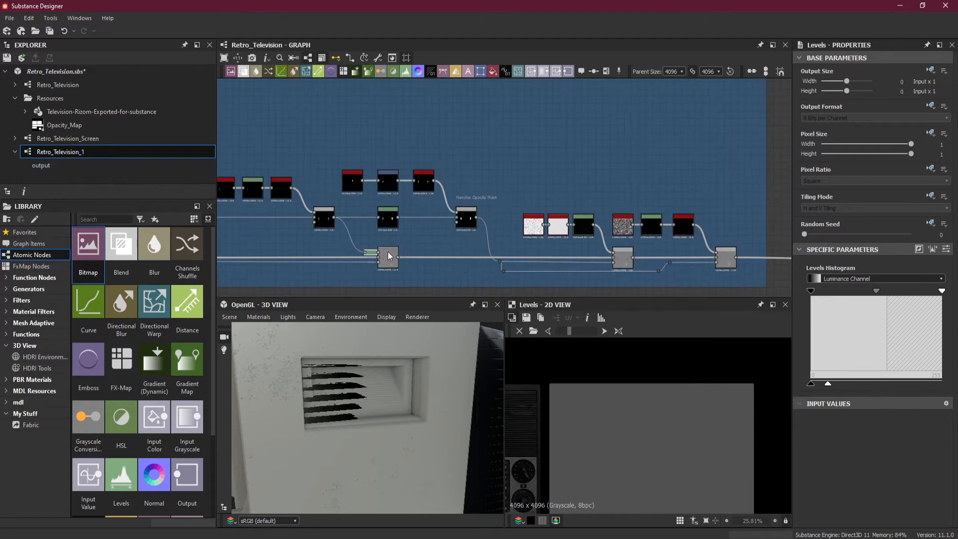
Step: Review the docked Levels nodes and noise chain in the Wooden Side Panel section against the Picking Handles section
{"action": "middle_click_drag", "start_coordinate": [467, 246], "coordinate": [780, 246]}
{"action": "middle_click_drag", "start_coordinate": [584, 235], "coordinate": [893, 221]}
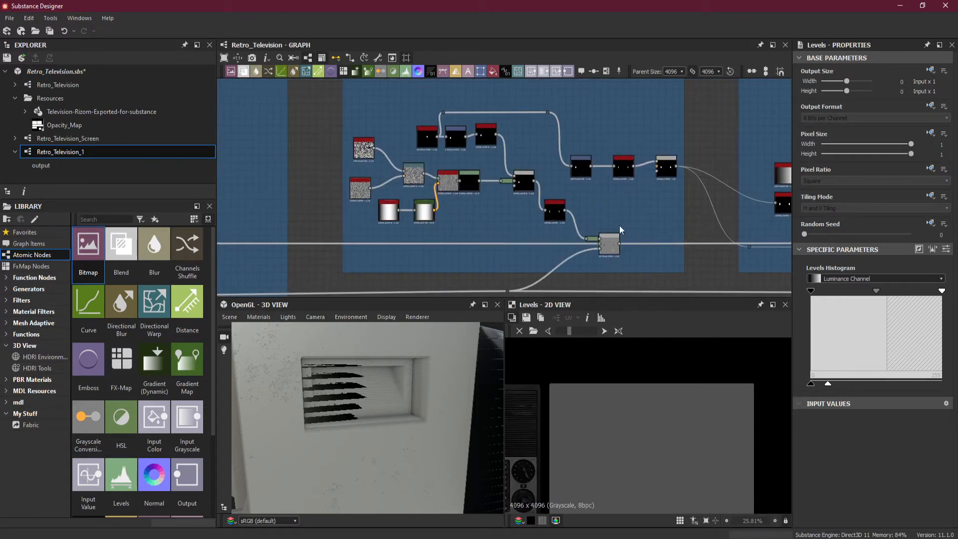
{"action": "middle_click_drag", "start_coordinate": [619, 226], "coordinate": [479, 231]}
{"action": "middle_click_drag", "start_coordinate": [548, 234], "coordinate": [355, 265]}
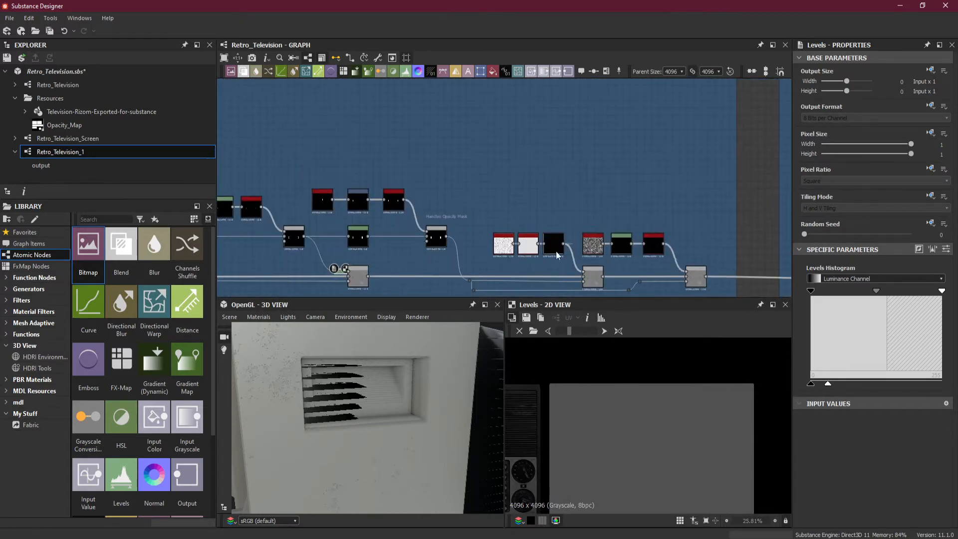
{"action": "middle_click_drag", "start_coordinate": [583, 268], "coordinate": [579, 230]}
{"action": "middle_click_drag", "start_coordinate": [379, 220], "coordinate": [685, 217]}
{"action": "middle_click_drag", "start_coordinate": [411, 226], "coordinate": [663, 225]}
{"action": "middle_click_drag", "start_coordinate": [431, 224], "coordinate": [479, 245]}
{"action": "scroll", "coordinate": [478, 212], "scroll_direction": "up", "scroll_amount": 2}
{"action": "scroll", "coordinate": [459, 199], "scroll_direction": "up", "scroll_amount": 3}
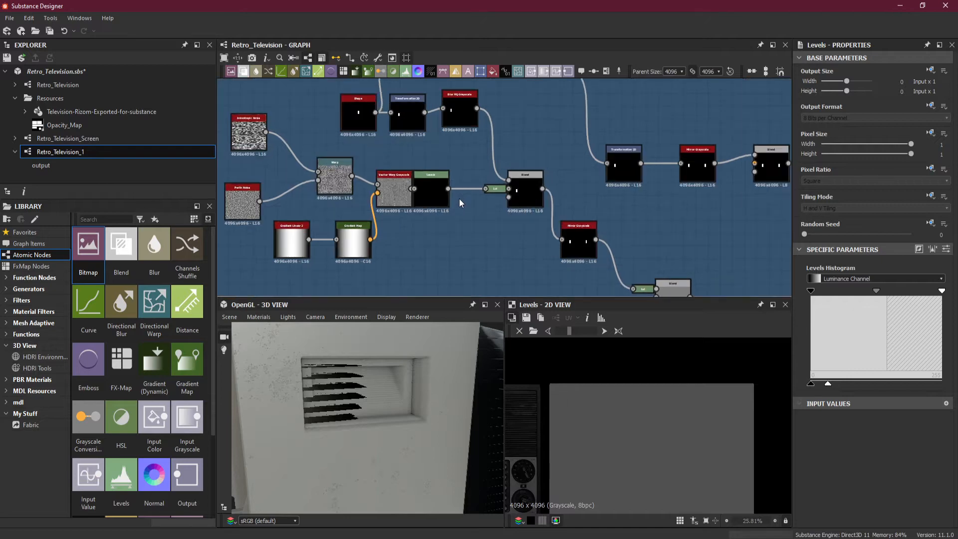
{"action": "scroll", "coordinate": [498, 240], "scroll_direction": "down", "scroll_amount": 2}
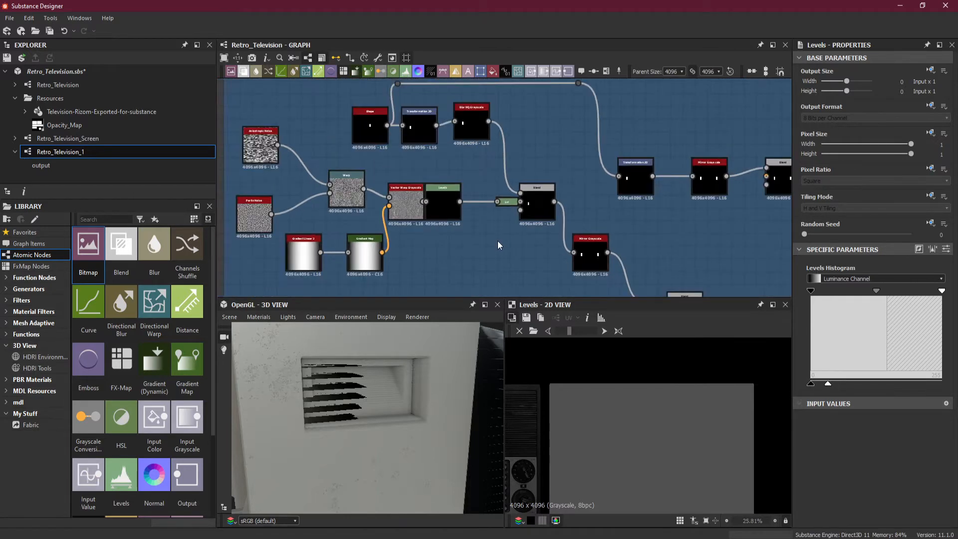
{"action": "middle_click_drag", "start_coordinate": [492, 240], "coordinate": [535, 228]}
{"action": "scroll", "coordinate": [532, 228], "scroll_direction": "down", "scroll_amount": 1}
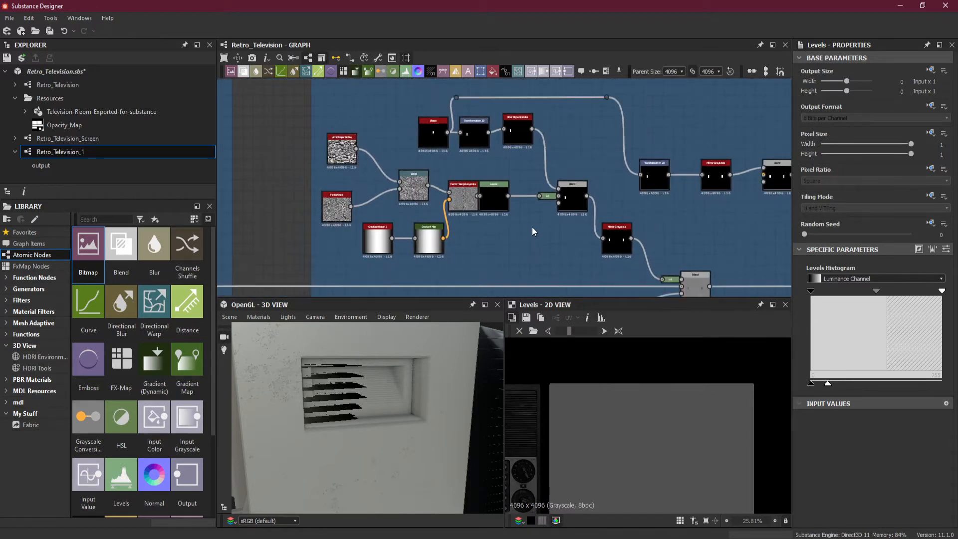
{"action": "middle_click_drag", "start_coordinate": [592, 227], "coordinate": [469, 223]}
{"action": "scroll", "coordinate": [630, 217], "scroll_direction": "down", "scroll_amount": 1}
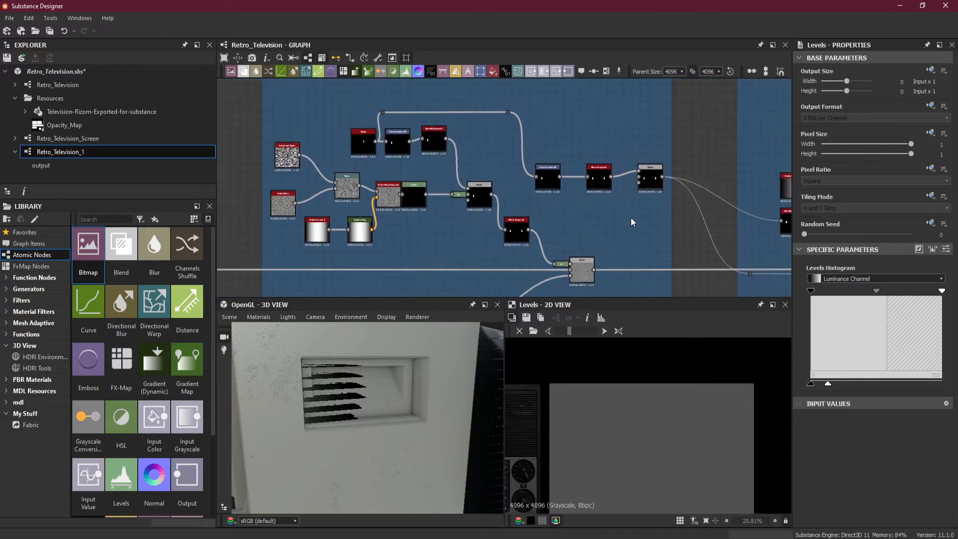
Step: Examine the Picking Handles chain from its docked Levels node to the noise groups following the Handles Opacity Mask
{"action": "middle_click_drag", "start_coordinate": [662, 228], "coordinate": [453, 177]}
{"action": "middle_click_drag", "start_coordinate": [632, 200], "coordinate": [360, 202]}
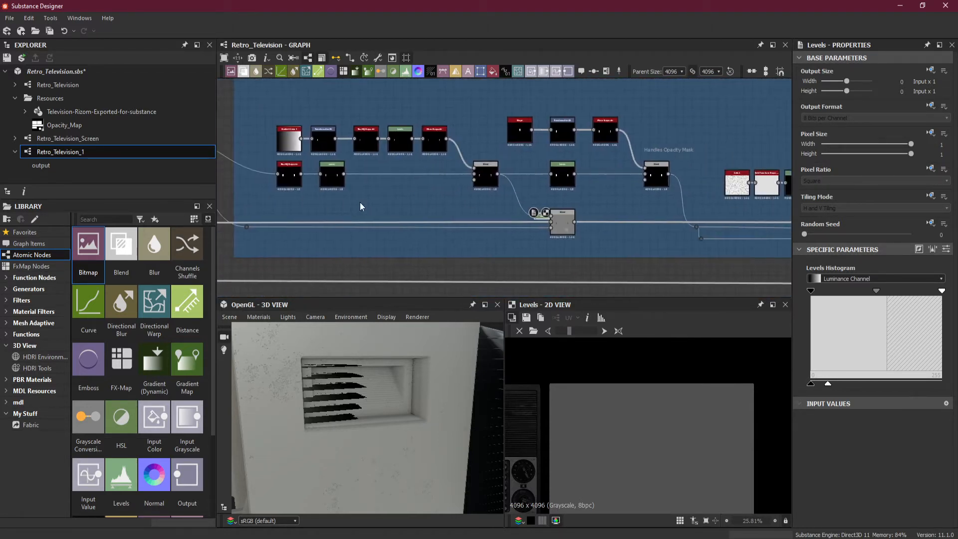
{"action": "middle_click_drag", "start_coordinate": [592, 222], "coordinate": [507, 225]}
{"action": "scroll", "coordinate": [580, 213], "scroll_direction": "up", "scroll_amount": 1}
{"action": "middle_click_drag", "start_coordinate": [632, 205], "coordinate": [603, 210]}
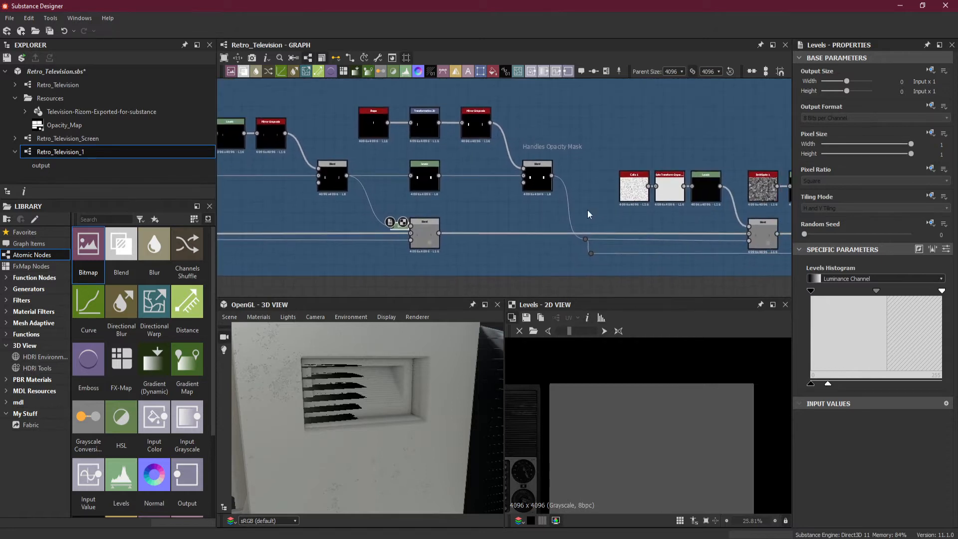
{"action": "scroll", "coordinate": [445, 202], "scroll_direction": "up", "scroll_amount": 1}
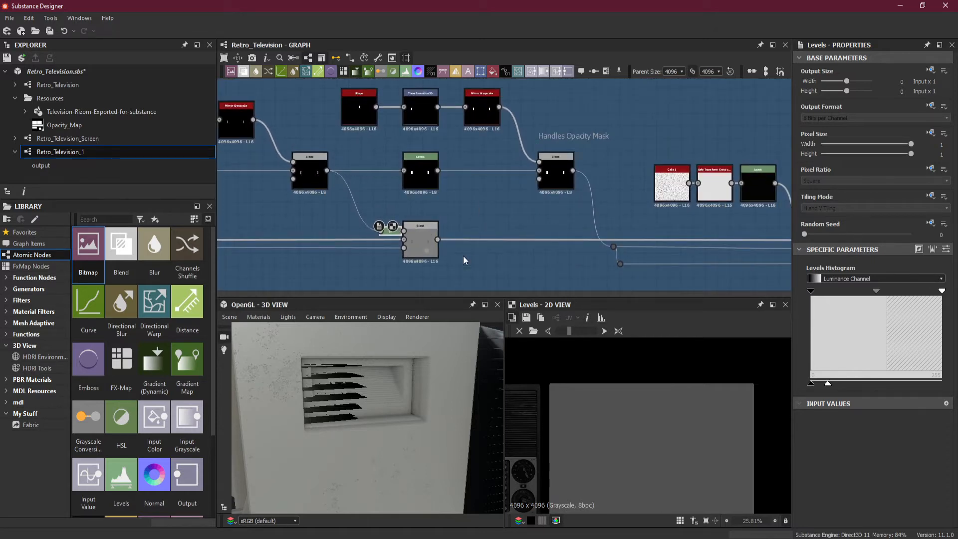
{"action": "middle_click_drag", "start_coordinate": [480, 213], "coordinate": [304, 206]}
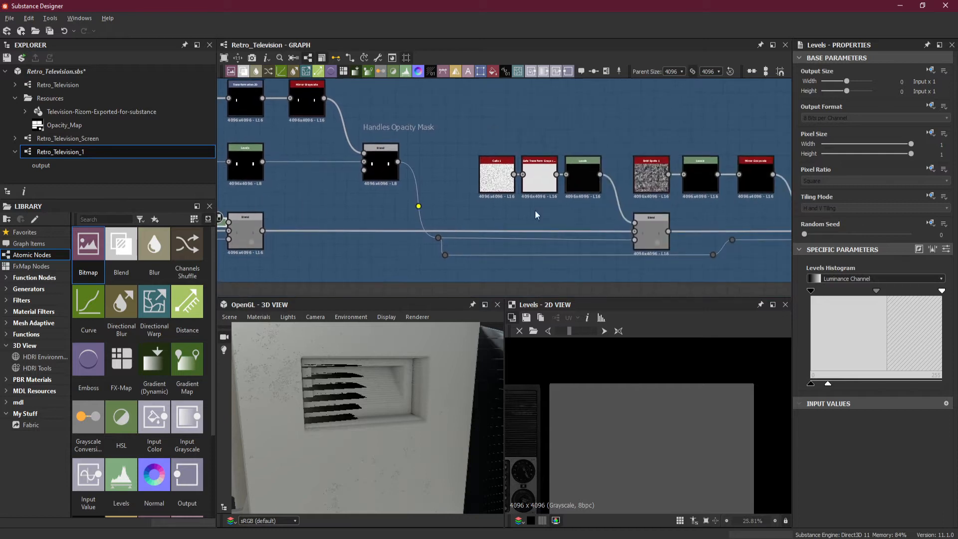
Step: Insert a copy of the reducing Levels node between the Cells 1 chain's Levels and its Blend after the Handles Opacity Mask, and dock it
{"action": "middle_click_drag", "start_coordinate": [574, 214], "coordinate": [500, 218]}
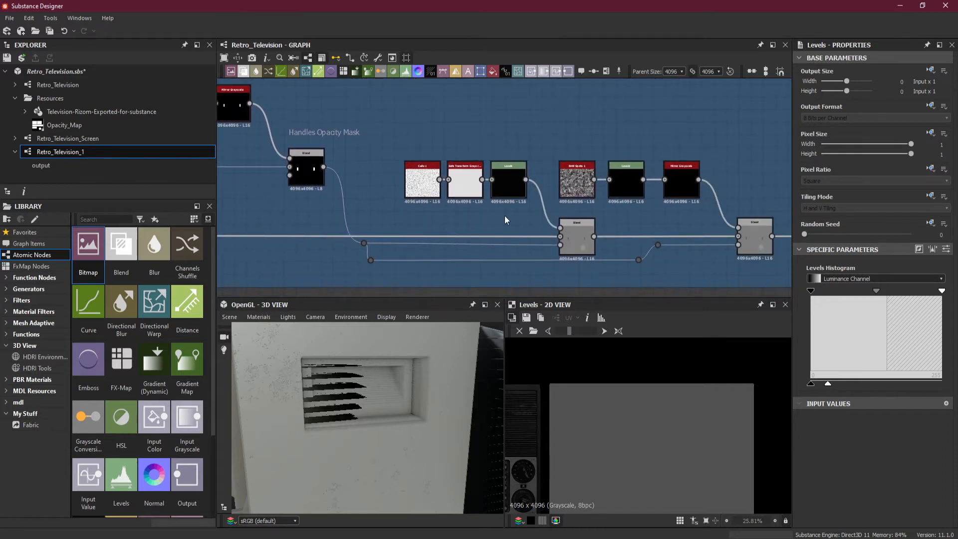
{"action": "key", "text": "ctrl+d"}
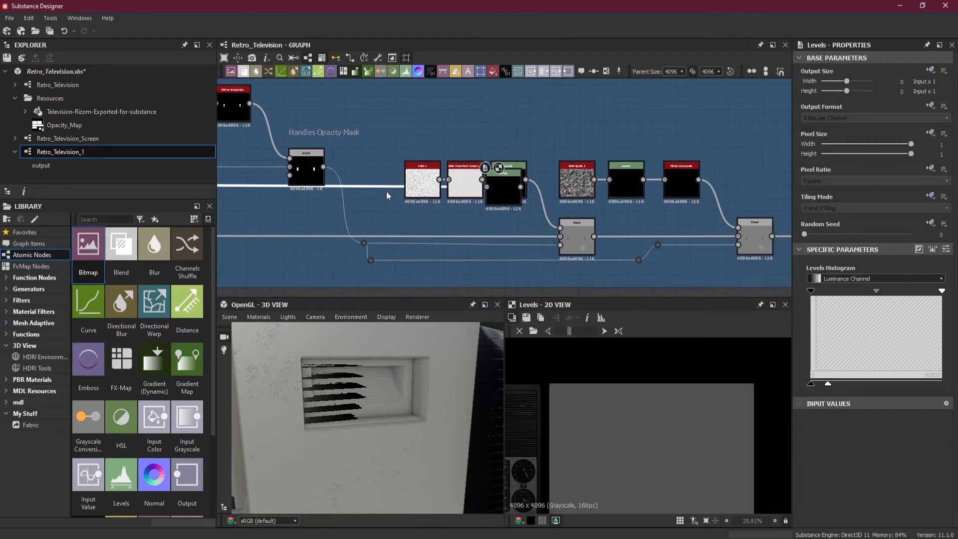
{"action": "left_click_drag", "start_coordinate": [510, 193], "coordinate": [551, 225]}
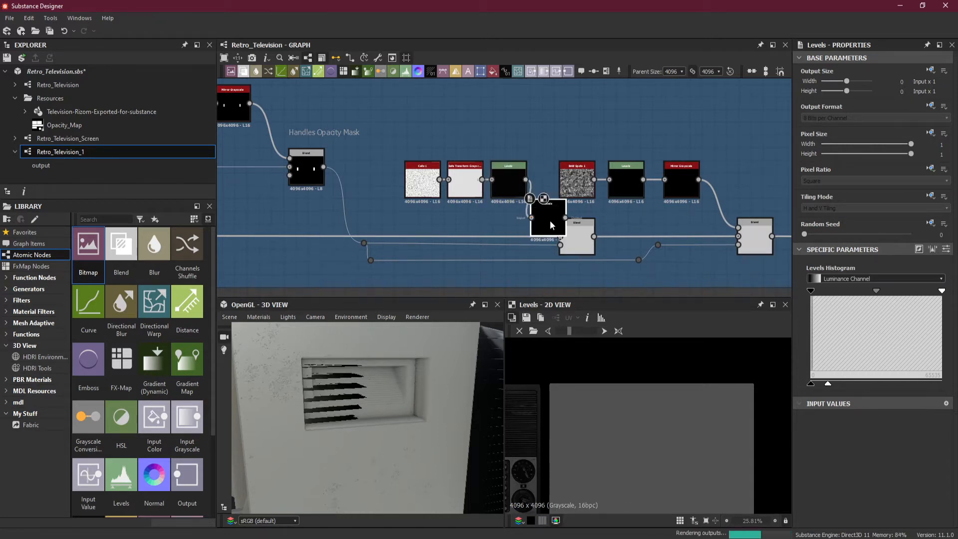
{"action": "key", "text": "d"}
Step: Insert another copy of the reducing Levels node between the BnW Spots chain's Mirror Grayscale and the following Blend, clearing its pasted input link
{"action": "middle_click_drag", "start_coordinate": [653, 217], "coordinate": [511, 225]}
{"action": "key", "text": "ctrl+v"}
{"action": "left_click_drag", "start_coordinate": [514, 194], "coordinate": [612, 165]}
{"action": "left_click_drag", "start_coordinate": [558, 149], "coordinate": [633, 247]}
{"action": "key", "text": "Delete"}
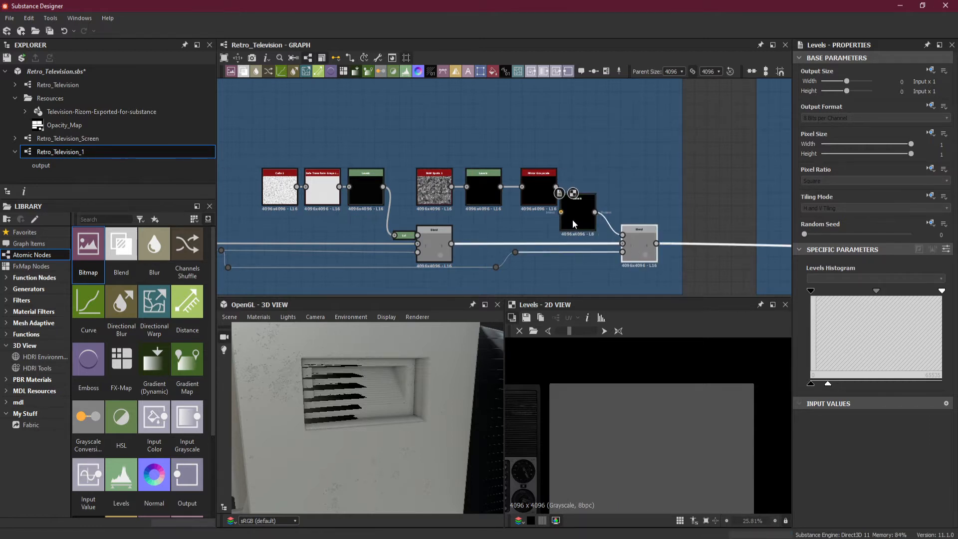
{"action": "left_click_drag", "start_coordinate": [572, 219], "coordinate": [579, 219]}
{"action": "left_click_drag", "start_coordinate": [556, 186], "coordinate": [568, 213]}
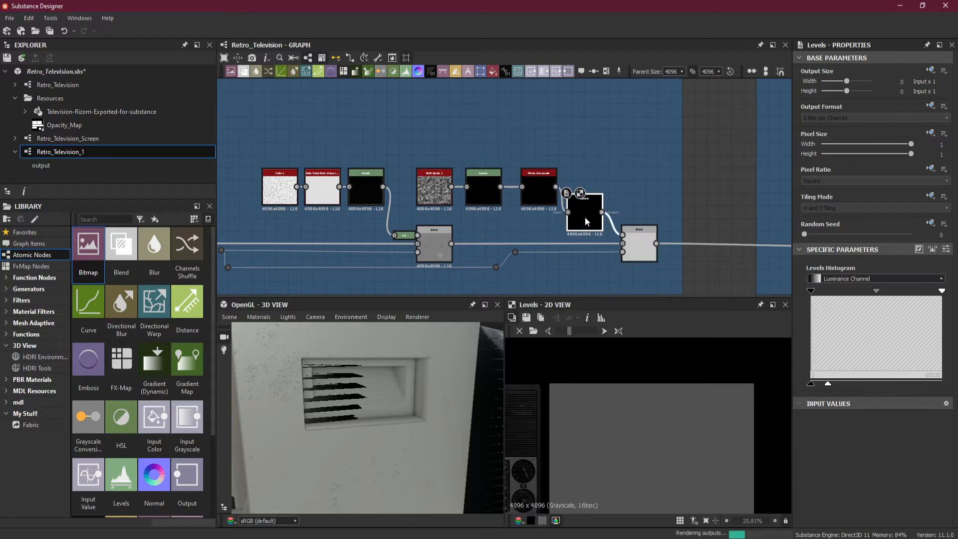
Step: Insert a copy of the reducing Levels node between the lower Levels and the Blend in the wooden side panel dents section
{"action": "scroll", "coordinate": [654, 219], "scroll_direction": "down", "scroll_amount": 4}
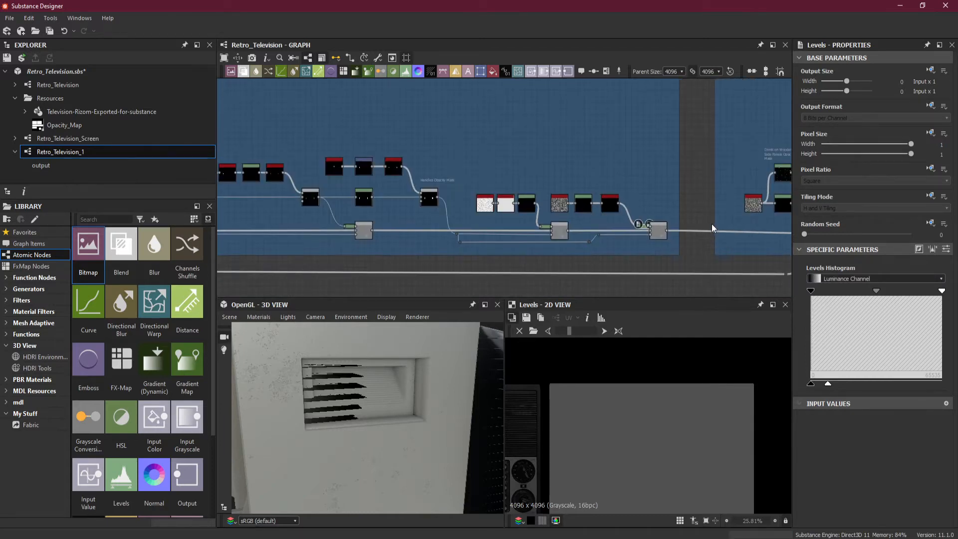
{"action": "middle_click_drag", "start_coordinate": [712, 224], "coordinate": [342, 229]}
{"action": "scroll", "coordinate": [423, 227], "scroll_direction": "up", "scroll_amount": 3}
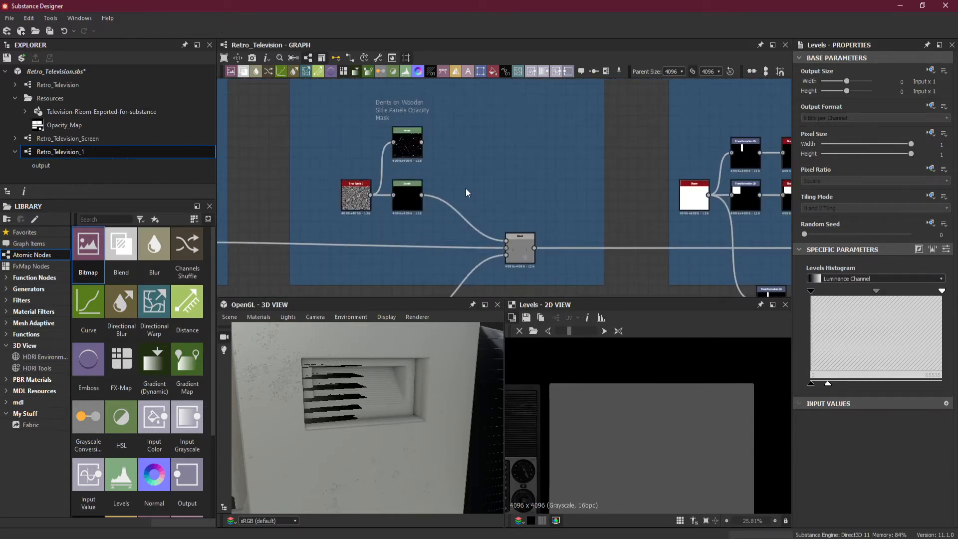
{"action": "key", "text": "ctrl+v"}
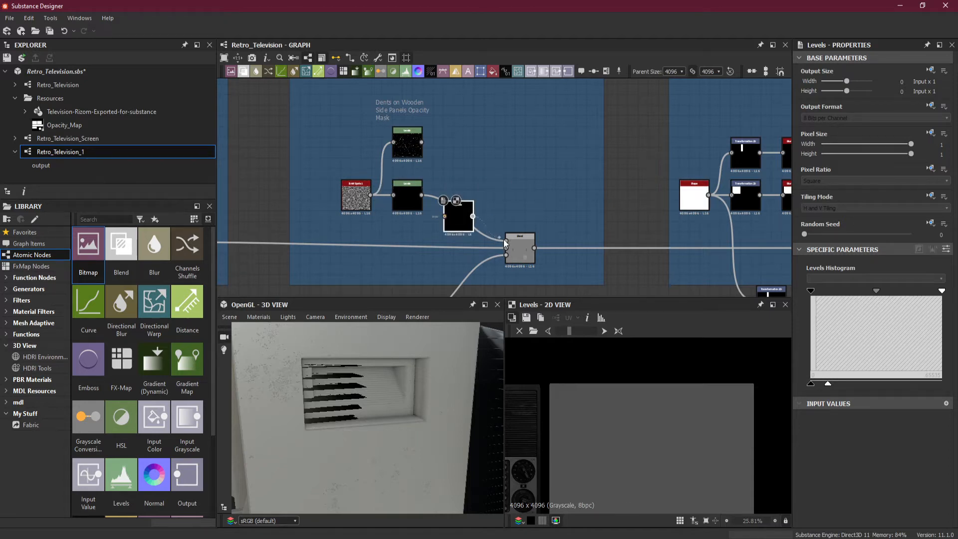
{"action": "left_click_drag", "start_coordinate": [504, 238], "coordinate": [505, 240]}
{"action": "left_click_drag", "start_coordinate": [422, 195], "coordinate": [444, 217]}
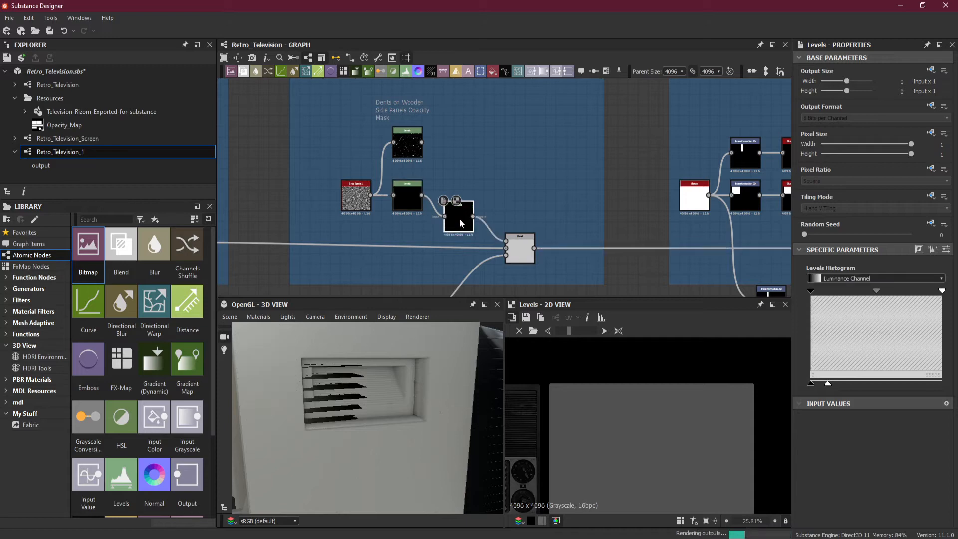
Step: In the Shape section, insert a docked copy of the reducing Levels node between the lower branch's Levels and the first Blend
{"action": "middle_click_drag", "start_coordinate": [609, 224], "coordinate": [330, 227]}
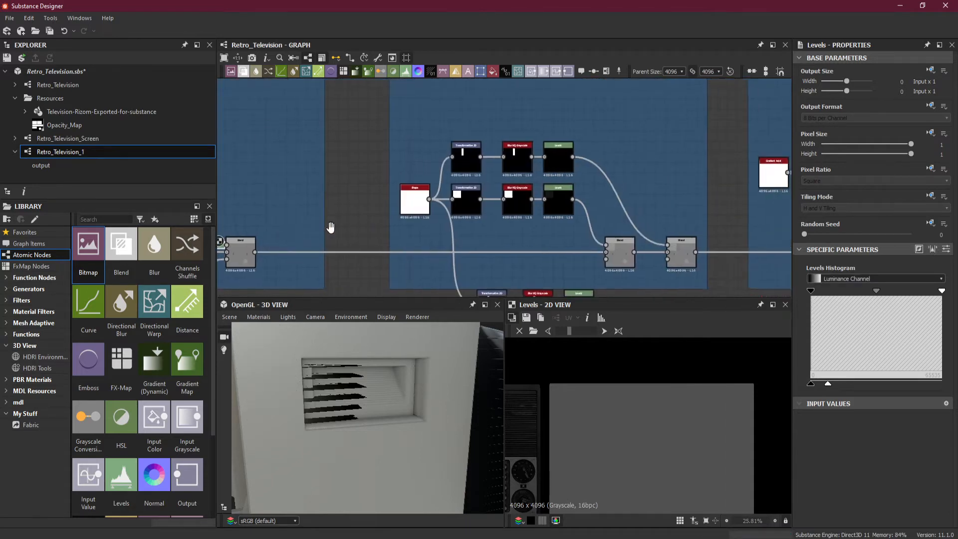
{"action": "middle_click_drag", "start_coordinate": [517, 237], "coordinate": [480, 178]}
{"action": "scroll", "coordinate": [552, 174], "scroll_direction": "down", "scroll_amount": 2}
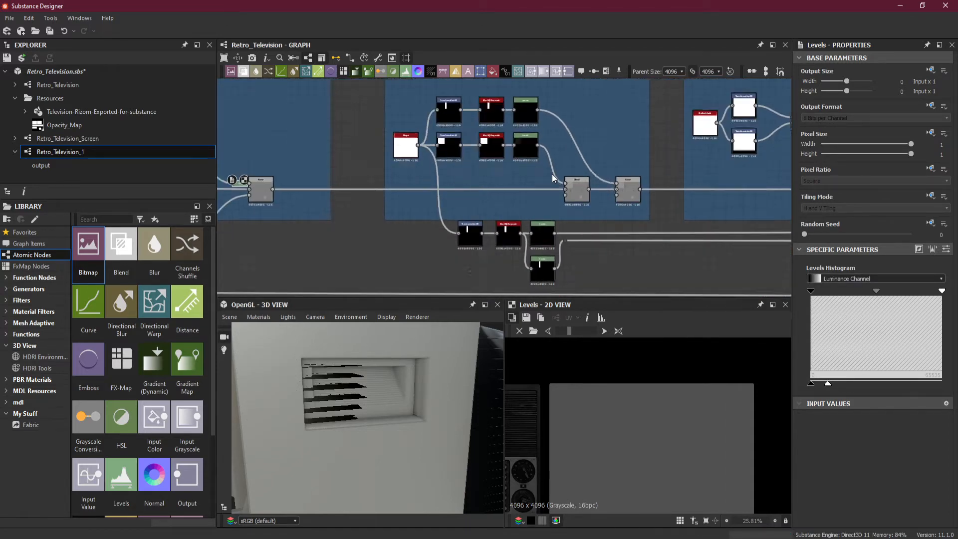
{"action": "scroll", "coordinate": [551, 174], "scroll_direction": "up", "scroll_amount": 3}
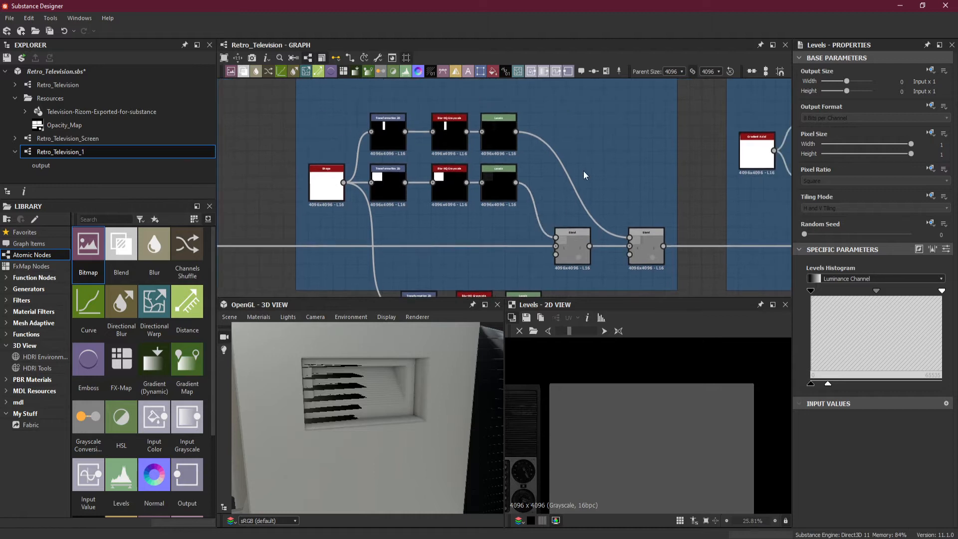
{"action": "left_click_drag", "start_coordinate": [512, 194], "coordinate": [499, 228]}
{"action": "left_click", "coordinate": [507, 175]}
{"action": "left_click", "coordinate": [436, 220]}
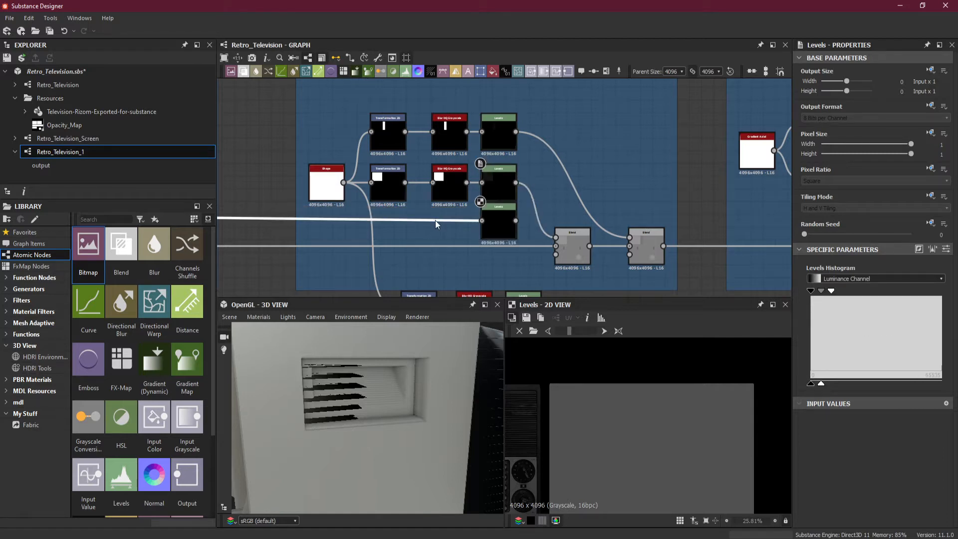
{"action": "key", "text": "Delete"}
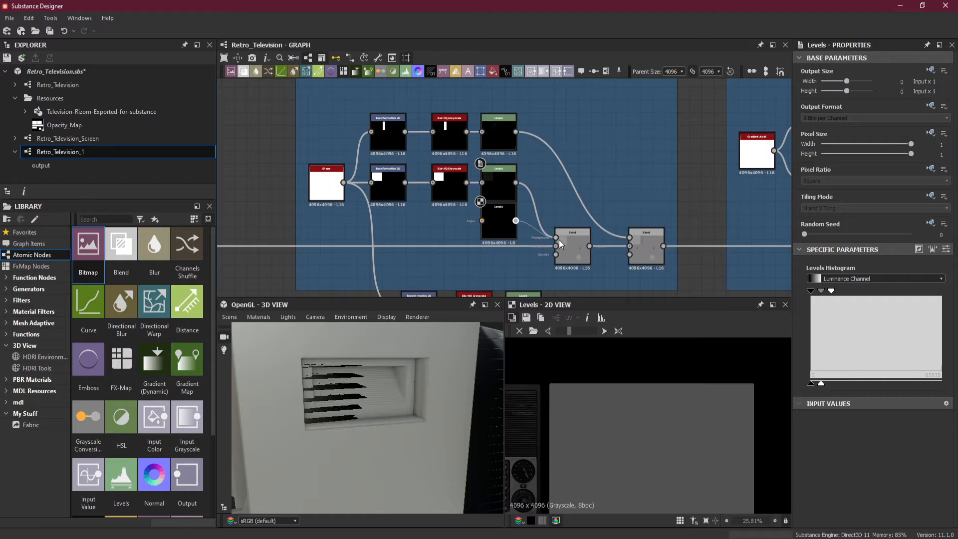
{"action": "left_click_drag", "start_coordinate": [498, 232], "coordinate": [558, 226]}
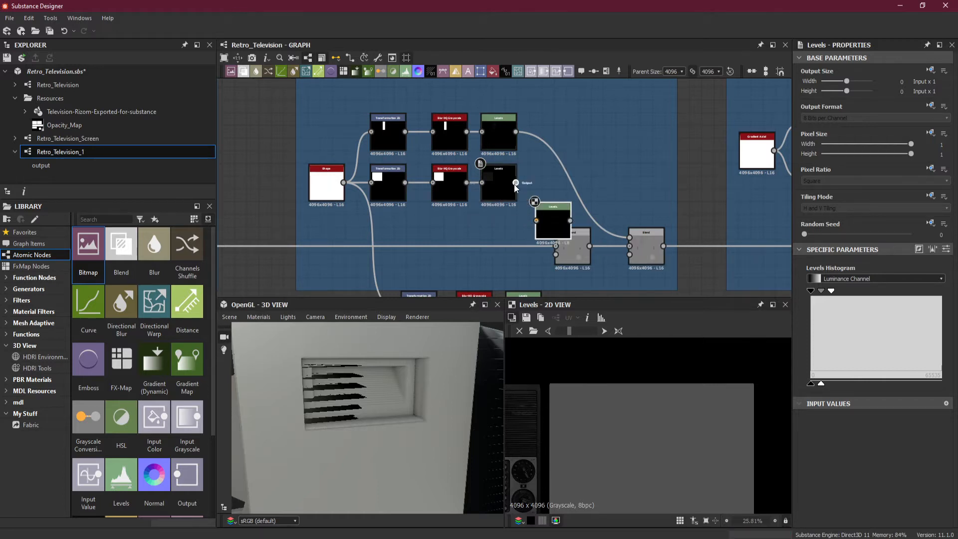
{"action": "left_click_drag", "start_coordinate": [515, 182], "coordinate": [543, 241]}
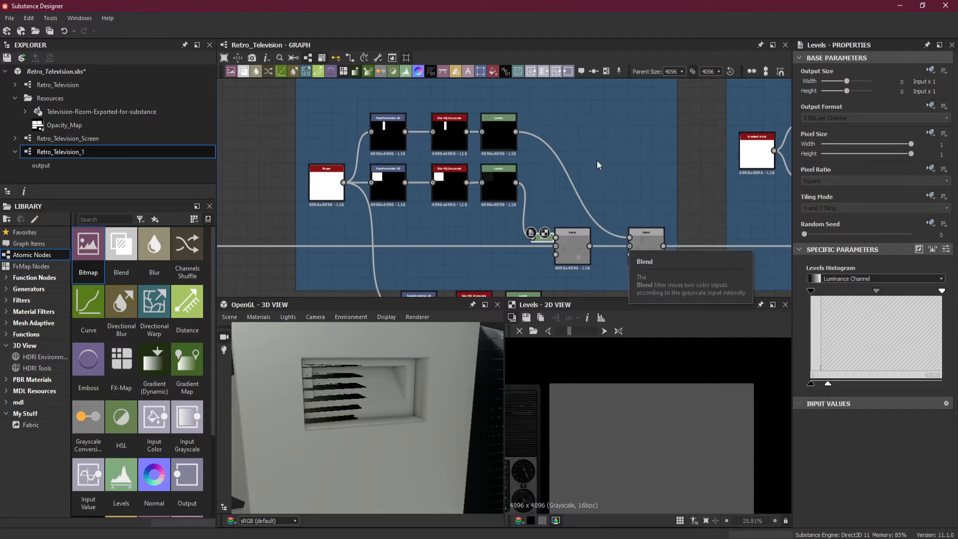
Step: Insert a copy of the reducing Levels node between the Shape section's upper-branch Levels and the second Blend, and dock it
{"action": "key", "text": "ctrl+v"}
{"action": "left_click_drag", "start_coordinate": [505, 186], "coordinate": [593, 159]}
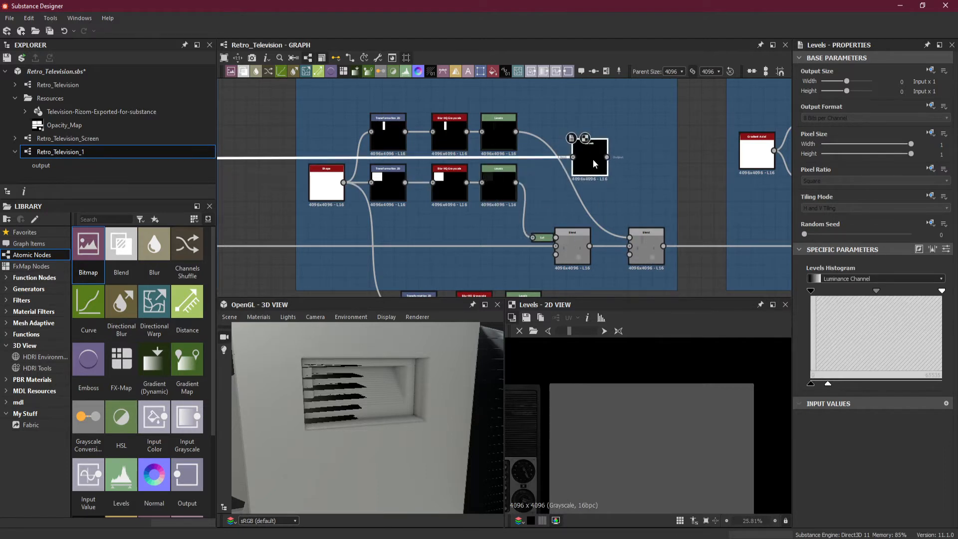
{"action": "left_click_drag", "start_coordinate": [636, 236], "coordinate": [630, 238]}
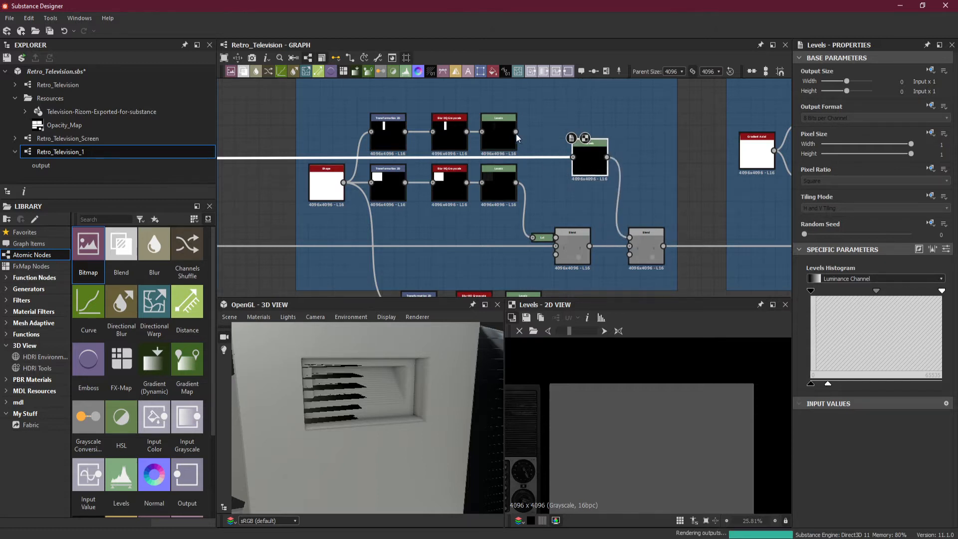
{"action": "left_click_drag", "start_coordinate": [515, 133], "coordinate": [582, 163]}
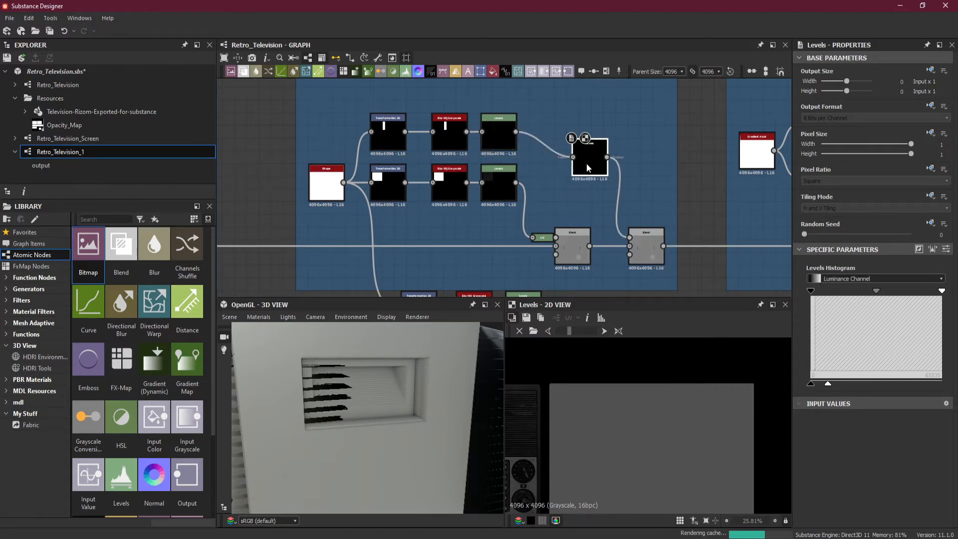
{"action": "key", "text": "d"}
{"action": "left_click", "coordinate": [587, 164]}
Step: Insert a copy of the reducing Levels node between the front screen frame's height Levels and its main-line Blend, and dock it
{"action": "scroll", "coordinate": [648, 229], "scroll_direction": "down", "scroll_amount": 3}
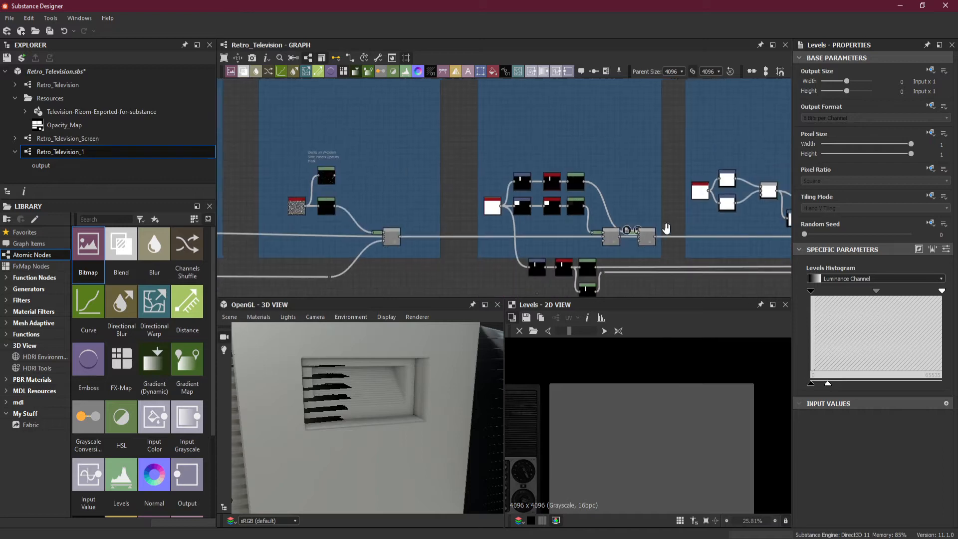
{"action": "middle_click_drag", "start_coordinate": [672, 228], "coordinate": [427, 217]}
{"action": "scroll", "coordinate": [574, 208], "scroll_direction": "up", "scroll_amount": 5}
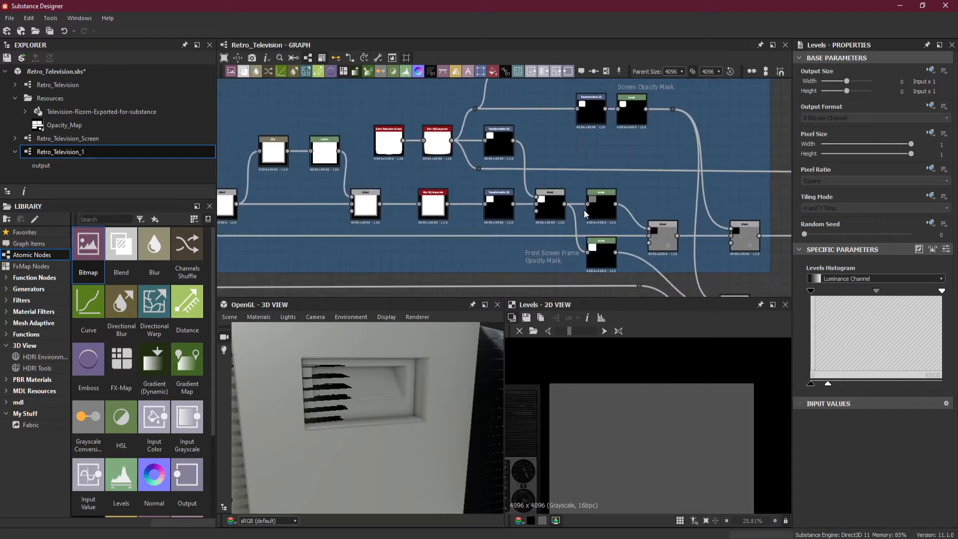
{"action": "middle_click_drag", "start_coordinate": [627, 231], "coordinate": [583, 236]}
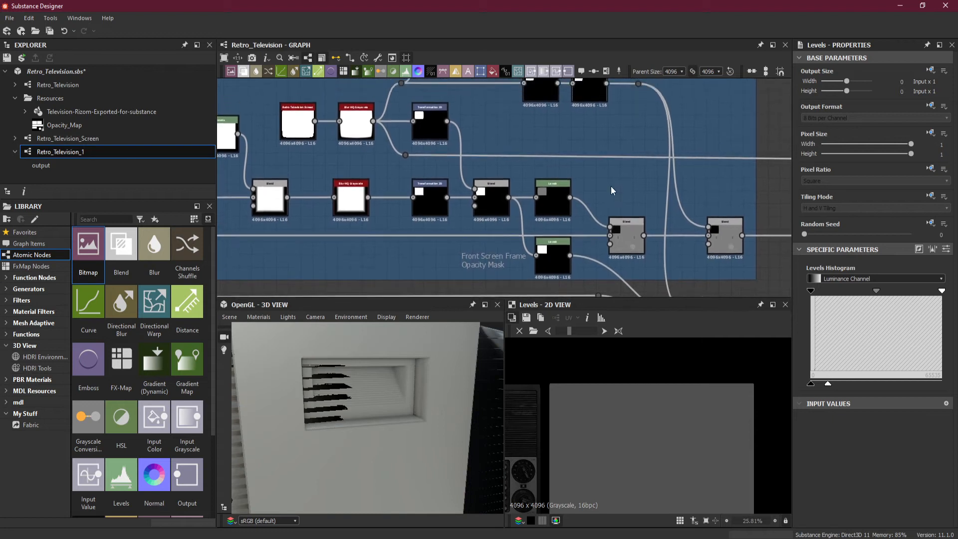
{"action": "key", "text": "ctrl+v"}
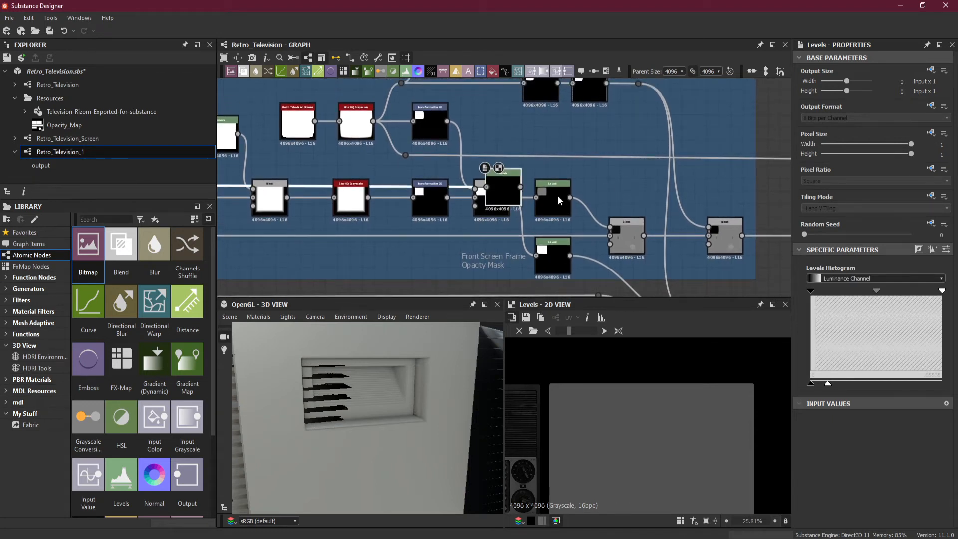
{"action": "left_click_drag", "start_coordinate": [520, 188], "coordinate": [619, 191]}
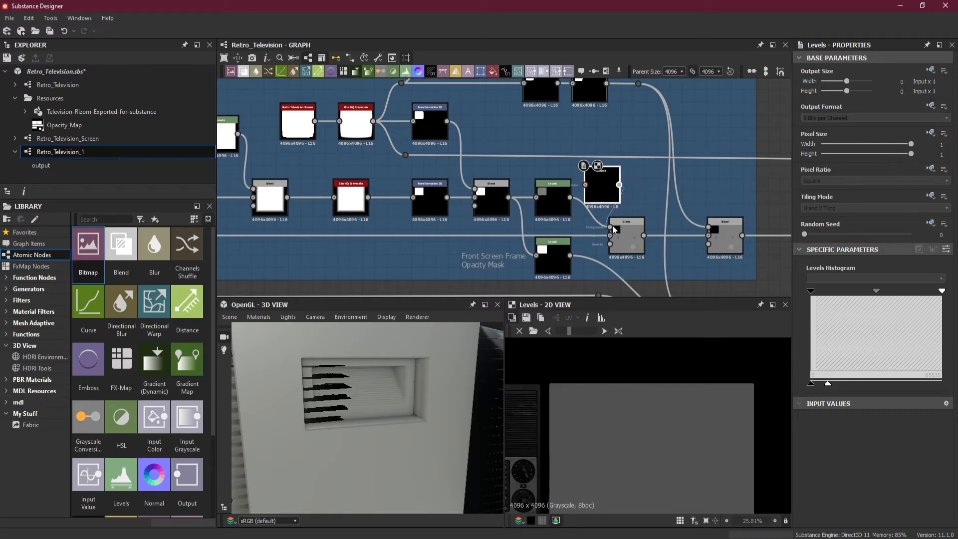
{"action": "left_click_drag", "start_coordinate": [612, 225], "coordinate": [585, 184]}
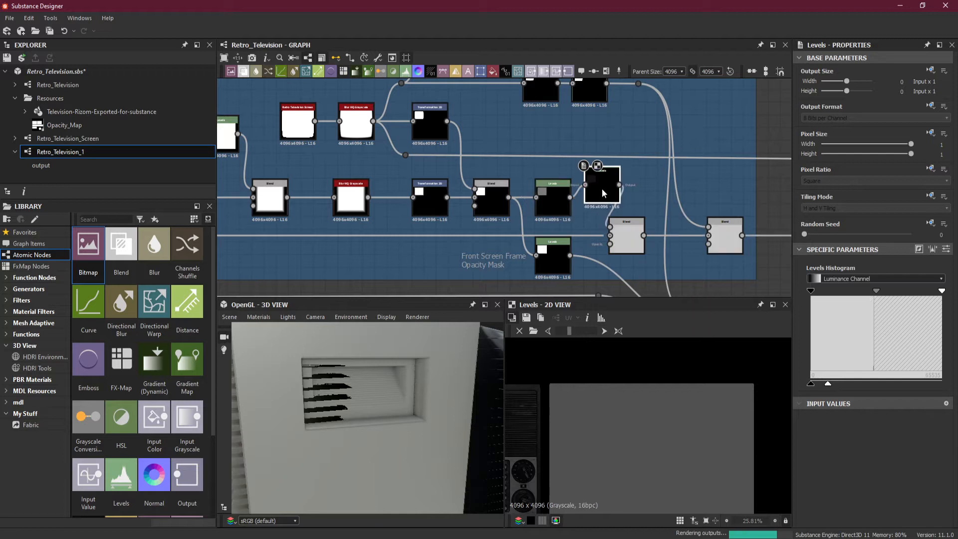
{"action": "key", "text": "d"}
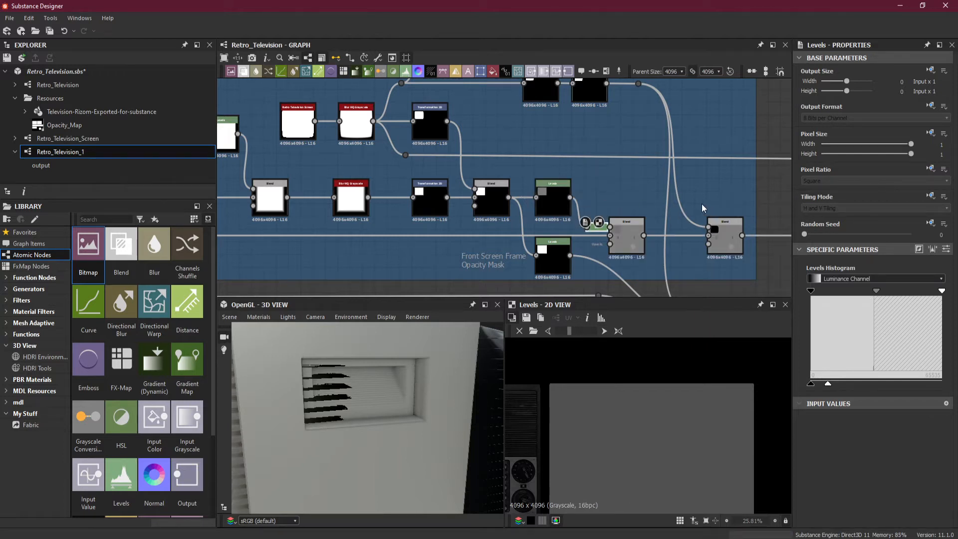
Step: Insert a copy of the reducing Levels node between the Screen Opacity Mask output and the screen section's last Blend, and dock it
{"action": "key", "text": "ctrl+v"}
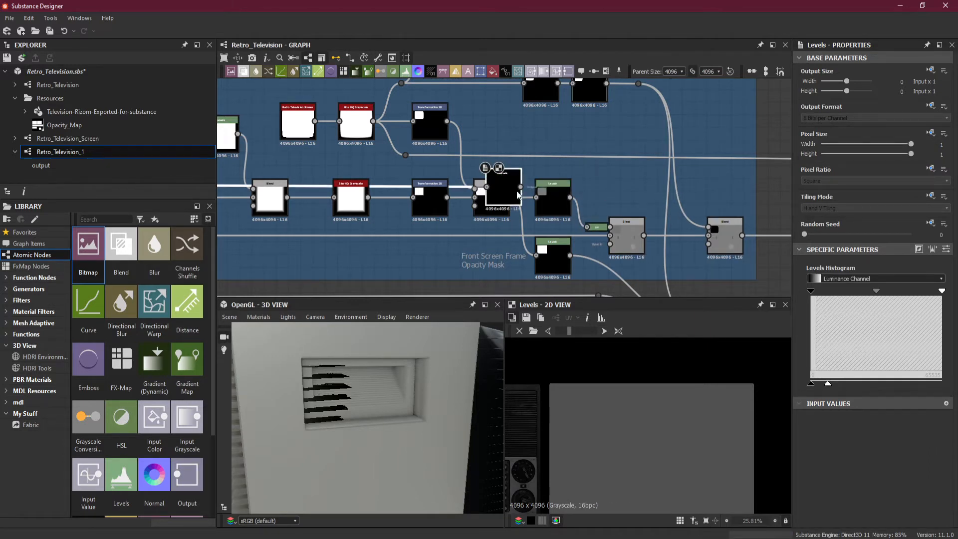
{"action": "left_click_drag", "start_coordinate": [510, 190], "coordinate": [686, 190]}
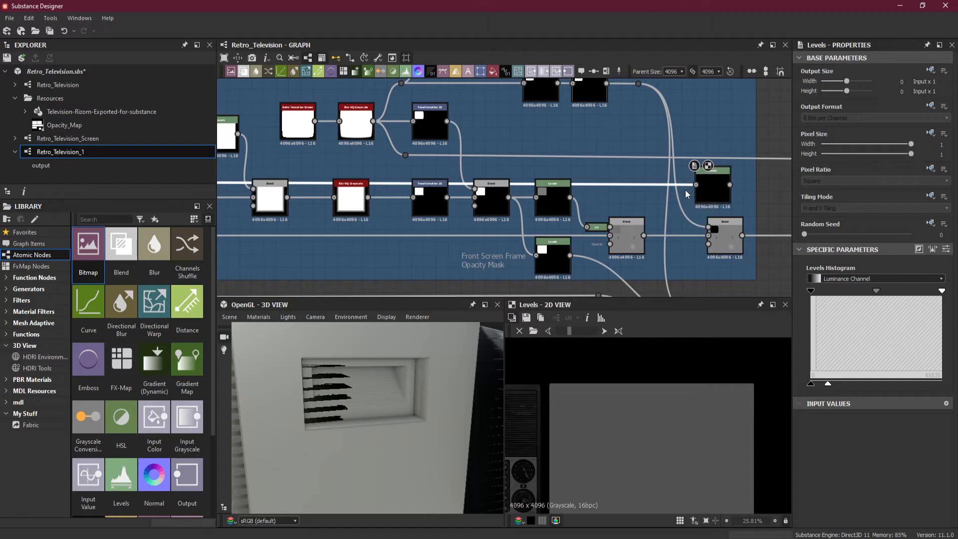
{"action": "key", "text": "Delete"}
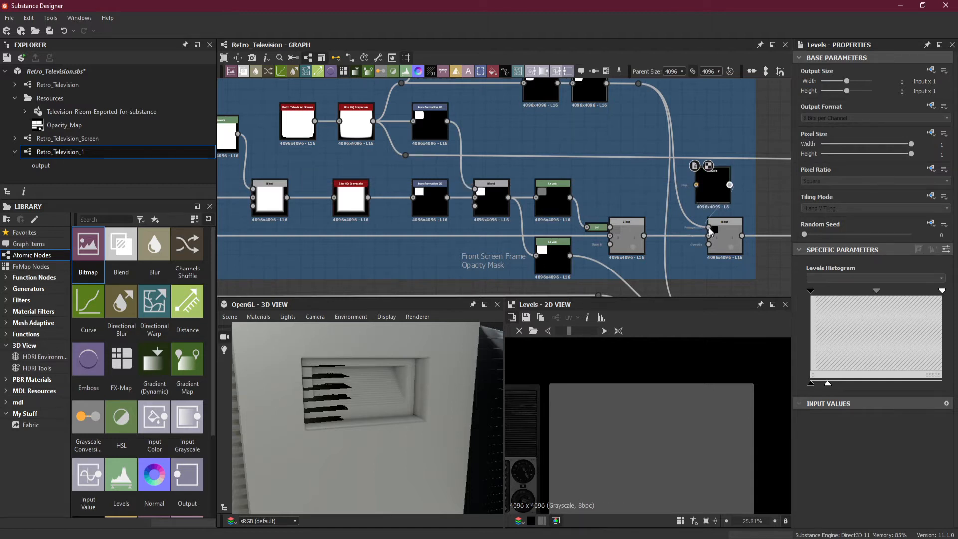
{"action": "left_click_drag", "start_coordinate": [708, 227], "coordinate": [709, 227]}
{"action": "left_click_drag", "start_coordinate": [639, 84], "coordinate": [705, 192]}
{"action": "left_click", "coordinate": [707, 189]}
{"action": "key", "text": "d"}
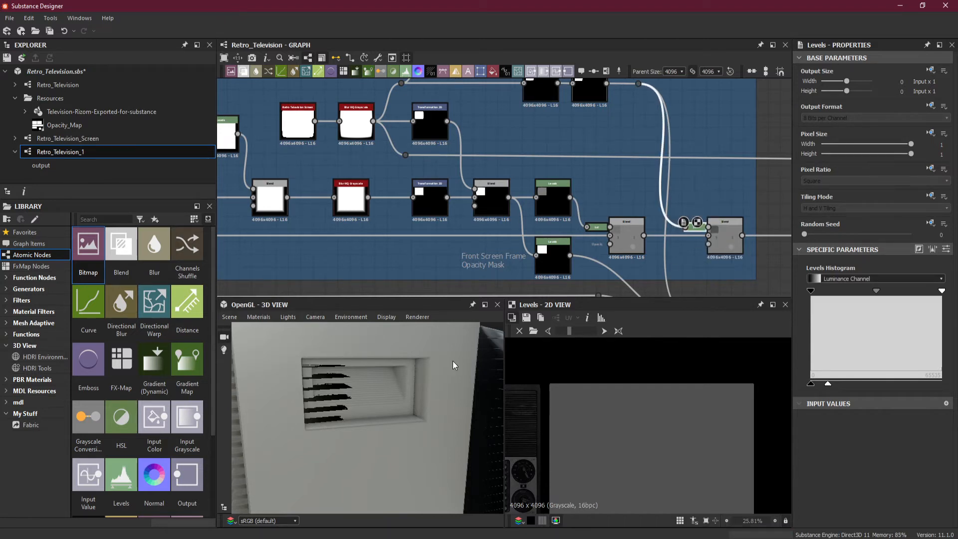
Step: Insert a docked copy of the reducing Levels node between the blurred-gradient chain's final Transformation 2D and the Blend in the section after the screen
{"action": "middle_click_drag", "start_coordinate": [676, 253], "coordinate": [501, 251]}
{"action": "middle_click_drag", "start_coordinate": [766, 209], "coordinate": [517, 218]}
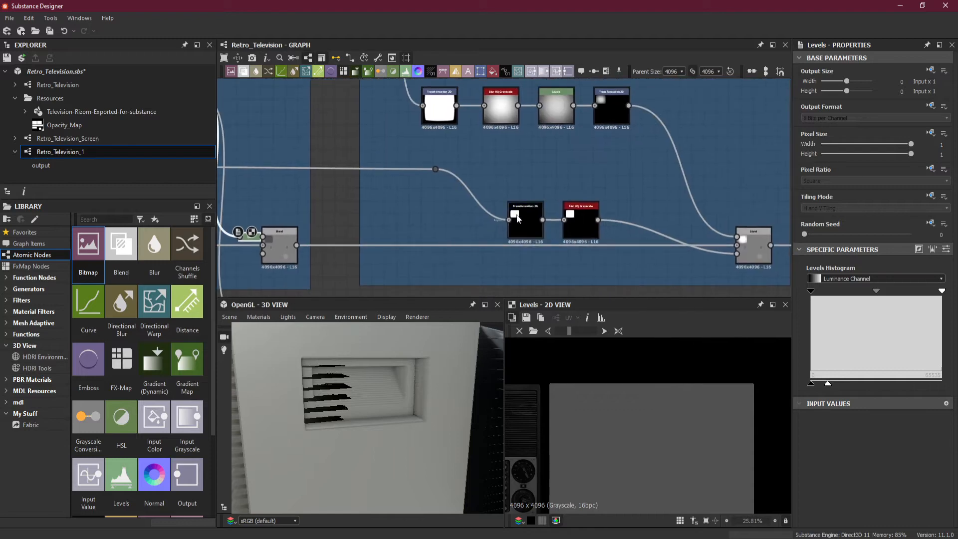
{"action": "scroll", "coordinate": [516, 218], "scroll_direction": "down", "scroll_amount": 3}
{"action": "scroll", "coordinate": [560, 239], "scroll_direction": "up", "scroll_amount": 3}
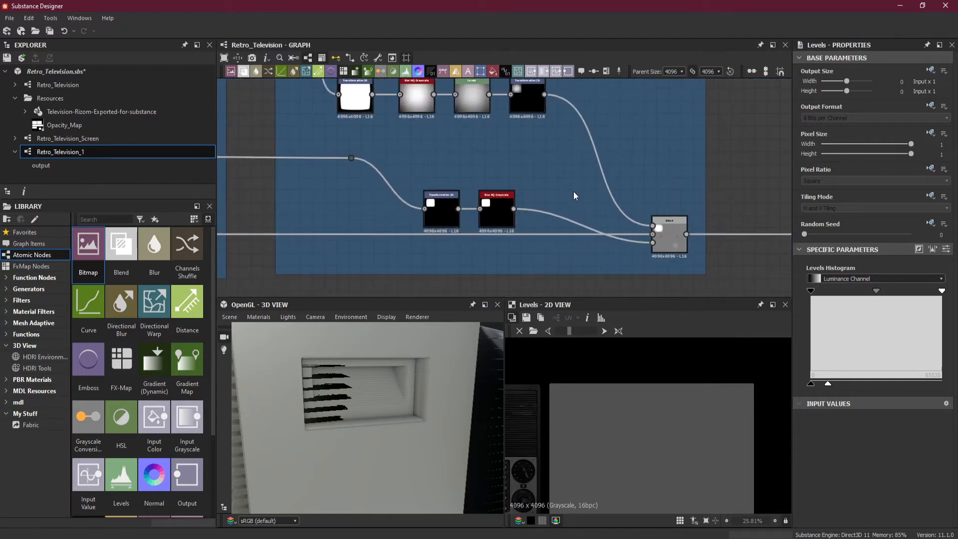
{"action": "key", "text": "ctrl+v"}
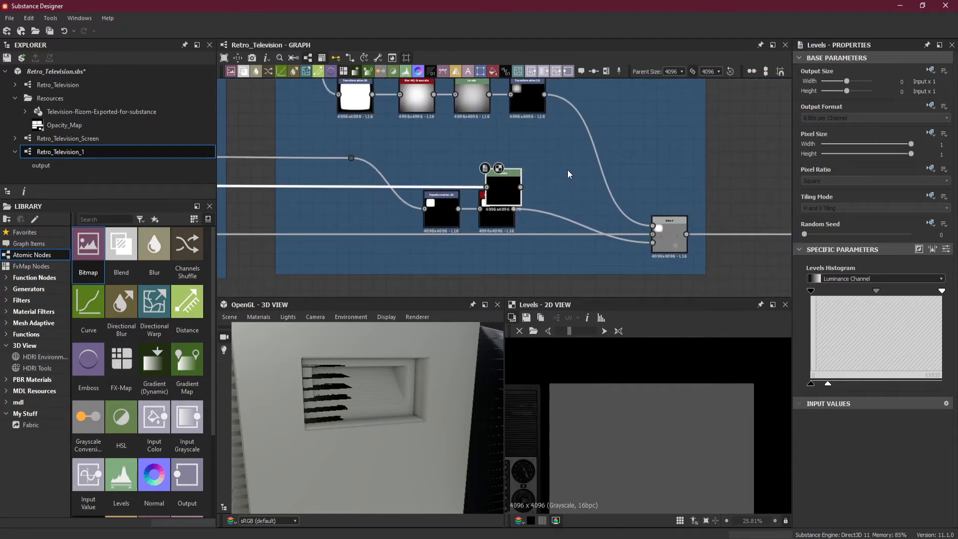
{"action": "left_click_drag", "start_coordinate": [510, 190], "coordinate": [571, 181]}
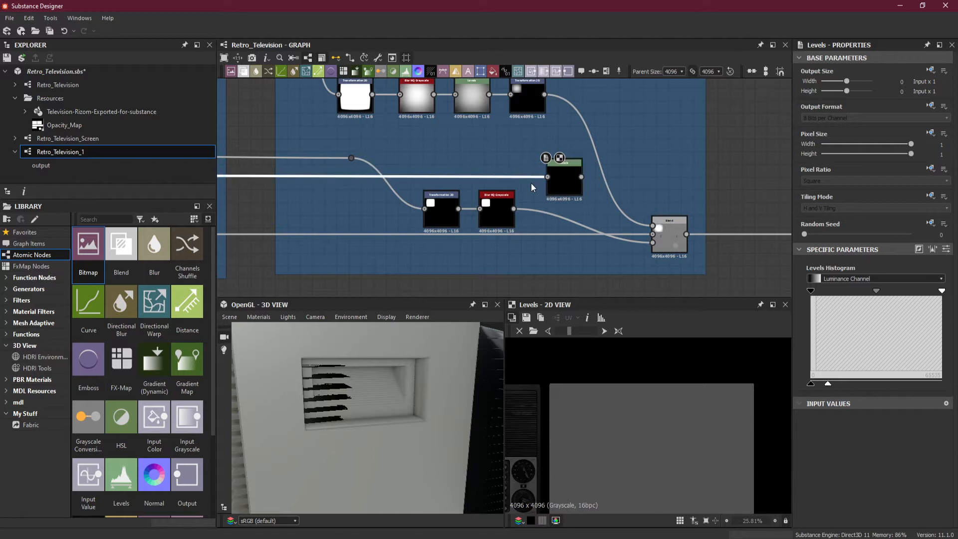
{"action": "key", "text": "Delete"}
{"action": "left_click_drag", "start_coordinate": [581, 176], "coordinate": [652, 225]}
{"action": "left_click_drag", "start_coordinate": [544, 94], "coordinate": [648, 206]}
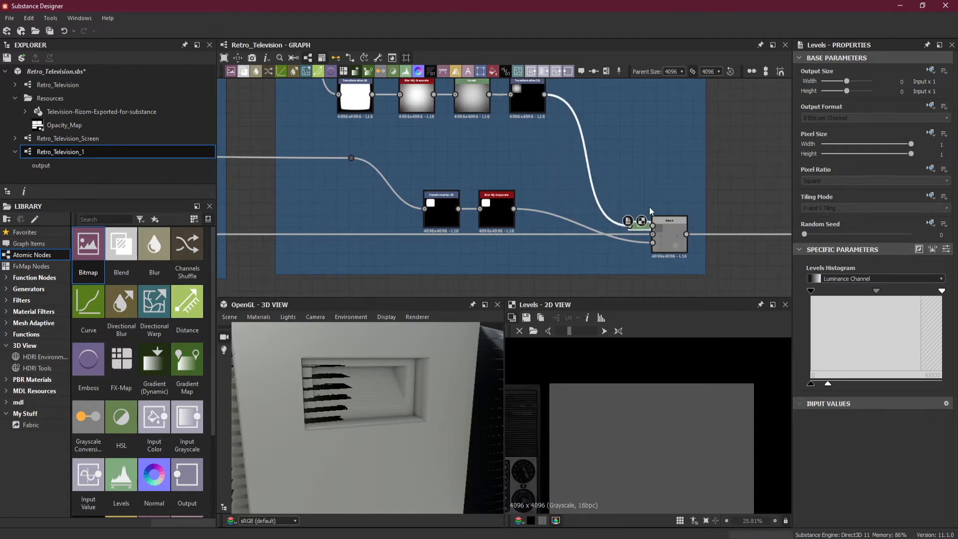
Step: Insert a copy of the reducing Levels node between the BnW Spots 1 chain's Levels and its Blend before the front control panel section, and dock it
{"action": "scroll", "coordinate": [660, 217], "scroll_direction": "down", "scroll_amount": 2}
{"action": "middle_click_drag", "start_coordinate": [659, 229], "coordinate": [341, 232]}
{"action": "middle_click_drag", "start_coordinate": [567, 230], "coordinate": [543, 224]}
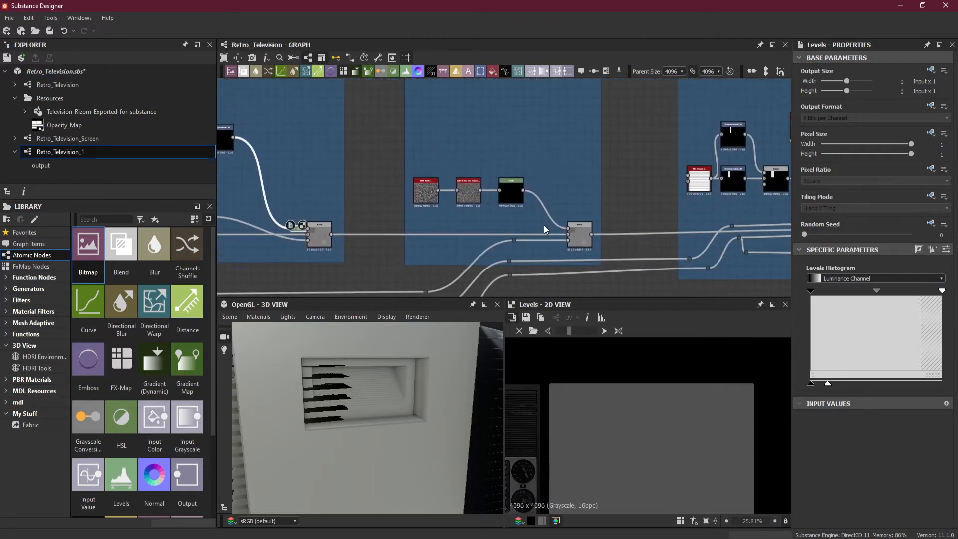
{"action": "scroll", "coordinate": [543, 225], "scroll_direction": "up", "scroll_amount": 3}
{"action": "key", "text": "ctrl+v"}
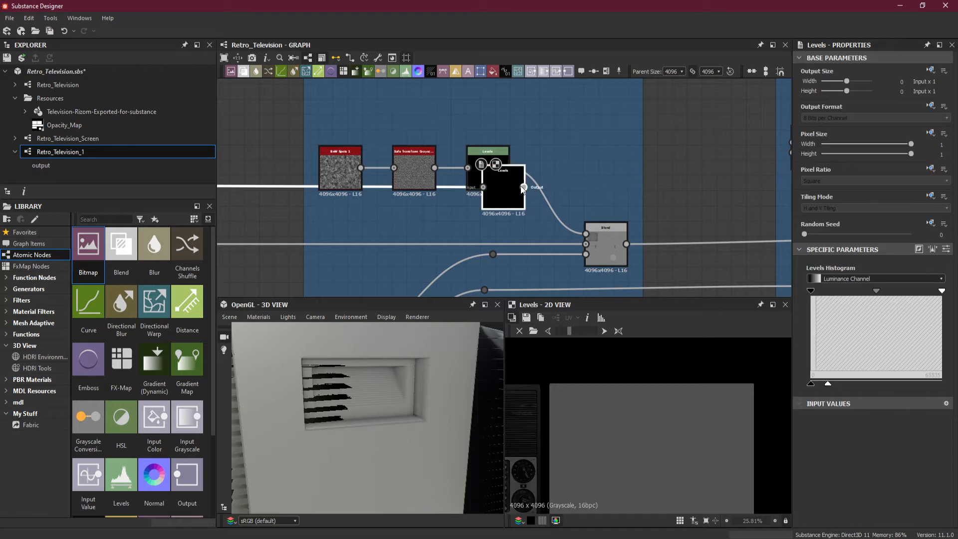
{"action": "left_click_drag", "start_coordinate": [508, 192], "coordinate": [558, 201]}
{"action": "key", "text": "Delete"}
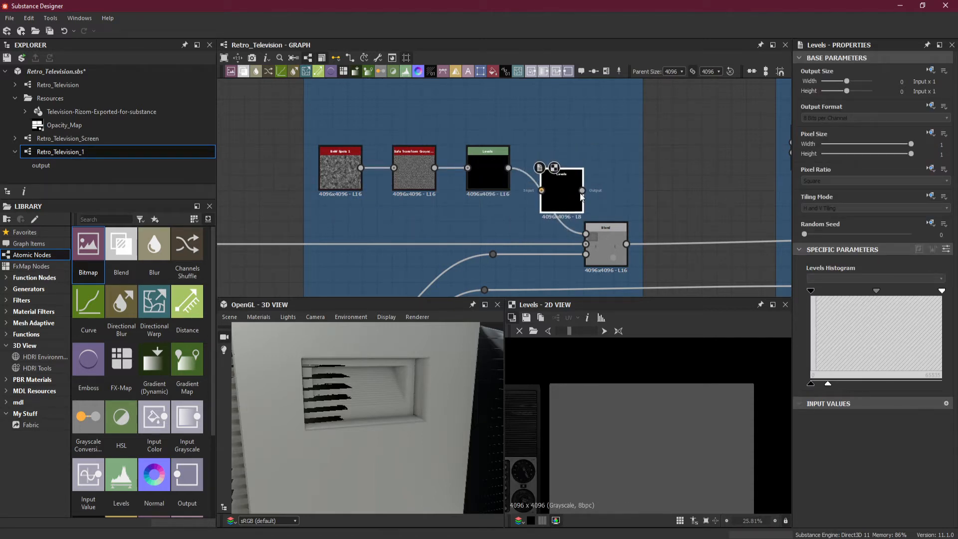
{"action": "left_click_drag", "start_coordinate": [586, 237], "coordinate": [586, 235]}
{"action": "left_click_drag", "start_coordinate": [508, 168], "coordinate": [580, 250]}
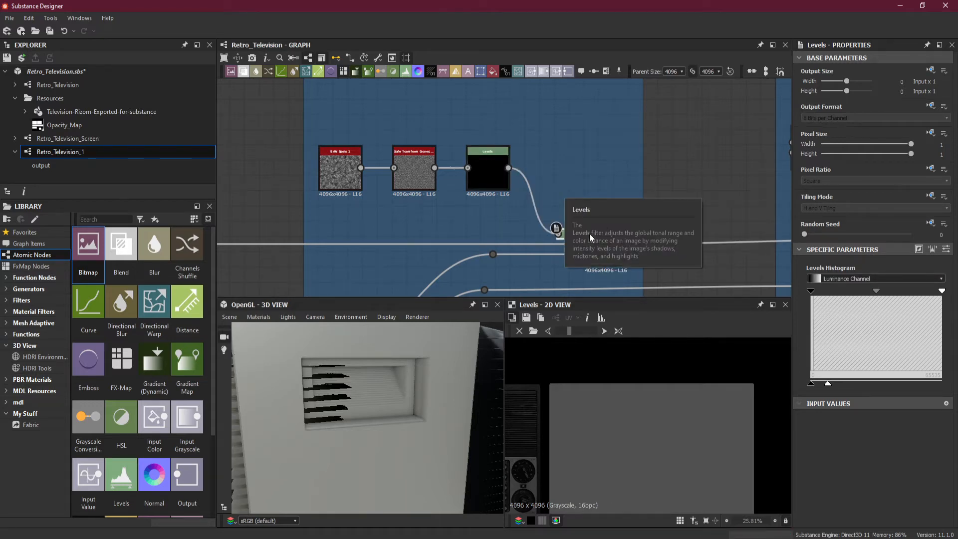
Step: Insert a docked copy of the reducing Levels node between the incoming upper reroute dot and the front control panel section's first main-line Blend
{"action": "scroll", "coordinate": [756, 196], "scroll_direction": "down", "scroll_amount": 5}
{"action": "middle_click_drag", "start_coordinate": [742, 199], "coordinate": [453, 198]}
{"action": "middle_click_drag", "start_coordinate": [652, 199], "coordinate": [517, 199]}
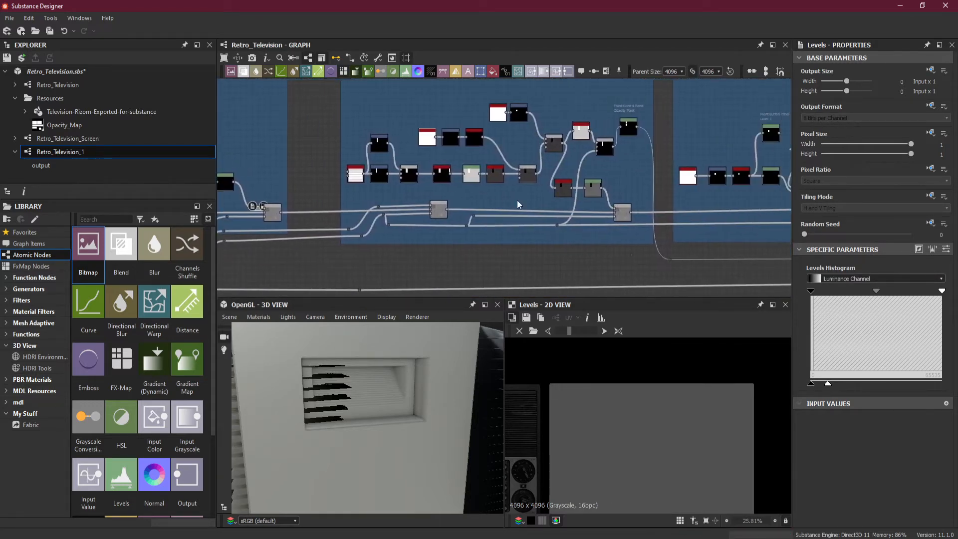
{"action": "scroll", "coordinate": [611, 189], "scroll_direction": "up", "scroll_amount": 3}
{"action": "scroll", "coordinate": [630, 184], "scroll_direction": "down", "scroll_amount": 3}
{"action": "scroll", "coordinate": [629, 184], "scroll_direction": "up", "scroll_amount": 2}
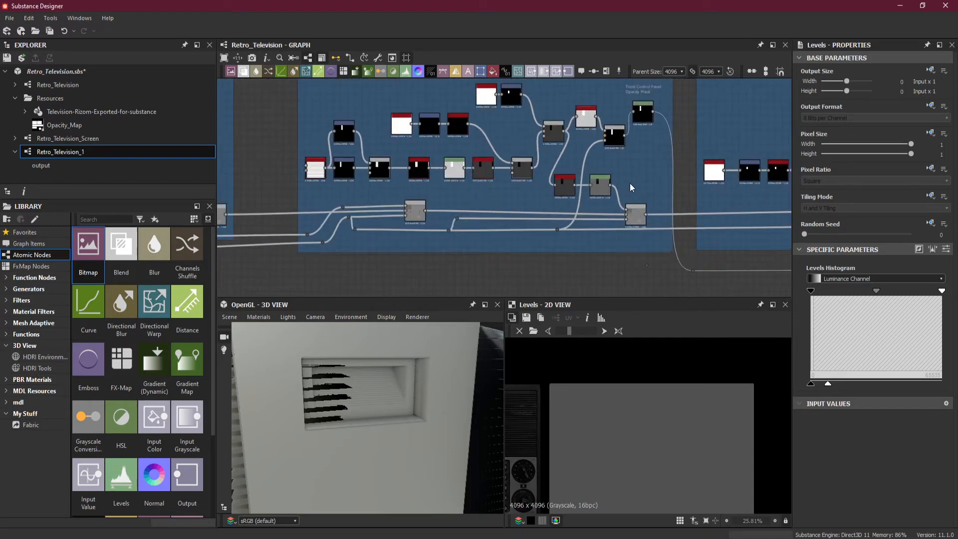
{"action": "middle_click_drag", "start_coordinate": [400, 214], "coordinate": [653, 214]}
{"action": "scroll", "coordinate": [623, 188], "scroll_direction": "up", "scroll_amount": 1}
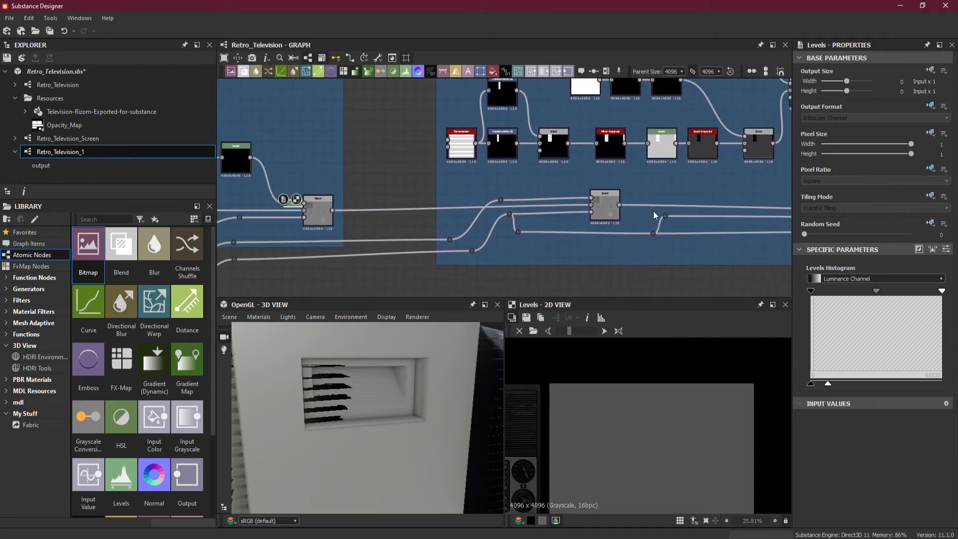
{"action": "scroll", "coordinate": [538, 185], "scroll_direction": "up", "scroll_amount": 1}
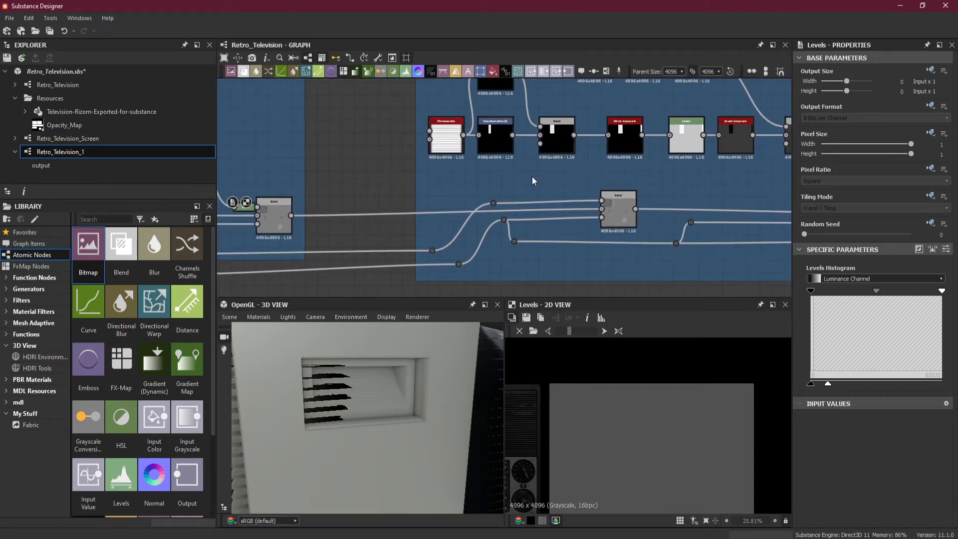
{"action": "key", "text": "ctrl+v"}
{"action": "left_click_drag", "start_coordinate": [445, 178], "coordinate": [450, 187]}
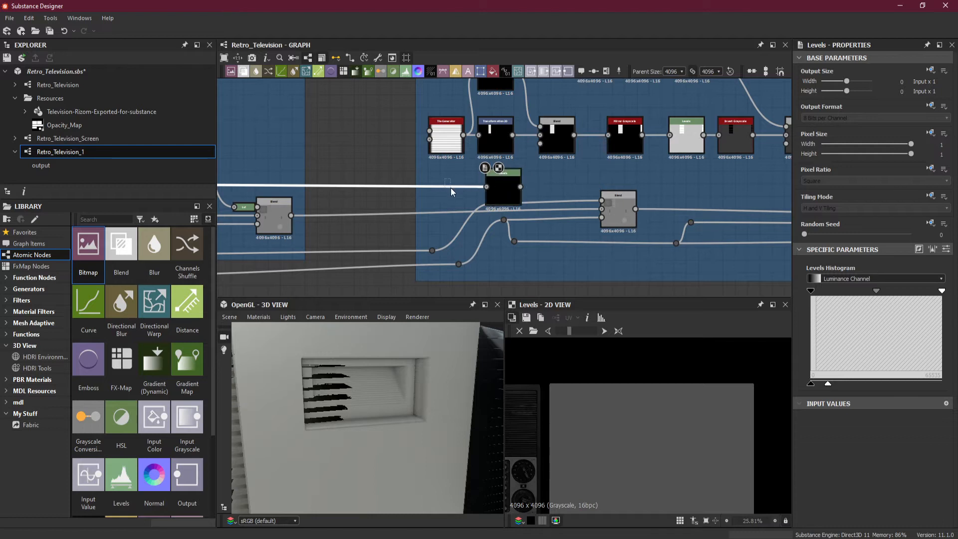
{"action": "key", "text": "Delete"}
{"action": "left_click_drag", "start_coordinate": [520, 187], "coordinate": [616, 202]}
{"action": "left_click_drag", "start_coordinate": [504, 199], "coordinate": [528, 193]}
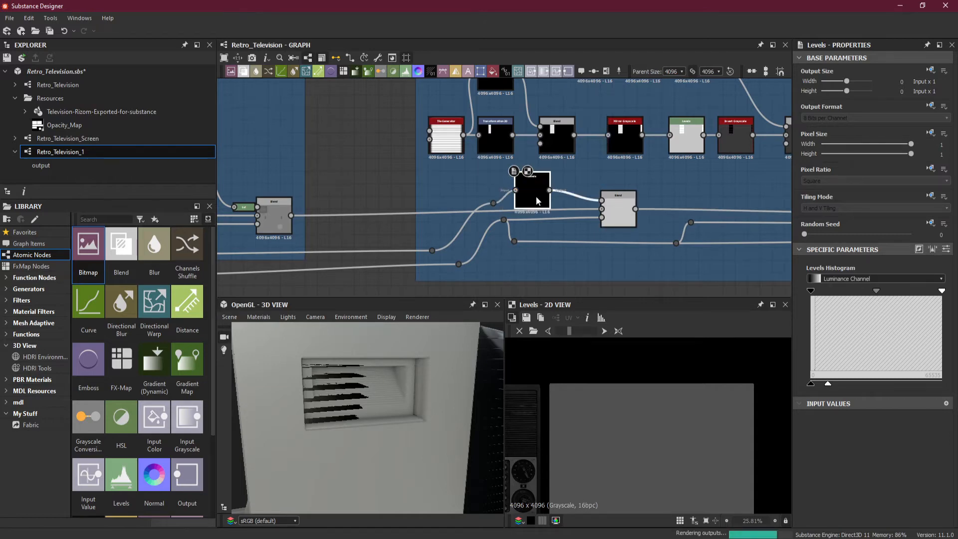
{"action": "key", "text": "d"}
Step: Insert a copy of the reducing Levels node between the front control panel's blurred-chain Levels and the section's last Blend, and dock it
{"action": "scroll", "coordinate": [717, 227], "scroll_direction": "down", "scroll_amount": 2}
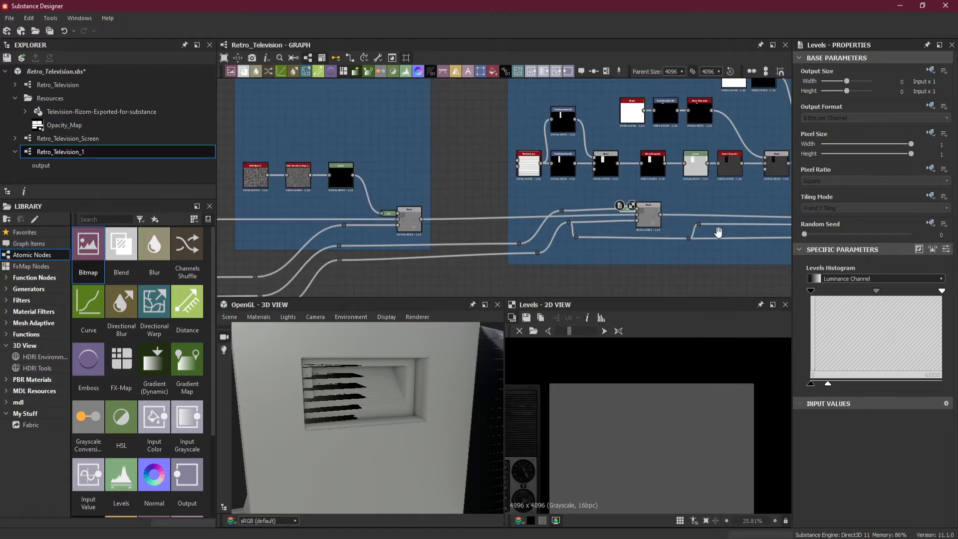
{"action": "middle_click_drag", "start_coordinate": [717, 230], "coordinate": [421, 232]}
{"action": "scroll", "coordinate": [597, 233], "scroll_direction": "up", "scroll_amount": 2}
{"action": "key", "text": "ctrl+v"}
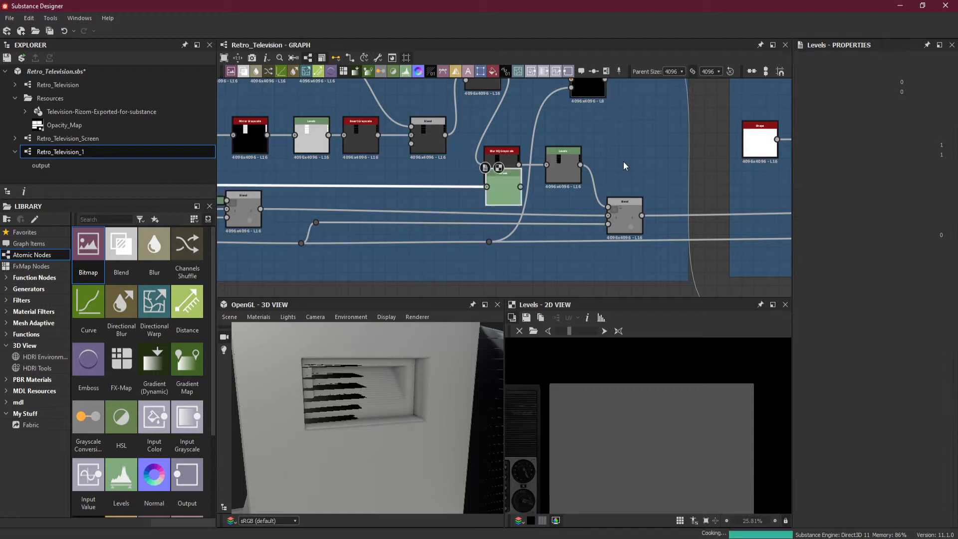
{"action": "left_click_drag", "start_coordinate": [513, 192], "coordinate": [607, 207]}
{"action": "left_click", "coordinate": [608, 159]}
{"action": "key", "text": "Delete"}
{"action": "left_click_drag", "start_coordinate": [592, 168], "coordinate": [596, 159]}
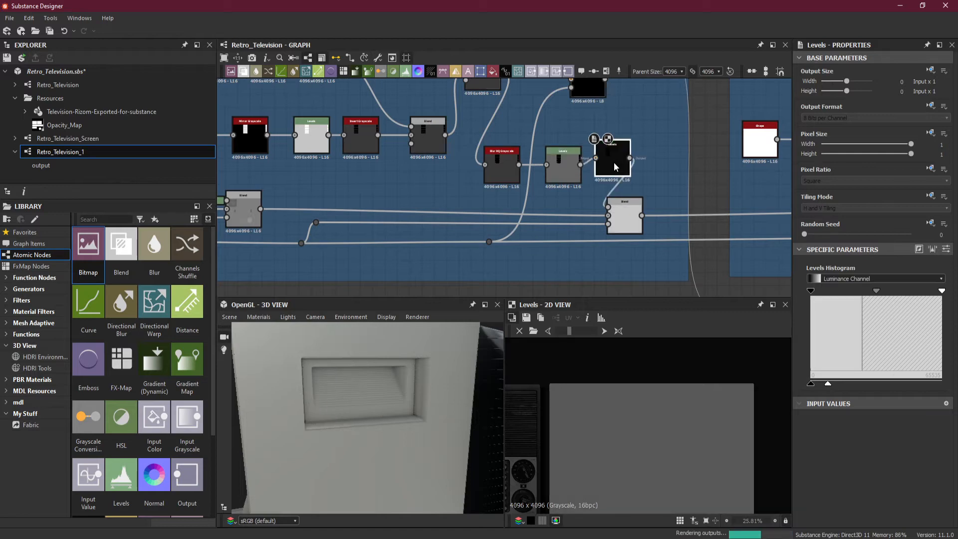
Step: In the section after the front control panel, insert a docked reducing Levels copy between the first Shape chain's small Blend and the main-line Blend
{"action": "scroll", "coordinate": [627, 204], "scroll_direction": "down", "scroll_amount": 5}
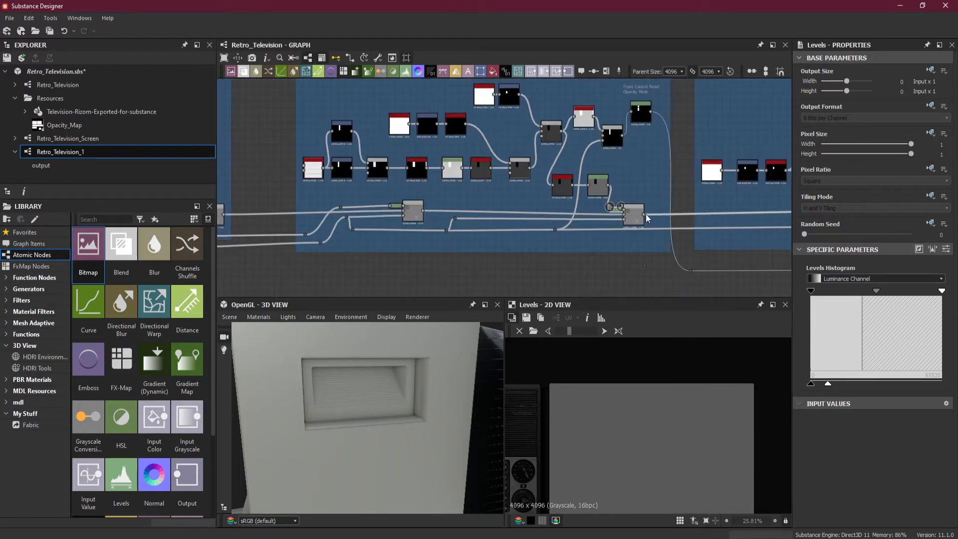
{"action": "scroll", "coordinate": [534, 208], "scroll_direction": "up", "scroll_amount": 4}
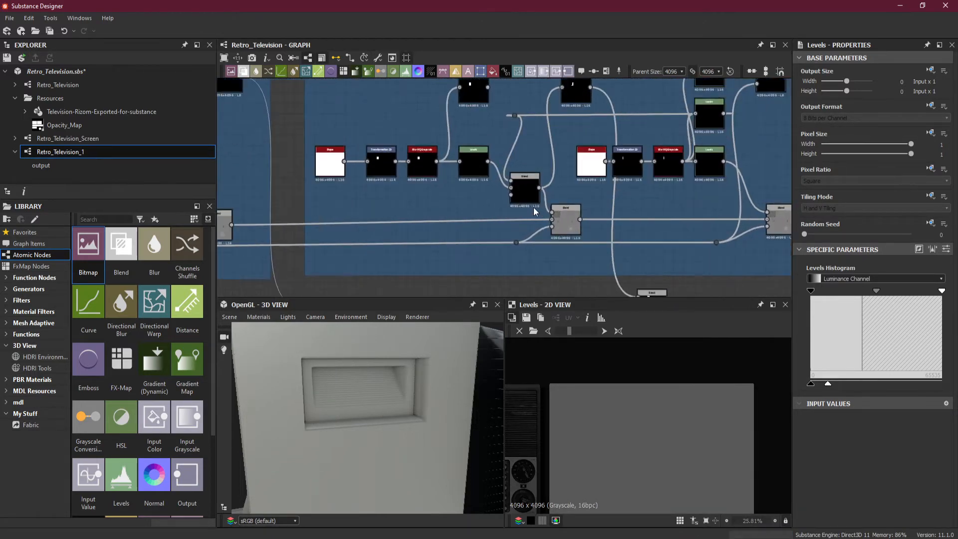
{"action": "left_click_drag", "start_coordinate": [577, 231], "coordinate": [600, 230]}
{"action": "key", "text": "ctrl+v"}
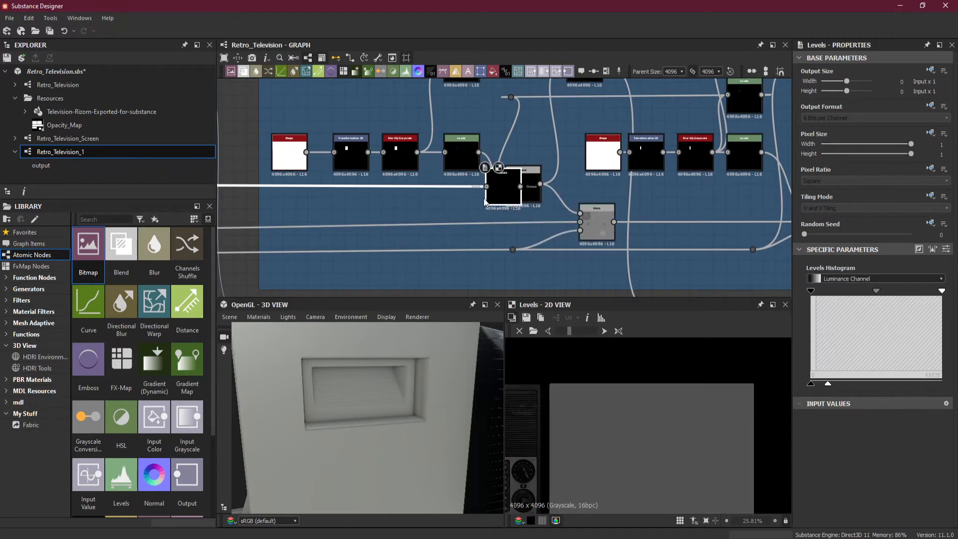
{"action": "left_click_drag", "start_coordinate": [430, 202], "coordinate": [440, 186]}
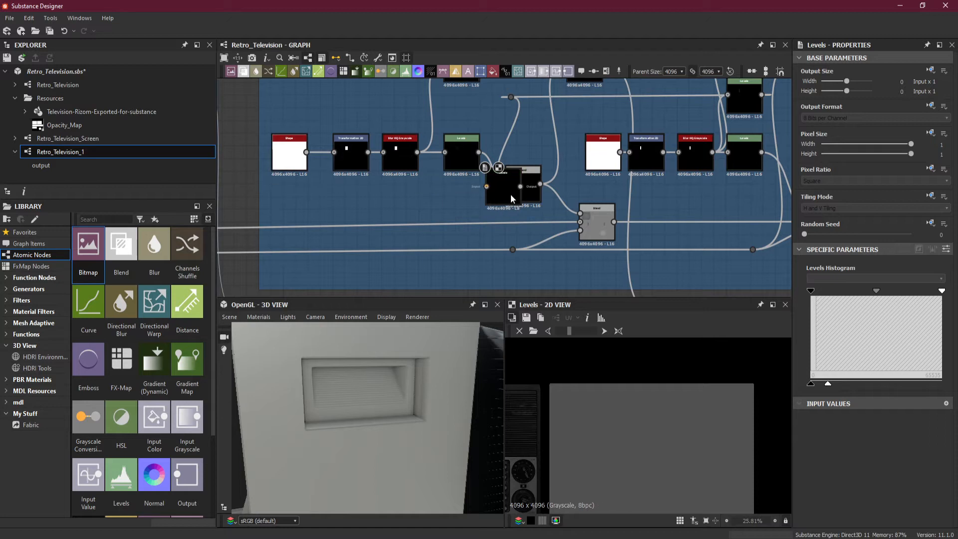
{"action": "left_click_drag", "start_coordinate": [510, 193], "coordinate": [593, 215]}
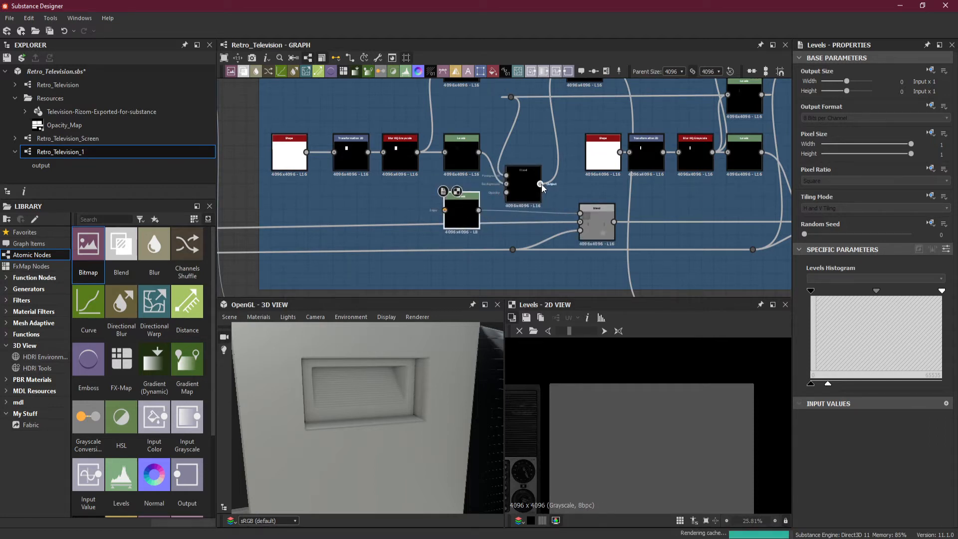
{"action": "left_click_drag", "start_coordinate": [541, 184], "coordinate": [586, 223]}
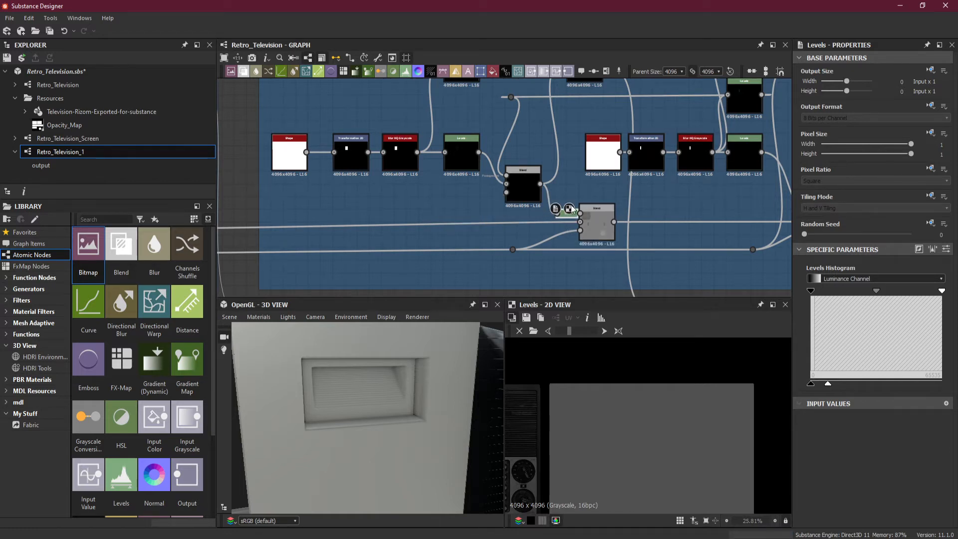
Step: Insert a docked copy of the reducing Levels node between the second Shape chain's lower Levels and the same section's last main-line Blend
{"action": "middle_click_drag", "start_coordinate": [759, 212], "coordinate": [492, 215]}
{"action": "scroll", "coordinate": [546, 218], "scroll_direction": "up", "scroll_amount": 1}
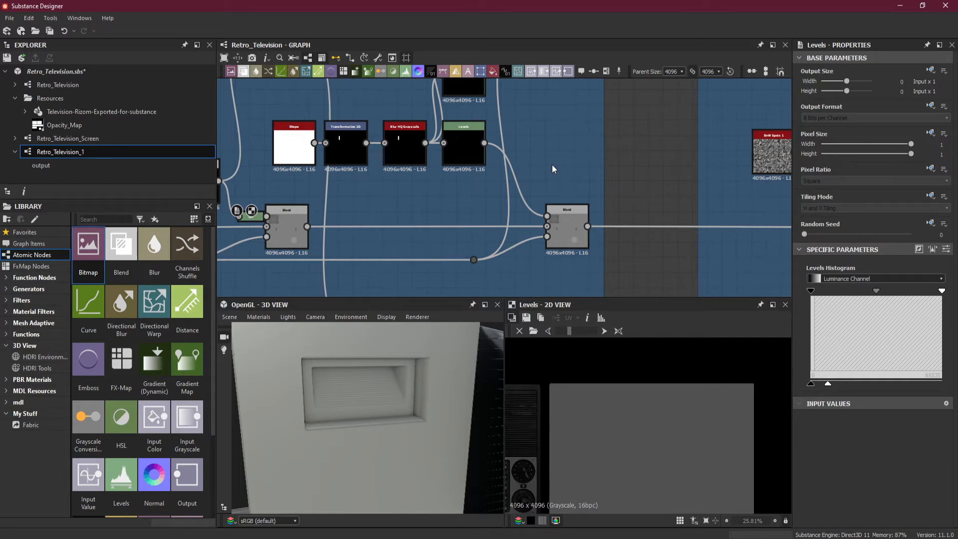
{"action": "key", "text": "ctrl+v"}
{"action": "left_click_drag", "start_coordinate": [447, 204], "coordinate": [454, 183]}
{"action": "key", "text": "Delete"}
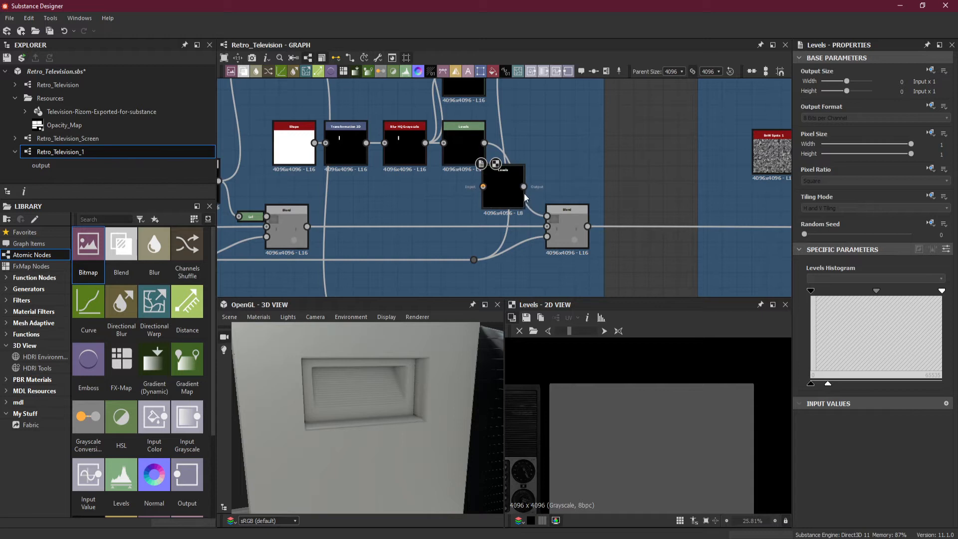
{"action": "left_click_drag", "start_coordinate": [533, 212], "coordinate": [569, 166]}
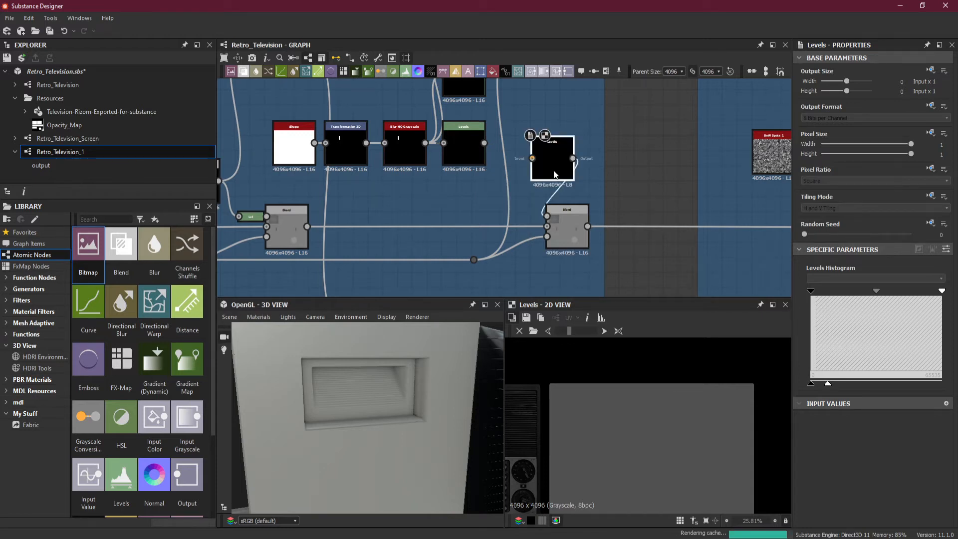
{"action": "left_click_drag", "start_coordinate": [484, 143], "coordinate": [532, 158]}
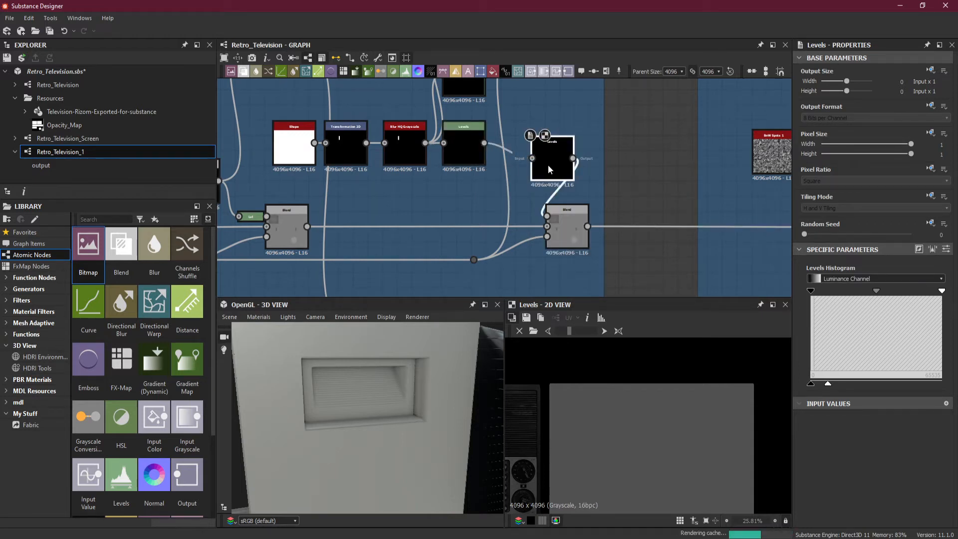
{"action": "key", "text": "d"}
Step: Insert a copy of the reducing Levels node between the spots-noise chain's Levels and its Blend in the section before the front buttons
{"action": "scroll", "coordinate": [598, 200], "scroll_direction": "down", "scroll_amount": 3}
{"action": "middle_click_drag", "start_coordinate": [714, 200], "coordinate": [395, 205]}
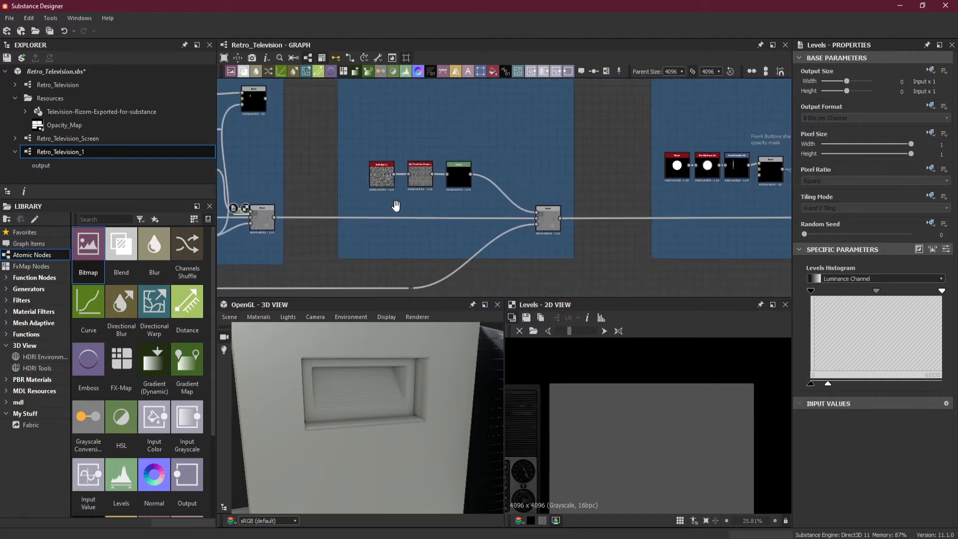
{"action": "scroll", "coordinate": [513, 199], "scroll_direction": "up", "scroll_amount": 1}
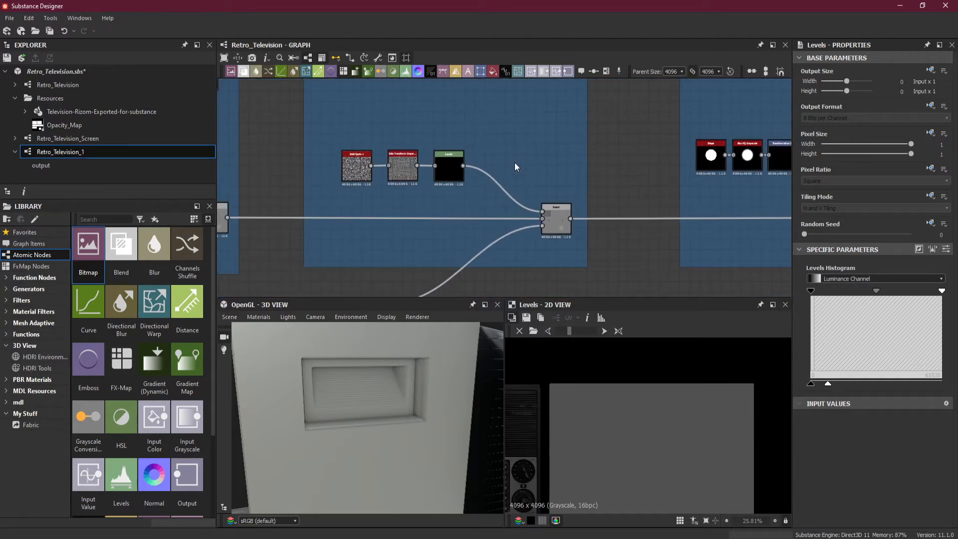
{"action": "key", "text": "ctrl+v"}
{"action": "left_click_drag", "start_coordinate": [459, 203], "coordinate": [477, 185]}
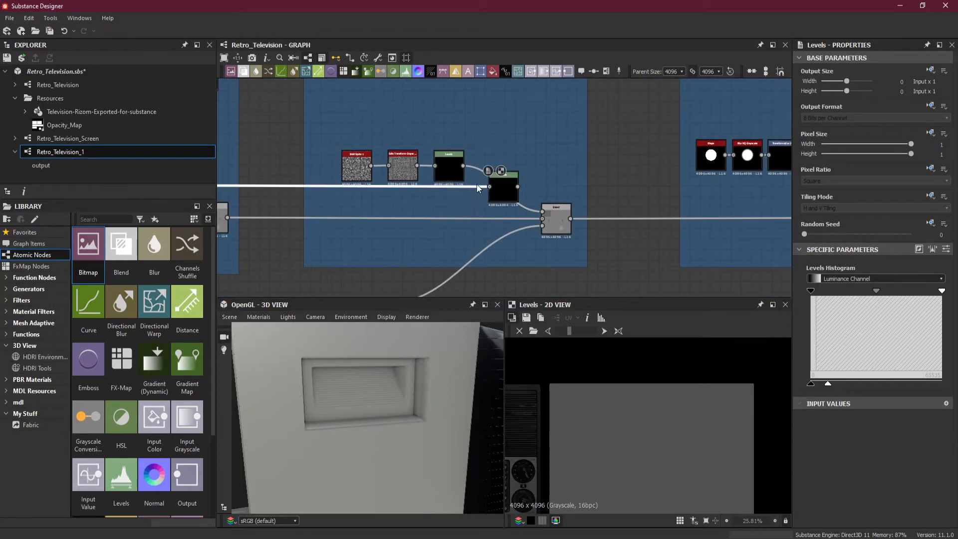
{"action": "key", "text": "Delete"}
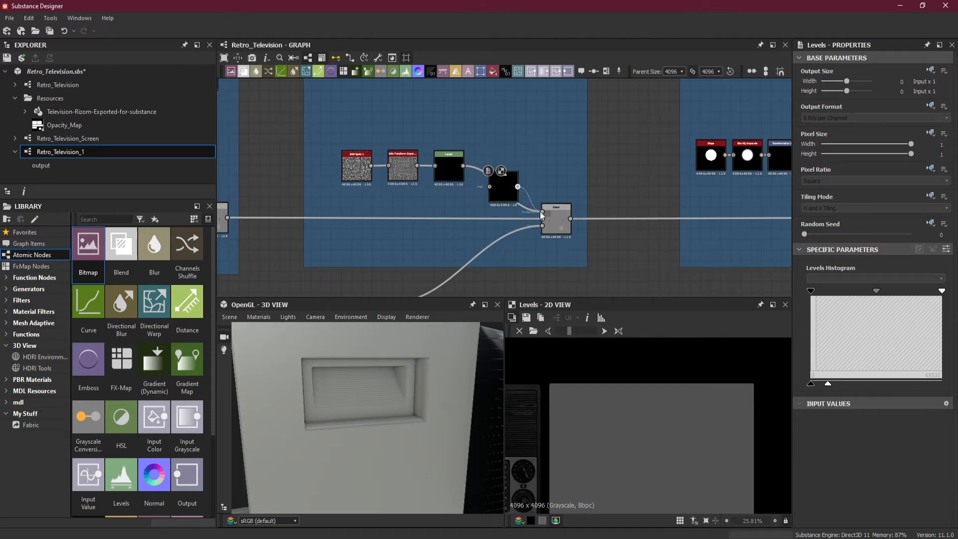
{"action": "left_click_drag", "start_coordinate": [463, 165], "coordinate": [489, 187]}
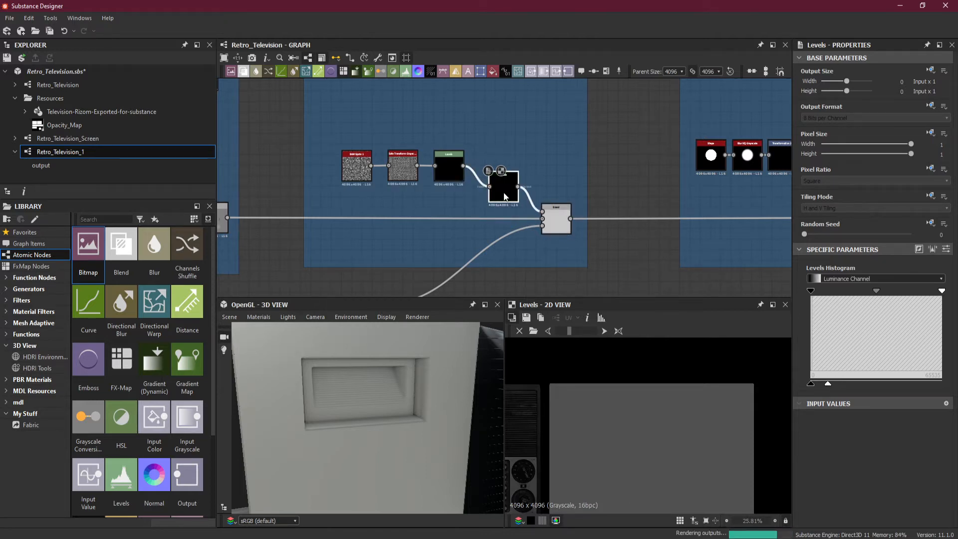
Step: Insert a copy of the reducing Levels node between the Front Buttons shaft chain's Levels and its main-line Blend, and dock it
{"action": "middle_click_drag", "start_coordinate": [641, 197], "coordinate": [280, 203]}
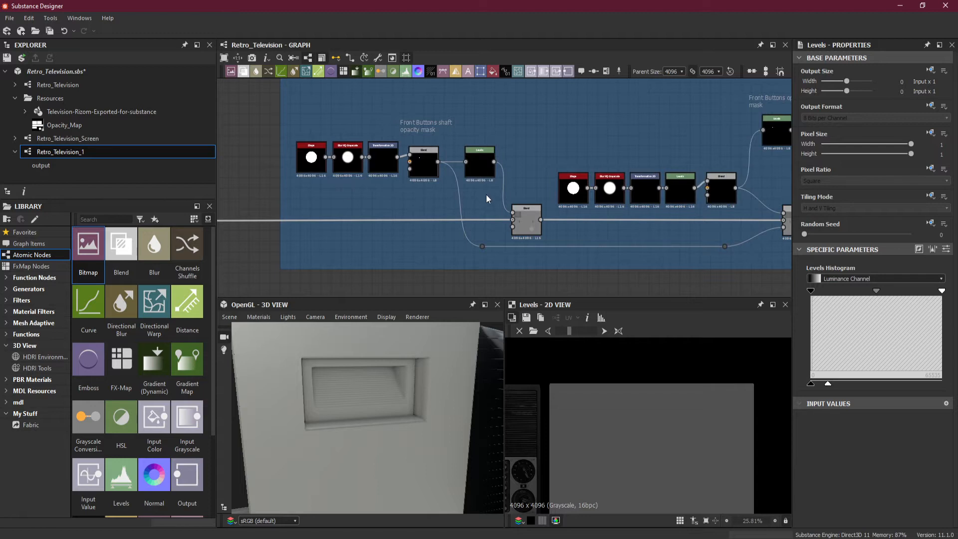
{"action": "scroll", "coordinate": [485, 193], "scroll_direction": "up", "scroll_amount": 1}
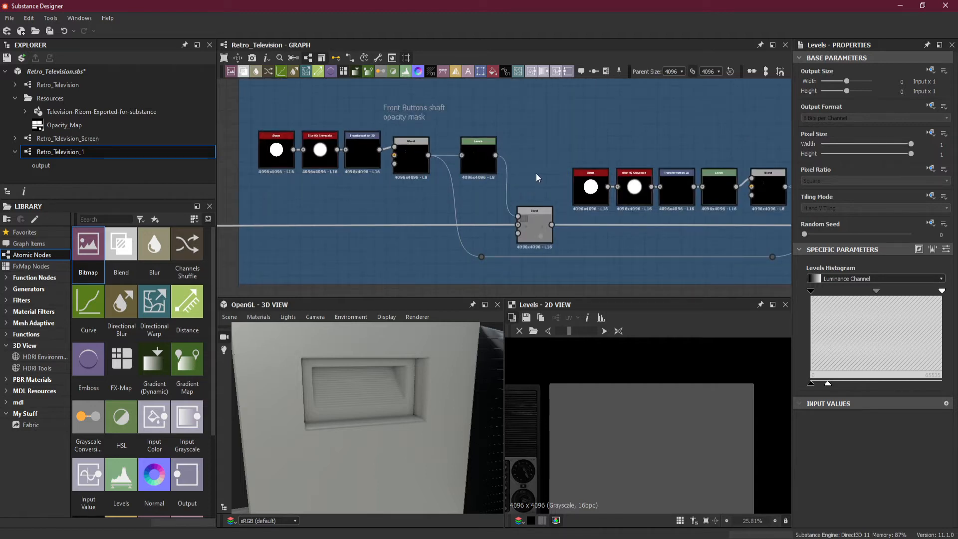
{"action": "key", "text": "ctrl+v"}
{"action": "left_click", "coordinate": [474, 190]}
{"action": "left_click", "coordinate": [473, 187]}
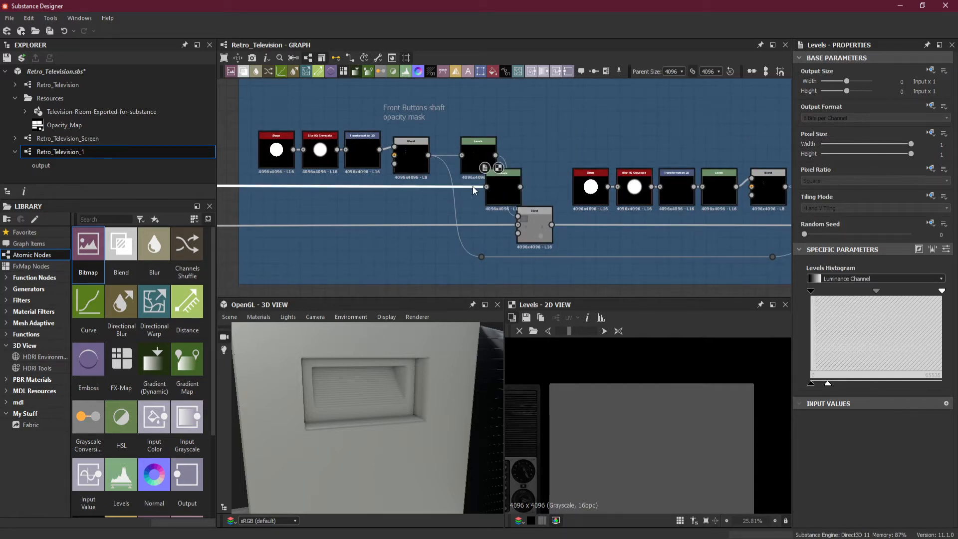
{"action": "key", "text": "Delete"}
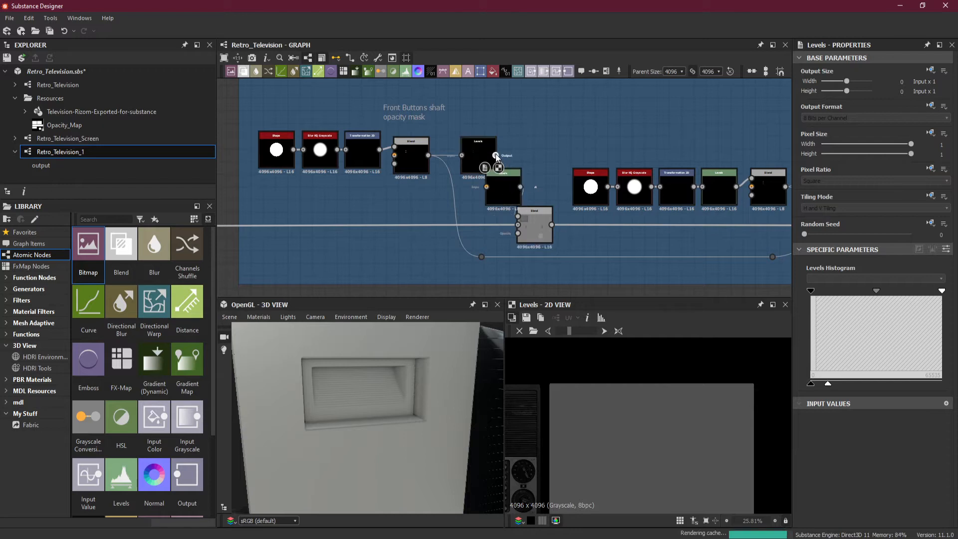
{"action": "left_click_drag", "start_coordinate": [495, 155], "coordinate": [487, 186]}
{"action": "left_click", "coordinate": [498, 192]}
{"action": "key", "text": "d"}
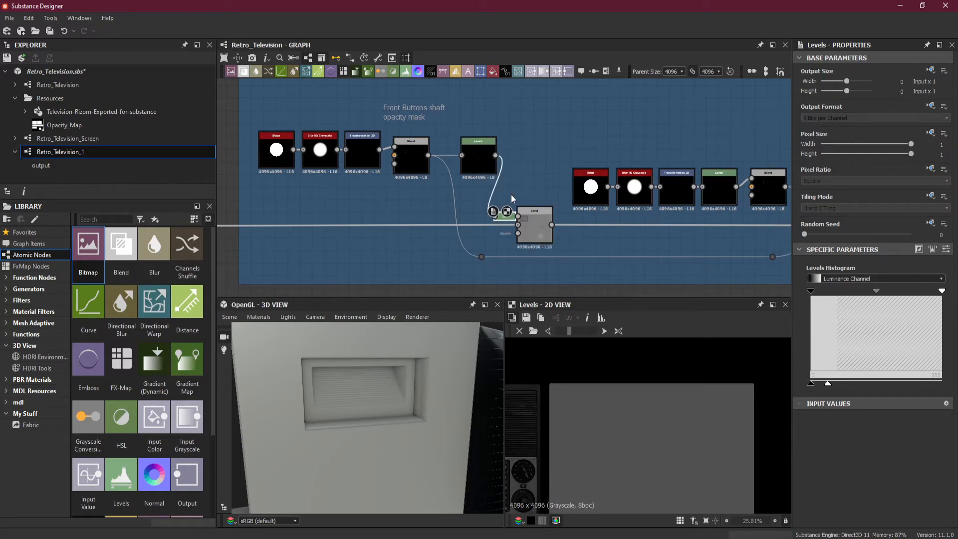
Step: Insert a docked copy of the reducing Levels node between the Front Buttons chain's small Blend and its main-line Blend
{"action": "middle_click_drag", "start_coordinate": [780, 215], "coordinate": [454, 221]}
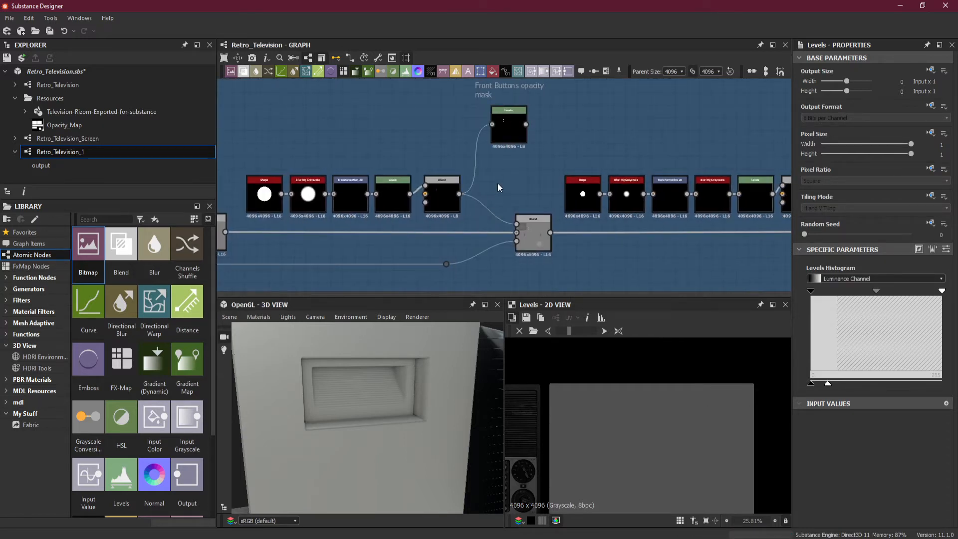
{"action": "key", "text": "ctrl+v"}
{"action": "left_click", "coordinate": [480, 187]}
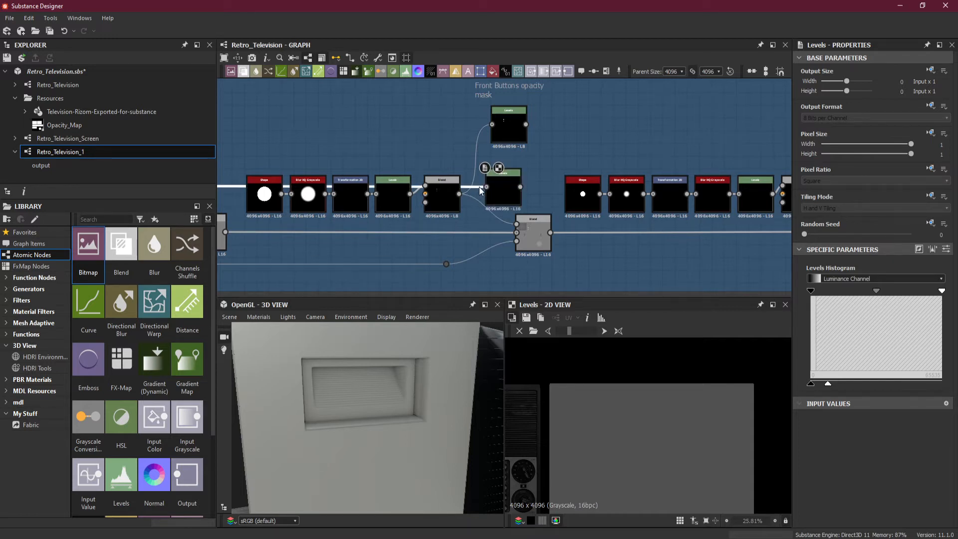
{"action": "key", "text": "Delete"}
{"action": "left_click_drag", "start_coordinate": [520, 187], "coordinate": [517, 224]}
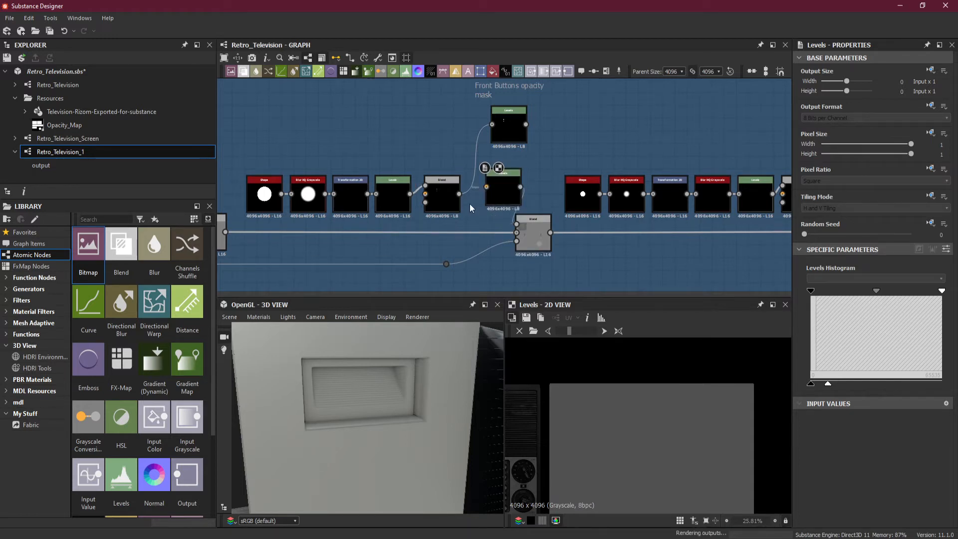
{"action": "left_click_drag", "start_coordinate": [459, 194], "coordinate": [486, 186]}
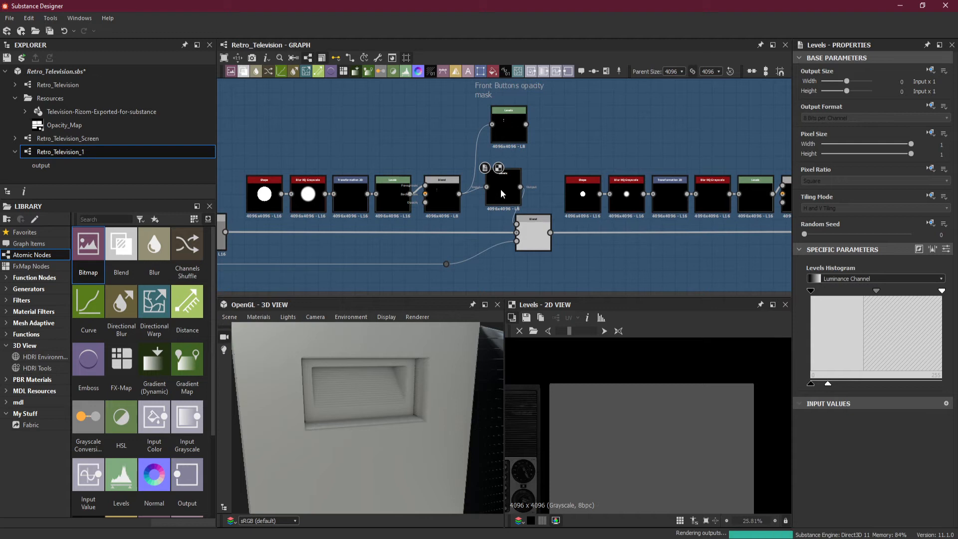
{"action": "left_click", "coordinate": [500, 190]}
{"action": "key", "text": "d"}
Step: Insert a copy of the reducing Levels node between the Front Button inner shaft chain's Blend and its main-line Blend, and dock it
{"action": "middle_click_drag", "start_coordinate": [634, 219], "coordinate": [295, 211]}
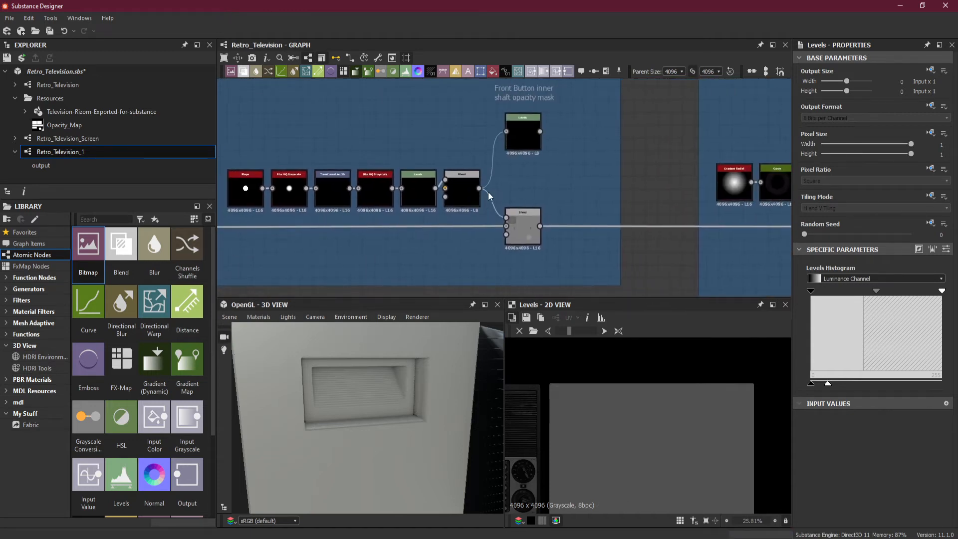
{"action": "scroll", "coordinate": [532, 181], "scroll_direction": "up", "scroll_amount": 1}
{"action": "key", "text": "ctrl+v"}
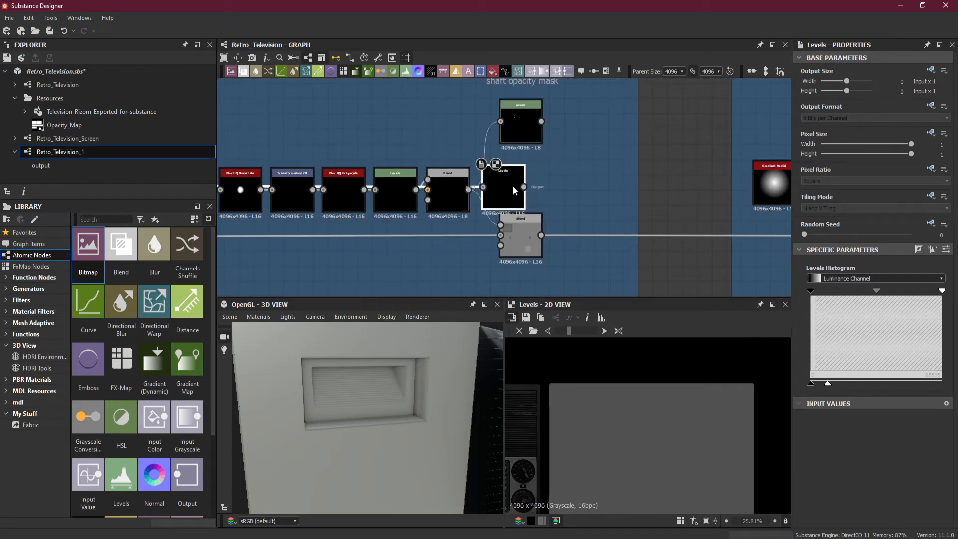
{"action": "left_click_drag", "start_coordinate": [512, 186], "coordinate": [545, 184]}
{"action": "left_click", "coordinate": [505, 181]}
{"action": "key", "text": "Delete"}
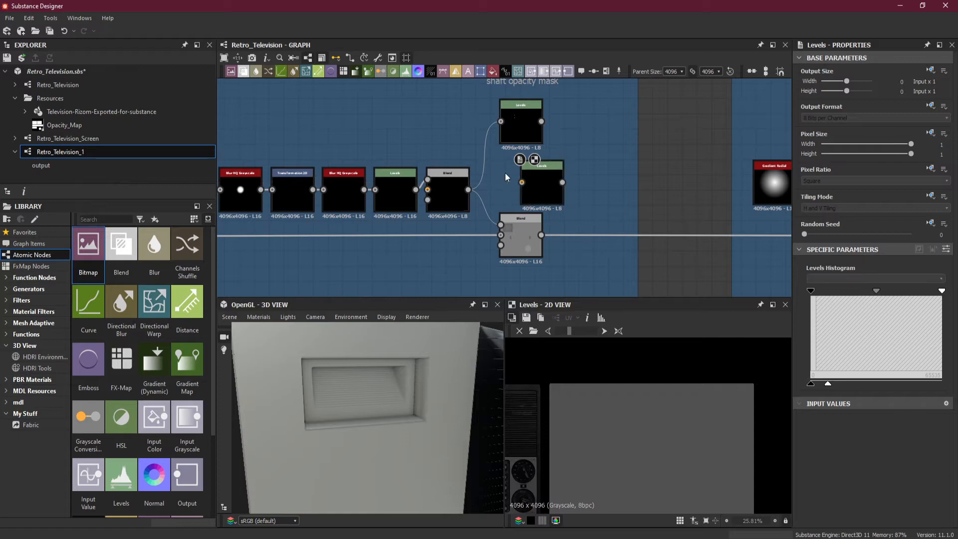
{"action": "left_click_drag", "start_coordinate": [562, 182], "coordinate": [502, 225]}
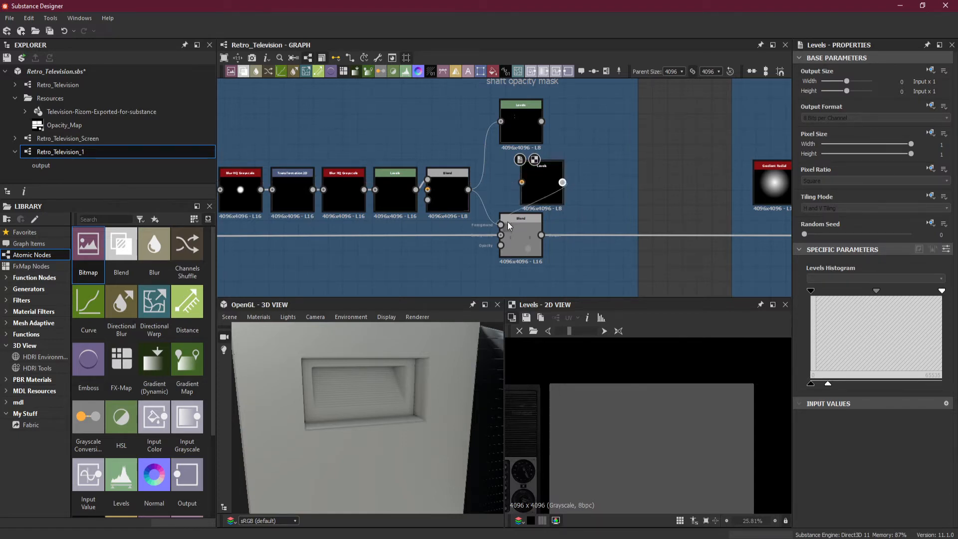
{"action": "left_click_drag", "start_coordinate": [468, 190], "coordinate": [530, 186]}
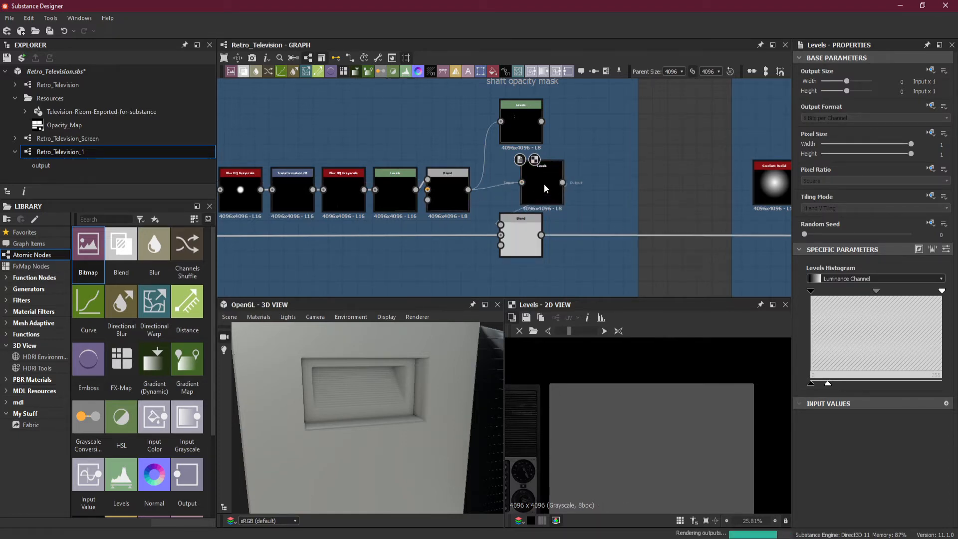
{"action": "left_click", "coordinate": [544, 183]}
{"action": "key", "text": "d"}
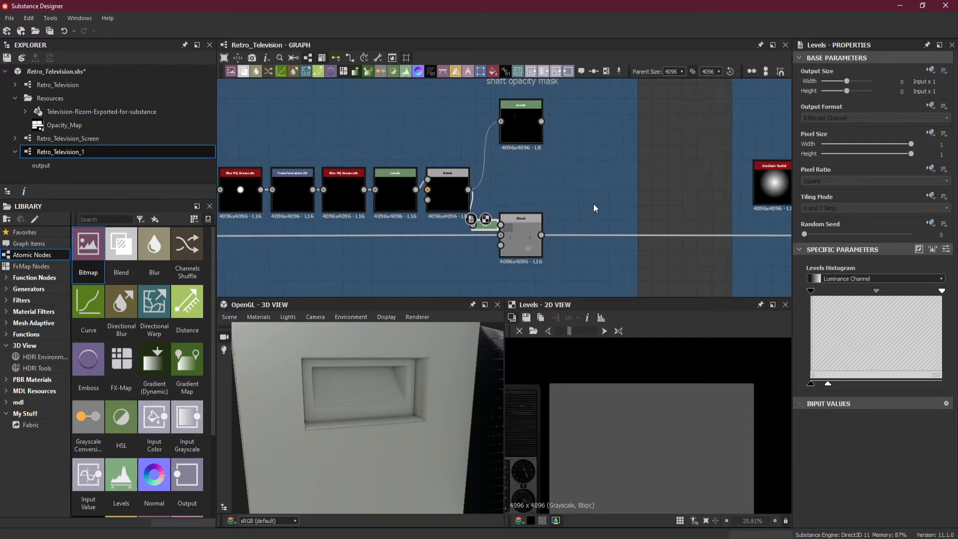
Step: Insert a docked copy of the reducing Levels node between the Mirror Grayscale and the main-line Knobs Shaft Blend
{"action": "scroll", "coordinate": [593, 205], "scroll_direction": "down", "scroll_amount": 3}
{"action": "middle_click_drag", "start_coordinate": [699, 212], "coordinate": [446, 235]}
{"action": "middle_click_drag", "start_coordinate": [636, 232], "coordinate": [566, 217]}
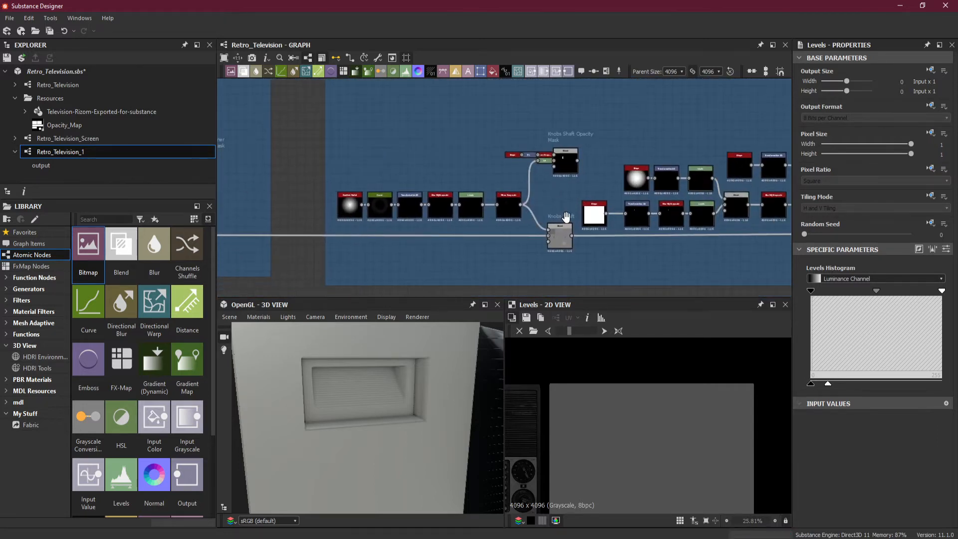
{"action": "scroll", "coordinate": [567, 216], "scroll_direction": "up", "scroll_amount": 2}
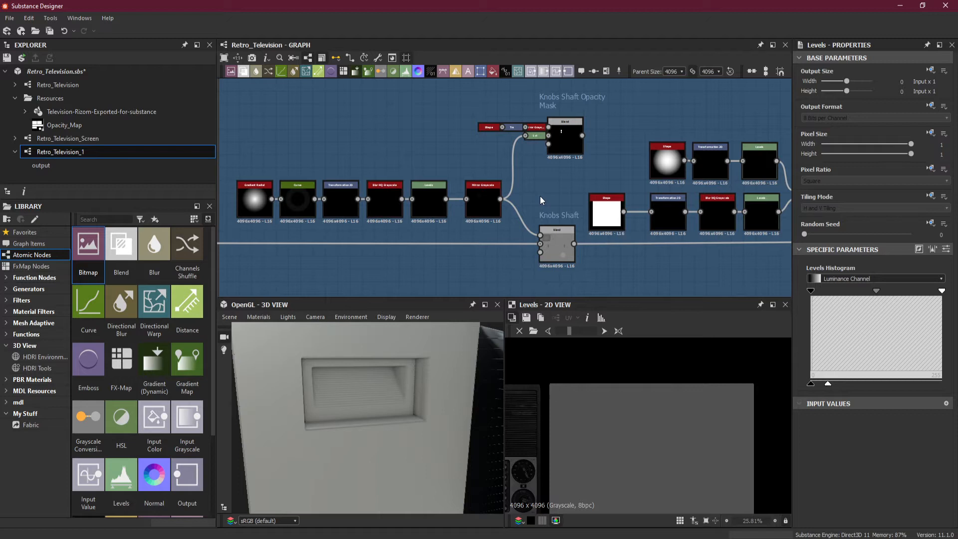
{"action": "key", "text": "ctrl+v"}
{"action": "left_click_drag", "start_coordinate": [505, 197], "coordinate": [541, 234]}
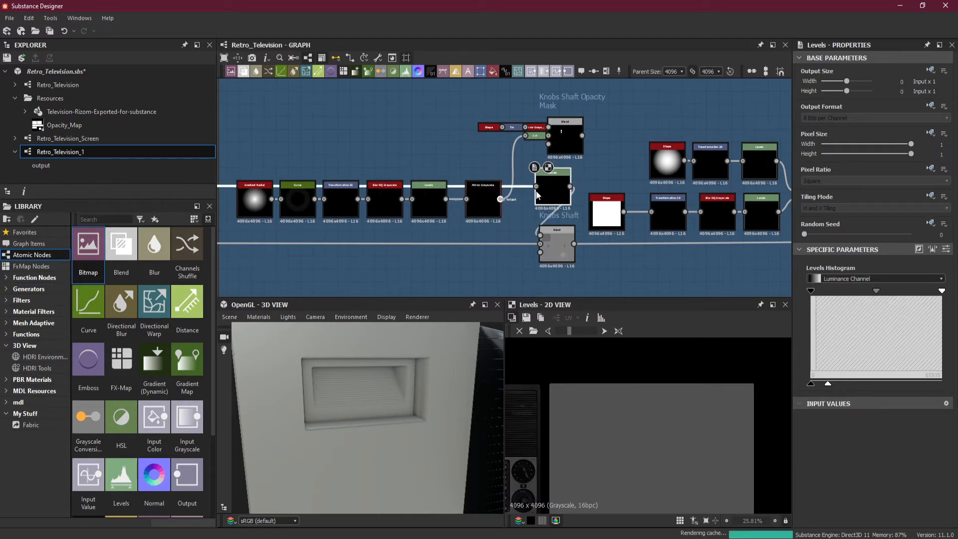
{"action": "left_click_drag", "start_coordinate": [539, 185], "coordinate": [539, 185]}
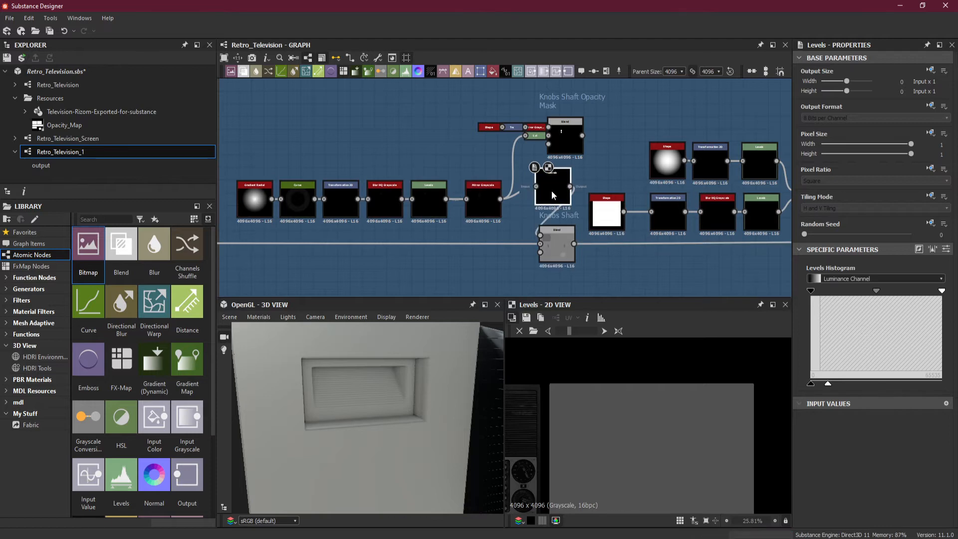
{"action": "key", "text": "d"}
Step: Insert a copy of the reducing Levels node between the knob chain's final Blend and the main-line Knobs Blend
{"action": "middle_click_drag", "start_coordinate": [625, 221], "coordinate": [448, 212]}
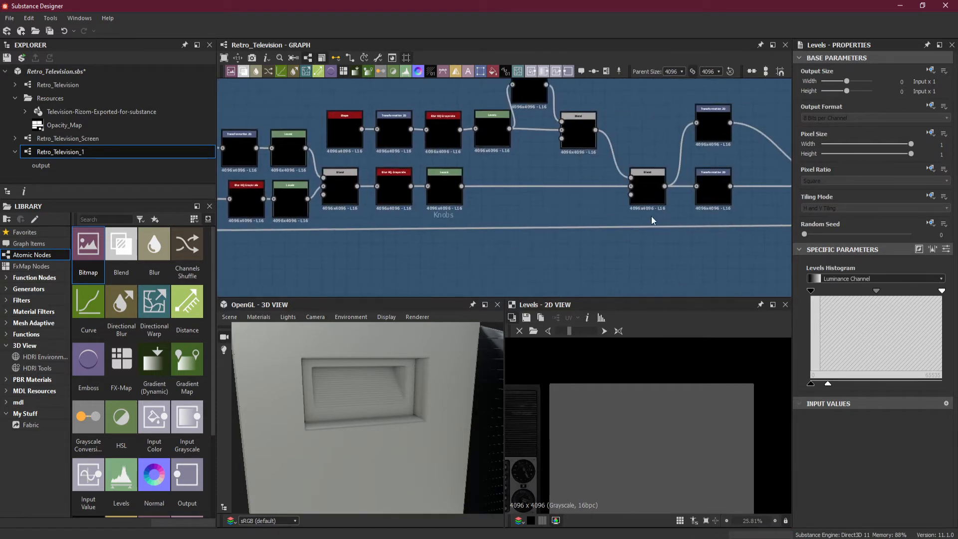
{"action": "middle_click_drag", "start_coordinate": [673, 216], "coordinate": [459, 210]}
{"action": "scroll", "coordinate": [664, 214], "scroll_direction": "down", "scroll_amount": 2}
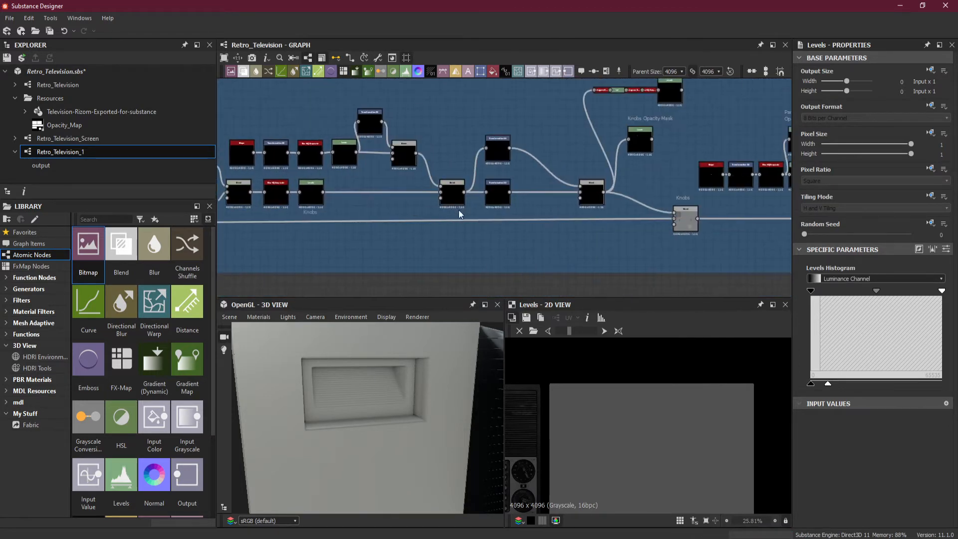
{"action": "scroll", "coordinate": [569, 214], "scroll_direction": "up", "scroll_amount": 4}
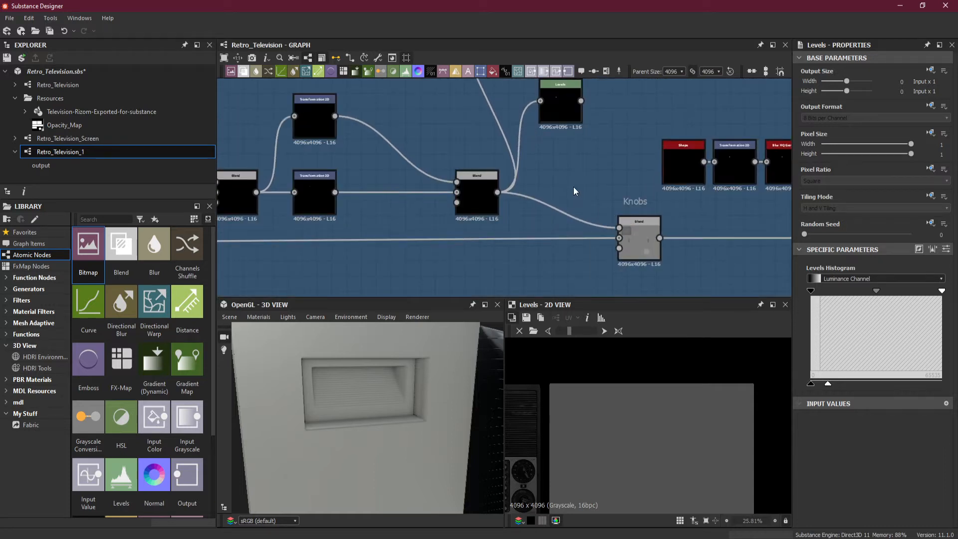
{"action": "key", "text": "ctrl+v"}
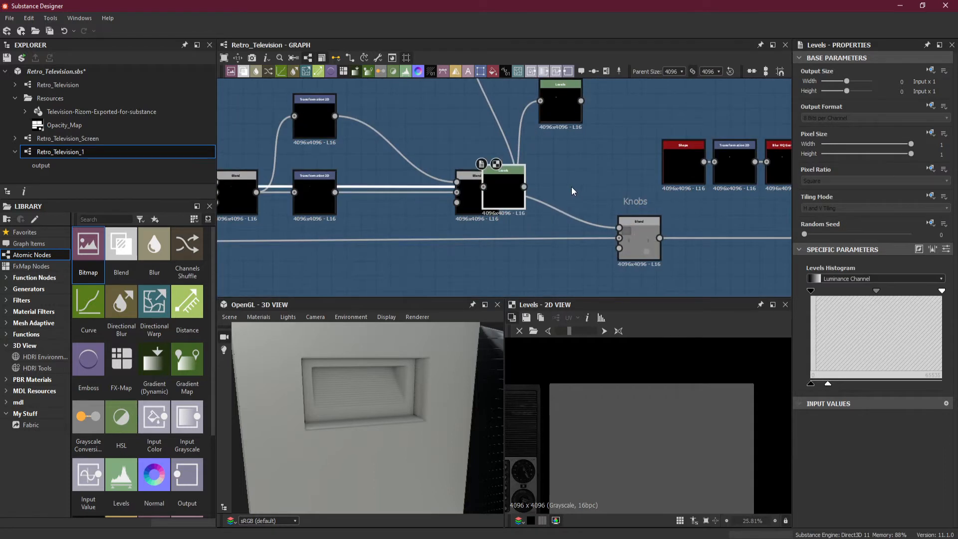
{"action": "left_click_drag", "start_coordinate": [517, 195], "coordinate": [605, 199]}
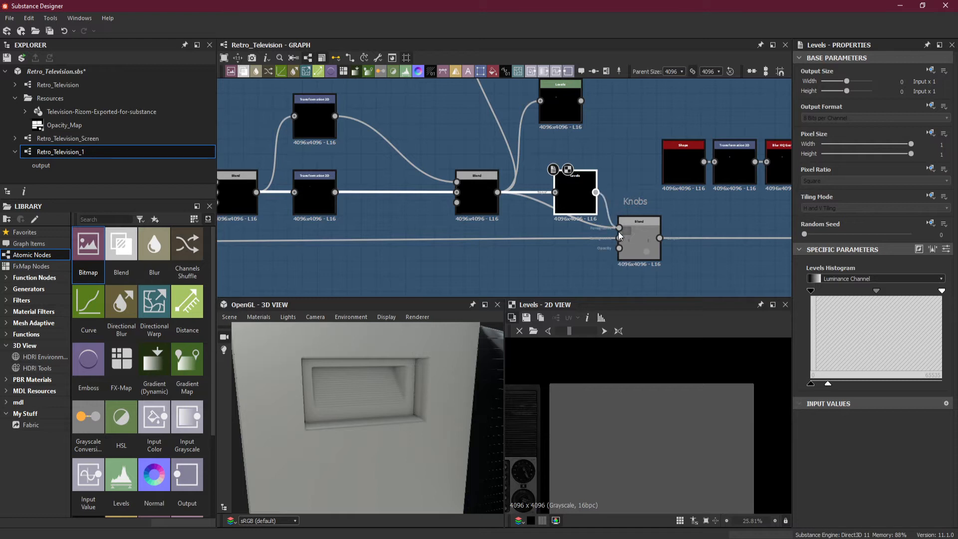
{"action": "left_click_drag", "start_coordinate": [618, 231], "coordinate": [618, 229]}
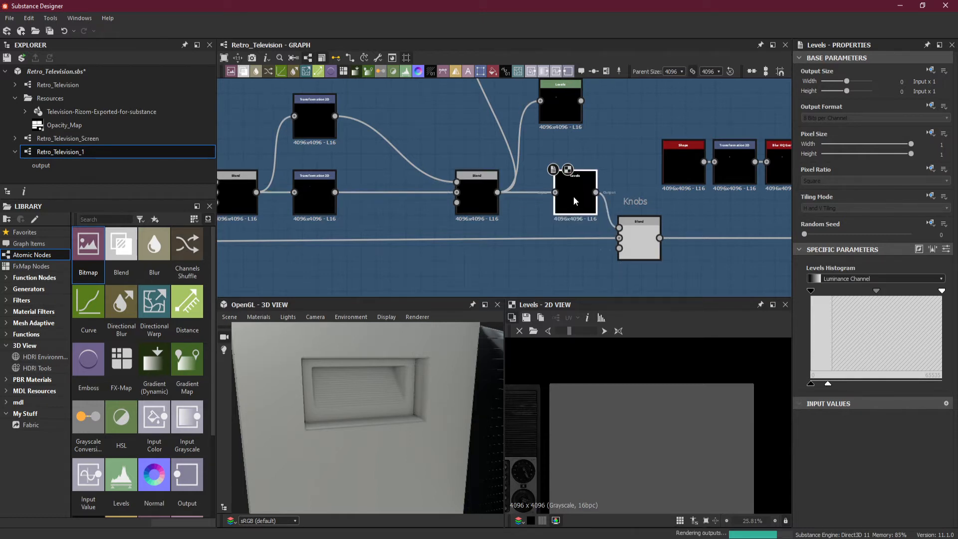
Step: Dock the Levels node to the Knobs Blend node that it feeds
{"action": "key", "text": "d"}
{"action": "left_click_drag", "start_coordinate": [344, 399], "coordinate": [371, 394]}
{"action": "scroll", "coordinate": [615, 193], "scroll_direction": "down", "scroll_amount": 2}
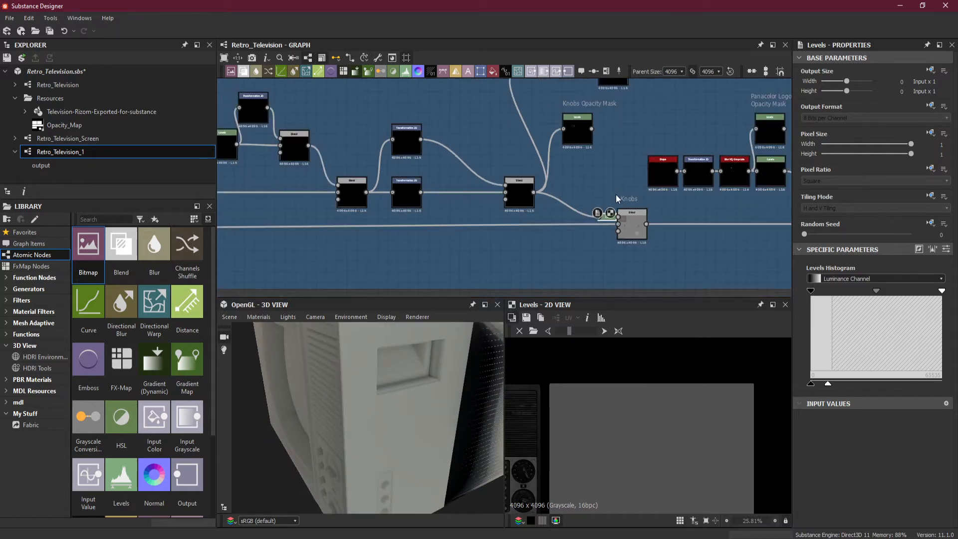
Step: Paste a copy of the Levels node into the link feeding the Panacolor Logo Shaft Blend and dock it there
{"action": "middle_click_drag", "start_coordinate": [615, 193], "coordinate": [389, 231]}
{"action": "scroll", "coordinate": [616, 218], "scroll_direction": "up", "scroll_amount": 2}
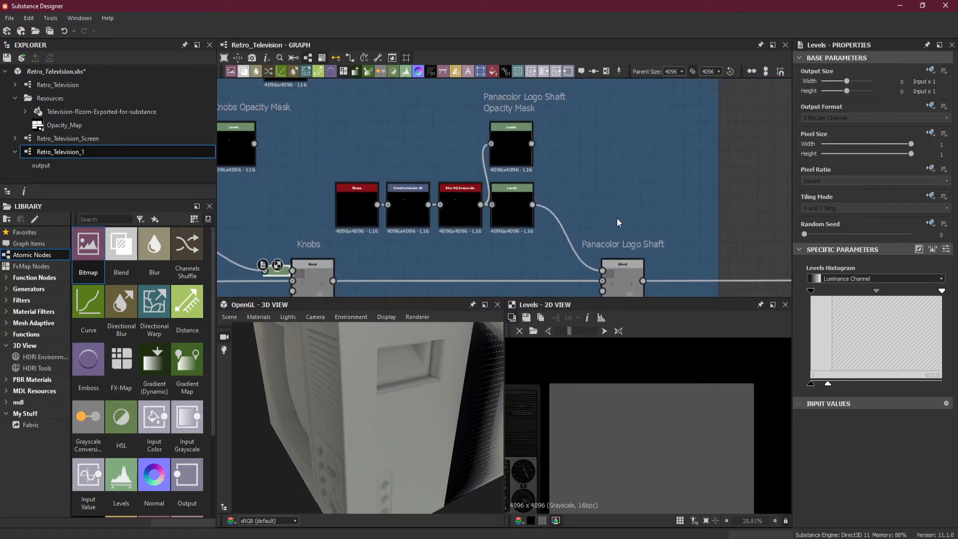
{"action": "key", "text": "ctrl+v"}
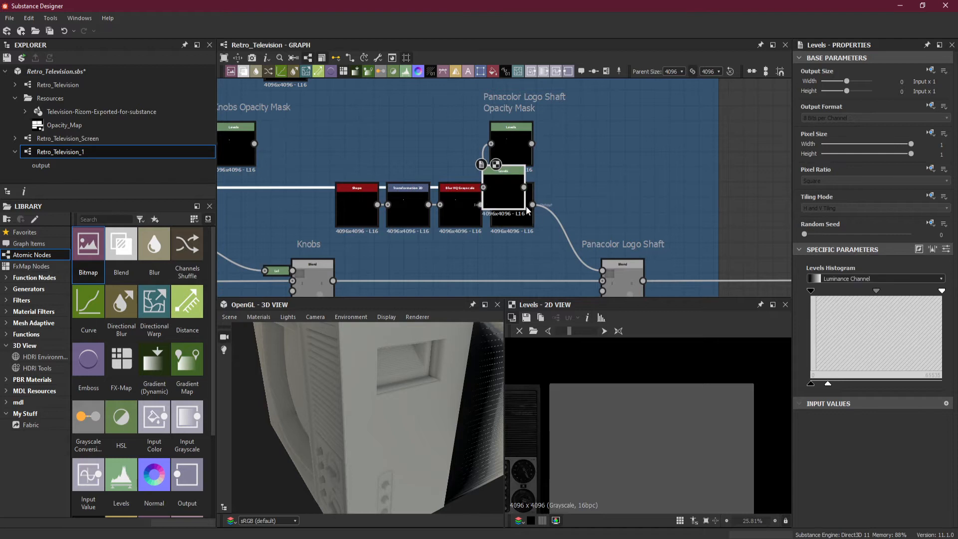
{"action": "left_click_drag", "start_coordinate": [506, 201], "coordinate": [591, 297]}
{"action": "key", "text": "Delete"}
Step: Examine the television's front knobs and side controls in the 3D view and the Front Knobs section of the graph
{"action": "left_click_drag", "start_coordinate": [341, 421], "coordinate": [382, 385]}
{"action": "scroll", "coordinate": [449, 422], "scroll_direction": "up", "scroll_amount": 5}
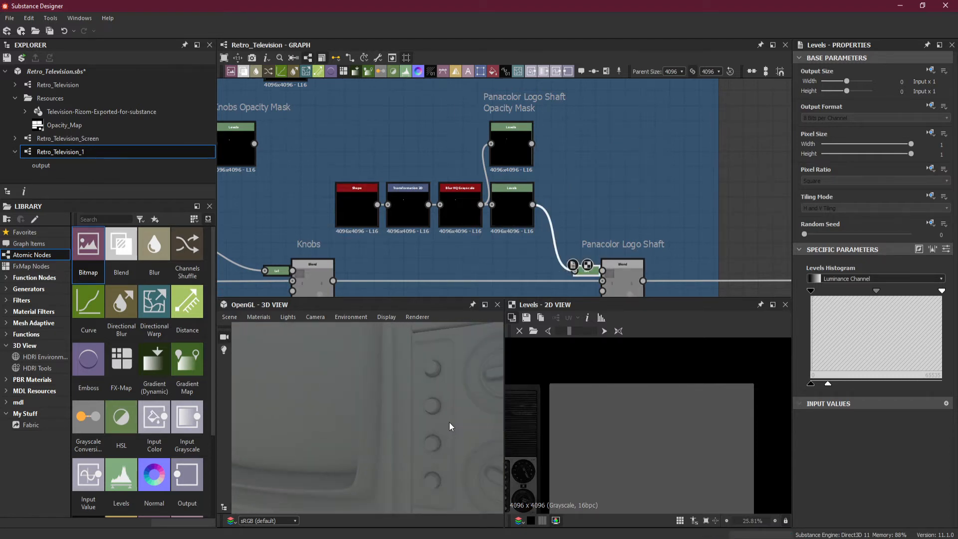
{"action": "left_click_drag", "start_coordinate": [449, 422], "coordinate": [424, 349]}
{"action": "scroll", "coordinate": [424, 349], "scroll_direction": "up", "scroll_amount": 4}
{"action": "right_click_drag", "start_coordinate": [424, 349], "coordinate": [424, 454]}
{"action": "left_click_drag", "start_coordinate": [424, 453], "coordinate": [402, 417]}
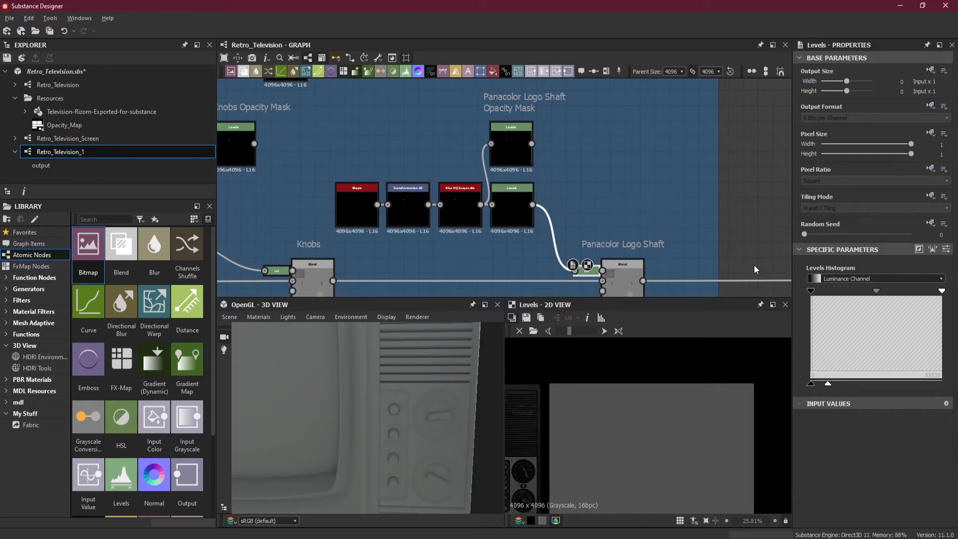
{"action": "scroll", "coordinate": [697, 217], "scroll_direction": "down", "scroll_amount": 5}
{"action": "middle_click_drag", "start_coordinate": [708, 220], "coordinate": [456, 194]}
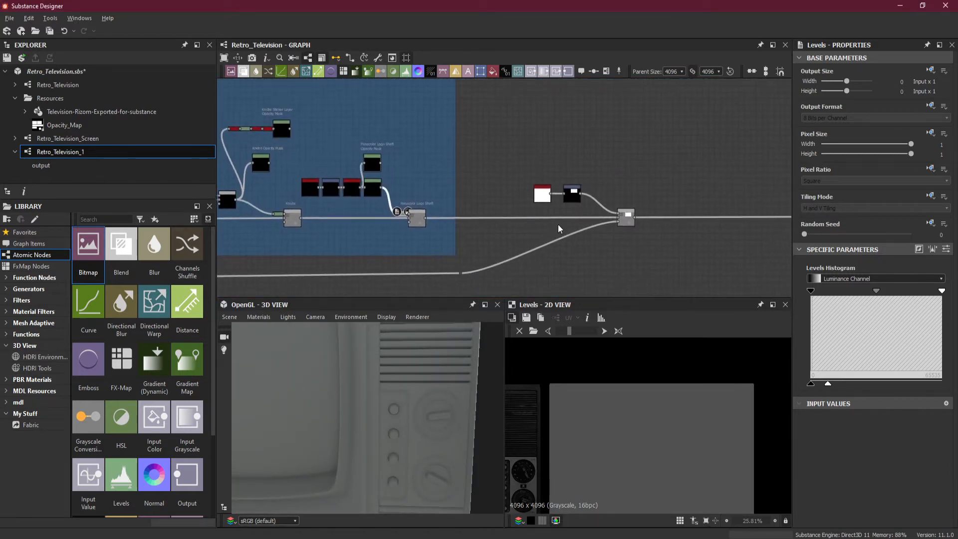
{"action": "scroll", "coordinate": [558, 224], "scroll_direction": "down", "scroll_amount": 3}
{"action": "middle_click_drag", "start_coordinate": [405, 221], "coordinate": [473, 228]}
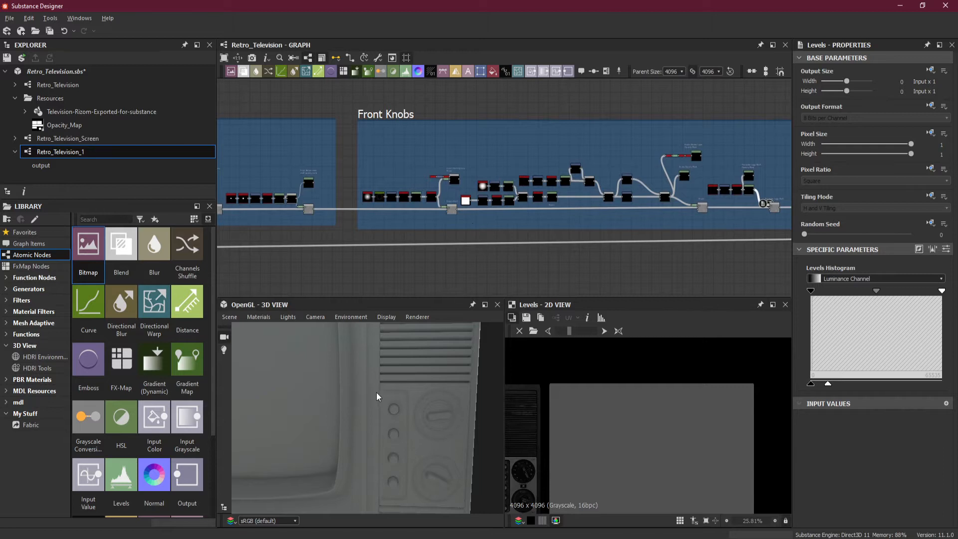
{"action": "right_click_drag", "start_coordinate": [377, 392], "coordinate": [291, 405]}
{"action": "left_click_drag", "start_coordinate": [291, 405], "coordinate": [259, 422]}
{"action": "right_click_drag", "start_coordinate": [368, 388], "coordinate": [357, 305]}
{"action": "left_click_drag", "start_coordinate": [359, 344], "coordinate": [432, 394]}
{"action": "scroll", "coordinate": [584, 205], "scroll_direction": "down", "scroll_amount": 1}
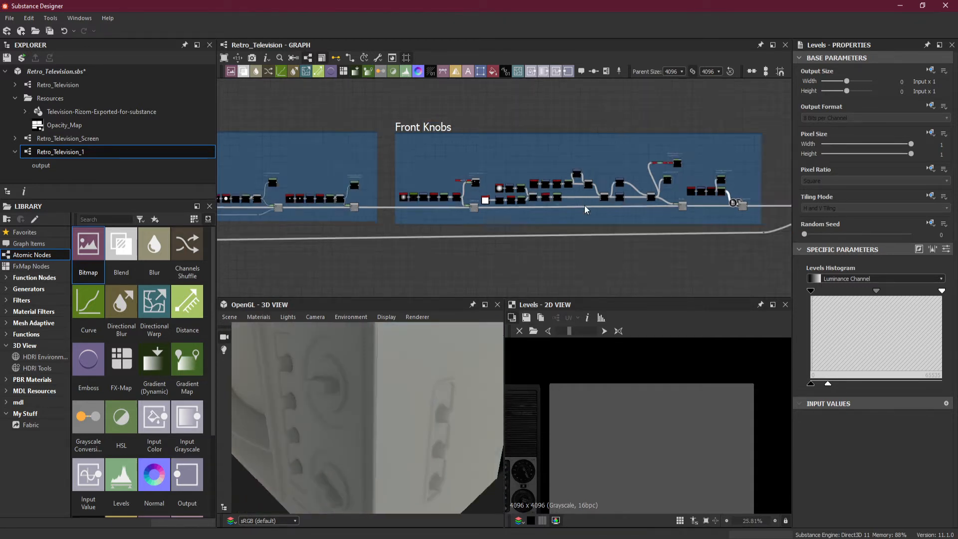
Step: Set the Height Depth of the Ambient Occlusion (HBAO) node to 0.5
{"action": "scroll", "coordinate": [584, 205], "scroll_direction": "down", "scroll_amount": 4}
{"action": "middle_click_drag", "start_coordinate": [659, 220], "coordinate": [473, 212]}
{"action": "scroll", "coordinate": [584, 196], "scroll_direction": "up", "scroll_amount": 6}
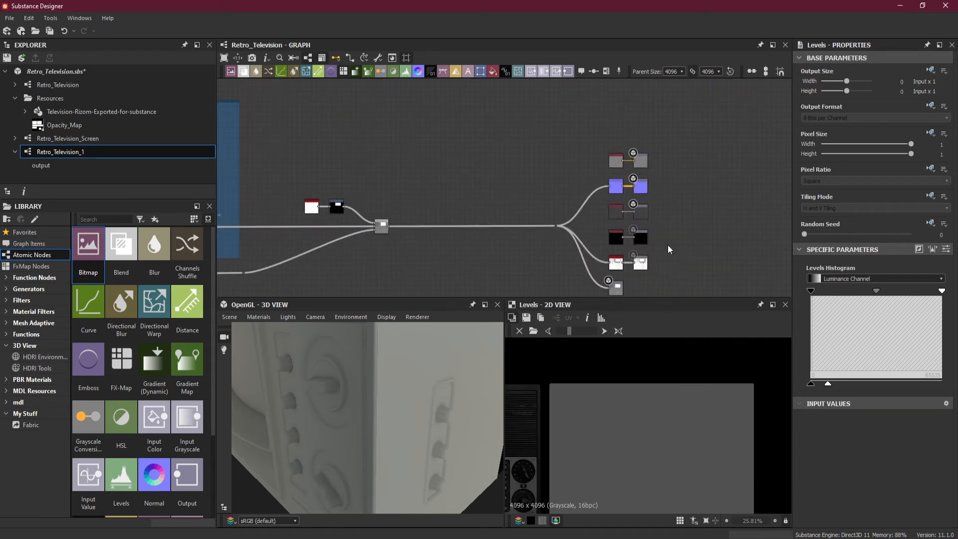
{"action": "scroll", "coordinate": [667, 246], "scroll_direction": "up", "scroll_amount": 4}
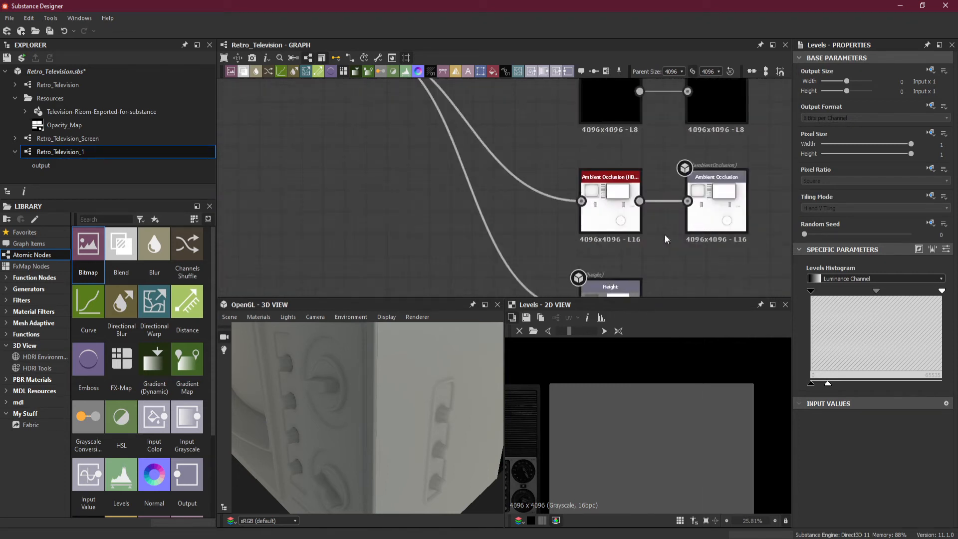
{"action": "left_click", "coordinate": [622, 220]}
{"action": "left_click_drag", "start_coordinate": [433, 420], "coordinate": [493, 391]}
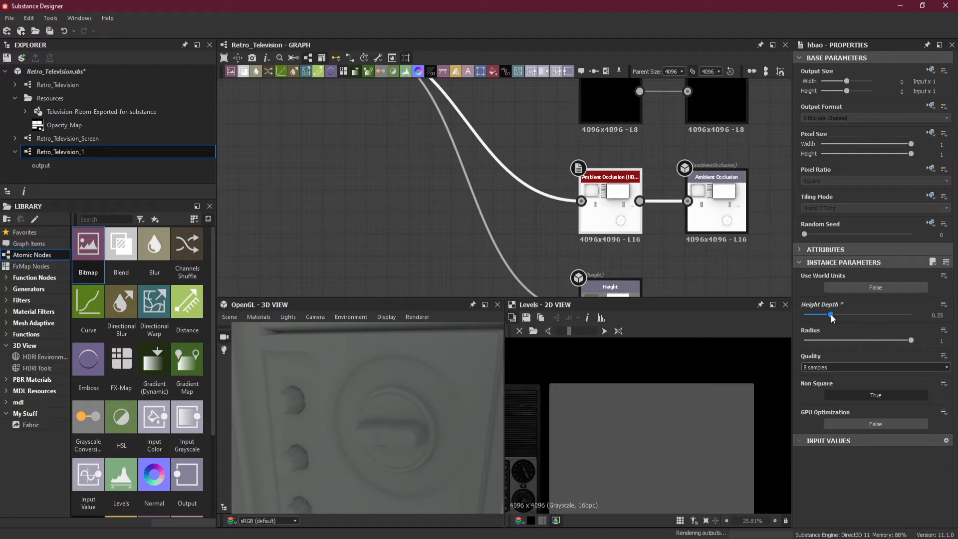
{"action": "left_click_drag", "start_coordinate": [831, 314], "coordinate": [855, 319]}
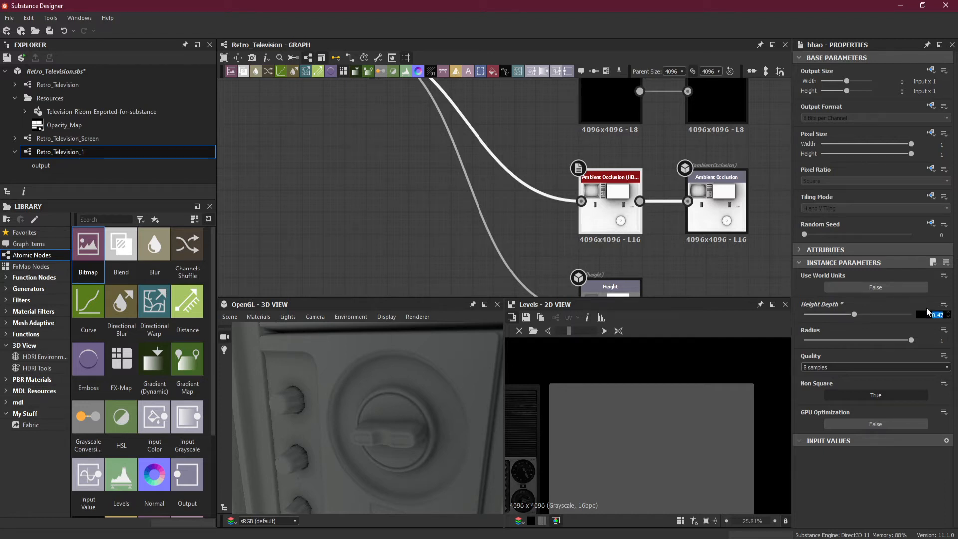
{"action": "type", "text": "0.5"}
{"action": "key", "text": "Return"}
Step: Inspect the ambient occlusion shading on the television's knobs and recessed side handle in the 3D view
{"action": "scroll", "coordinate": [391, 445], "scroll_direction": "down", "scroll_amount": 8}
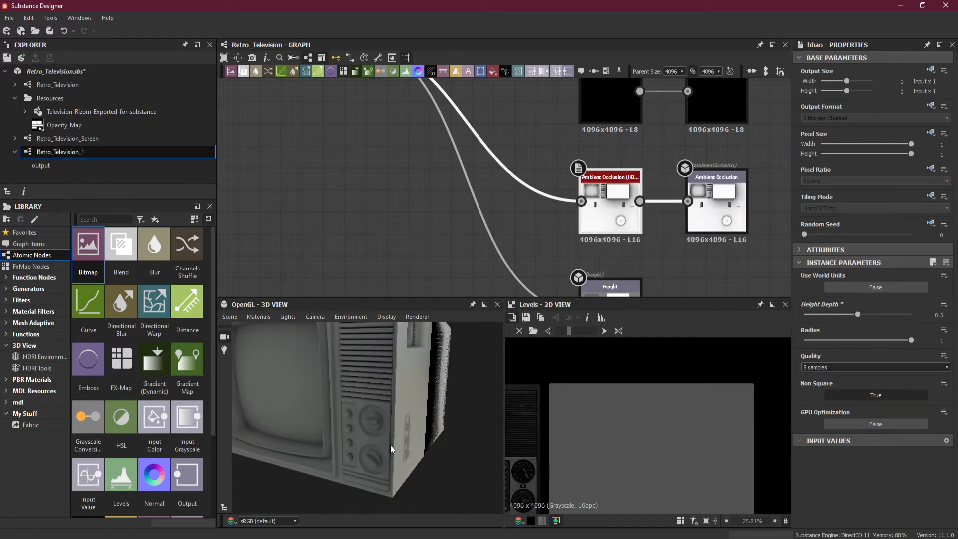
{"action": "left_click_drag", "start_coordinate": [390, 445], "coordinate": [392, 472]}
{"action": "scroll", "coordinate": [337, 409], "scroll_direction": "up", "scroll_amount": 3}
{"action": "scroll", "coordinate": [368, 432], "scroll_direction": "up", "scroll_amount": 3}
{"action": "scroll", "coordinate": [382, 439], "scroll_direction": "down", "scroll_amount": 5}
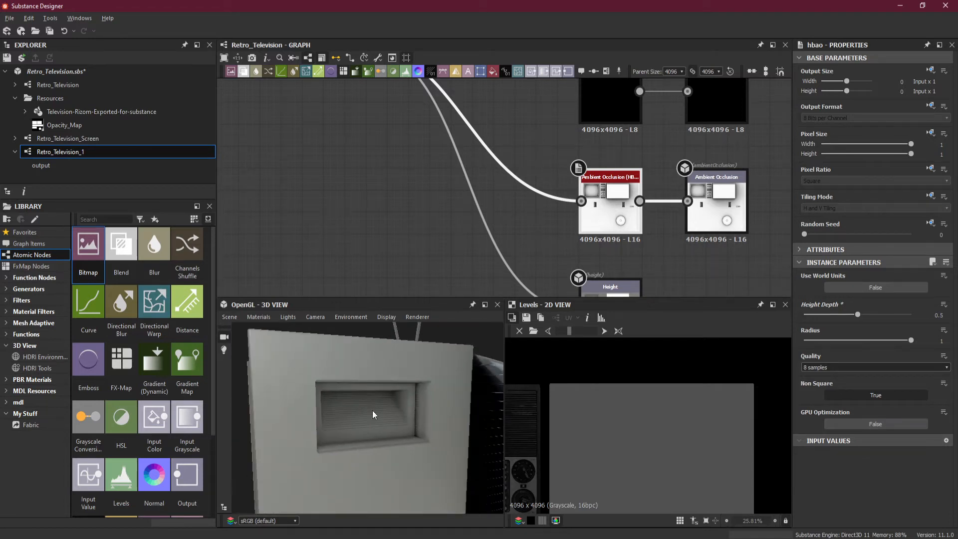
{"action": "left_click_drag", "start_coordinate": [372, 410], "coordinate": [358, 443]}
Step: Review the graph sections from the outputs back to the UV Shells Mask, and examine the Side Panel nodes alongside the model
{"action": "scroll", "coordinate": [416, 219], "scroll_direction": "down", "scroll_amount": 10}
{"action": "middle_click_drag", "start_coordinate": [323, 233], "coordinate": [531, 243]}
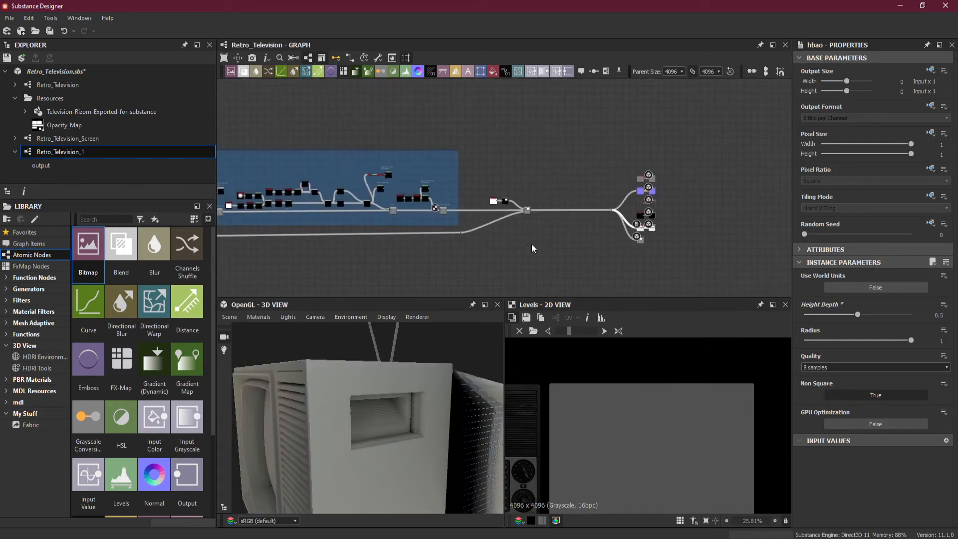
{"action": "middle_click_drag", "start_coordinate": [389, 206], "coordinate": [588, 213]}
{"action": "middle_click_drag", "start_coordinate": [386, 207], "coordinate": [603, 217]}
{"action": "middle_click_drag", "start_coordinate": [383, 222], "coordinate": [570, 241]}
{"action": "middle_click_drag", "start_coordinate": [387, 242], "coordinate": [579, 241]}
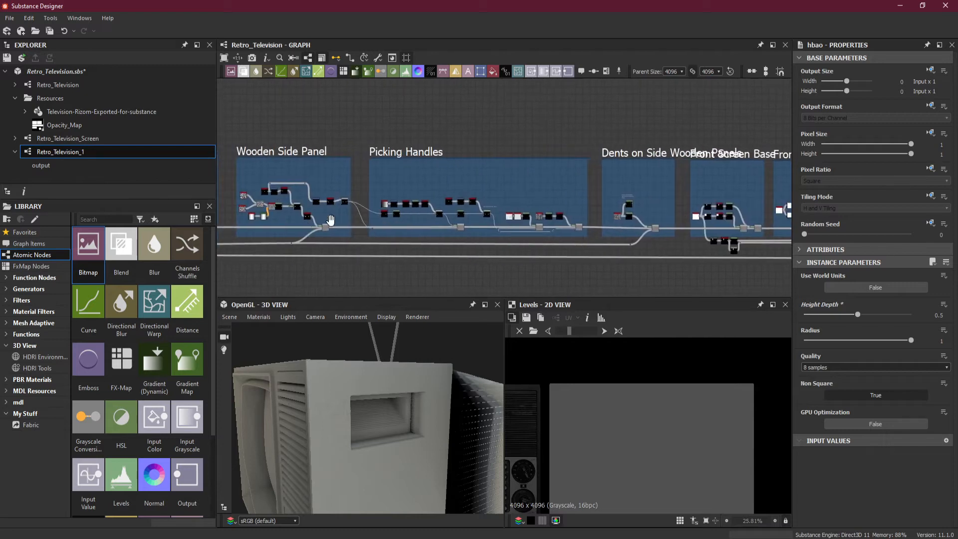
{"action": "middle_click_drag", "start_coordinate": [327, 216], "coordinate": [445, 217]}
{"action": "middle_click_drag", "start_coordinate": [324, 198], "coordinate": [572, 208]}
{"action": "scroll", "coordinate": [385, 216], "scroll_direction": "down", "scroll_amount": 4}
{"action": "middle_click_drag", "start_coordinate": [359, 217], "coordinate": [541, 222]}
{"action": "scroll", "coordinate": [542, 222], "scroll_direction": "up", "scroll_amount": 4}
{"action": "middle_click_drag", "start_coordinate": [614, 218], "coordinate": [492, 218]}
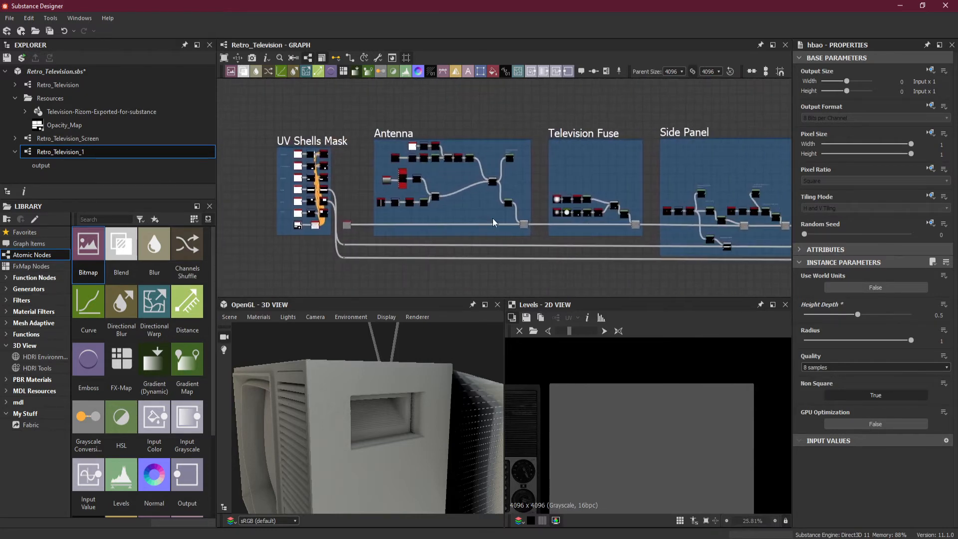
{"action": "middle_click_drag", "start_coordinate": [611, 188], "coordinate": [451, 189]}
{"action": "mouse_move", "coordinate": [324, 393]}
{"action": "left_mouse_down"}
{"action": "mouse_move", "coordinate": [338, 391]}
{"action": "mouse_move", "coordinate": [312, 393]}
{"action": "left_mouse_up"}
{"action": "scroll", "coordinate": [576, 213], "scroll_direction": "up", "scroll_amount": 7}
{"action": "middle_click_drag", "start_coordinate": [534, 254], "coordinate": [535, 226]}
{"action": "mouse_move", "coordinate": [375, 373]}
{"action": "left_mouse_down"}
{"action": "mouse_move", "coordinate": [402, 406]}
{"action": "mouse_move", "coordinate": [377, 389]}
{"action": "left_mouse_up"}
{"action": "scroll", "coordinate": [343, 390], "scroll_direction": "up", "scroll_amount": 3}
{"action": "middle_click_drag", "start_coordinate": [516, 134], "coordinate": [525, 287]}
{"action": "scroll", "coordinate": [508, 187], "scroll_direction": "down", "scroll_amount": 3}
{"action": "middle_click_drag", "start_coordinate": [509, 188], "coordinate": [500, 163]}
{"action": "scroll", "coordinate": [484, 169], "scroll_direction": "up", "scroll_amount": 4}
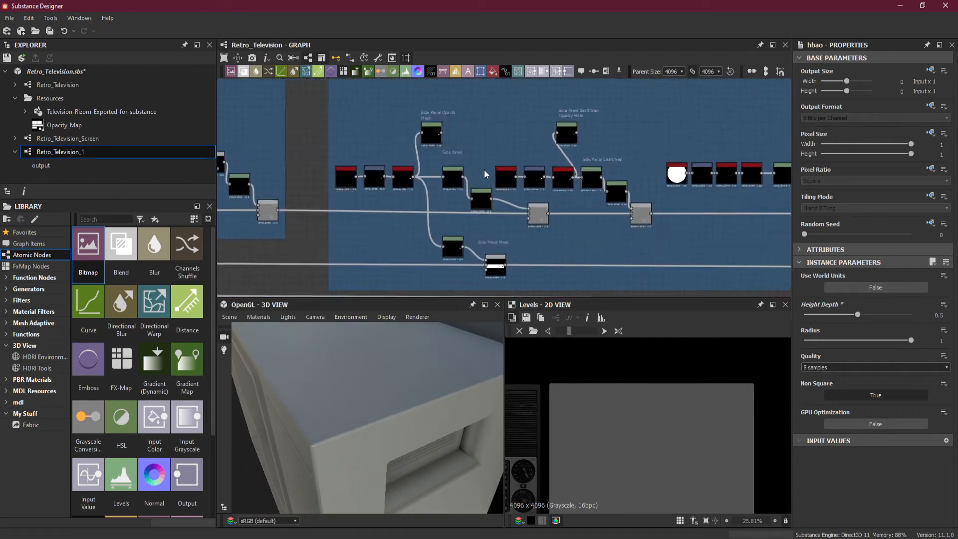
Step: Try raising the output white level of the Levels node feeding the Side Panel Blend to maximum, and undo the level changes
{"action": "left_click", "coordinate": [483, 230]}
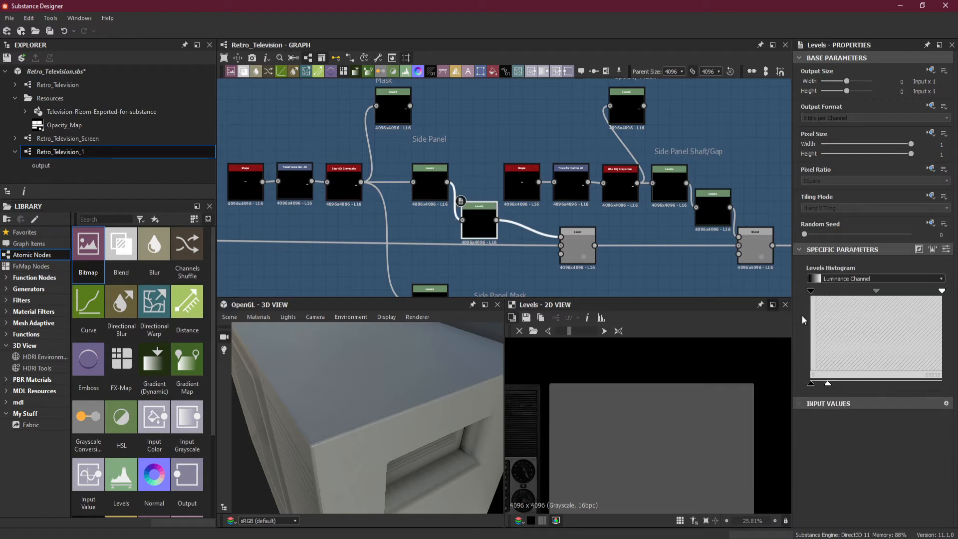
{"action": "left_click_drag", "start_coordinate": [828, 383], "coordinate": [948, 388]}
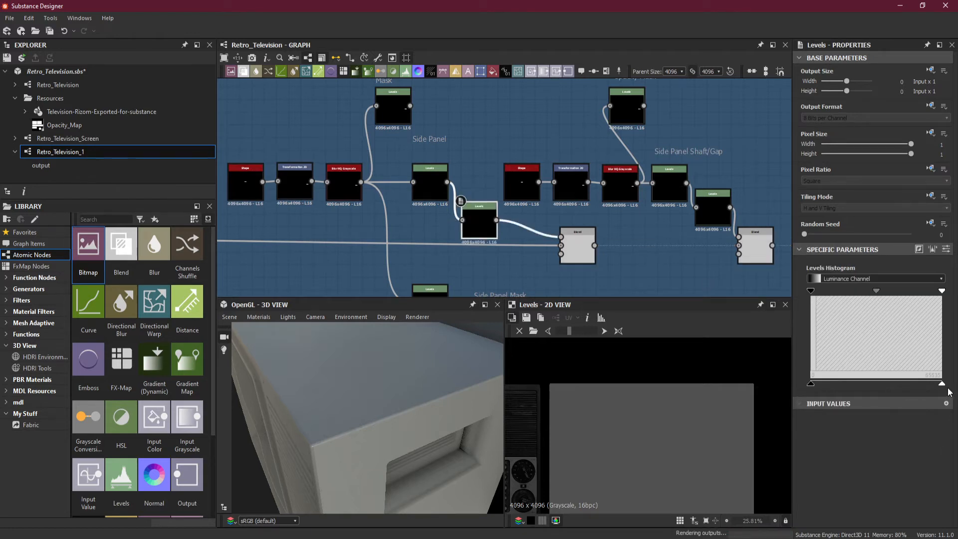
{"action": "left_click_drag", "start_coordinate": [454, 395], "coordinate": [367, 373]}
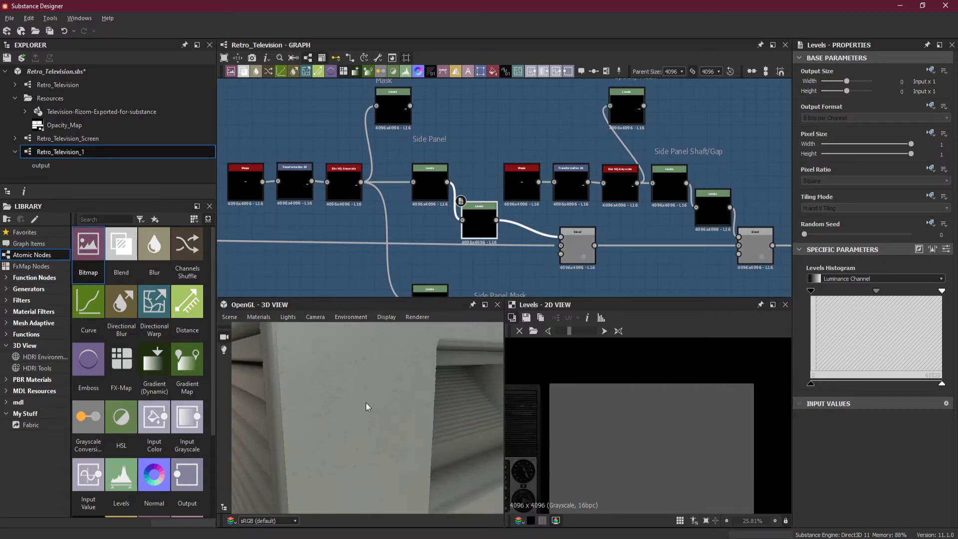
{"action": "left_click_drag", "start_coordinate": [366, 406], "coordinate": [405, 400]}
{"action": "left_click_drag", "start_coordinate": [936, 386], "coordinate": [824, 394]}
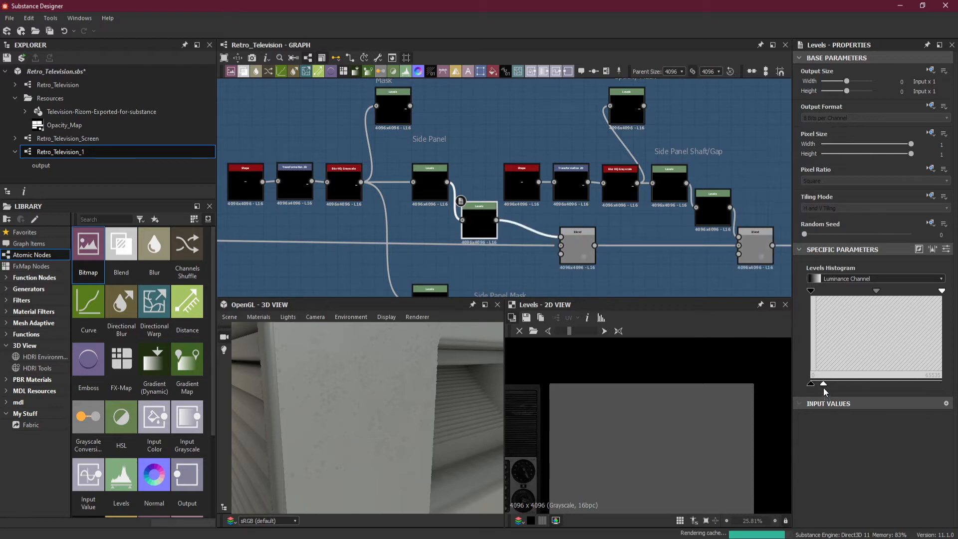
{"action": "key", "text": "ctrl+z"}
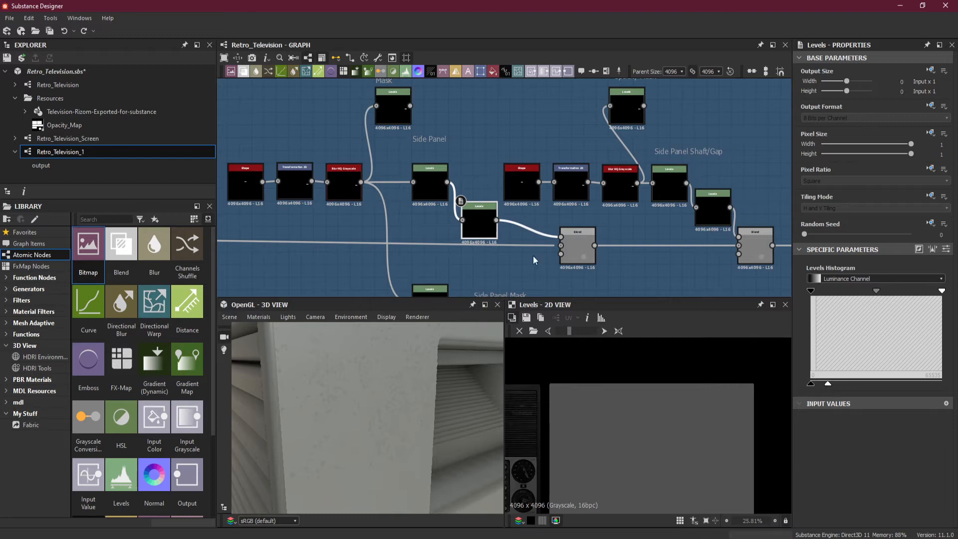
Step: Check the Side Panel Shaft/Gap opacity mask Levels, the side knobs on the model and the remaining Side Panel nodes
{"action": "scroll", "coordinate": [533, 256], "scroll_direction": "down", "scroll_amount": 8}
{"action": "scroll", "coordinate": [596, 205], "scroll_direction": "up", "scroll_amount": 2}
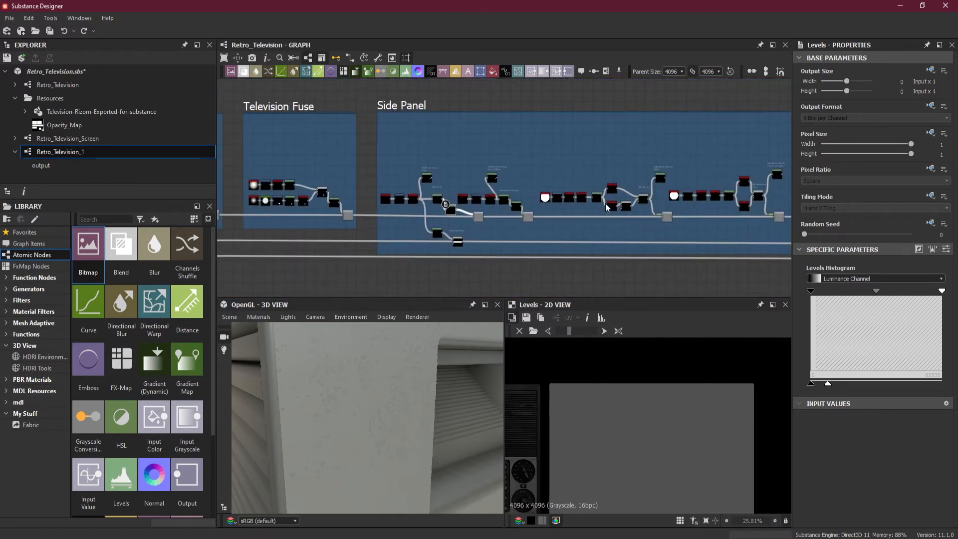
{"action": "scroll", "coordinate": [623, 224], "scroll_direction": "up", "scroll_amount": 6}
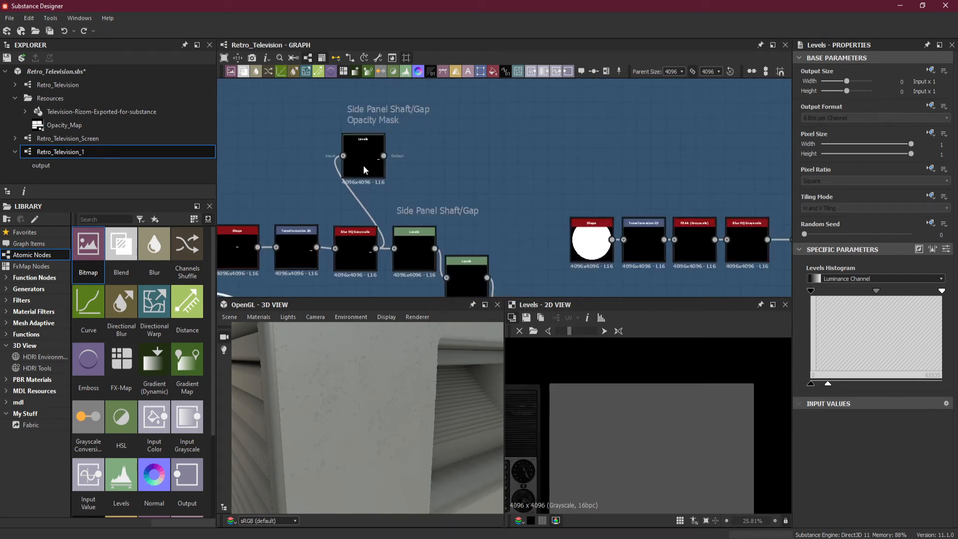
{"action": "left_click", "coordinate": [364, 166]}
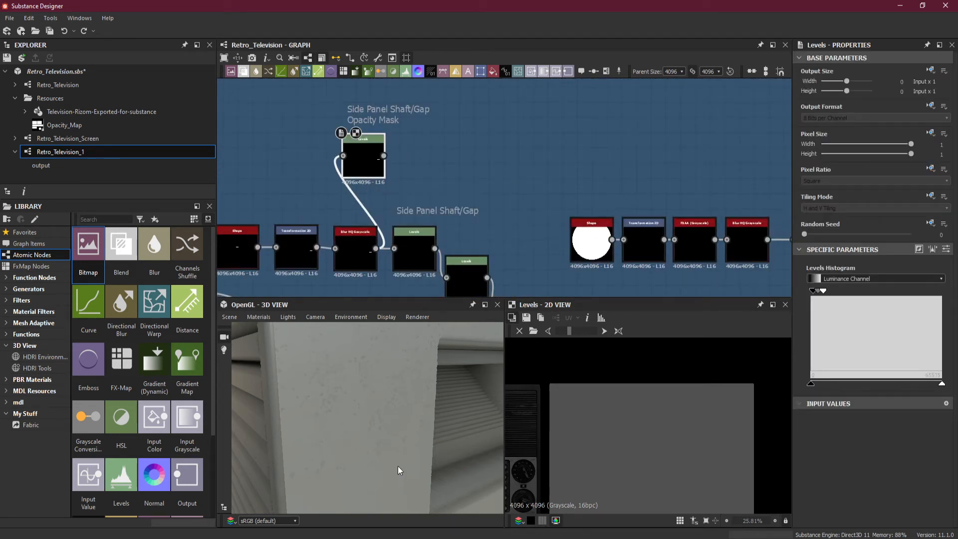
{"action": "scroll", "coordinate": [399, 470], "scroll_direction": "down", "scroll_amount": 5}
{"action": "left_click_drag", "start_coordinate": [402, 464], "coordinate": [381, 423]}
{"action": "scroll", "coordinate": [384, 418], "scroll_direction": "up", "scroll_amount": 4}
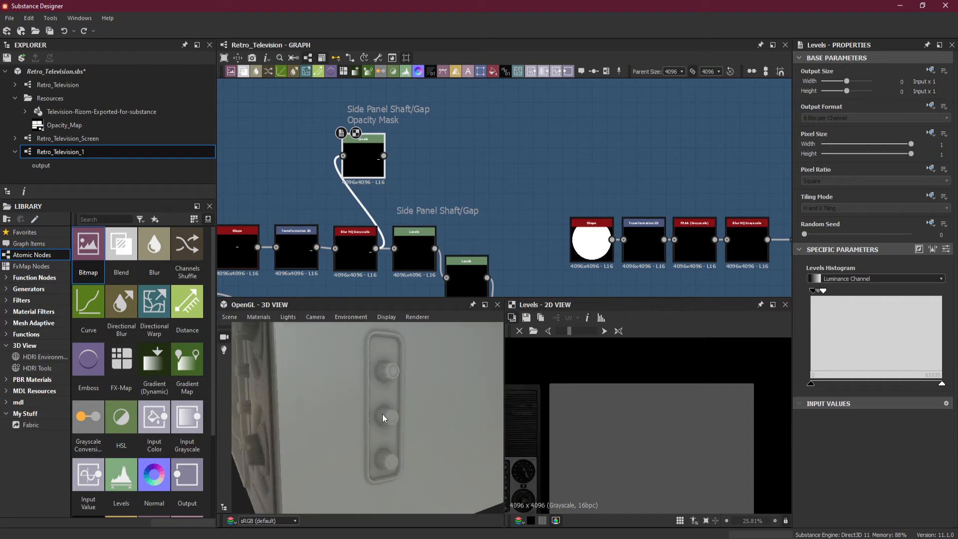
{"action": "scroll", "coordinate": [441, 276], "scroll_direction": "down", "scroll_amount": 8}
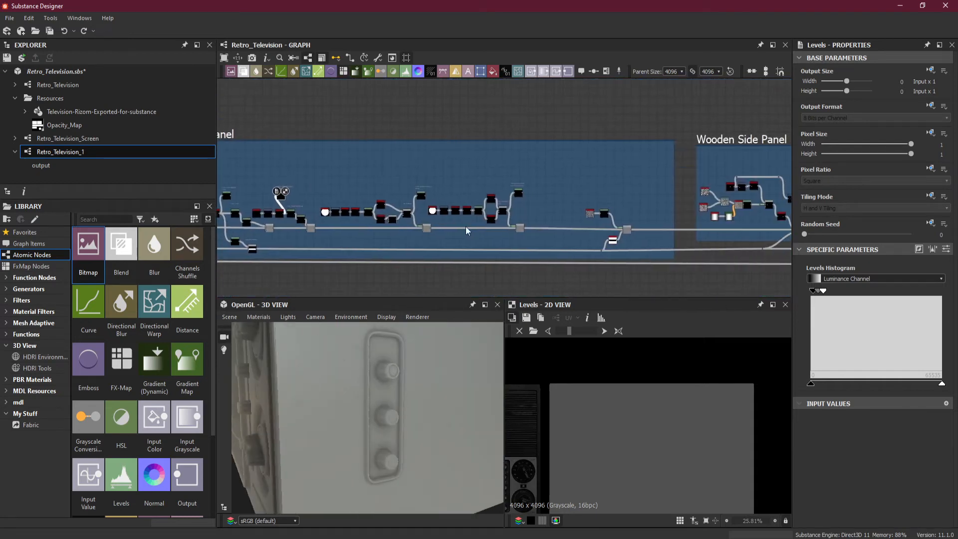
{"action": "scroll", "coordinate": [529, 226], "scroll_direction": "up", "scroll_amount": 6}
{"action": "scroll", "coordinate": [488, 215], "scroll_direction": "down", "scroll_amount": 6}
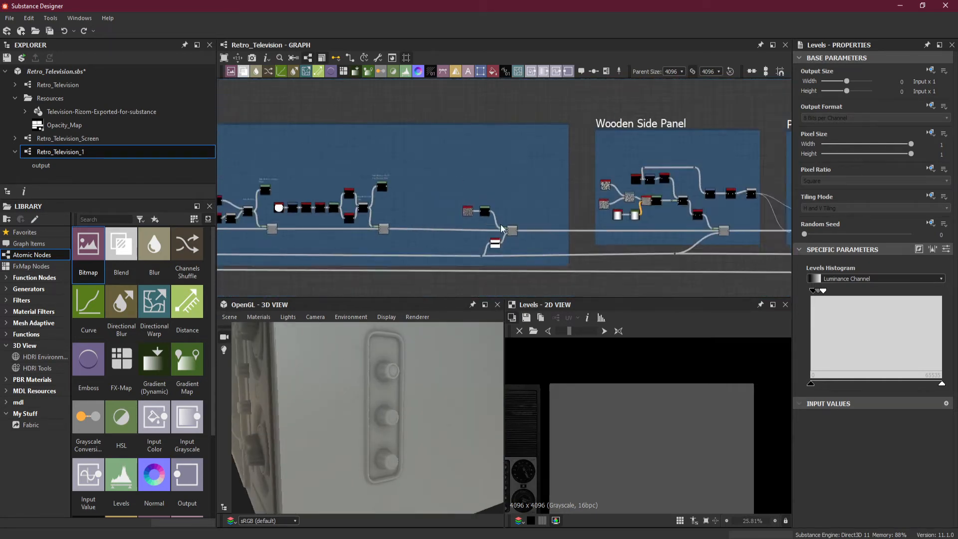
{"action": "scroll", "coordinate": [501, 224], "scroll_direction": "up", "scroll_amount": 5}
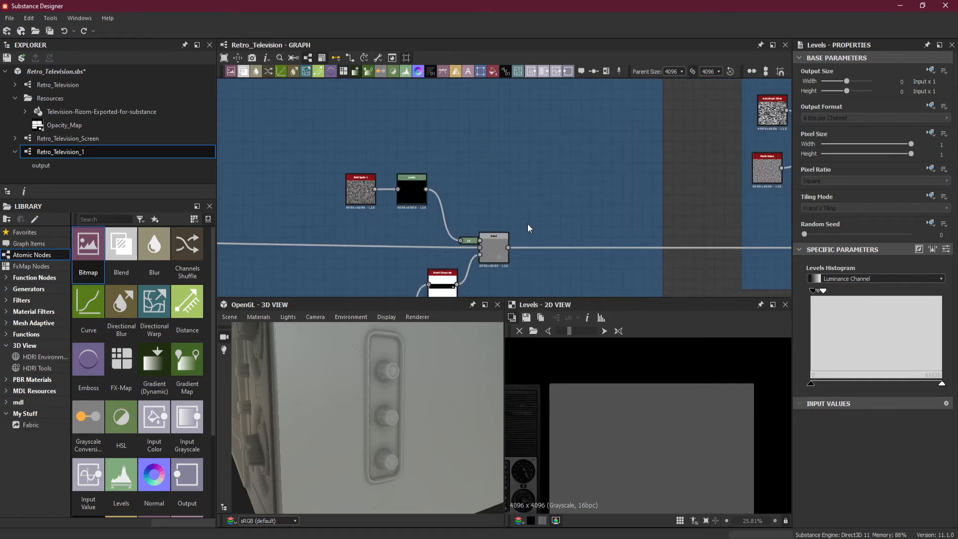
{"action": "scroll", "coordinate": [528, 219], "scroll_direction": "down", "scroll_amount": 5}
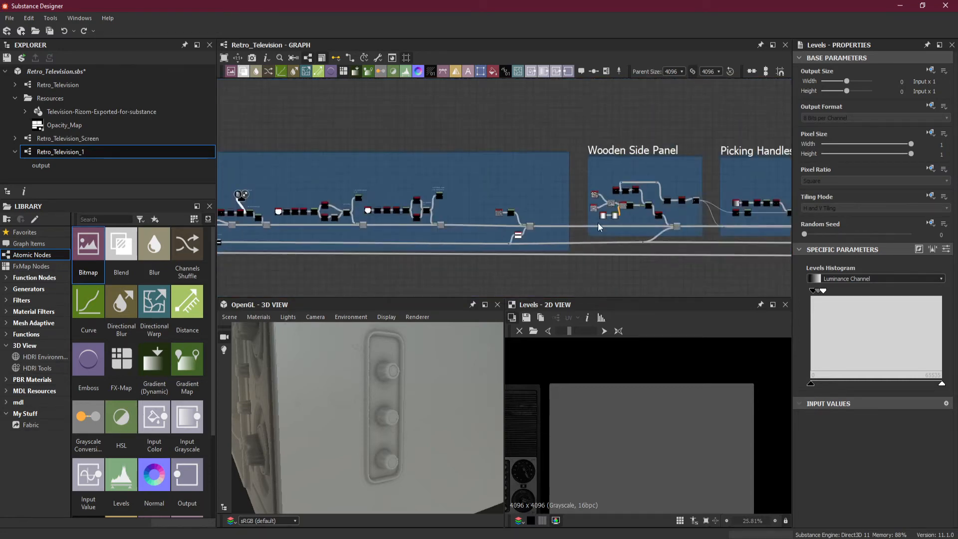
Step: Raise the output white level of the docked Levels node between the Mirror Grayscale and the final Blend of the Wooden Side Panel
{"action": "scroll", "coordinate": [548, 217], "scroll_direction": "up", "scroll_amount": 2}
{"action": "scroll", "coordinate": [548, 216], "scroll_direction": "up", "scroll_amount": 4}
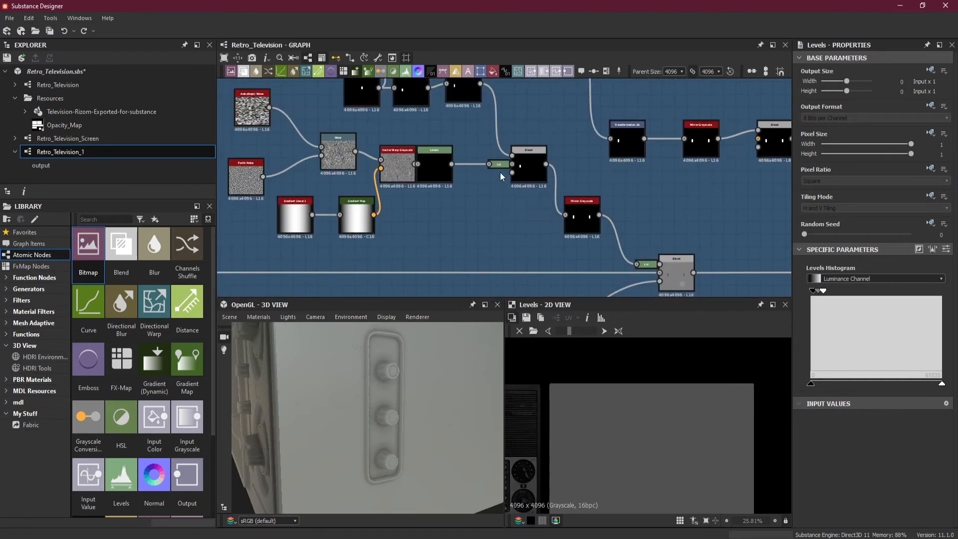
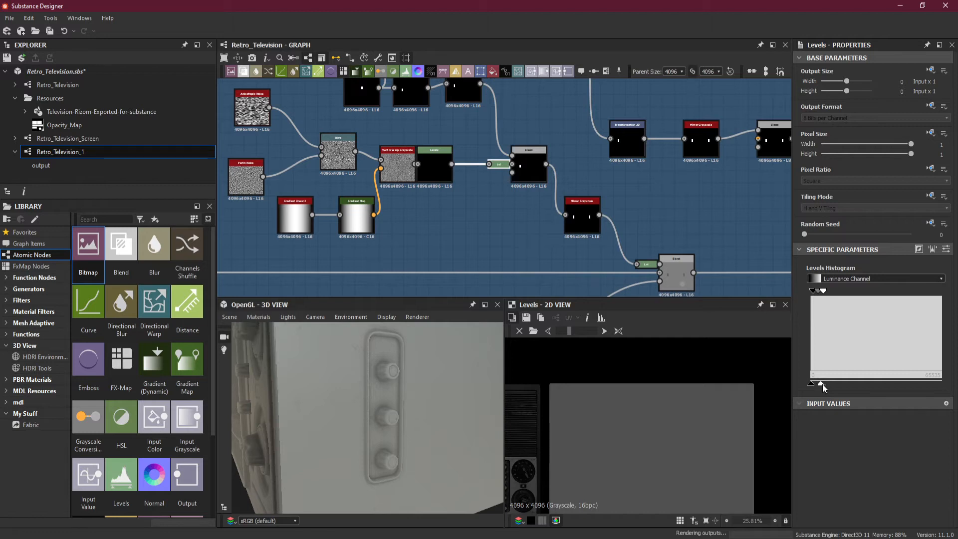
{"action": "left_click_drag", "start_coordinate": [345, 394], "coordinate": [370, 396]}
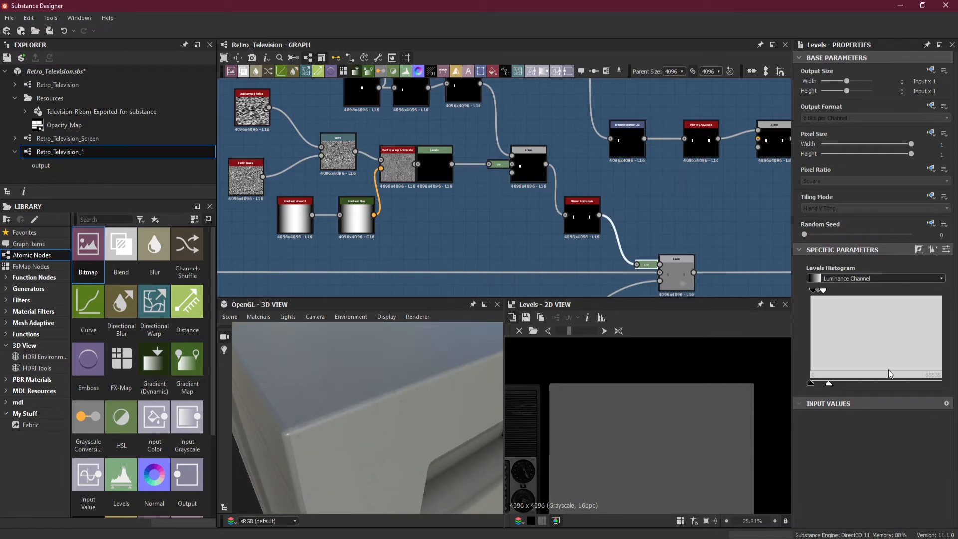
{"action": "double_click", "coordinate": [645, 267]}
{"action": "left_click_drag", "start_coordinate": [914, 384], "coordinate": [916, 384]}
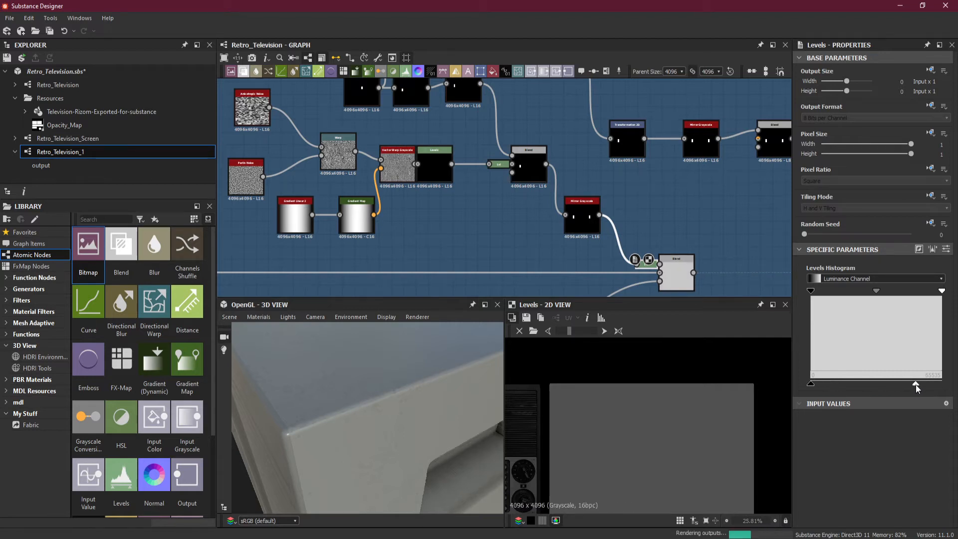
Step: Lower the output white level of the docked Levels node between the Mirror Grayscale and the final Wooden Side Panel Blend to near black
{"action": "left_click_drag", "start_coordinate": [420, 434], "coordinate": [408, 411]}
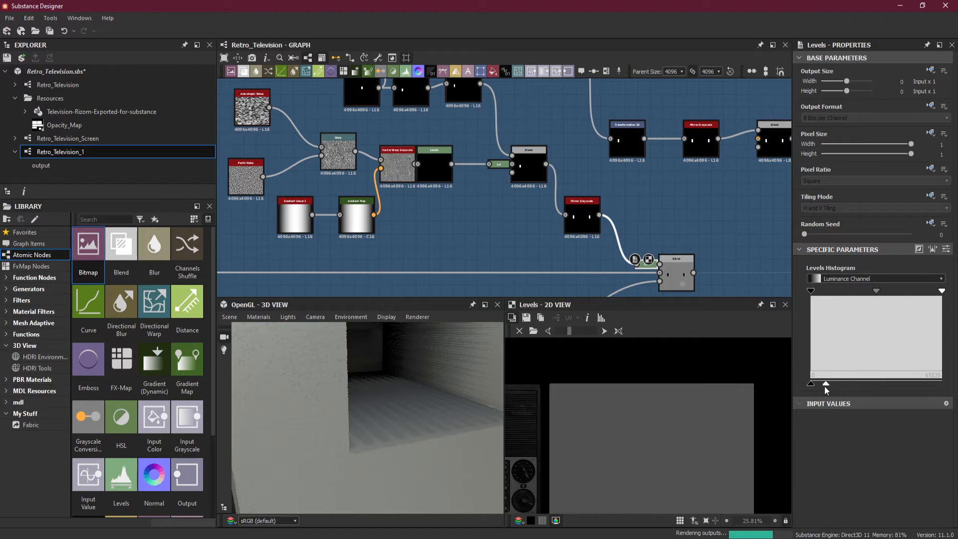
{"action": "left_click_drag", "start_coordinate": [824, 385], "coordinate": [818, 388]}
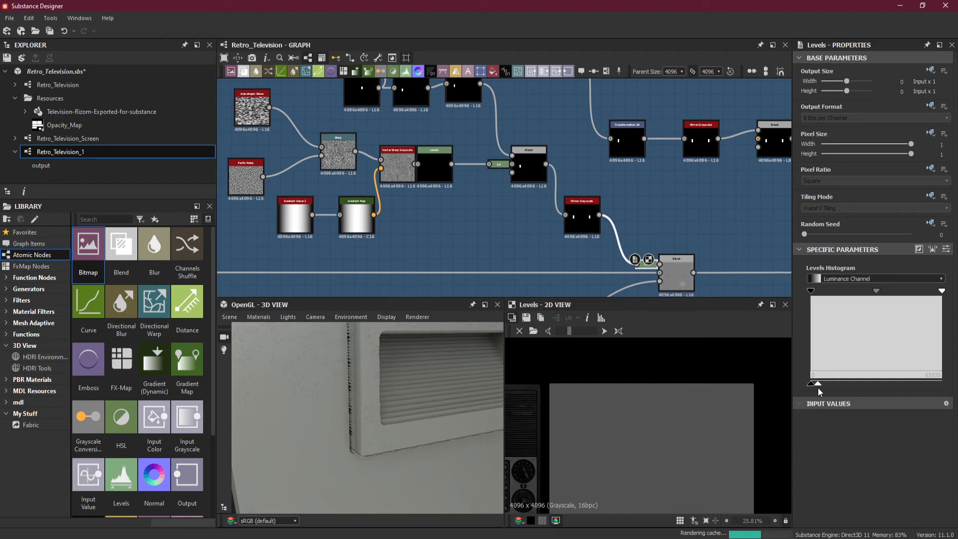
{"action": "left_click_drag", "start_coordinate": [405, 446], "coordinate": [376, 438]}
{"action": "left_click_drag", "start_coordinate": [328, 478], "coordinate": [329, 453]}
{"action": "left_click_drag", "start_coordinate": [817, 386], "coordinate": [819, 384]}
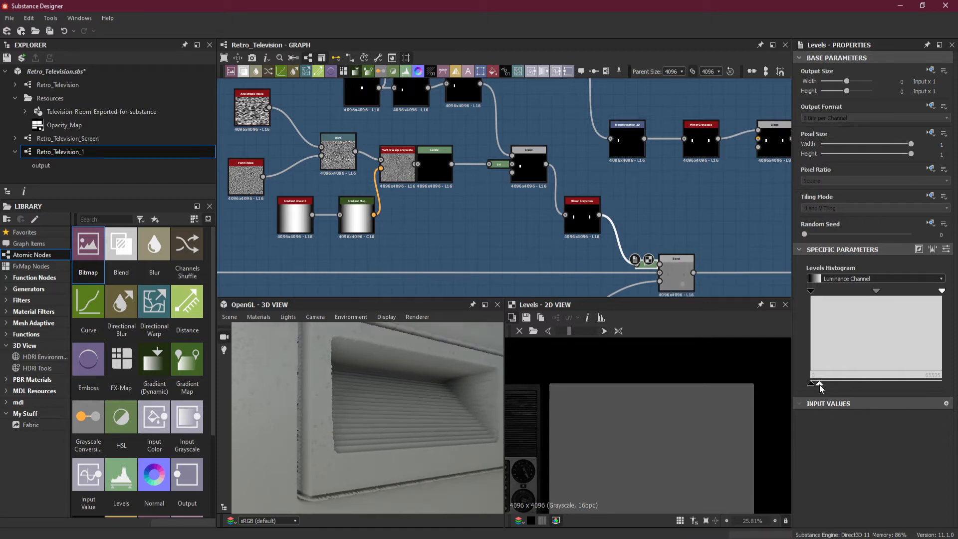
{"action": "left_click_drag", "start_coordinate": [819, 384], "coordinate": [821, 384]}
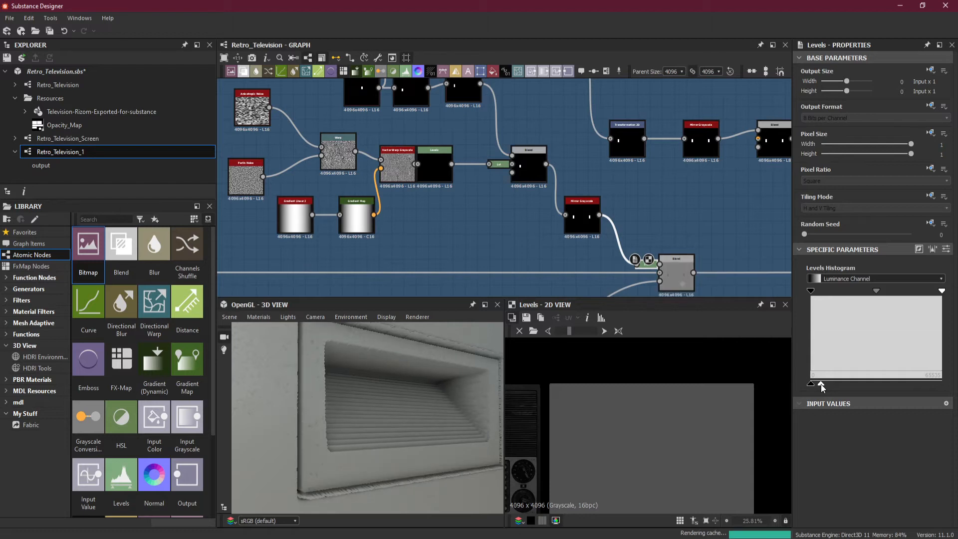
{"action": "left_click_drag", "start_coordinate": [364, 453], "coordinate": [343, 459]}
{"action": "left_click_drag", "start_coordinate": [392, 450], "coordinate": [390, 450]}
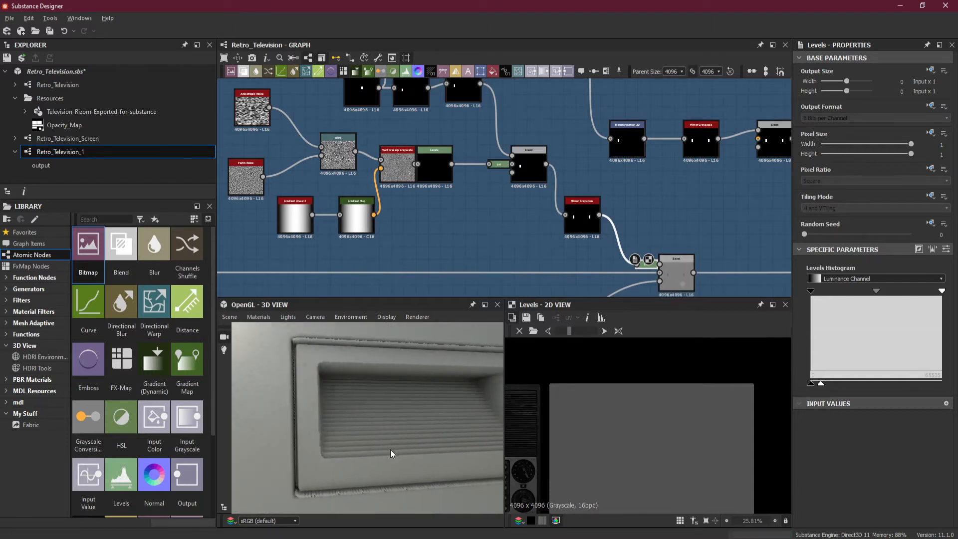
{"action": "left_click_drag", "start_coordinate": [820, 385], "coordinate": [819, 385]}
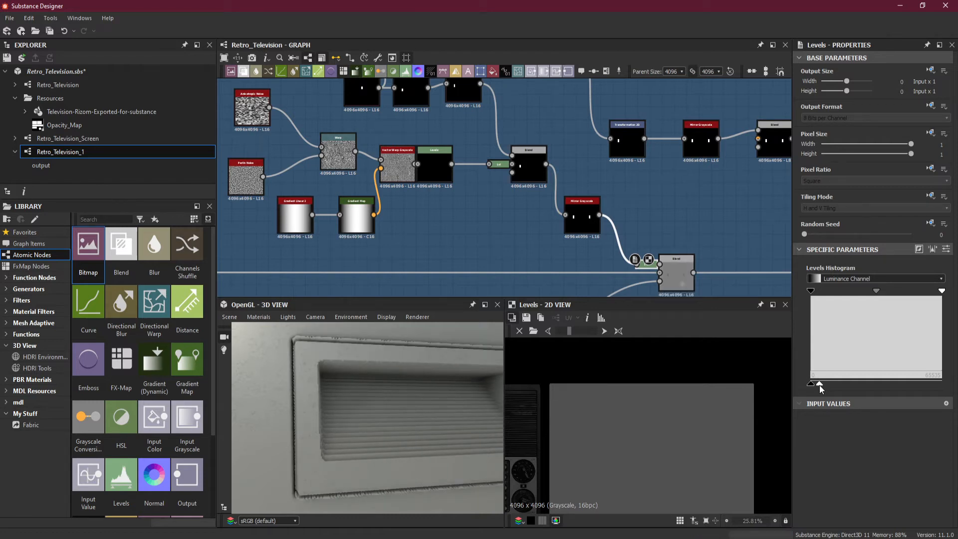
{"action": "left_click_drag", "start_coordinate": [325, 445], "coordinate": [350, 445]}
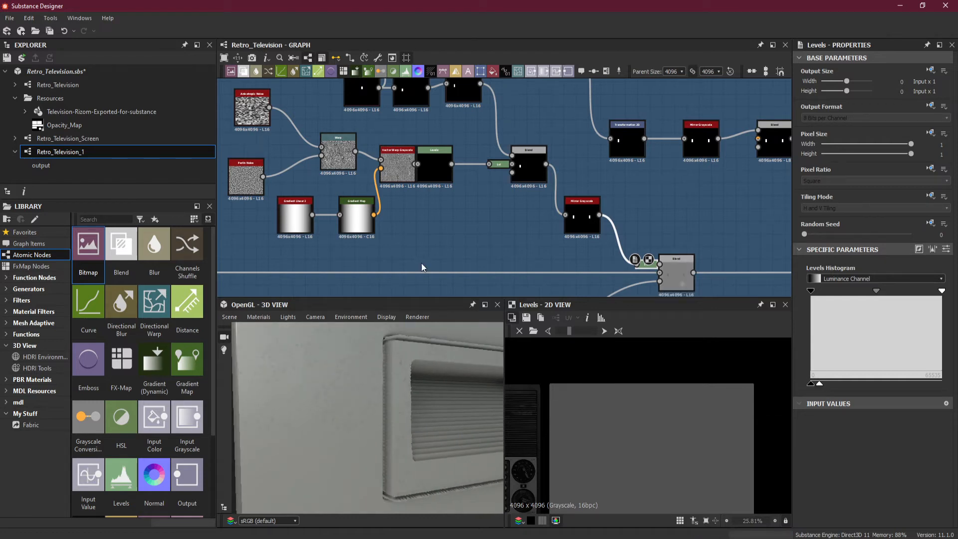
Step: Raise the output white level of the docked Levels node between the Vector Warp's Levels and its Blend to just under half
{"action": "left_click", "coordinate": [497, 166]}
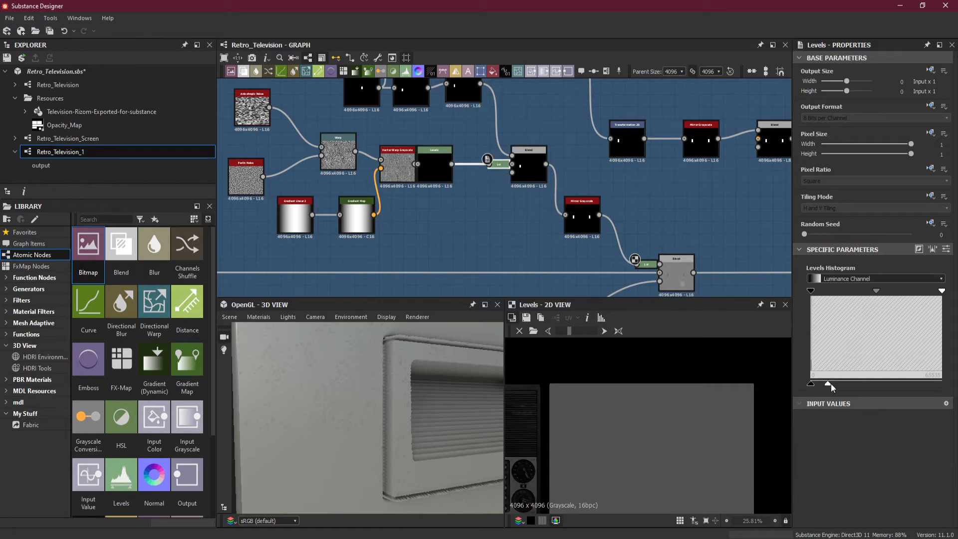
{"action": "left_click_drag", "start_coordinate": [830, 385], "coordinate": [948, 386]}
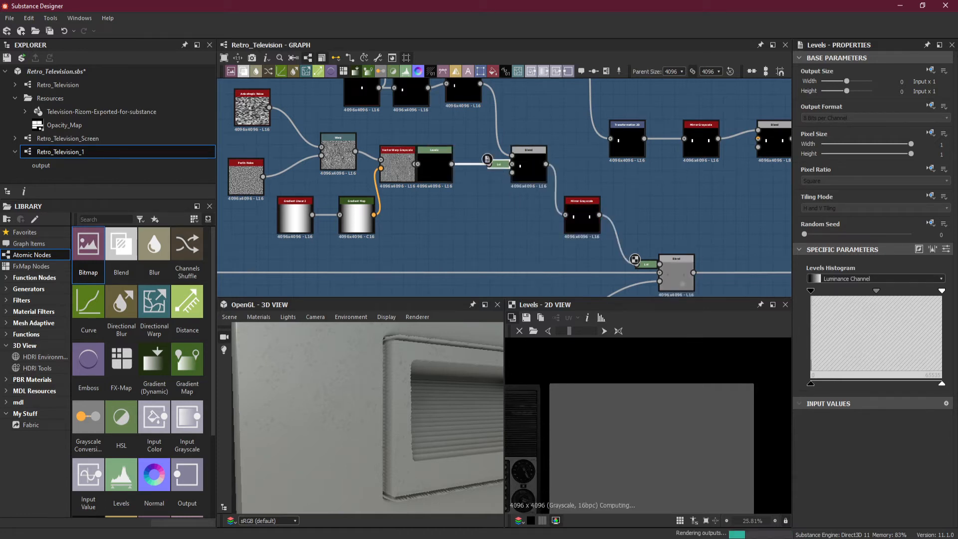
{"action": "left_click_drag", "start_coordinate": [941, 384], "coordinate": [870, 388]}
Step: Raise the output white level of the docked Levels node feeding the handles' height Blend close to maximum, and check the handle recess
{"action": "scroll", "coordinate": [553, 204], "scroll_direction": "down", "scroll_amount": 4}
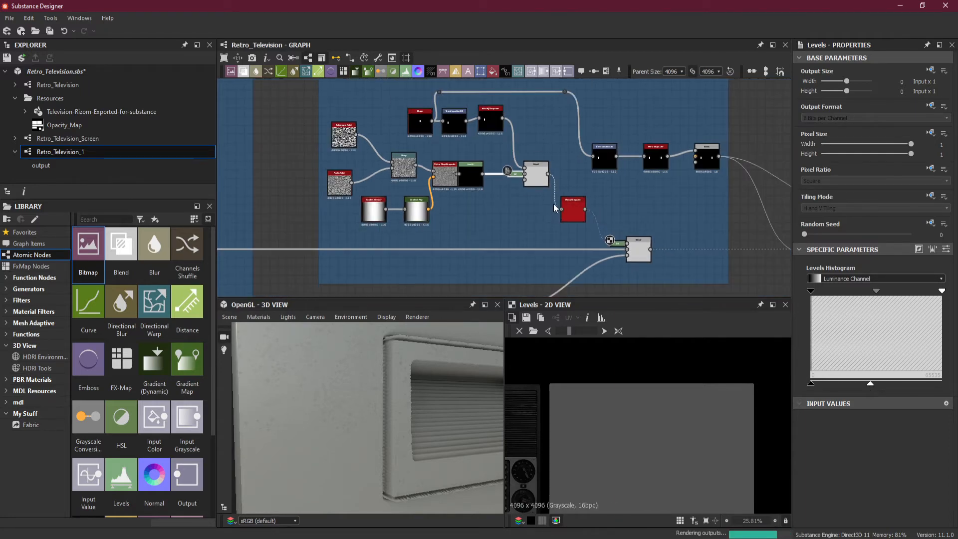
{"action": "middle_click_drag", "start_coordinate": [660, 217], "coordinate": [414, 226]}
{"action": "scroll", "coordinate": [526, 205], "scroll_direction": "up", "scroll_amount": 5}
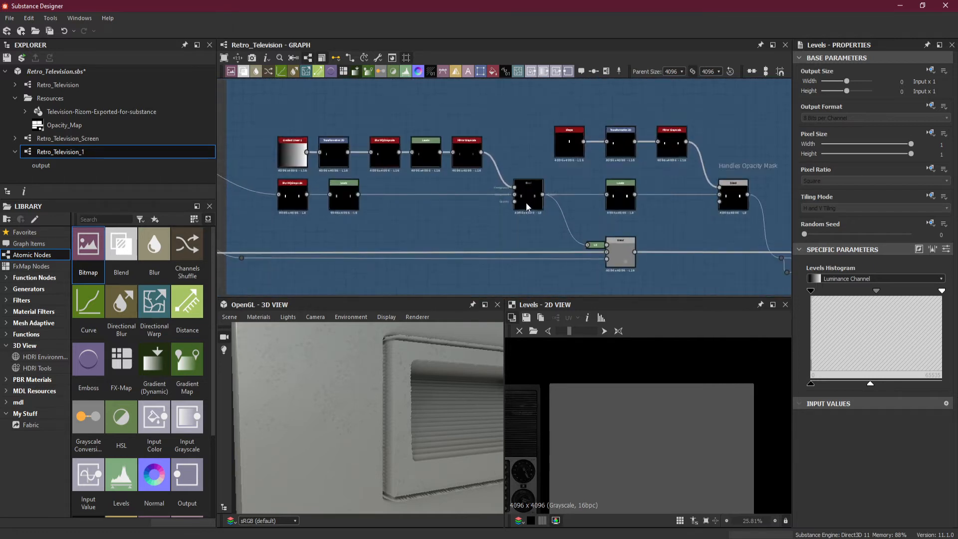
{"action": "left_click_drag", "start_coordinate": [379, 373], "coordinate": [395, 391]}
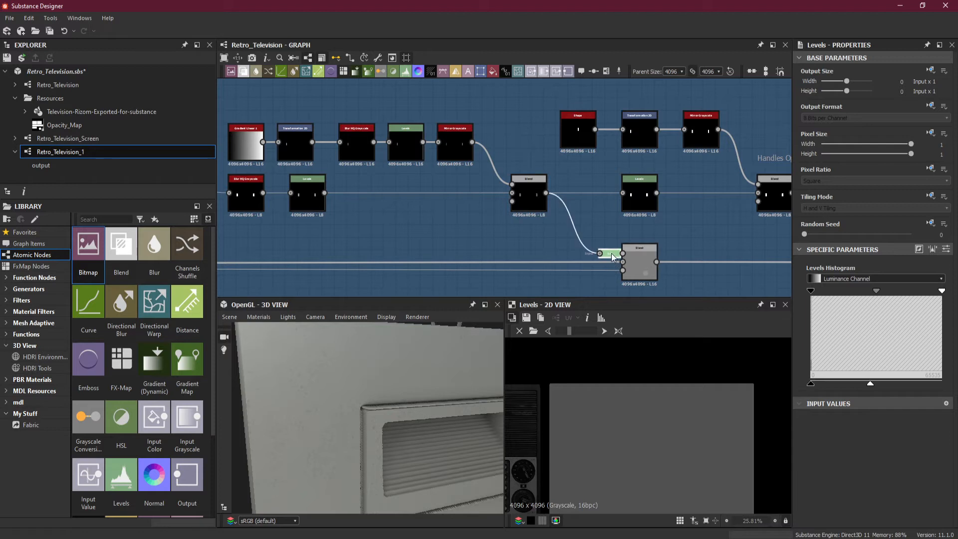
{"action": "left_click_drag", "start_coordinate": [872, 384], "coordinate": [926, 391]}
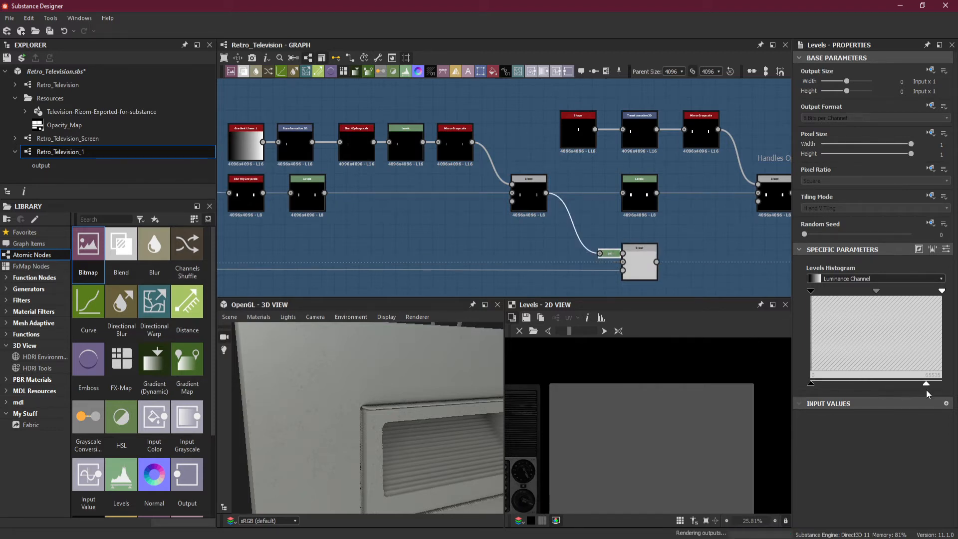
{"action": "scroll", "coordinate": [414, 415], "scroll_direction": "down", "scroll_amount": 6}
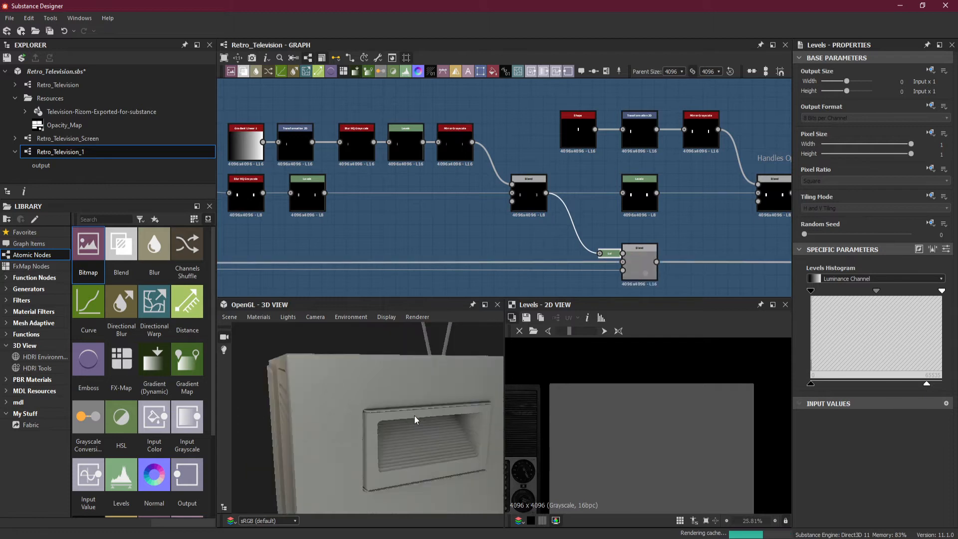
{"action": "left_click_drag", "start_coordinate": [421, 414], "coordinate": [365, 441]}
{"action": "scroll", "coordinate": [497, 420], "scroll_direction": "up", "scroll_amount": 4}
{"action": "right_click_drag", "start_coordinate": [364, 441], "coordinate": [384, 259]}
{"action": "middle_click_drag", "start_coordinate": [393, 347], "coordinate": [385, 402]}
{"action": "right_click_drag", "start_coordinate": [385, 402], "coordinate": [398, 424]}
{"action": "left_click_drag", "start_coordinate": [398, 425], "coordinate": [402, 399]}
Step: Try raising the intensity of the Blur HQ Grayscale after the handle gradient's Transformation 2D to 8.33, and undo the intensity changes
{"action": "middle_click_drag", "start_coordinate": [407, 223], "coordinate": [524, 228]}
{"action": "scroll", "coordinate": [474, 165], "scroll_direction": "up", "scroll_amount": 2}
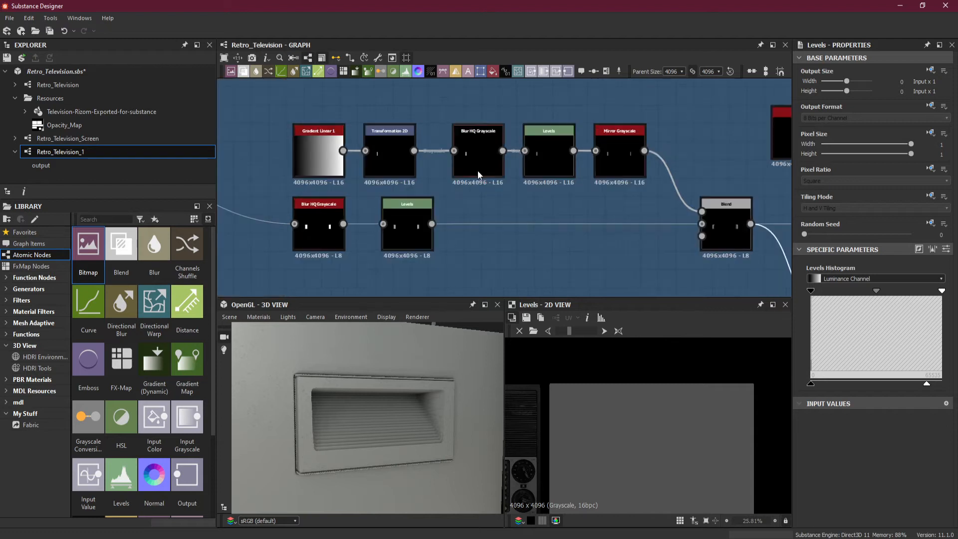
{"action": "left_click", "coordinate": [474, 171]}
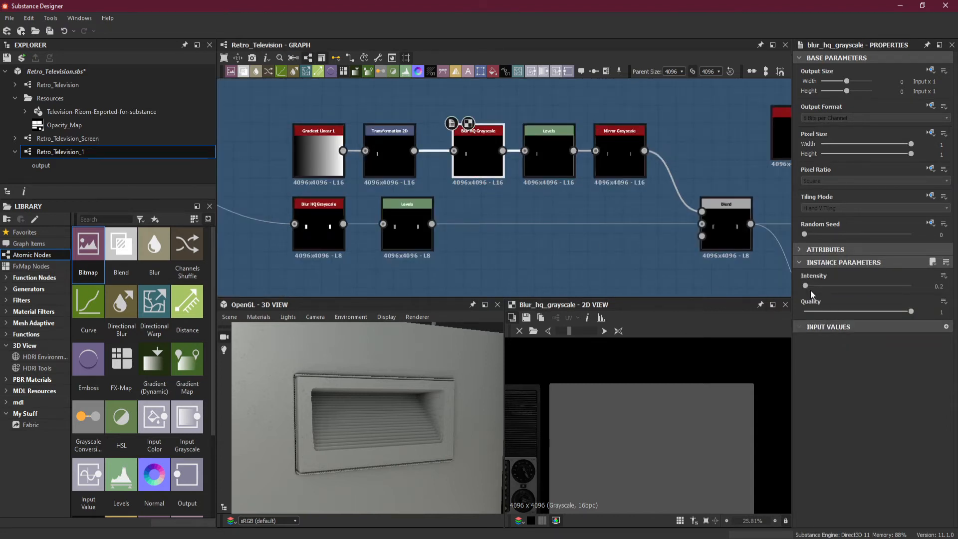
{"action": "left_click_drag", "start_coordinate": [804, 287], "coordinate": [809, 286]}
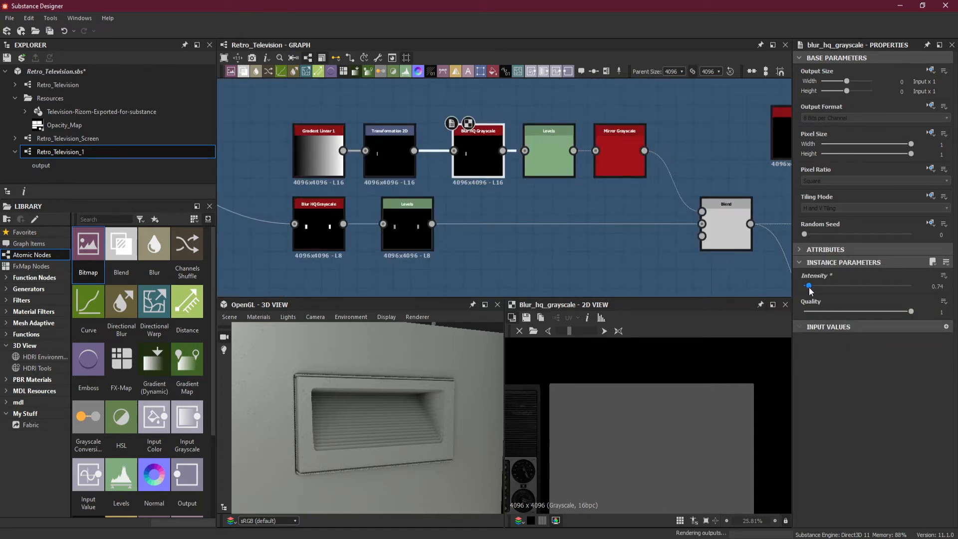
{"action": "left_click", "coordinate": [860, 286]}
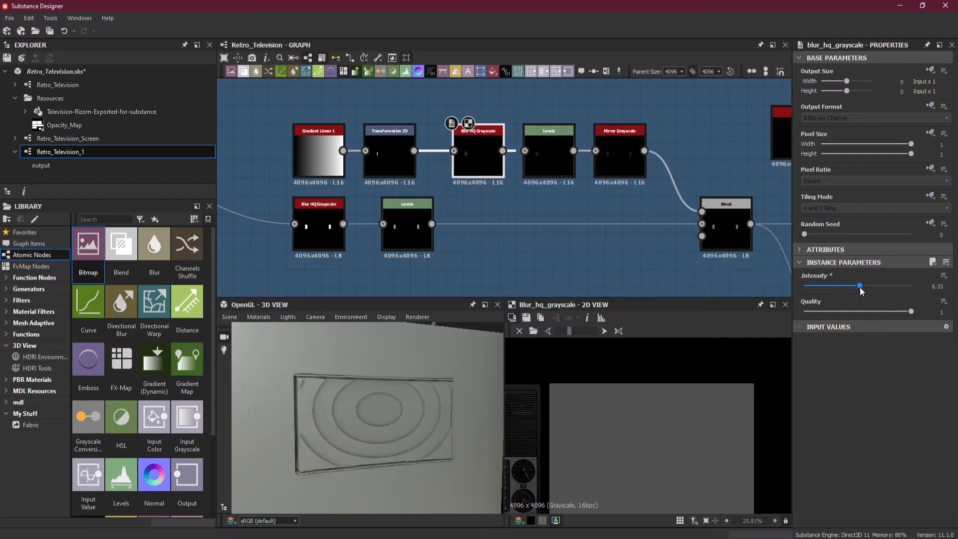
{"action": "key", "text": "ctrl+z"}
{"action": "key", "text": "ctrl+z"}
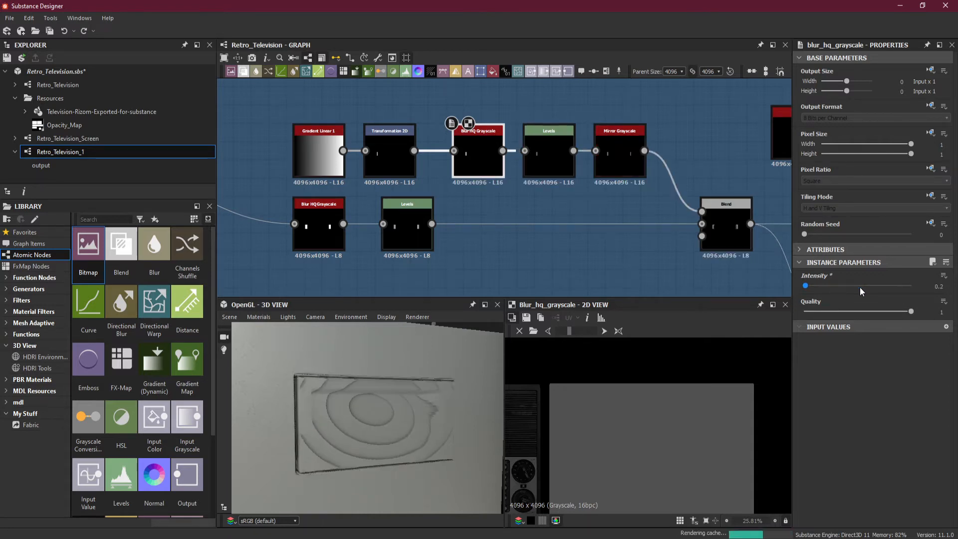
Step: Examine the stepping inside the handle recess up close, and check the handle's Blur HQ Grayscale, Mirror Grayscale and Levels nodes for its source
{"action": "scroll", "coordinate": [344, 402], "scroll_direction": "down", "scroll_amount": 3}
{"action": "left_click_drag", "start_coordinate": [344, 402], "coordinate": [351, 411]}
{"action": "scroll", "coordinate": [344, 369], "scroll_direction": "up", "scroll_amount": 4}
{"action": "scroll", "coordinate": [381, 375], "scroll_direction": "up", "scroll_amount": 3}
{"action": "middle_click_drag", "start_coordinate": [381, 376], "coordinate": [411, 401]}
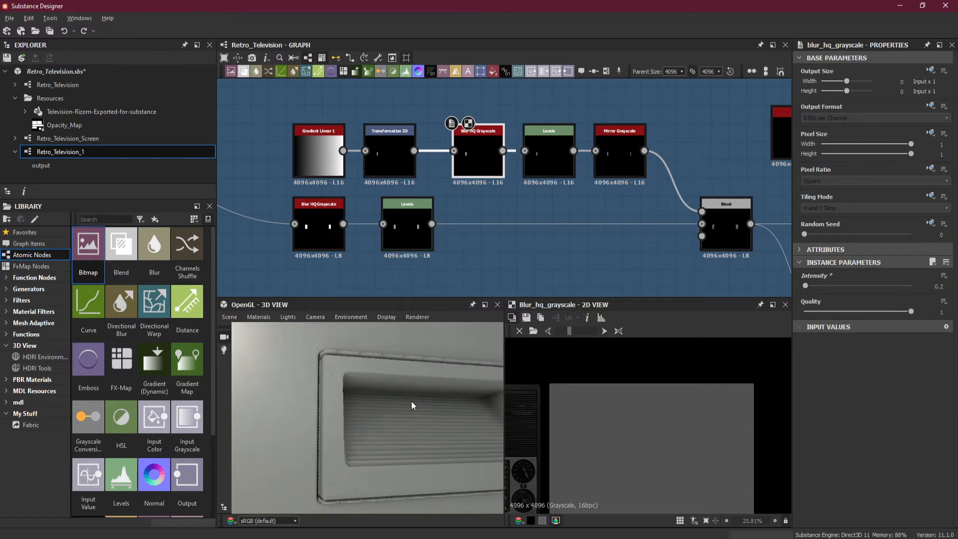
{"action": "scroll", "coordinate": [404, 400], "scroll_direction": "up", "scroll_amount": 3}
{"action": "left_click_drag", "start_coordinate": [401, 401], "coordinate": [387, 393]}
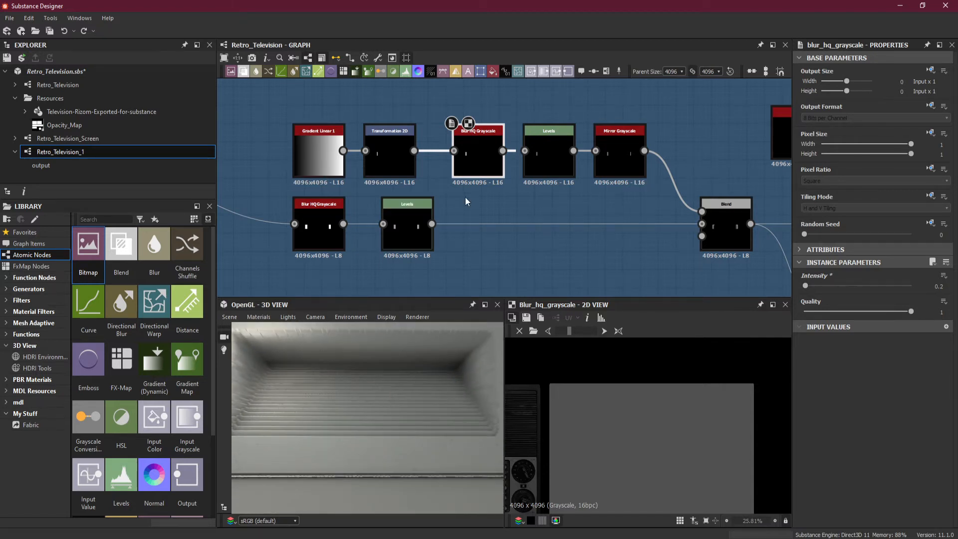
{"action": "left_click", "coordinate": [629, 165]}
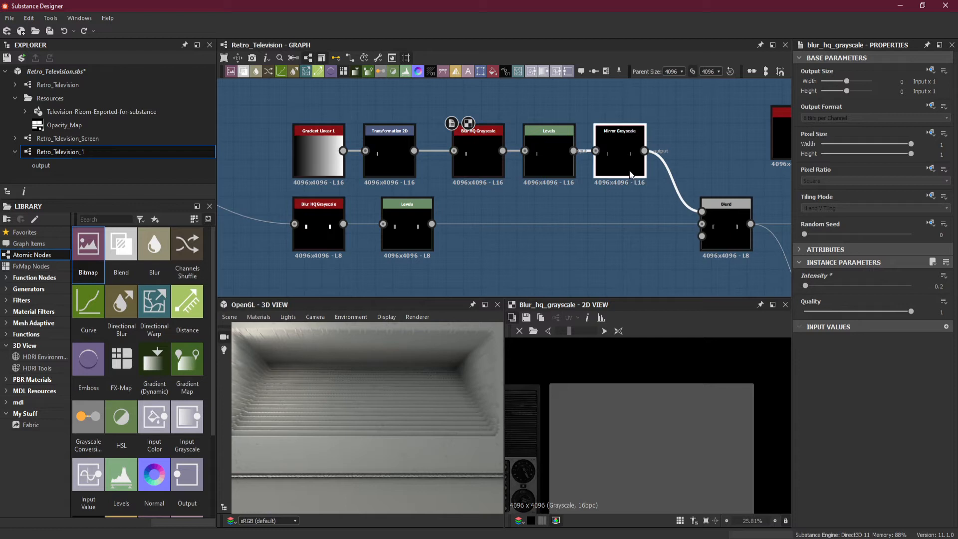
{"action": "left_click", "coordinate": [463, 168]}
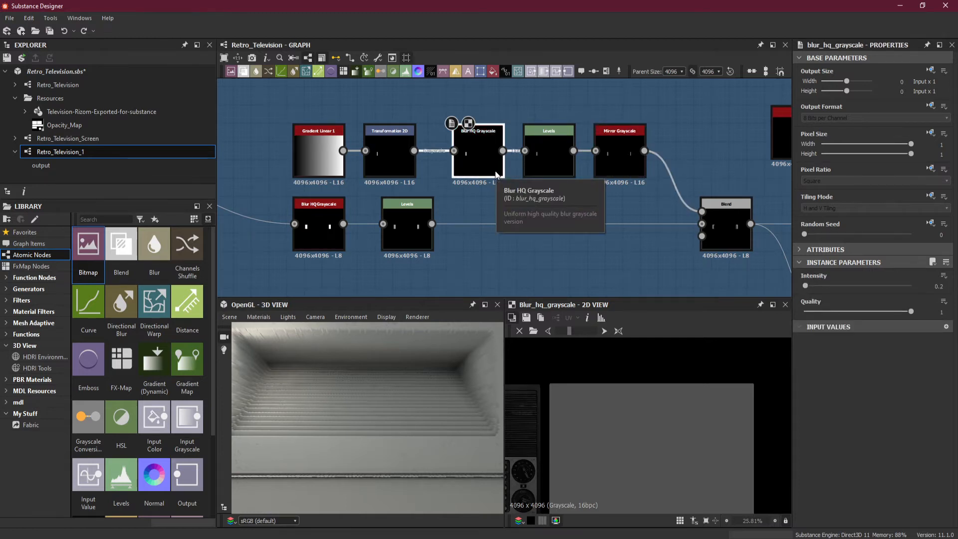
{"action": "left_click_drag", "start_coordinate": [419, 244], "coordinate": [412, 245]}
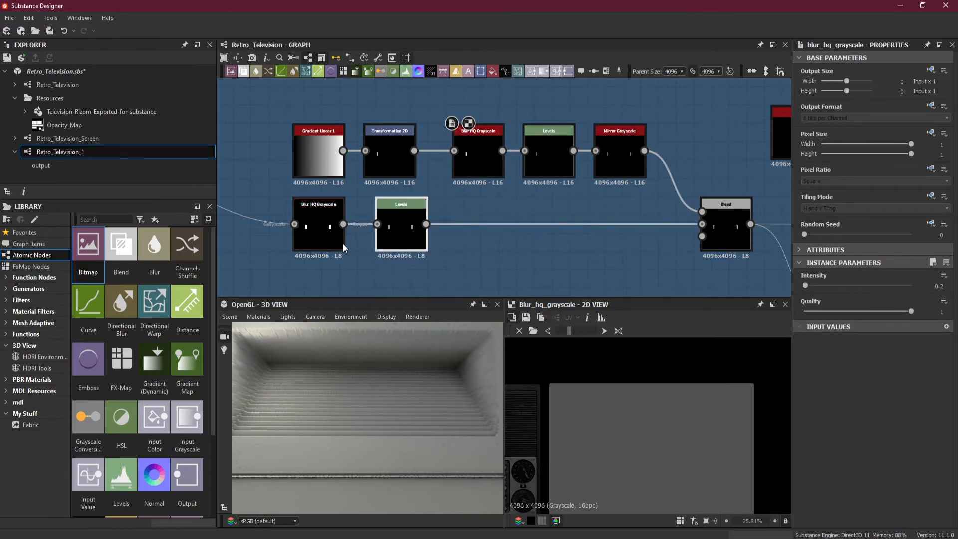
Step: Set the output format of the Blend feeding the handle nodes to Absolute, 16 Bits per Channel, and check the handle recess
{"action": "scroll", "coordinate": [342, 244], "scroll_direction": "down", "scroll_amount": 5}
{"action": "middle_click_drag", "start_coordinate": [345, 243], "coordinate": [513, 221]}
{"action": "scroll", "coordinate": [336, 170], "scroll_direction": "up", "scroll_amount": 3}
{"action": "scroll", "coordinate": [336, 171], "scroll_direction": "up", "scroll_amount": 2}
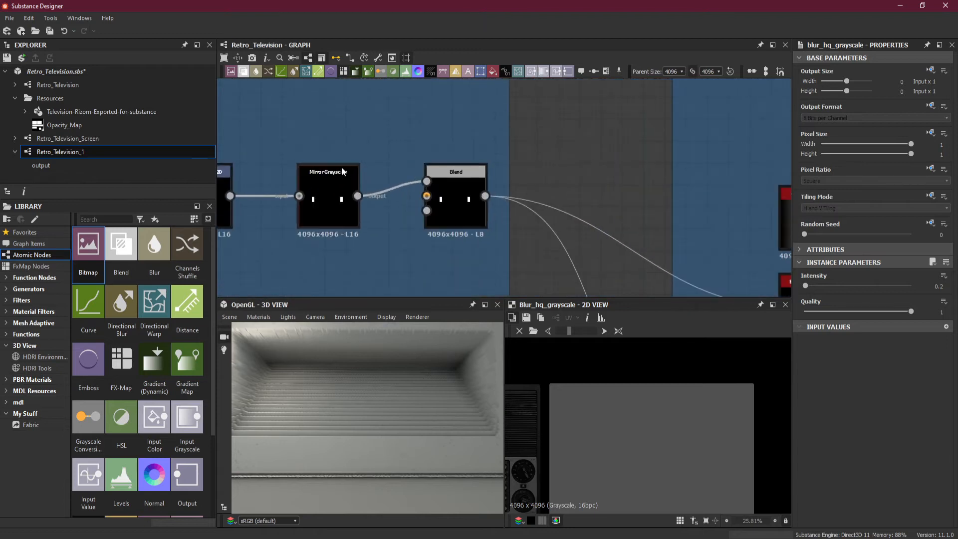
{"action": "left_click", "coordinate": [457, 205]}
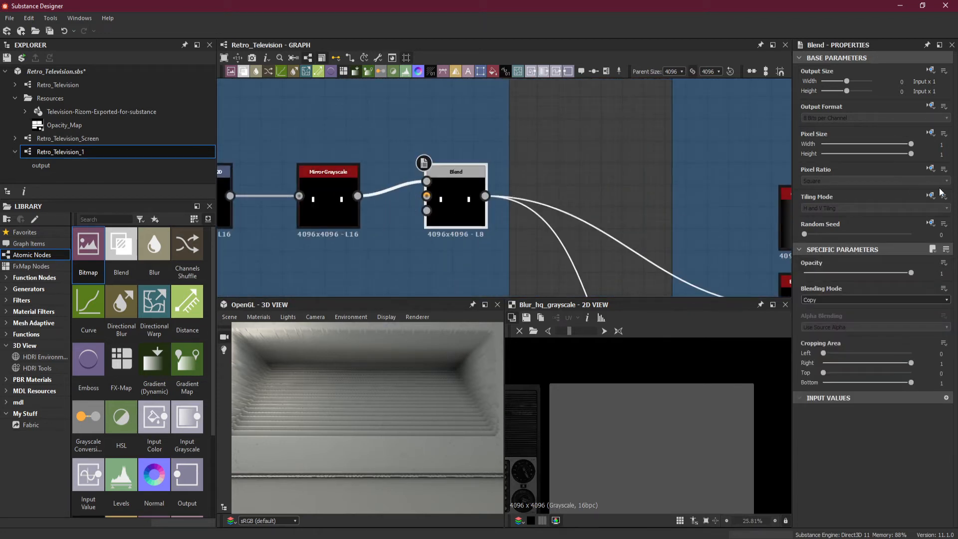
{"action": "left_click", "coordinate": [930, 106]}
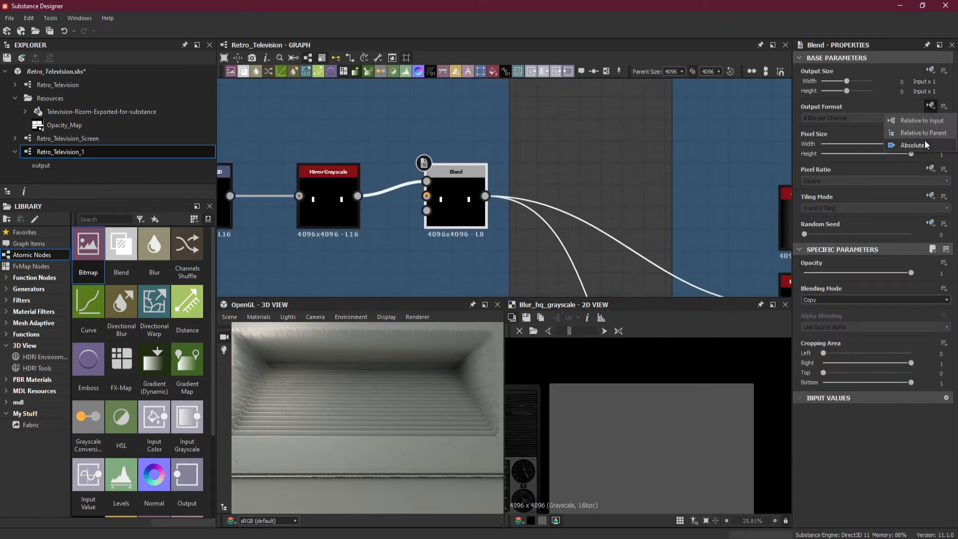
{"action": "left_click", "coordinate": [924, 142]}
{"action": "left_click", "coordinate": [863, 120]}
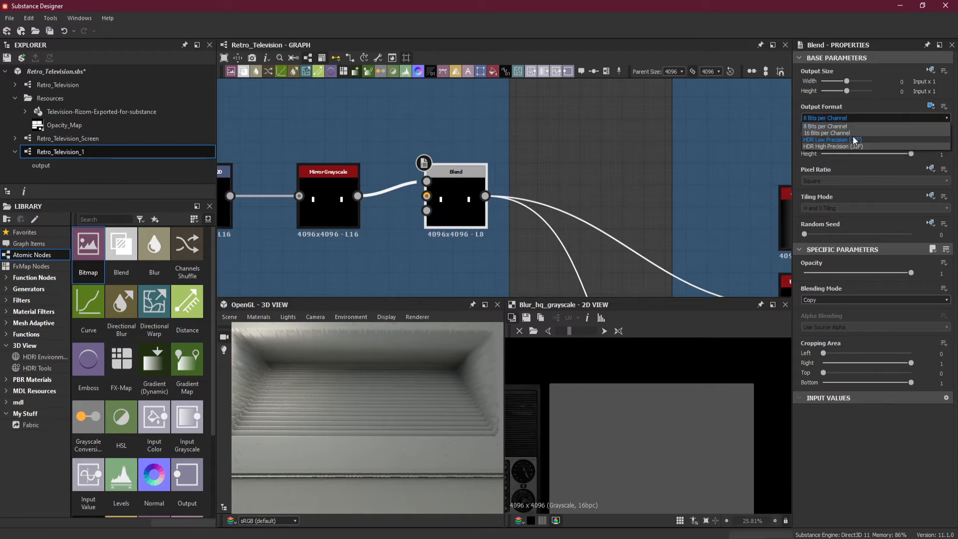
{"action": "left_click", "coordinate": [852, 132]}
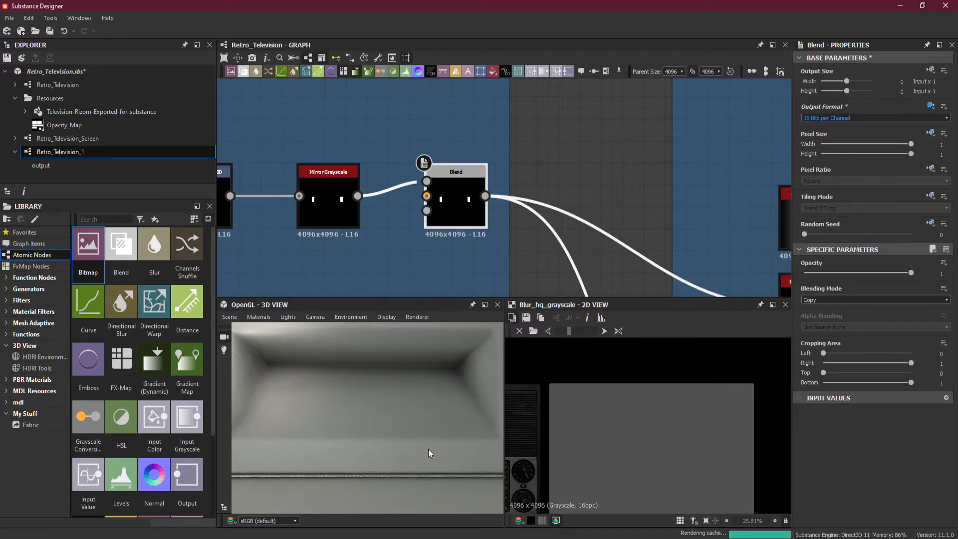
{"action": "scroll", "coordinate": [381, 419], "scroll_direction": "down", "scroll_amount": 6}
{"action": "left_click_drag", "start_coordinate": [364, 430], "coordinate": [415, 456]}
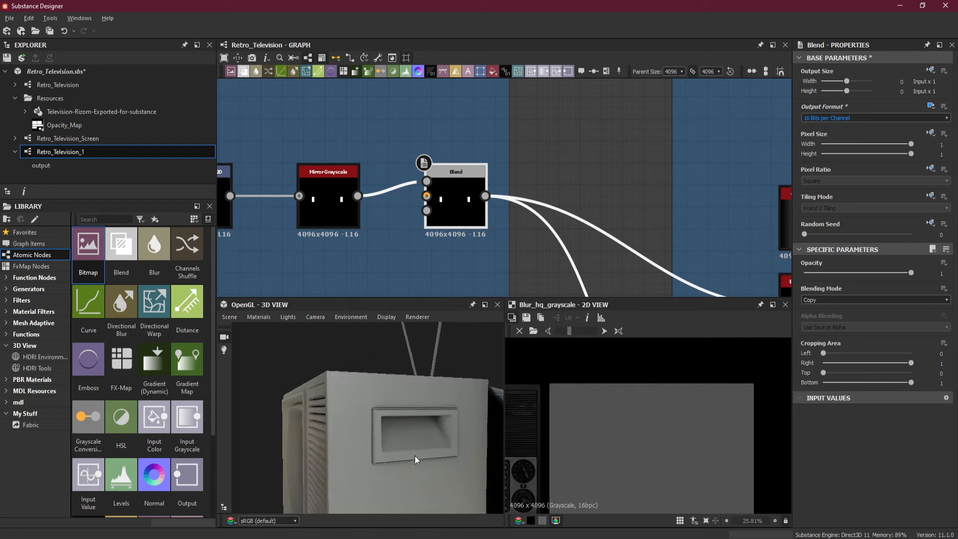
{"action": "scroll", "coordinate": [412, 424], "scroll_direction": "up", "scroll_amount": 4}
{"action": "mouse_move", "coordinate": [415, 423]}
{"action": "left_mouse_down"}
{"action": "mouse_move", "coordinate": [402, 409]}
{"action": "mouse_move", "coordinate": [409, 417]}
{"action": "left_mouse_up"}
{"action": "scroll", "coordinate": [405, 416], "scroll_direction": "up", "scroll_amount": 3}
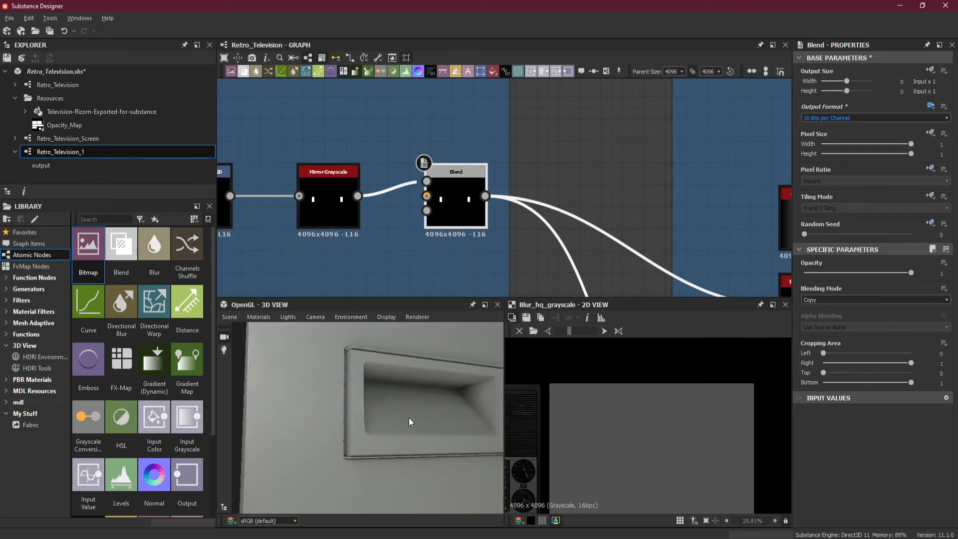
Step: Trace the graph back to the Wooden Side Panel's Shape chain, preview its Transformation 2D in the 2D view, and show the Shape node's parameters
{"action": "scroll", "coordinate": [531, 262], "scroll_direction": "down", "scroll_amount": 5}
{"action": "scroll", "coordinate": [565, 202], "scroll_direction": "up", "scroll_amount": 5}
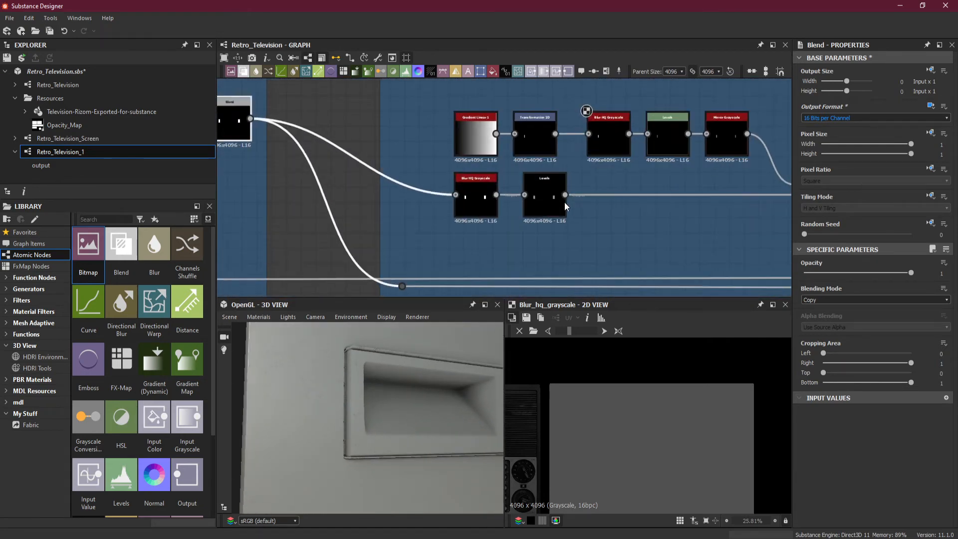
{"action": "middle_click_drag", "start_coordinate": [442, 237], "coordinate": [407, 251]}
{"action": "middle_click_drag", "start_coordinate": [358, 215], "coordinate": [650, 233]}
{"action": "middle_click_drag", "start_coordinate": [451, 217], "coordinate": [700, 248]}
{"action": "middle_click_drag", "start_coordinate": [496, 229], "coordinate": [722, 241]}
{"action": "left_click", "coordinate": [526, 143]}
{"action": "double_click", "coordinate": [527, 143]}
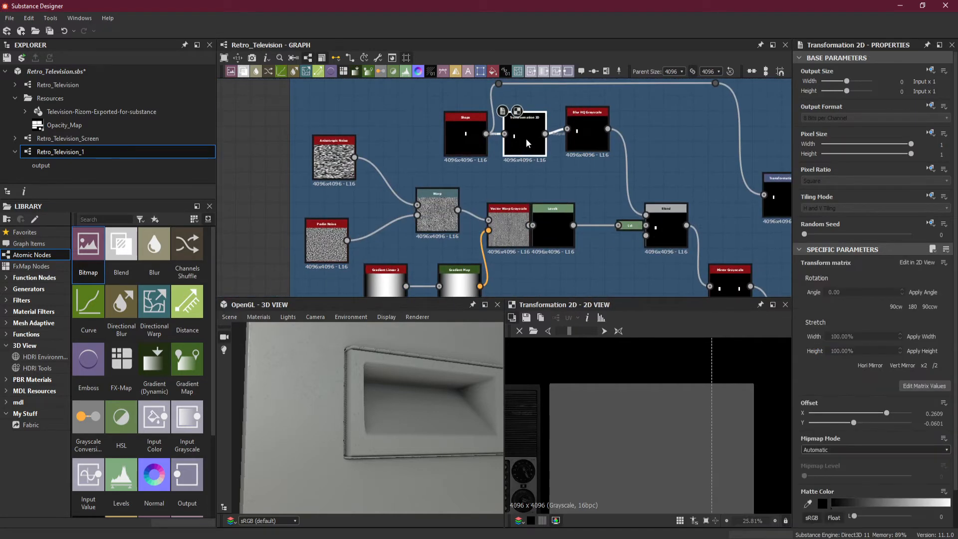
{"action": "scroll", "coordinate": [665, 450], "scroll_direction": "down", "scroll_amount": 7}
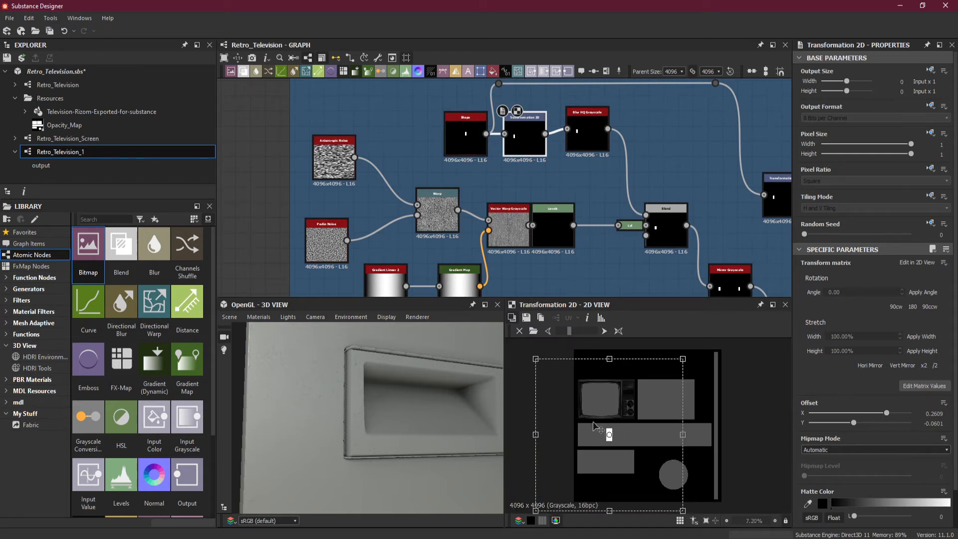
{"action": "left_click", "coordinate": [468, 154]}
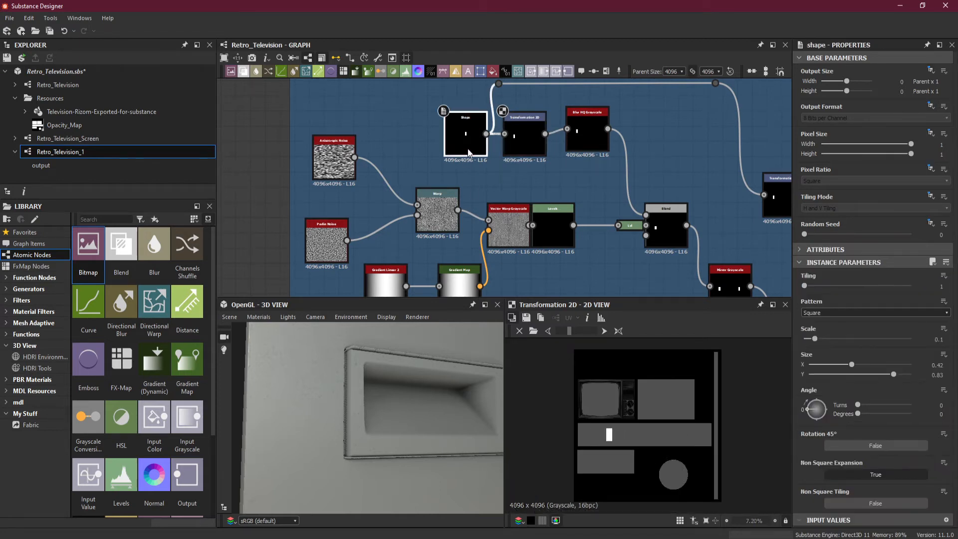
Step: Try changing the Shape node's size and stretching its Transformation 2D sideways to an X offset of 0.2655, and undo both changes
{"action": "scroll", "coordinate": [607, 429], "scroll_direction": "up", "scroll_amount": 7}
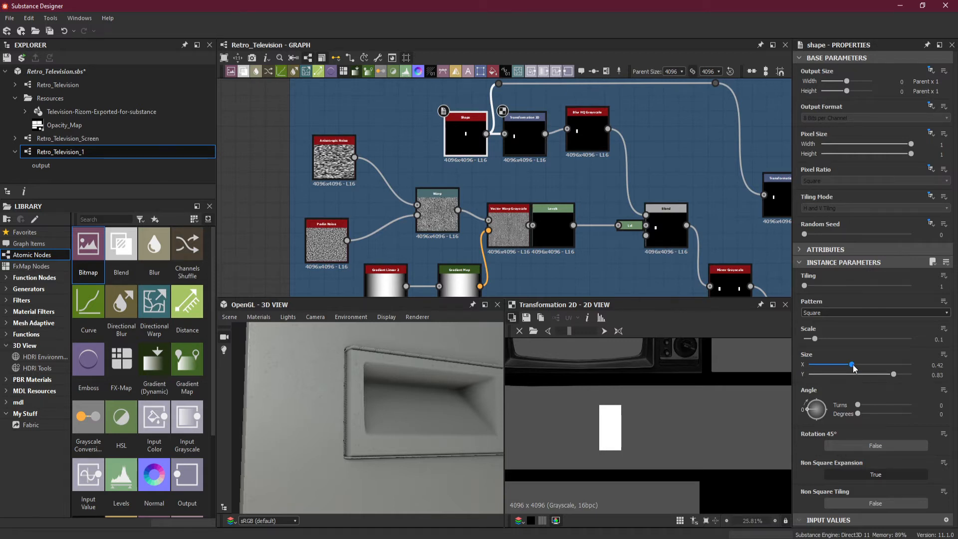
{"action": "left_click_drag", "start_coordinate": [853, 365], "coordinate": [851, 364]}
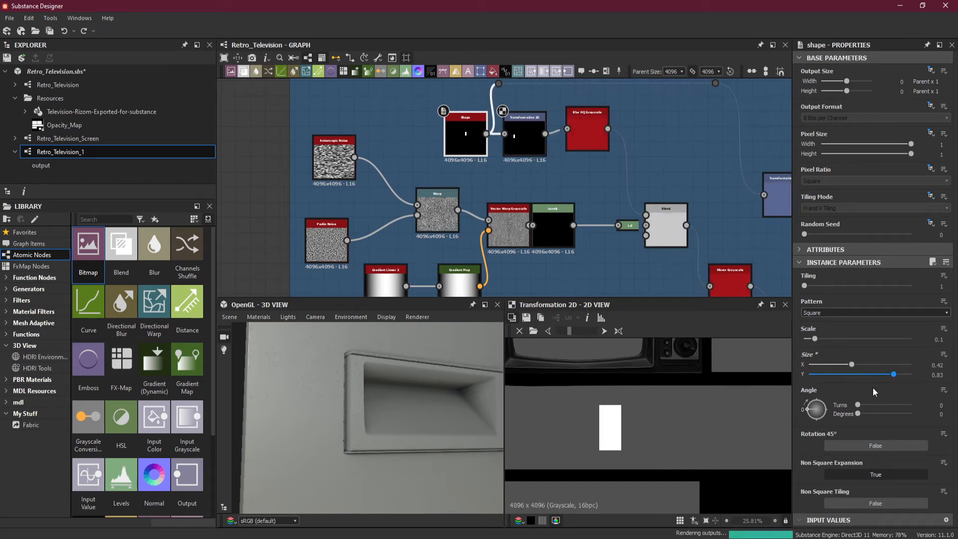
{"action": "left_click", "coordinate": [534, 148]}
{"action": "scroll", "coordinate": [643, 413], "scroll_direction": "down", "scroll_amount": 5}
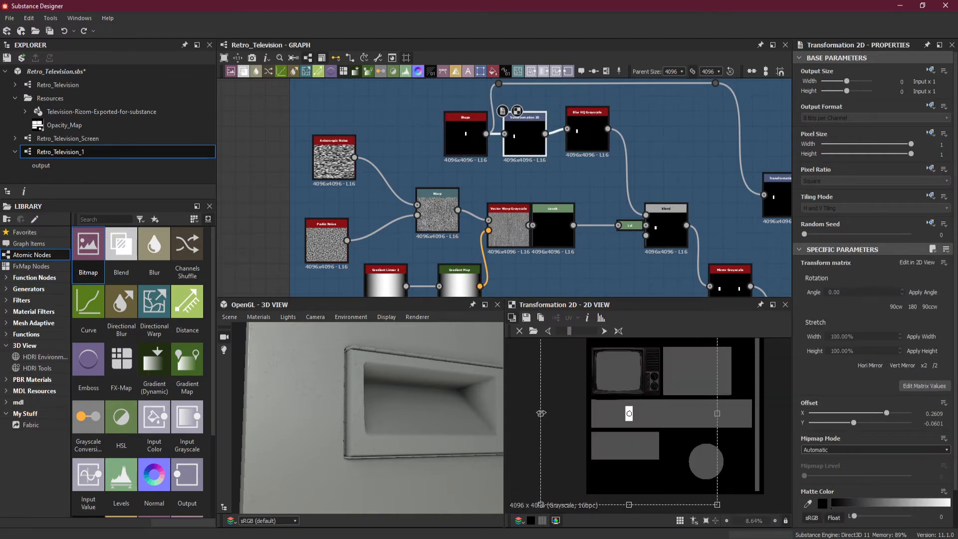
{"action": "left_click_drag", "start_coordinate": [541, 413], "coordinate": [538, 413]}
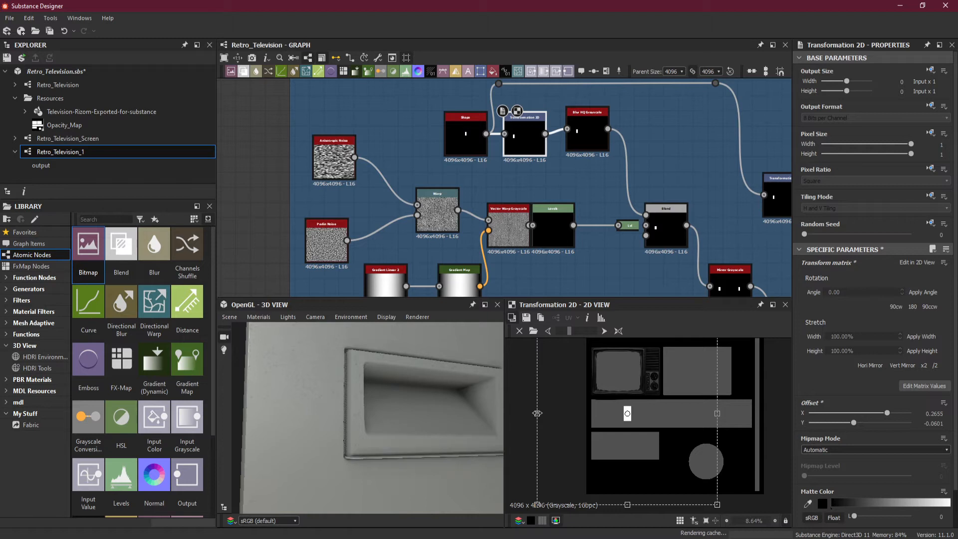
{"action": "key", "text": "ctrl+z"}
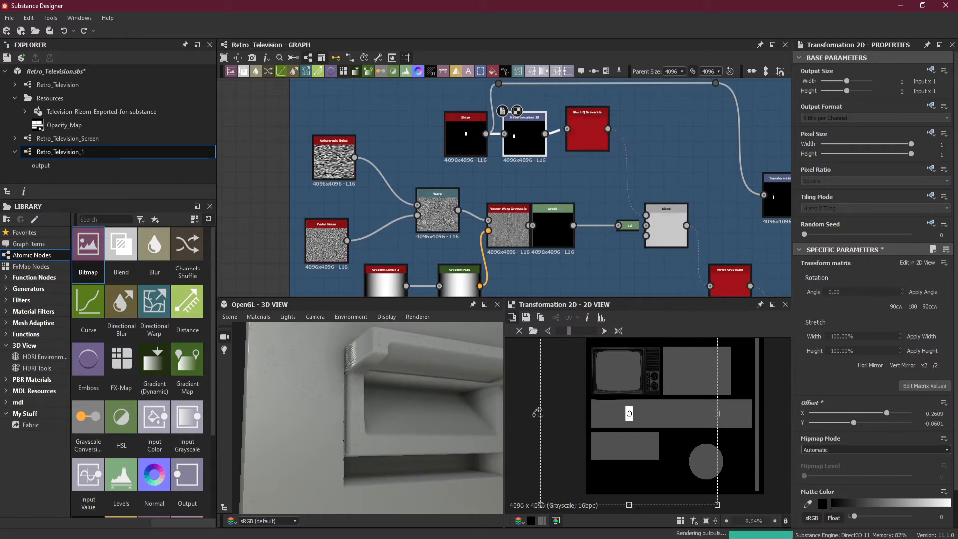
Step: Widen the handle shape slightly in its Transformation 2D, bringing the X offset to 0.2572, and check the handle's border
{"action": "scroll", "coordinate": [530, 410], "scroll_direction": "up", "scroll_amount": 3}
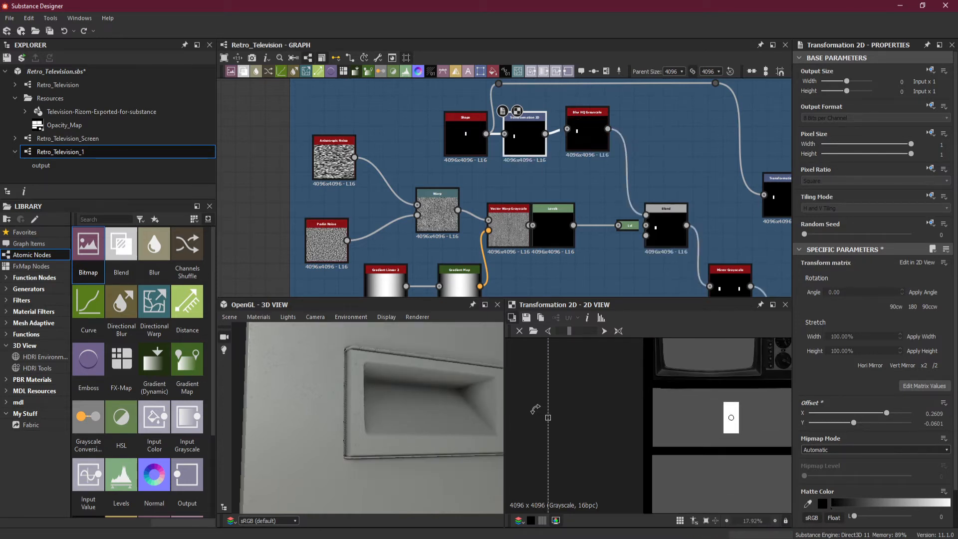
{"action": "scroll", "coordinate": [385, 363], "scroll_direction": "up", "scroll_amount": 4}
{"action": "left_click_drag", "start_coordinate": [401, 367], "coordinate": [400, 383]}
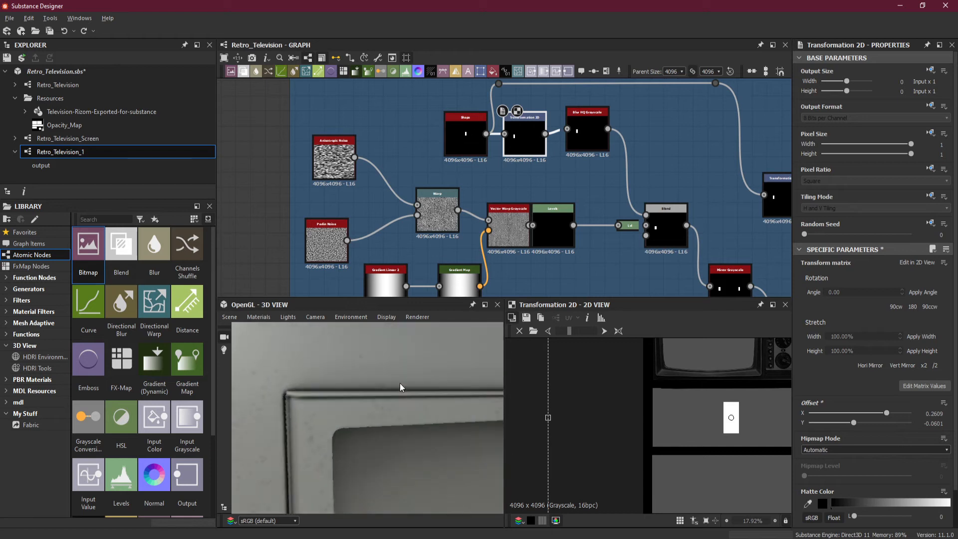
{"action": "left_click_drag", "start_coordinate": [547, 417], "coordinate": [545, 417]}
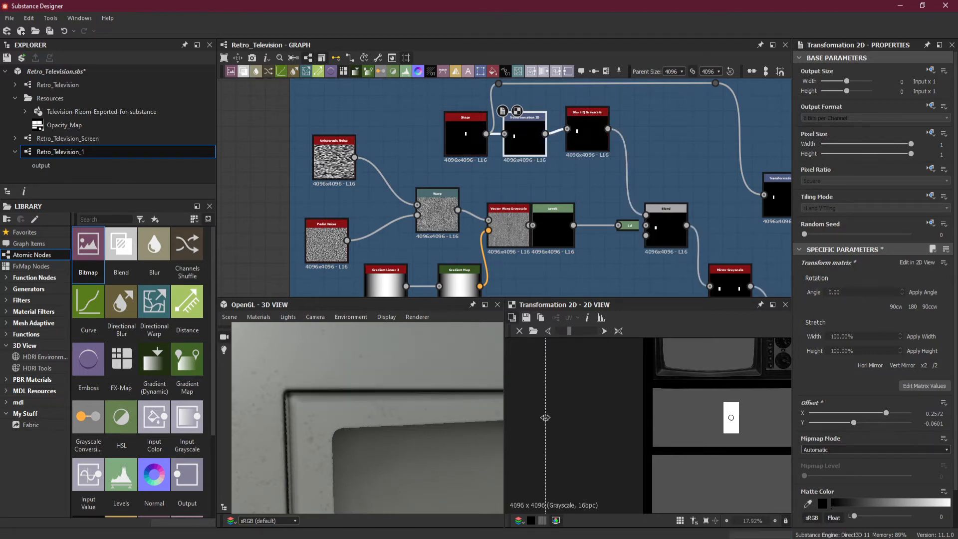
{"action": "scroll", "coordinate": [349, 408], "scroll_direction": "down", "scroll_amount": 5}
{"action": "mouse_move", "coordinate": [384, 430]}
{"action": "left_mouse_down"}
{"action": "mouse_move", "coordinate": [378, 418]}
{"action": "mouse_move", "coordinate": [361, 421]}
{"action": "mouse_move", "coordinate": [407, 427]}
{"action": "mouse_move", "coordinate": [383, 422]}
{"action": "left_mouse_up"}
{"action": "scroll", "coordinate": [383, 425], "scroll_direction": "up", "scroll_amount": 3}
Step: Stretch the handle shape slightly in height in its Transformation 2D, bringing the Y offset to -0.0597, and check the handle's edges
{"action": "scroll", "coordinate": [637, 428], "scroll_direction": "up", "scroll_amount": 4}
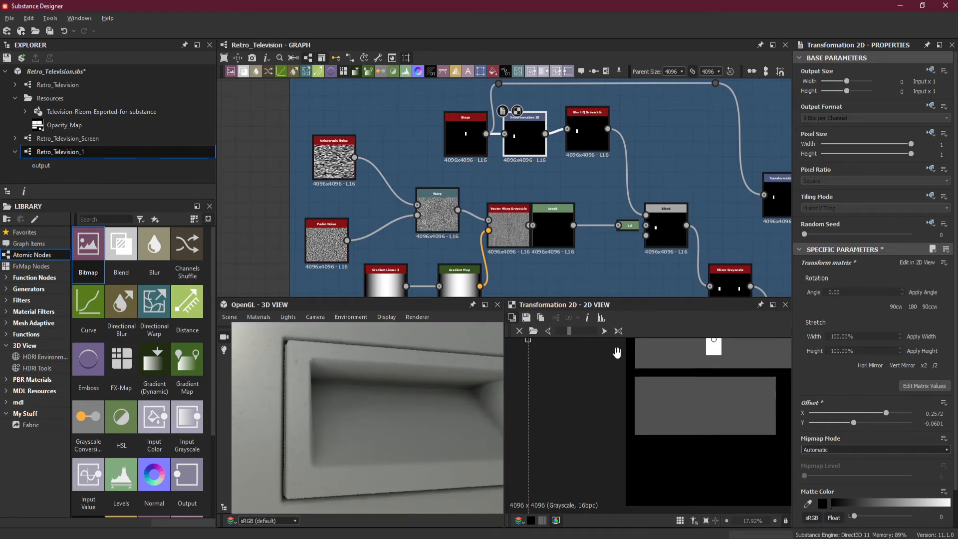
{"action": "scroll", "coordinate": [687, 447], "scroll_direction": "up", "scroll_amount": 4}
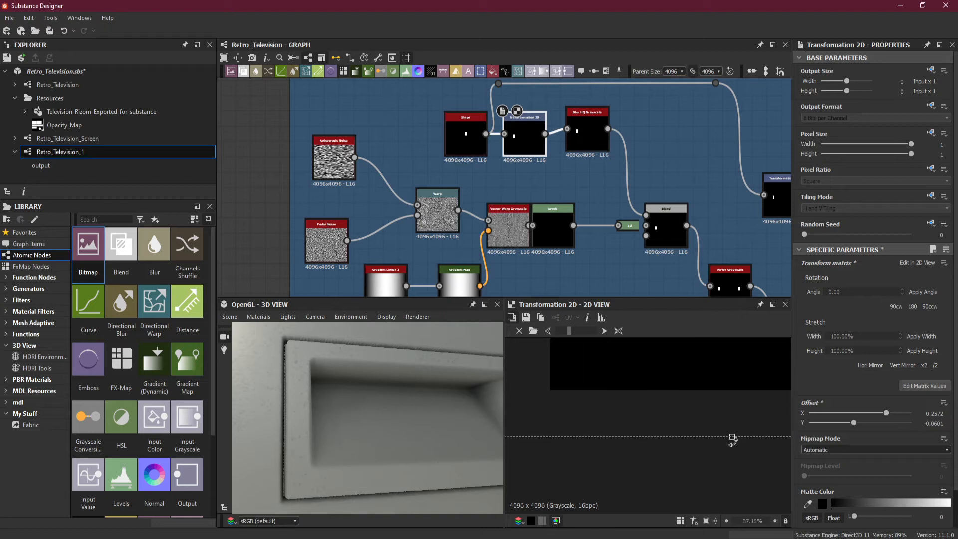
{"action": "left_click_drag", "start_coordinate": [732, 436], "coordinate": [732, 438]}
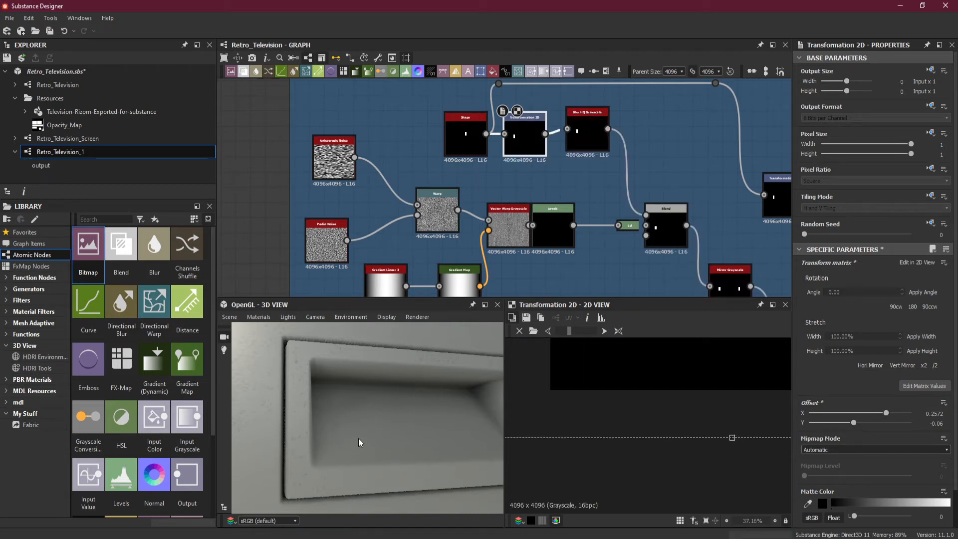
{"action": "left_click_drag", "start_coordinate": [359, 442], "coordinate": [501, 422]}
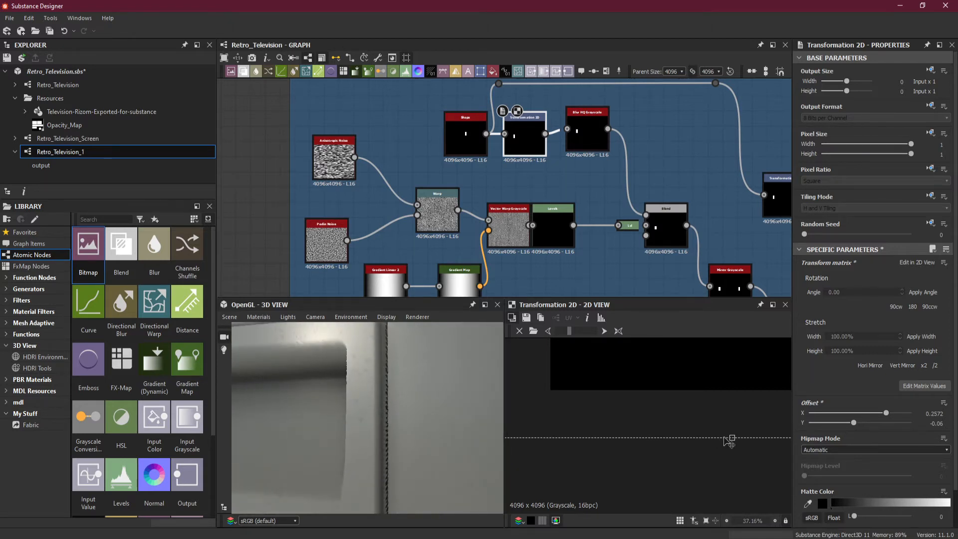
{"action": "left_click_drag", "start_coordinate": [731, 437], "coordinate": [732, 439]}
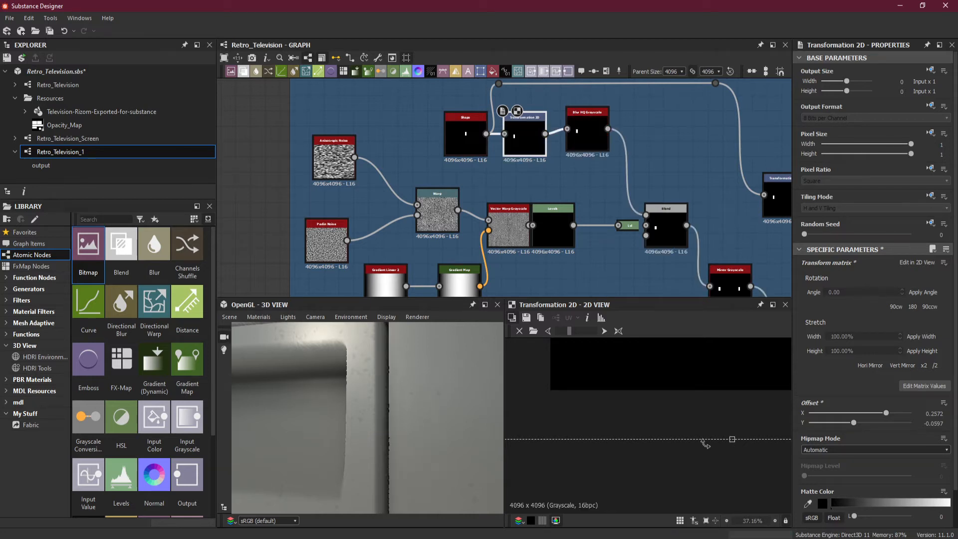
{"action": "scroll", "coordinate": [364, 428], "scroll_direction": "down", "scroll_amount": 5}
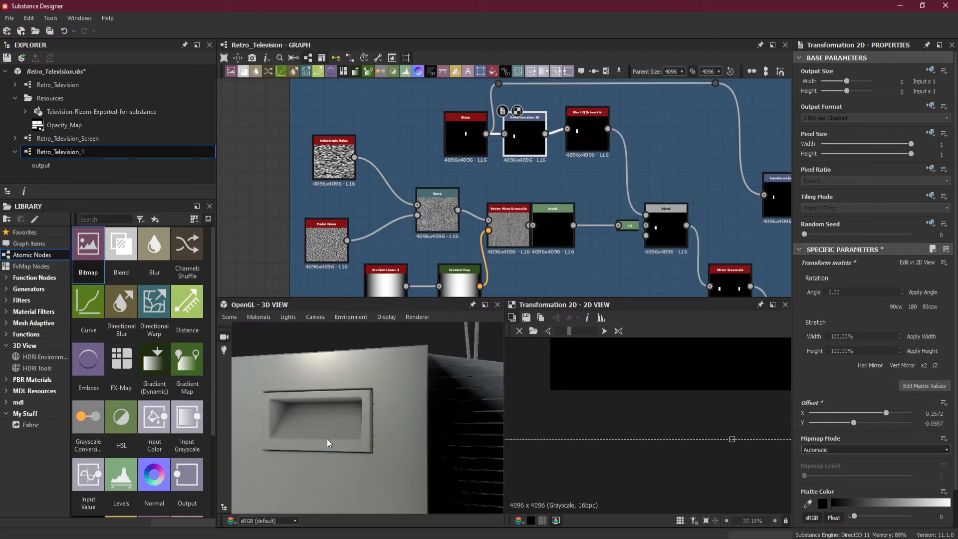
{"action": "left_click_drag", "start_coordinate": [328, 442], "coordinate": [367, 434]}
Step: Examine the television's front, handle recess and side panel dents, following the graph from Wooden Side Panel to Front Screen Base
{"action": "scroll", "coordinate": [636, 294], "scroll_direction": "down", "scroll_amount": 2}
{"action": "scroll", "coordinate": [636, 295], "scroll_direction": "down", "scroll_amount": 2}
{"action": "middle_click_drag", "start_coordinate": [639, 246], "coordinate": [544, 150]}
{"action": "scroll", "coordinate": [553, 160], "scroll_direction": "down", "scroll_amount": 2}
{"action": "middle_click_drag", "start_coordinate": [686, 229], "coordinate": [485, 229]}
{"action": "scroll", "coordinate": [590, 216], "scroll_direction": "down", "scroll_amount": 2}
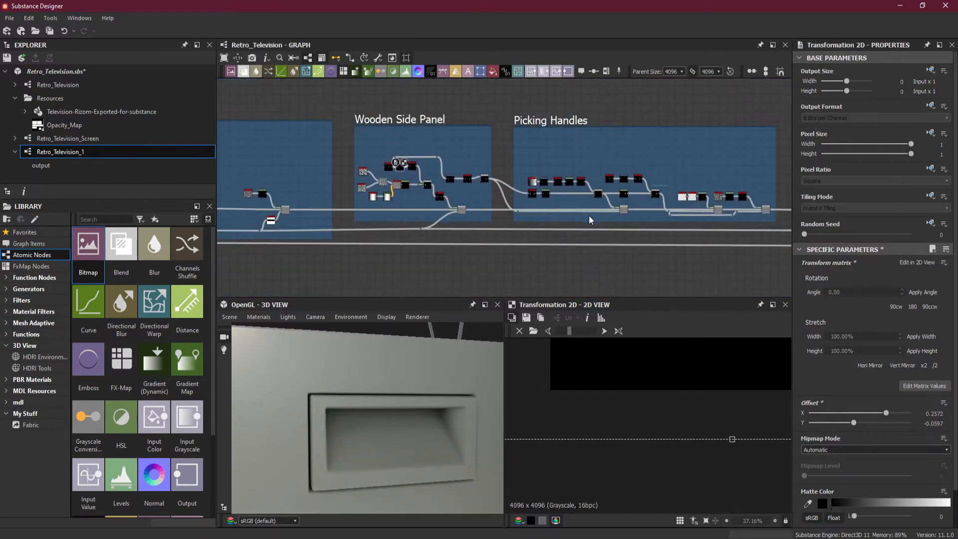
{"action": "middle_click_drag", "start_coordinate": [637, 215], "coordinate": [610, 215]}
{"action": "left_click_drag", "start_coordinate": [406, 383], "coordinate": [351, 415]}
{"action": "scroll", "coordinate": [400, 406], "scroll_direction": "down", "scroll_amount": 6}
{"action": "middle_click_drag", "start_coordinate": [351, 415], "coordinate": [373, 430]}
{"action": "left_click_drag", "start_coordinate": [373, 429], "coordinate": [352, 430]}
{"action": "scroll", "coordinate": [512, 205], "scroll_direction": "down", "scroll_amount": 5}
{"action": "scroll", "coordinate": [530, 211], "scroll_direction": "up", "scroll_amount": 8}
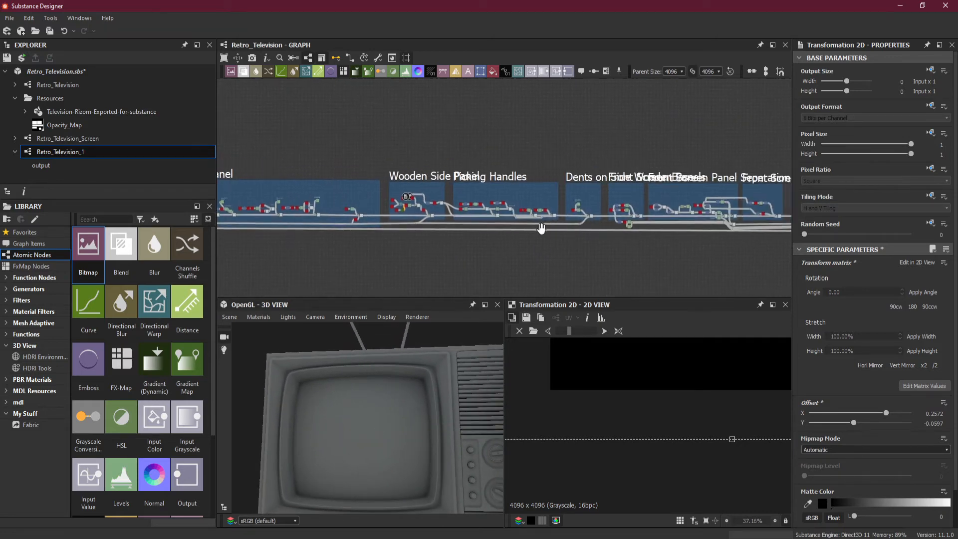
{"action": "middle_click_drag", "start_coordinate": [450, 242], "coordinate": [369, 182]}
{"action": "left_click_drag", "start_coordinate": [426, 368], "coordinate": [365, 430]}
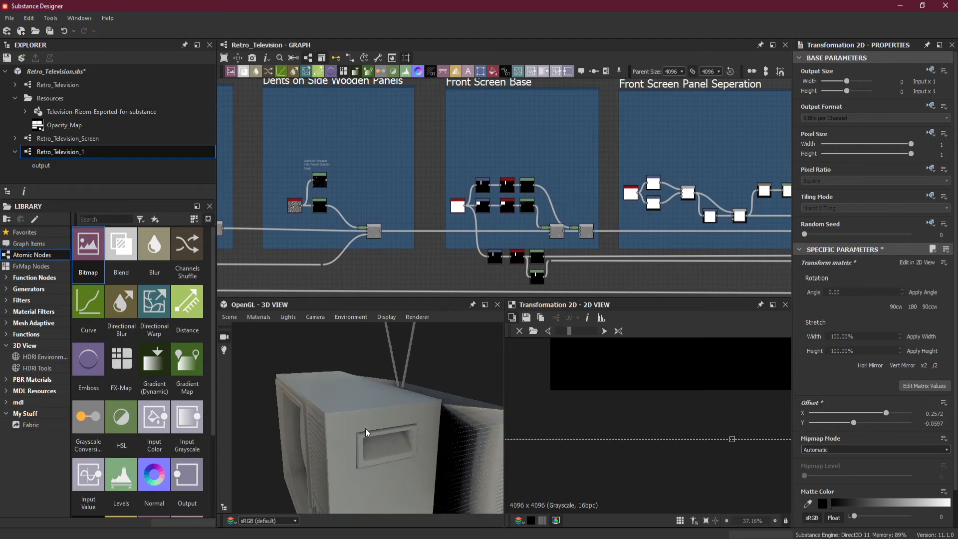
{"action": "scroll", "coordinate": [360, 418], "scroll_direction": "up", "scroll_amount": 5}
{"action": "scroll", "coordinate": [360, 418], "scroll_direction": "down", "scroll_amount": 1}
{"action": "scroll", "coordinate": [361, 421], "scroll_direction": "up", "scroll_amount": 3}
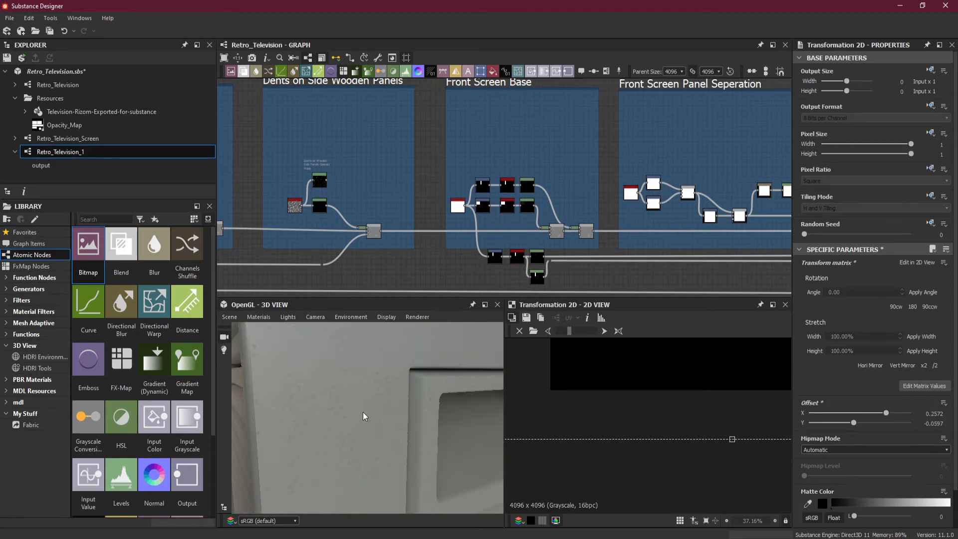
{"action": "scroll", "coordinate": [541, 155], "scroll_direction": "down", "scroll_amount": 4}
{"action": "scroll", "coordinate": [549, 150], "scroll_direction": "up", "scroll_amount": 3}
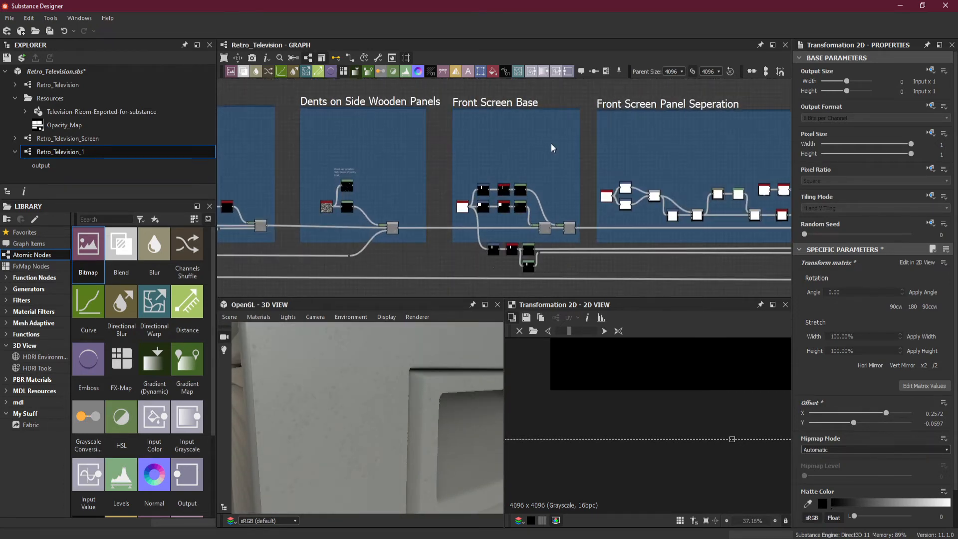
Step: Try raising the output white level of the docked Levels feeding the Front Screen Blend, and return it to its starting position
{"action": "middle_click_drag", "start_coordinate": [551, 147], "coordinate": [506, 145]}
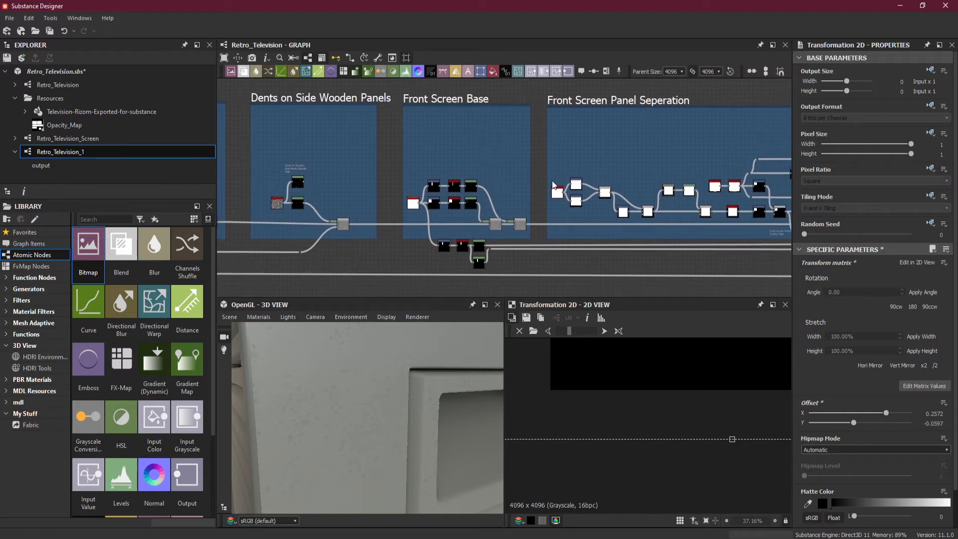
{"action": "mouse_move", "coordinate": [609, 182]}
{"action": "middle_mouse_down"}
{"action": "mouse_move", "coordinate": [395, 173]}
{"action": "mouse_move", "coordinate": [510, 171]}
{"action": "middle_mouse_up"}
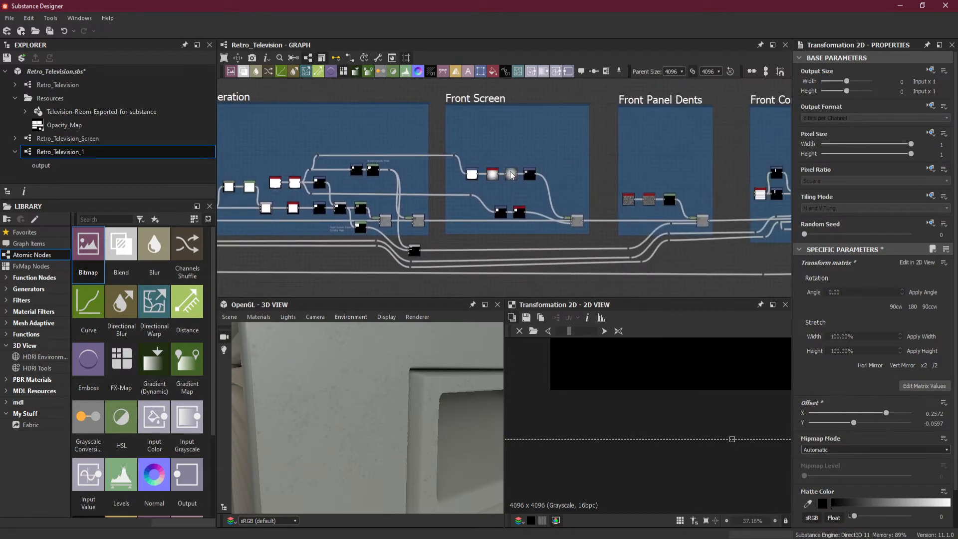
{"action": "scroll", "coordinate": [511, 175], "scroll_direction": "up", "scroll_amount": 5}
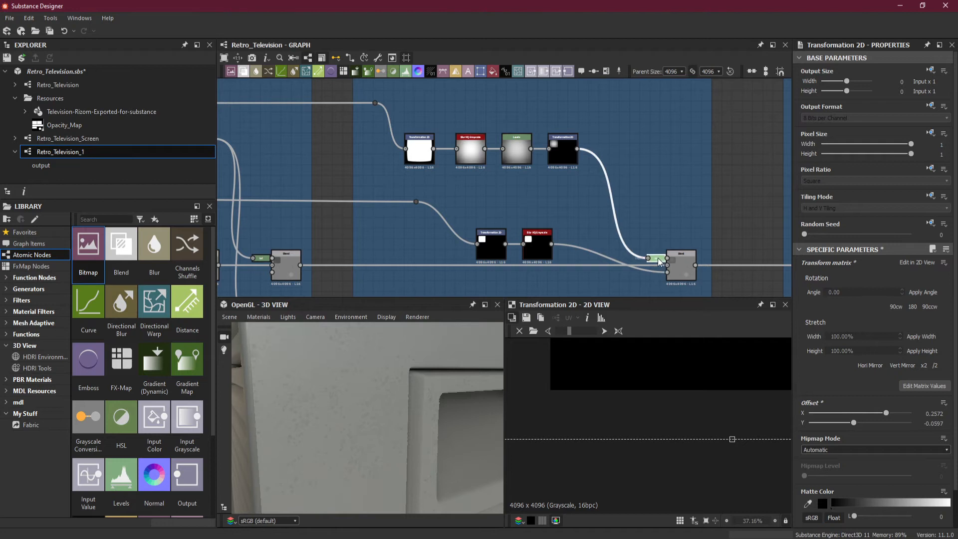
{"action": "scroll", "coordinate": [369, 382], "scroll_direction": "down", "scroll_amount": 5}
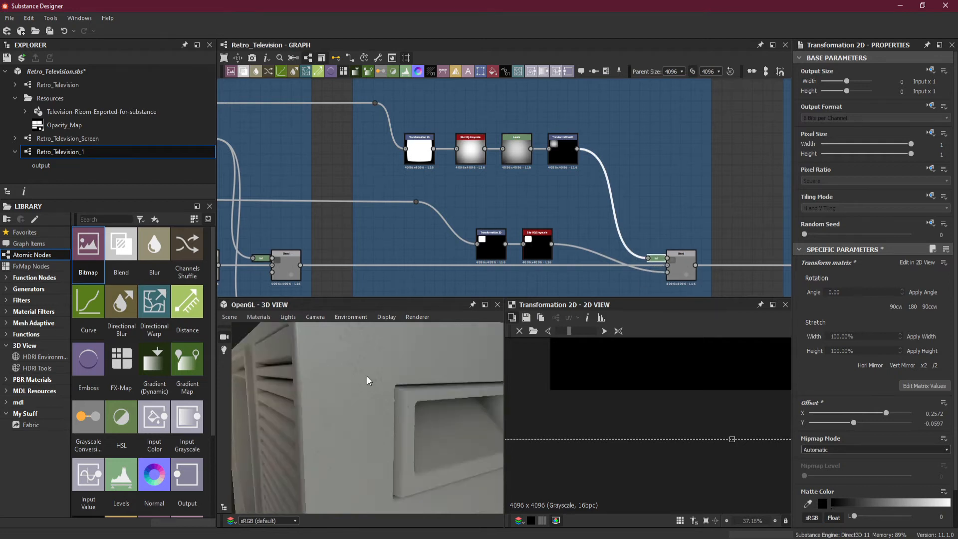
{"action": "left_click", "coordinate": [655, 259]}
{"action": "left_click_drag", "start_coordinate": [362, 442], "coordinate": [396, 406]}
{"action": "left_click_drag", "start_coordinate": [827, 384], "coordinate": [885, 382]}
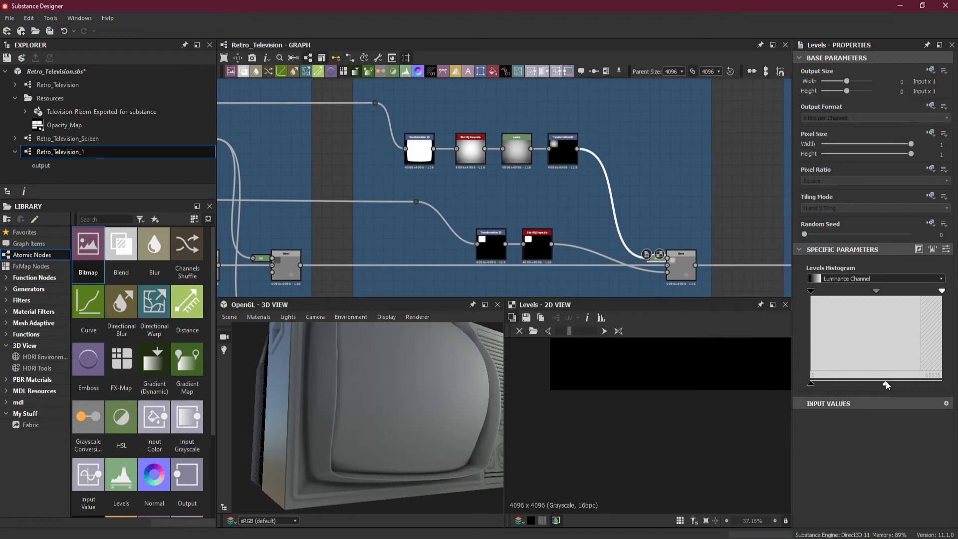
{"action": "left_click_drag", "start_coordinate": [886, 383], "coordinate": [828, 386]}
{"action": "scroll", "coordinate": [631, 247], "scroll_direction": "up", "scroll_amount": 2}
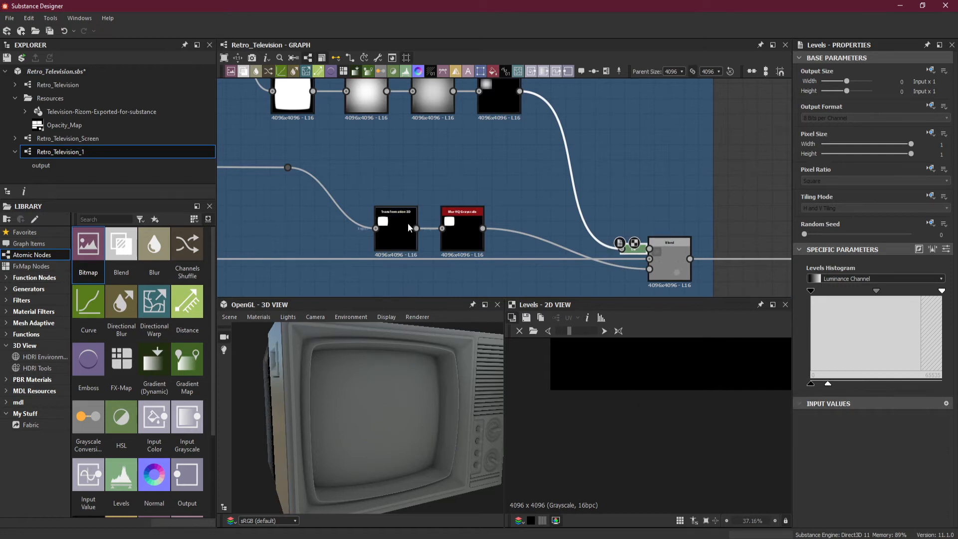
Step: Lower the output white level of the Front Screen Panel Seperation Levels to about 30% of its range, and check the screen's depth
{"action": "scroll", "coordinate": [441, 184], "scroll_direction": "down", "scroll_amount": 3}
{"action": "middle_click_drag", "start_coordinate": [371, 209], "coordinate": [547, 241]}
{"action": "scroll", "coordinate": [506, 235], "scroll_direction": "up", "scroll_amount": 4}
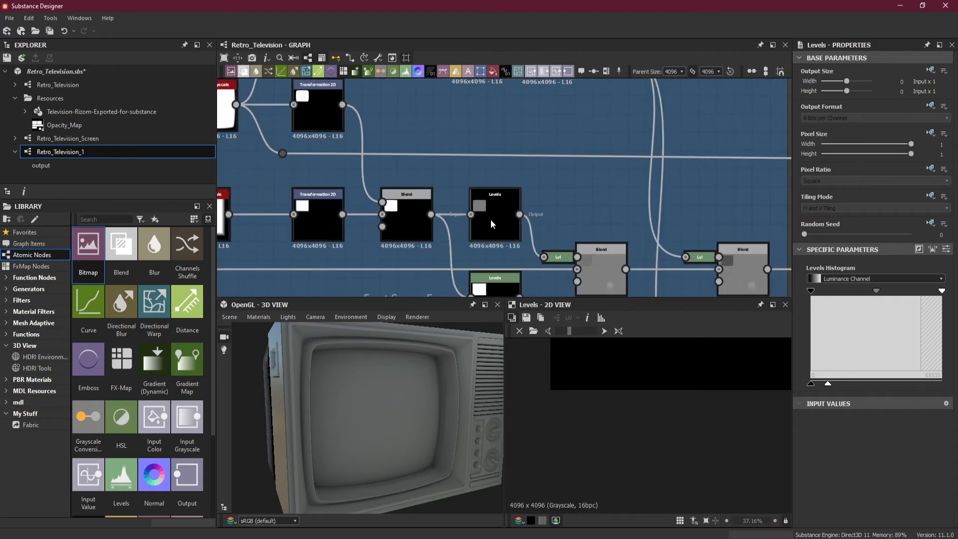
{"action": "left_click", "coordinate": [490, 220]}
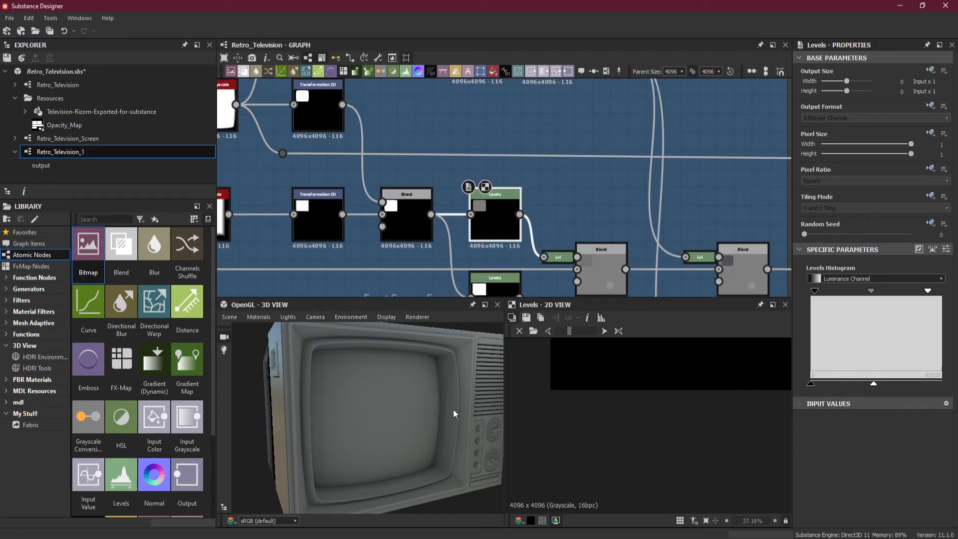
{"action": "left_click_drag", "start_coordinate": [453, 409], "coordinate": [439, 402]}
{"action": "left_click_drag", "start_coordinate": [874, 383], "coordinate": [872, 384]}
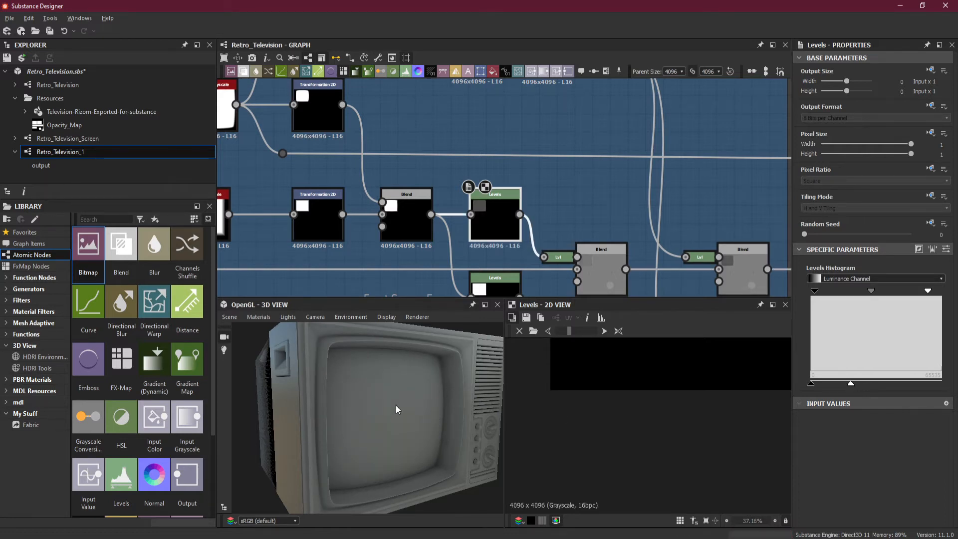
{"action": "left_click_drag", "start_coordinate": [396, 405], "coordinate": [448, 403]}
{"action": "left_click_drag", "start_coordinate": [399, 391], "coordinate": [351, 439]}
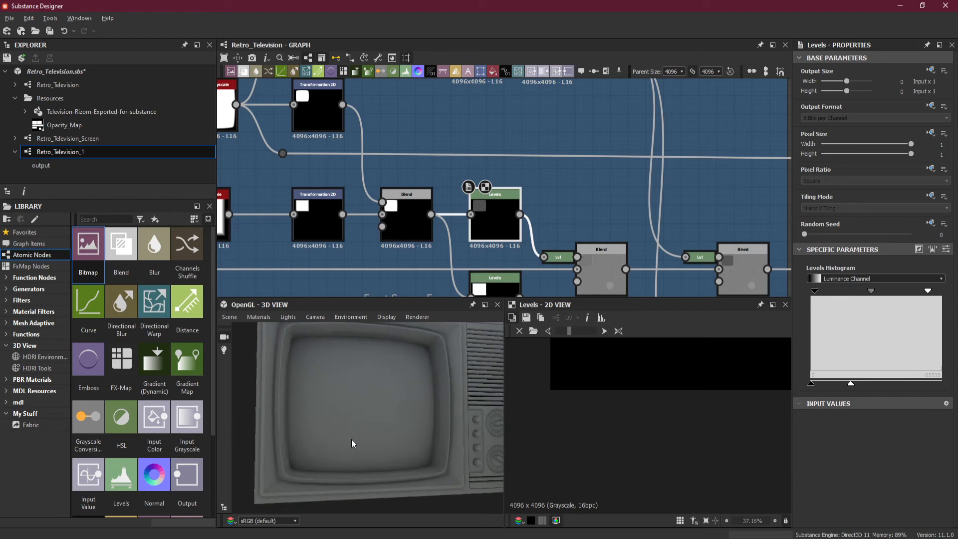
{"action": "right_click_drag", "start_coordinate": [351, 439], "coordinate": [352, 384]}
{"action": "left_click_drag", "start_coordinate": [352, 384], "coordinate": [411, 419]}
{"action": "scroll", "coordinate": [453, 221], "scroll_direction": "down", "scroll_amount": 4}
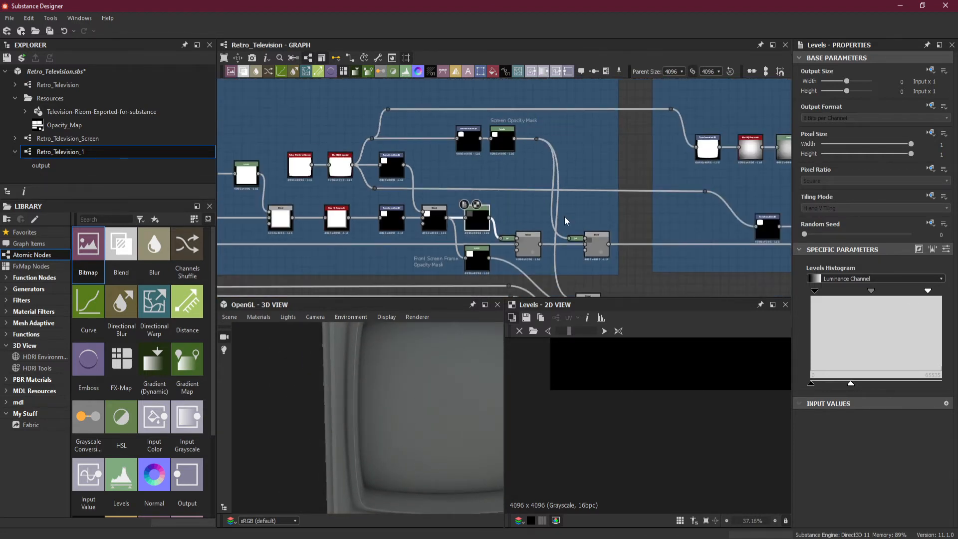
Step: Raise the output white level of the Levels after the Front Screen's Blur HQ Grayscale to its maximum
{"action": "middle_click_drag", "start_coordinate": [635, 217], "coordinate": [419, 201]}
{"action": "scroll", "coordinate": [618, 185], "scroll_direction": "up", "scroll_amount": 1}
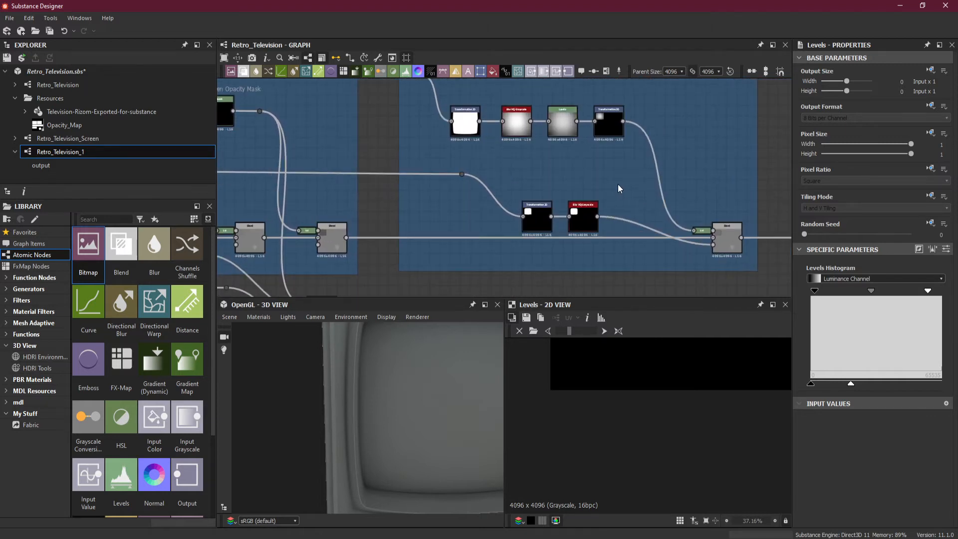
{"action": "left_click", "coordinate": [563, 127]}
{"action": "left_click_drag", "start_coordinate": [464, 449], "coordinate": [407, 435]}
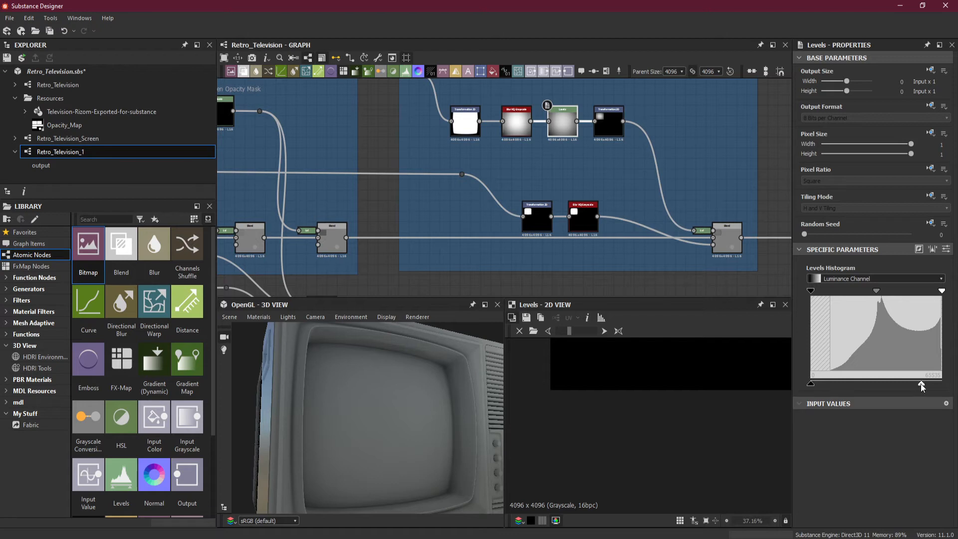
{"action": "left_click_drag", "start_coordinate": [921, 383], "coordinate": [904, 385]}
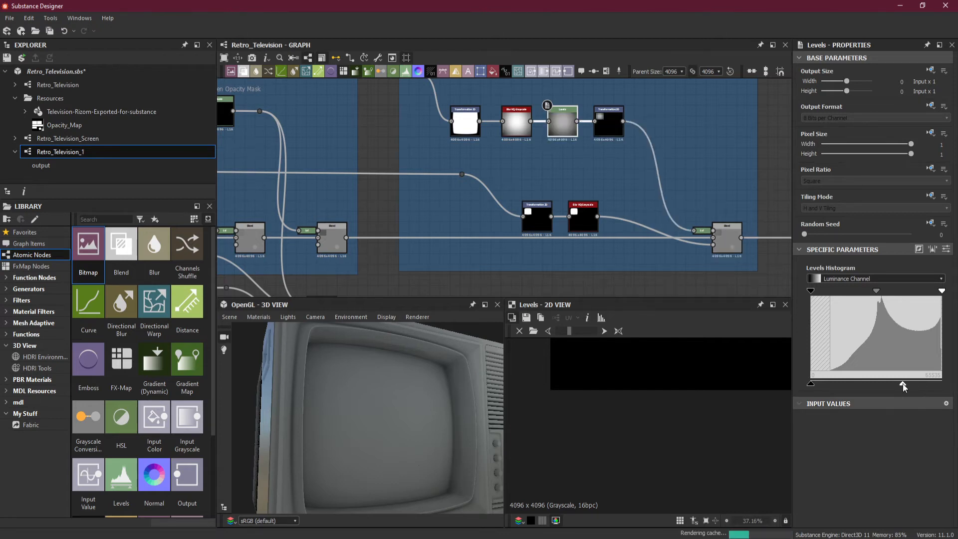
{"action": "left_click_drag", "start_coordinate": [903, 384], "coordinate": [945, 385]}
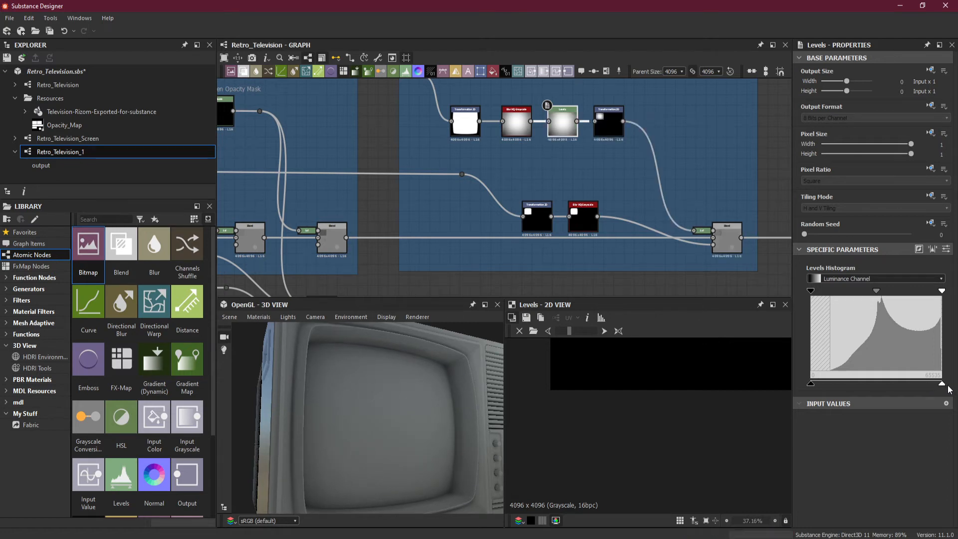
Step: Raise the output white level of the docked Levels on the Front Screen Blend to about 23% of its range, checking the screen's bulge
{"action": "double_click", "coordinate": [705, 231]}
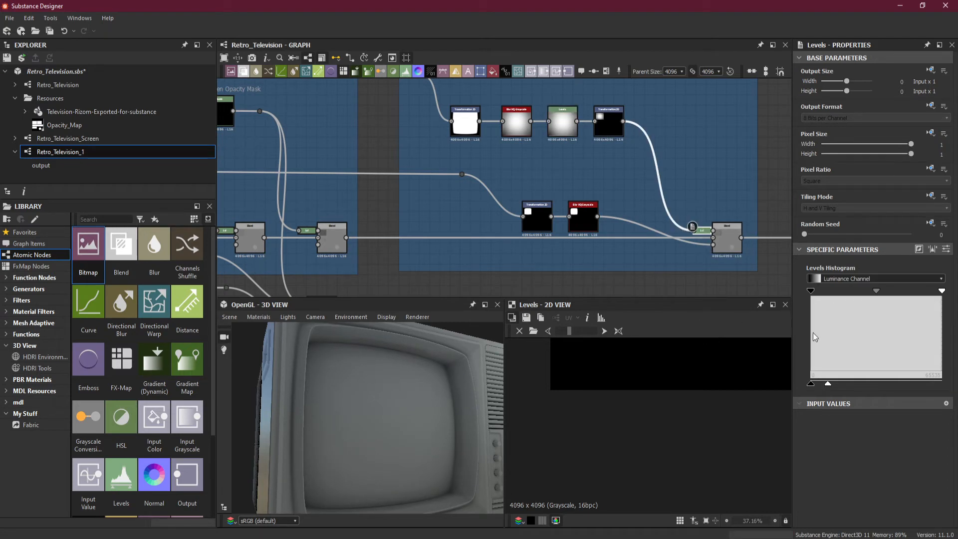
{"action": "mouse_move", "coordinate": [829, 383]}
{"action": "left_mouse_down"}
{"action": "mouse_move", "coordinate": [851, 383]}
{"action": "mouse_move", "coordinate": [842, 383]}
{"action": "left_mouse_up"}
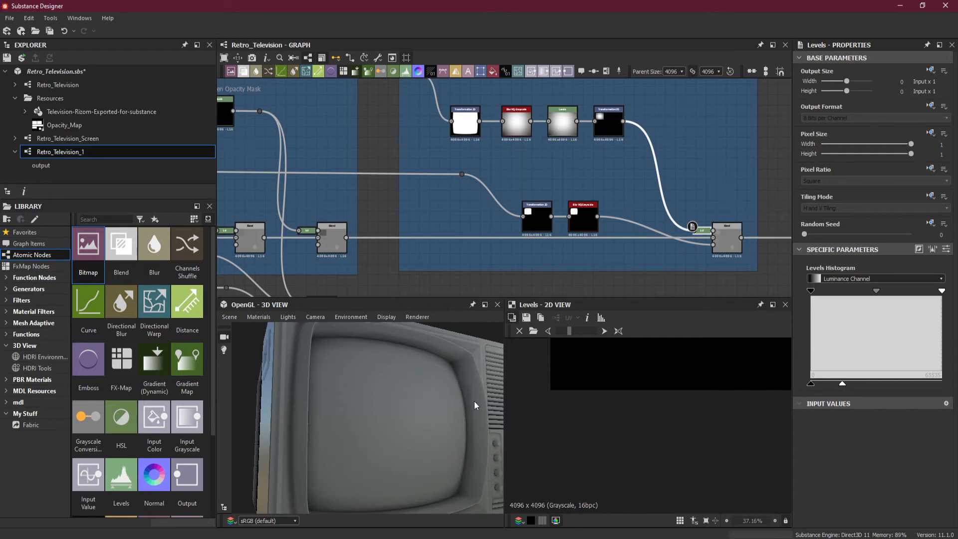
{"action": "left_click_drag", "start_coordinate": [474, 401], "coordinate": [402, 325]}
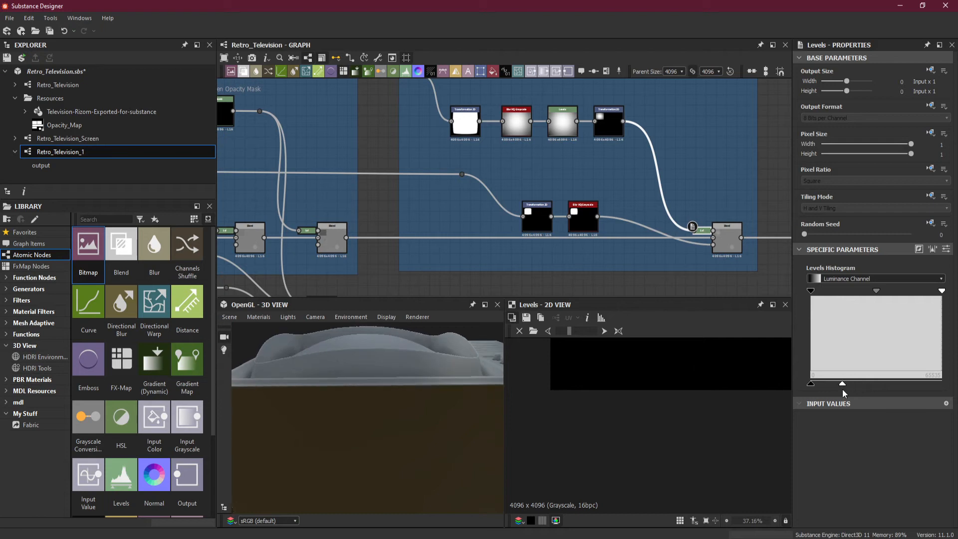
{"action": "left_click_drag", "start_coordinate": [842, 385], "coordinate": [841, 385]}
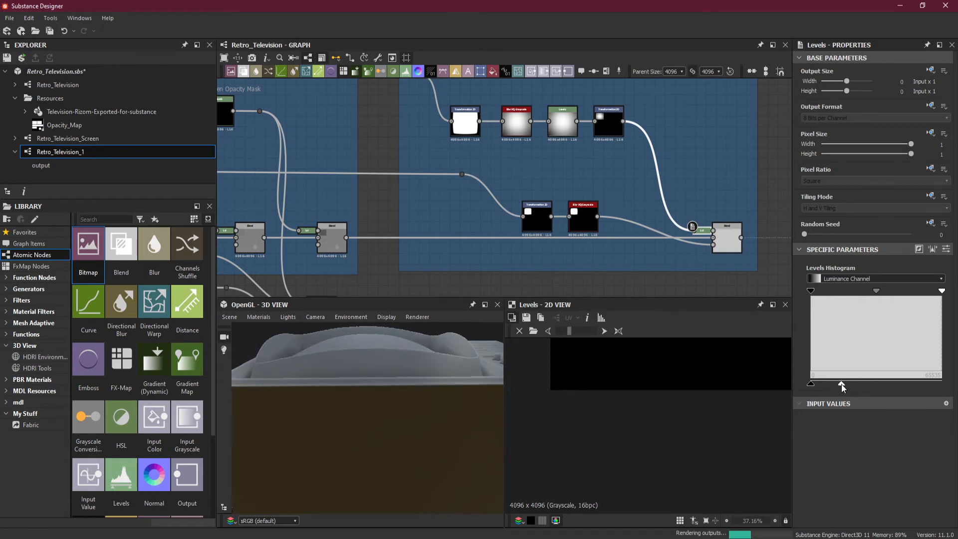
{"action": "left_click_drag", "start_coordinate": [457, 399], "coordinate": [394, 473]}
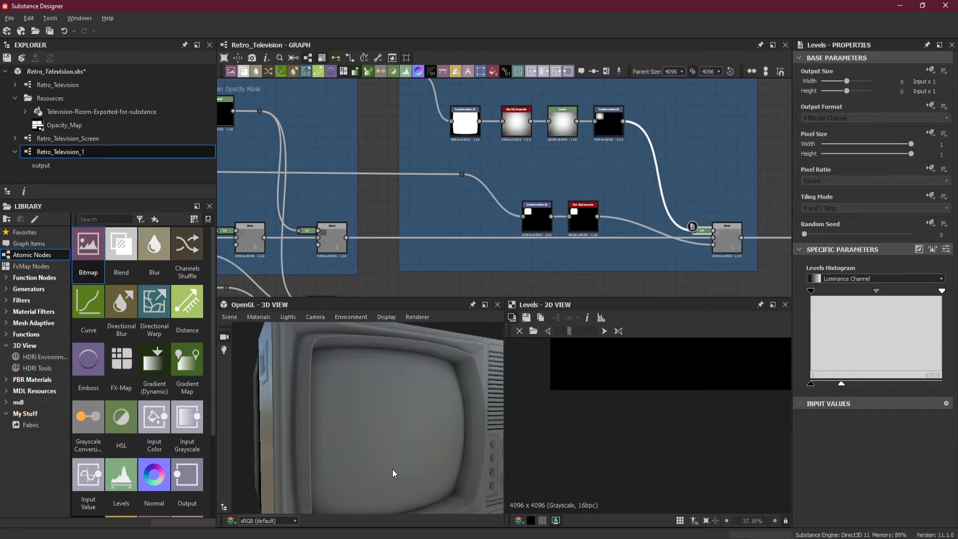
Step: Set the output white level of the Levels above the Front Screen Frame Opacity Mask to about 48% of its range, checking the frame's depth
{"action": "scroll", "coordinate": [384, 198], "scroll_direction": "down", "scroll_amount": 4}
{"action": "middle_click_drag", "start_coordinate": [283, 189], "coordinate": [493, 195]}
{"action": "scroll", "coordinate": [505, 212], "scroll_direction": "up", "scroll_amount": 4}
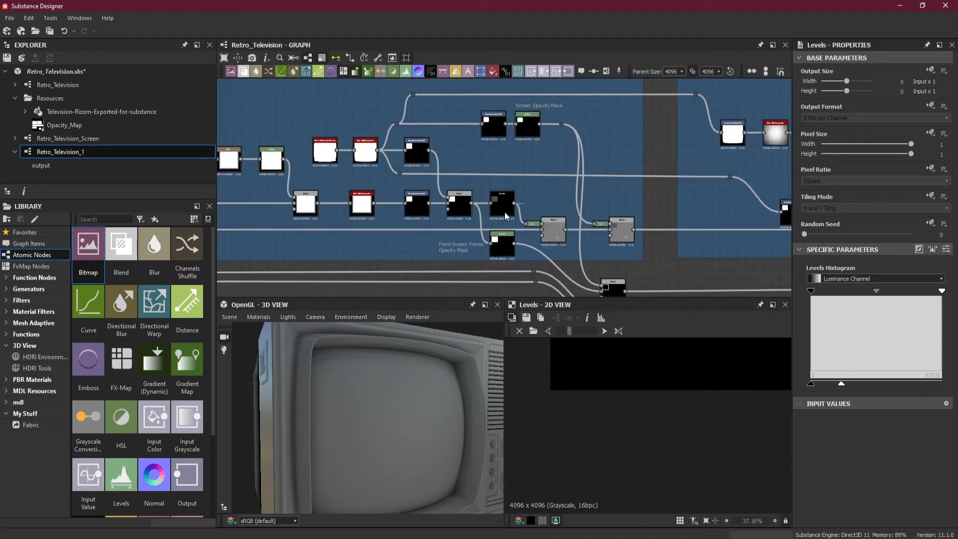
{"action": "left_click", "coordinate": [502, 212]}
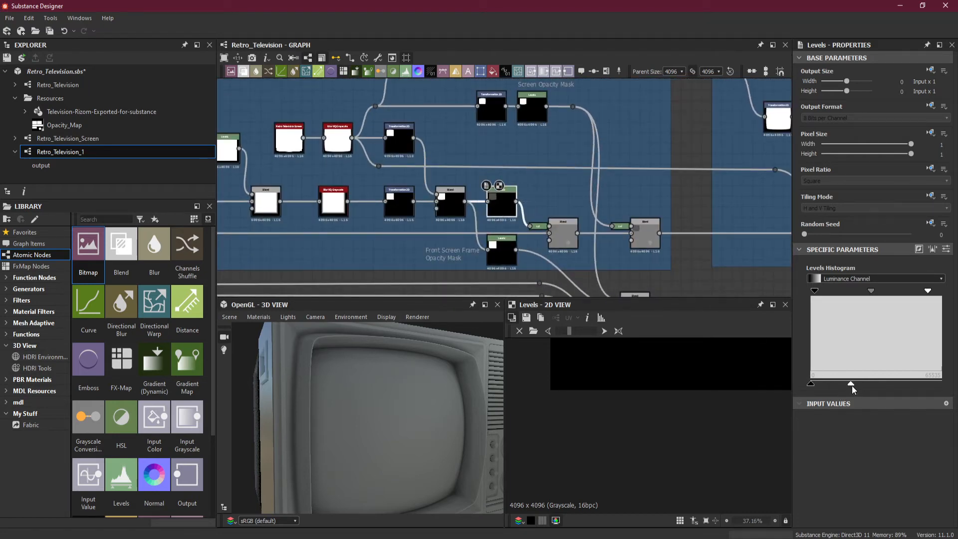
{"action": "left_click_drag", "start_coordinate": [851, 385], "coordinate": [885, 384]}
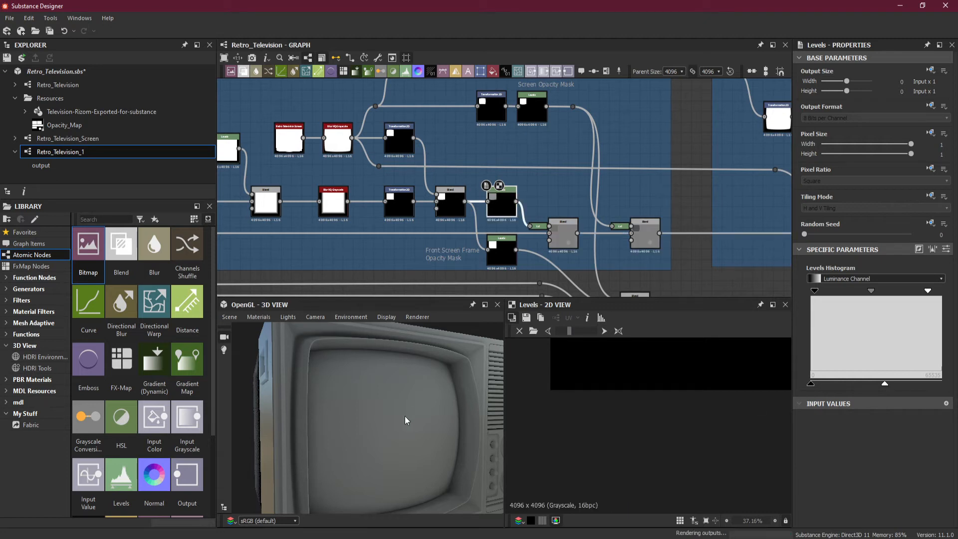
{"action": "left_click_drag", "start_coordinate": [412, 422], "coordinate": [379, 337]}
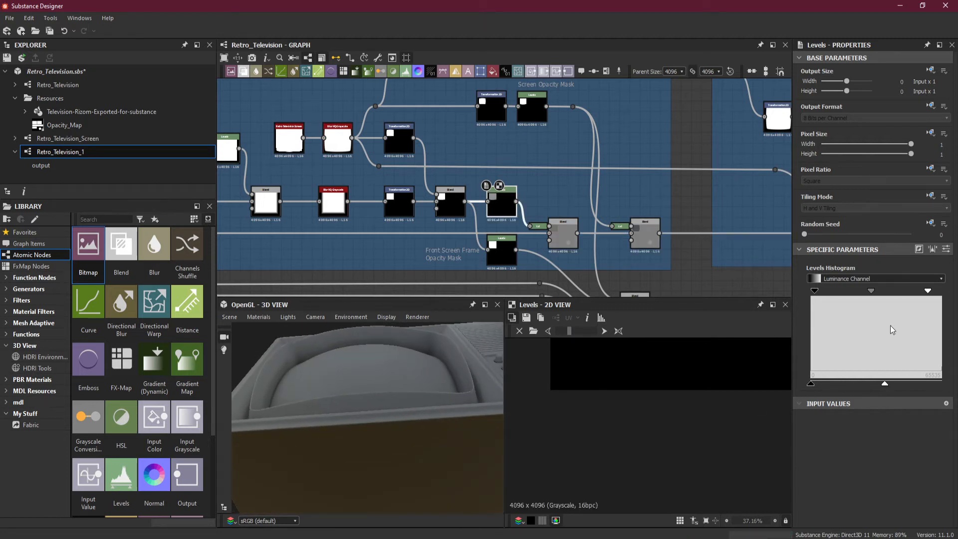
{"action": "left_click_drag", "start_coordinate": [887, 384], "coordinate": [907, 387]}
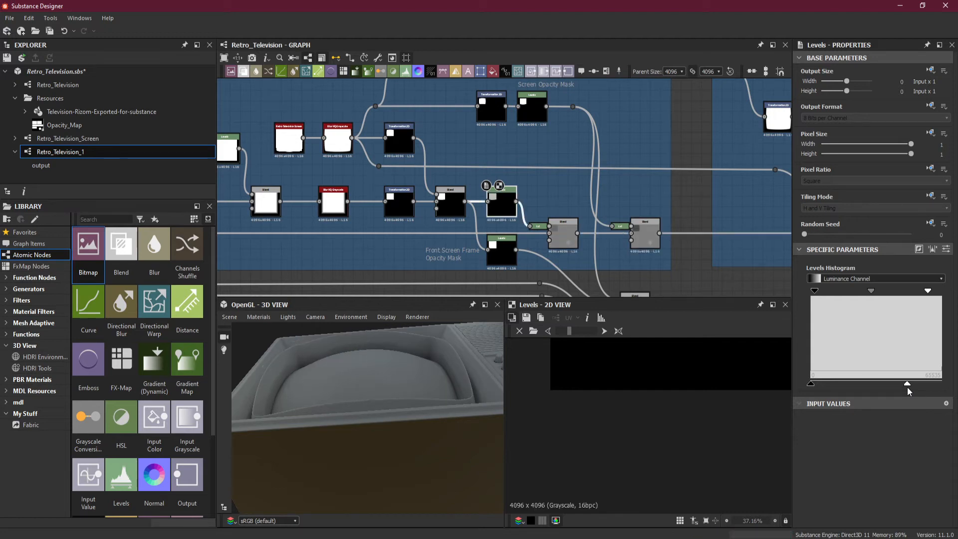
{"action": "left_click_drag", "start_coordinate": [487, 410], "coordinate": [445, 482]}
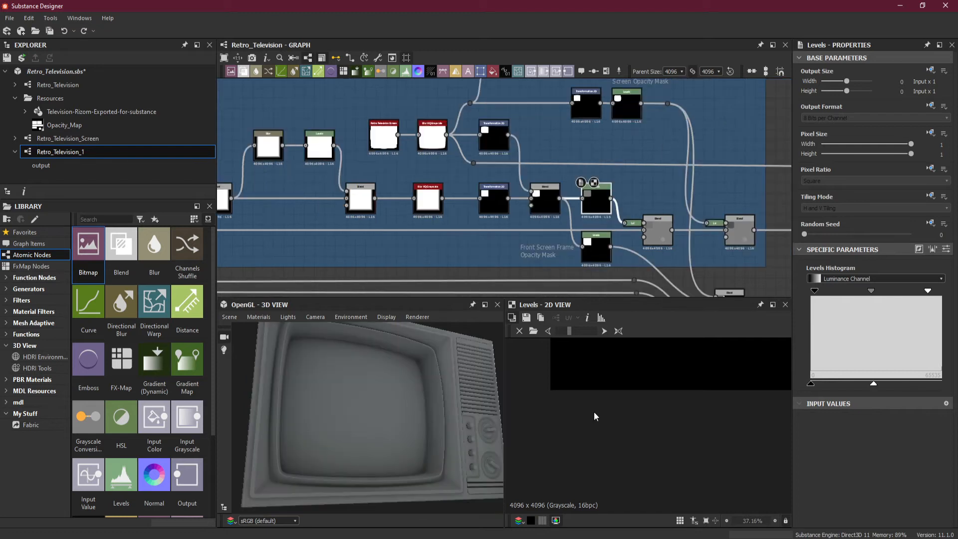
{"action": "left_click_drag", "start_coordinate": [874, 385], "coordinate": [873, 386]}
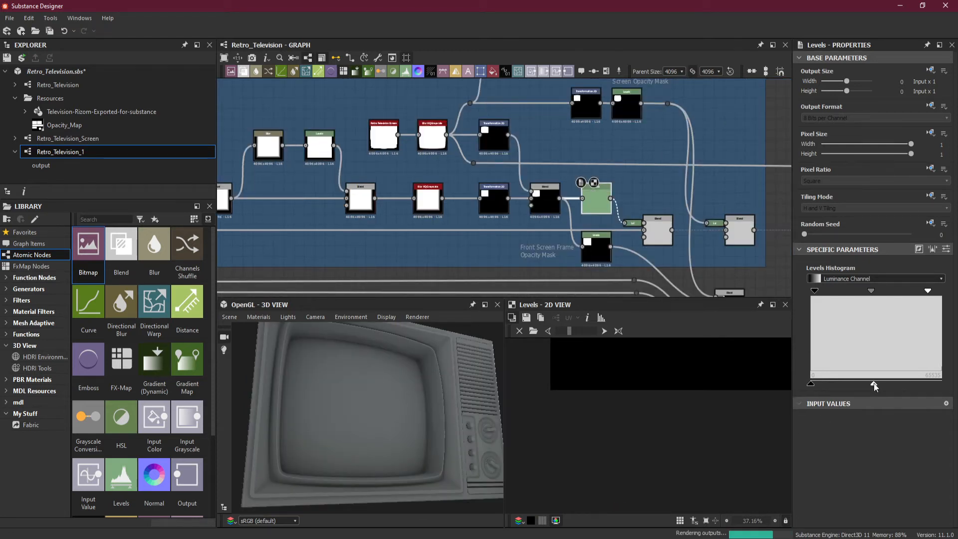
Step: Lower the output white level of the docked Levels on the first Panel Seperation Blend to about 9% of its range, checking the screen recess
{"action": "double_click", "coordinate": [633, 223]}
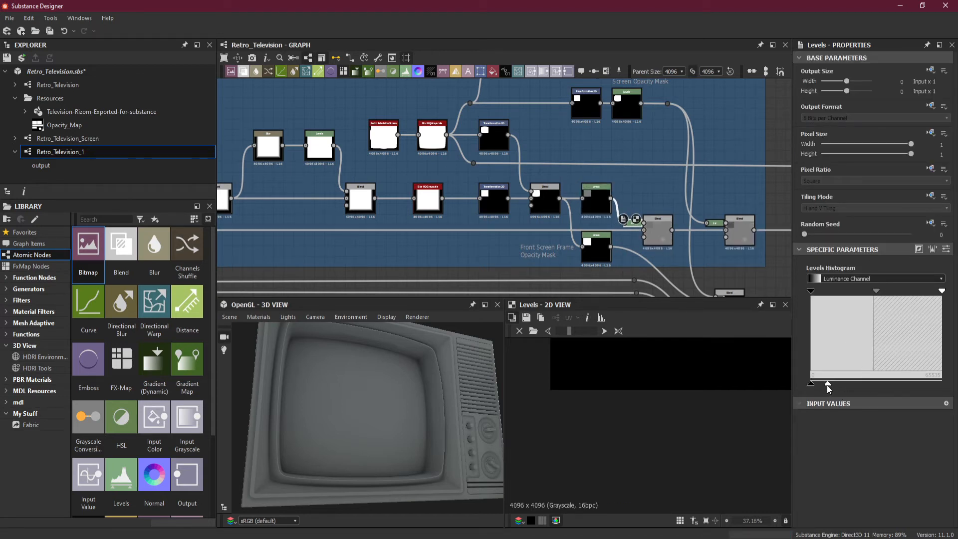
{"action": "left_click_drag", "start_coordinate": [445, 432], "coordinate": [446, 395]}
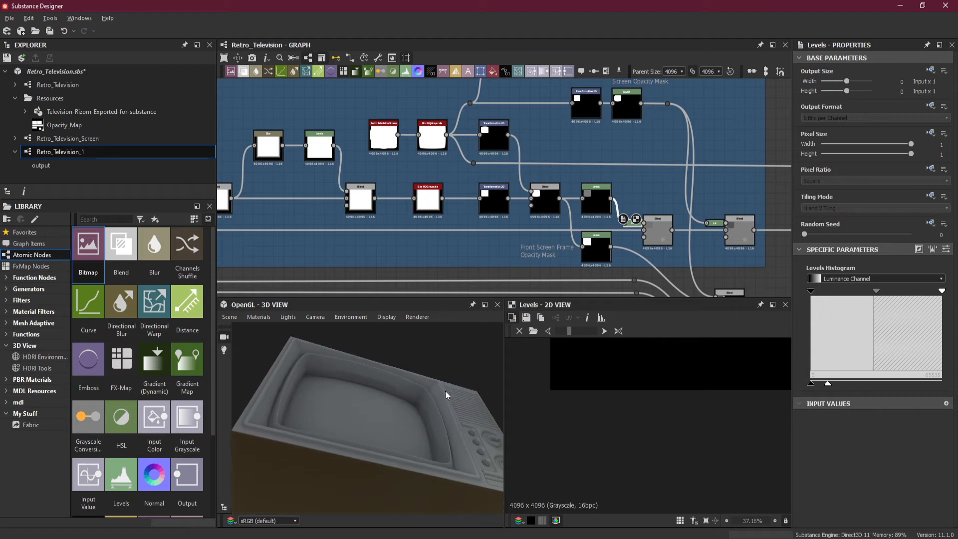
{"action": "left_click_drag", "start_coordinate": [828, 386], "coordinate": [834, 387]}
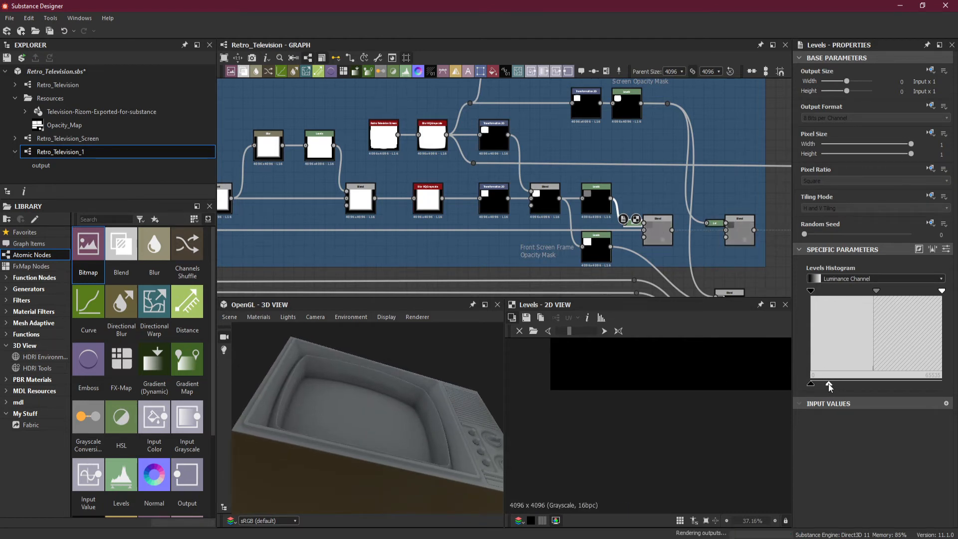
{"action": "left_click_drag", "start_coordinate": [833, 387], "coordinate": [828, 387]}
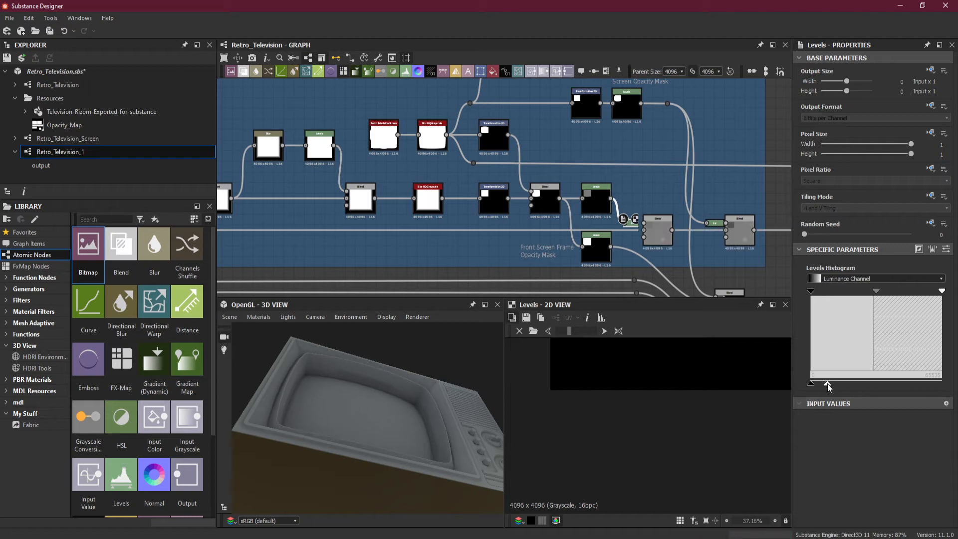
{"action": "left_click_drag", "start_coordinate": [824, 388], "coordinate": [819, 387]}
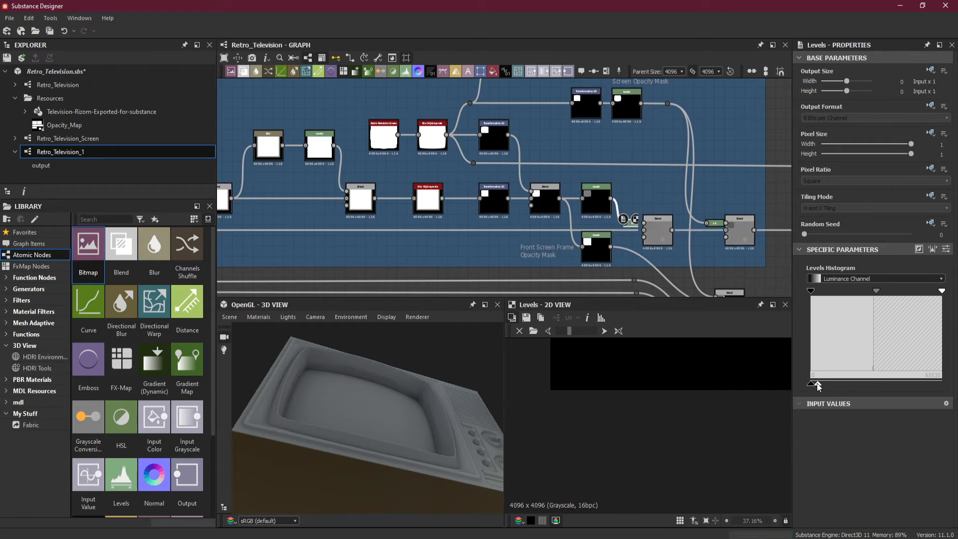
{"action": "left_click_drag", "start_coordinate": [819, 387], "coordinate": [820, 387]}
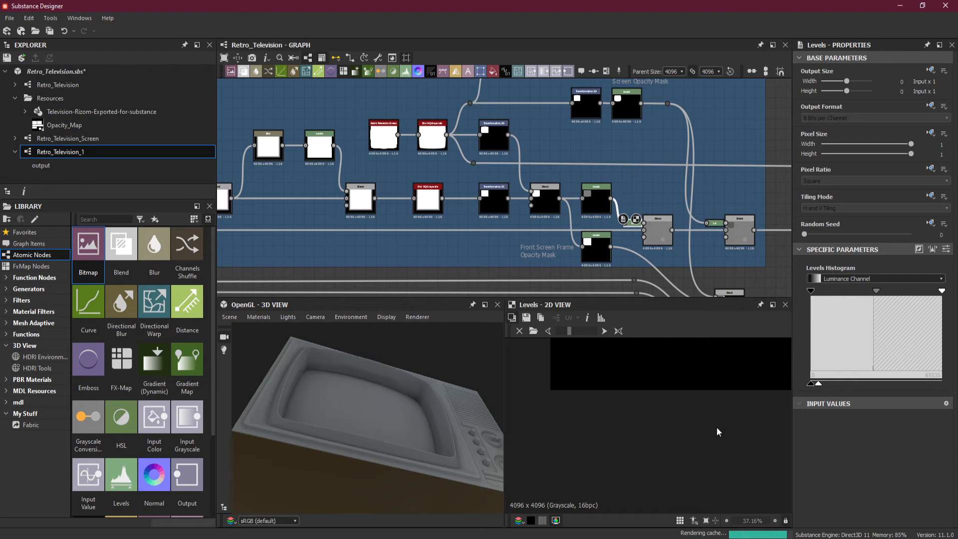
{"action": "left_click_drag", "start_coordinate": [399, 404], "coordinate": [447, 456]}
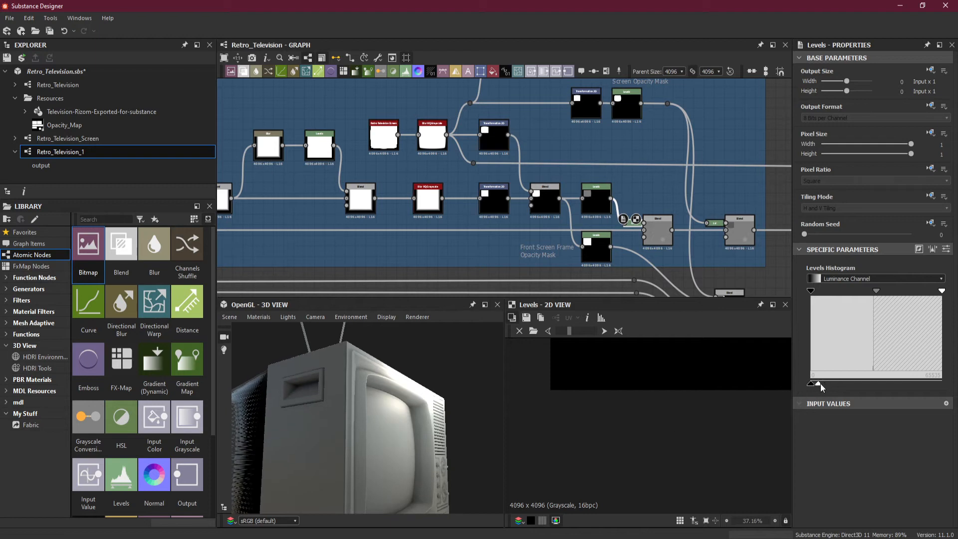
{"action": "left_click_drag", "start_coordinate": [822, 388], "coordinate": [824, 388]}
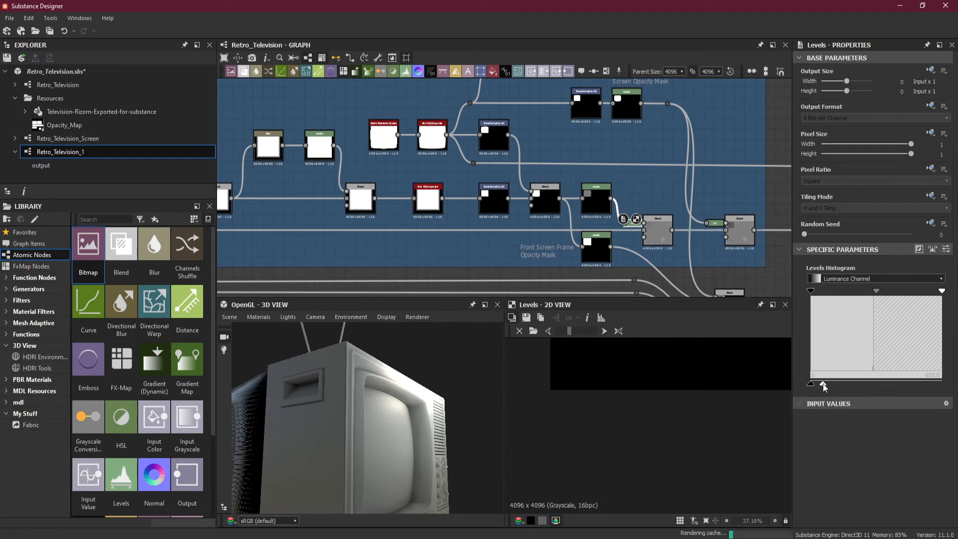
{"action": "left_click_drag", "start_coordinate": [439, 430], "coordinate": [387, 415]}
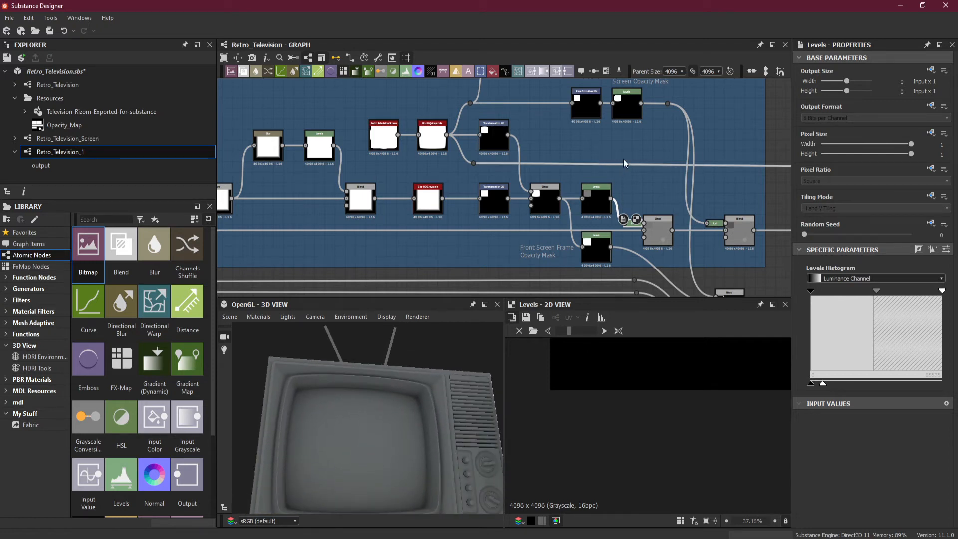
Step: Lower the output white level of the docked Levels on the second Panel Seperation Blend to about 7% of its range
{"action": "left_click", "coordinate": [713, 223]}
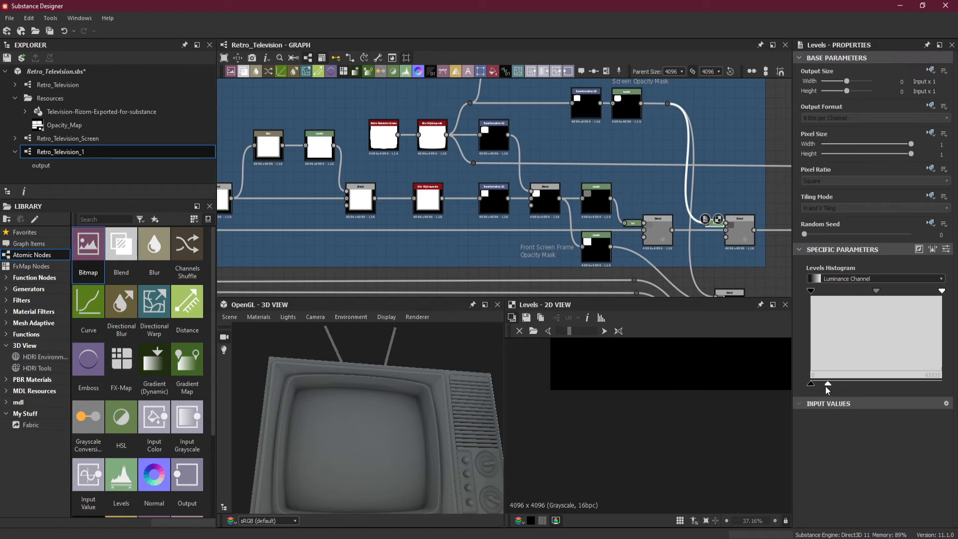
{"action": "left_click_drag", "start_coordinate": [828, 385], "coordinate": [841, 386]}
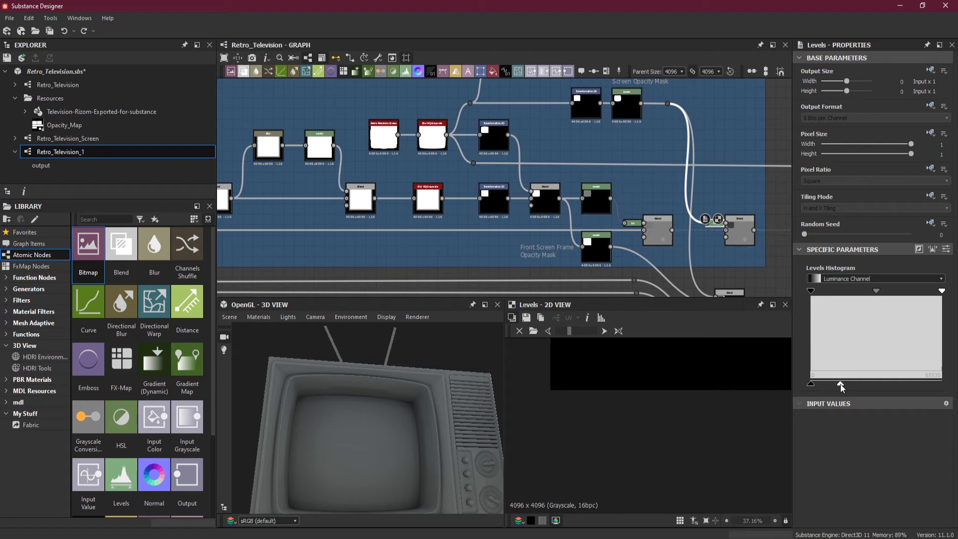
{"action": "left_click_drag", "start_coordinate": [841, 385], "coordinate": [821, 385]}
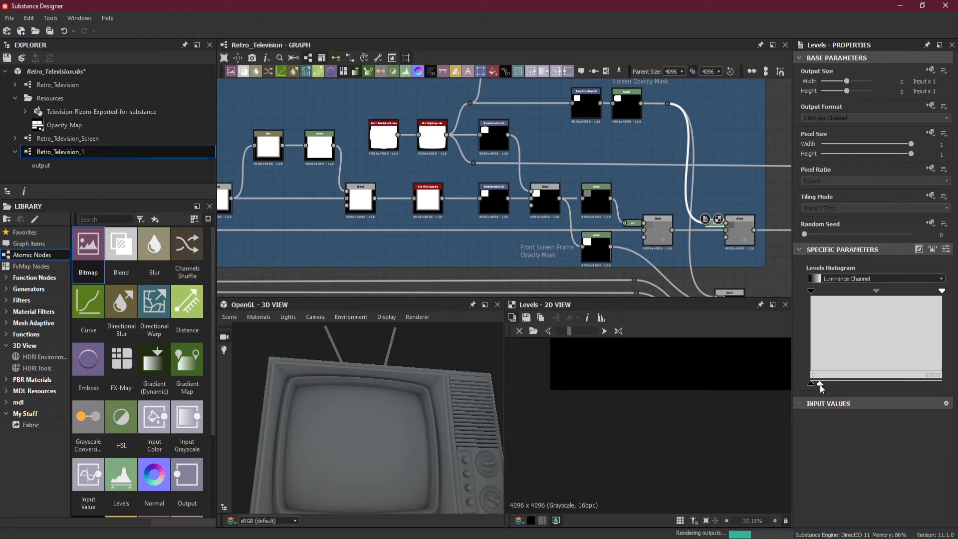
{"action": "left_click_drag", "start_coordinate": [449, 429], "coordinate": [368, 437]}
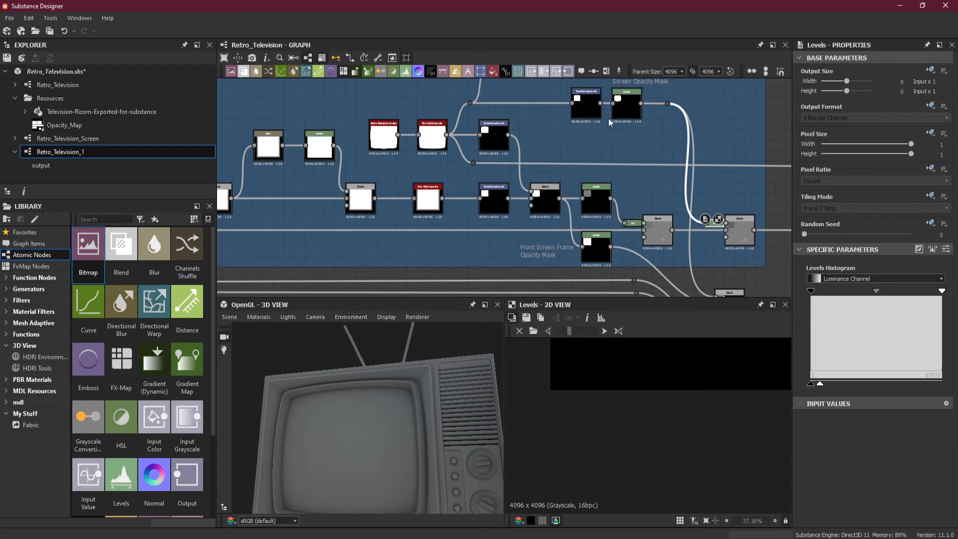
Step: Lower the output white level of the Screen Opacity Mask Levels to about 17% of its range, checking the screen's edge up close
{"action": "left_click", "coordinate": [634, 112]}
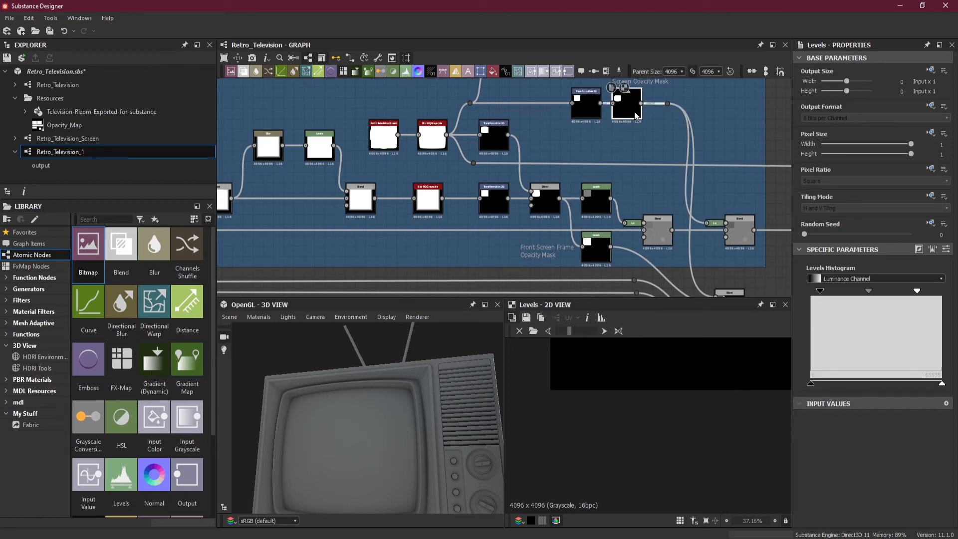
{"action": "left_click_drag", "start_coordinate": [941, 384], "coordinate": [889, 386]}
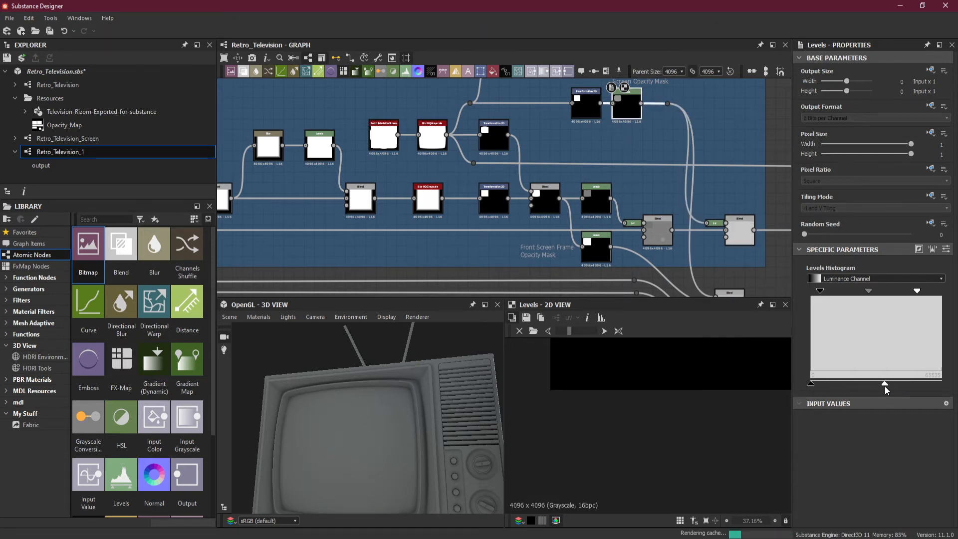
{"action": "left_click_drag", "start_coordinate": [881, 386], "coordinate": [838, 385]}
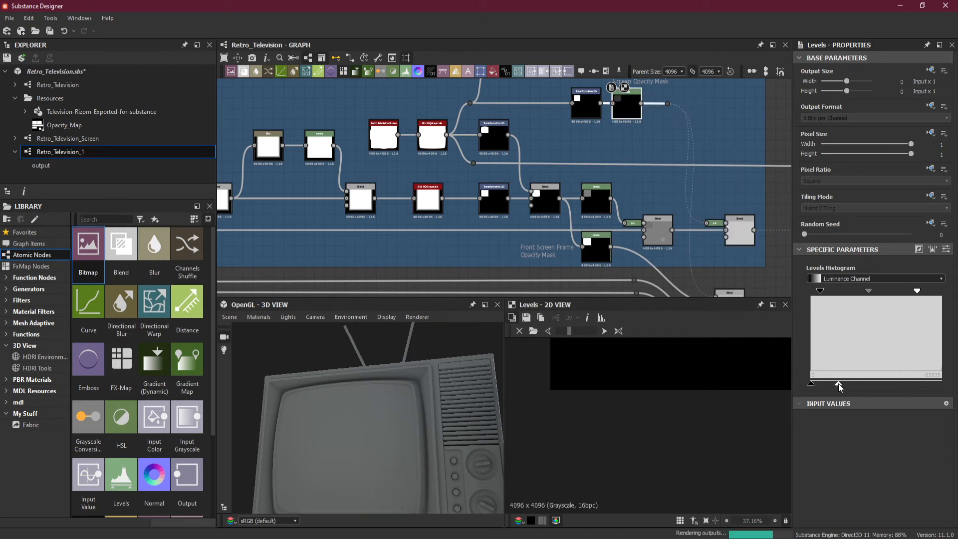
{"action": "scroll", "coordinate": [274, 389], "scroll_direction": "up", "scroll_amount": 3}
{"action": "left_click_drag", "start_coordinate": [273, 389], "coordinate": [367, 372]}
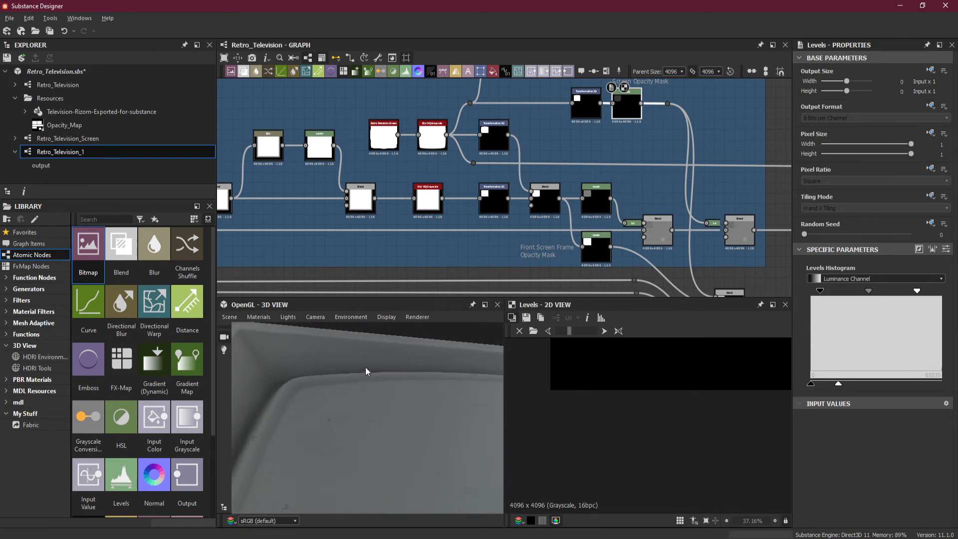
{"action": "left_click_drag", "start_coordinate": [838, 384], "coordinate": [833, 384]}
{"action": "left_click_drag", "start_coordinate": [834, 384], "coordinate": [833, 384]}
Step: Lower the input white level of the Screen Opacity Mask Levels to about 18% of its range, and inspect the screen's surface and border
{"action": "left_click_drag", "start_coordinate": [914, 293], "coordinate": [834, 292]}
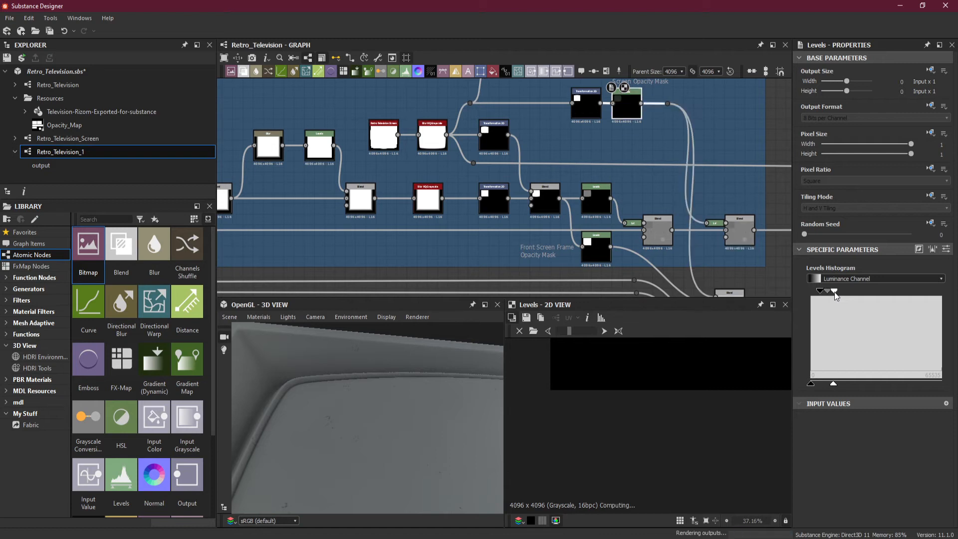
{"action": "scroll", "coordinate": [361, 407], "scroll_direction": "down", "scroll_amount": 3}
{"action": "left_click_drag", "start_coordinate": [361, 407], "coordinate": [384, 421]}
{"action": "scroll", "coordinate": [367, 425], "scroll_direction": "down", "scroll_amount": 8}
{"action": "scroll", "coordinate": [363, 406], "scroll_direction": "up", "scroll_amount": 8}
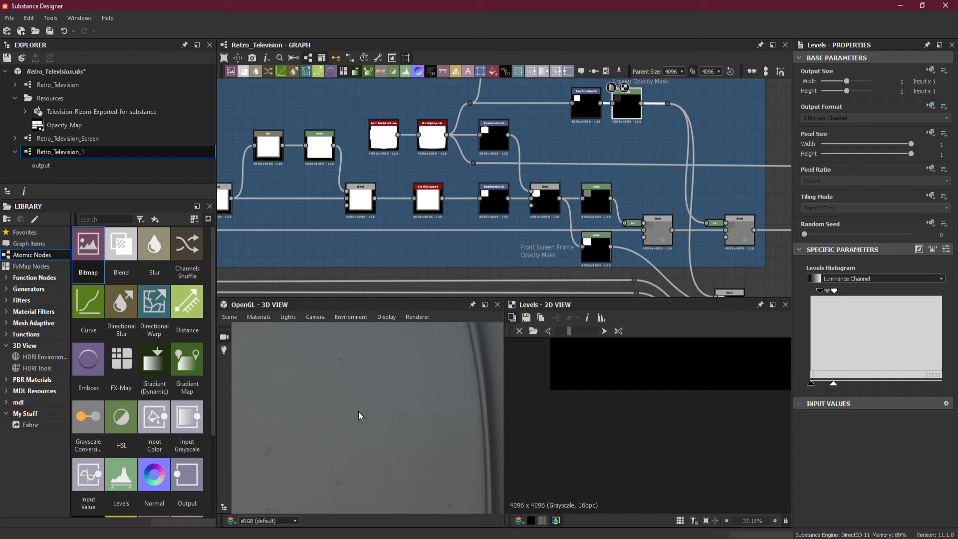
Step: Trace the height chain back from Front Screen Panel Seperation through Front Screen Base and Picking Handles to the Wooden Side Panel nodes
{"action": "scroll", "coordinate": [509, 206], "scroll_direction": "down", "scroll_amount": 2}
{"action": "scroll", "coordinate": [462, 208], "scroll_direction": "down", "scroll_amount": 4}
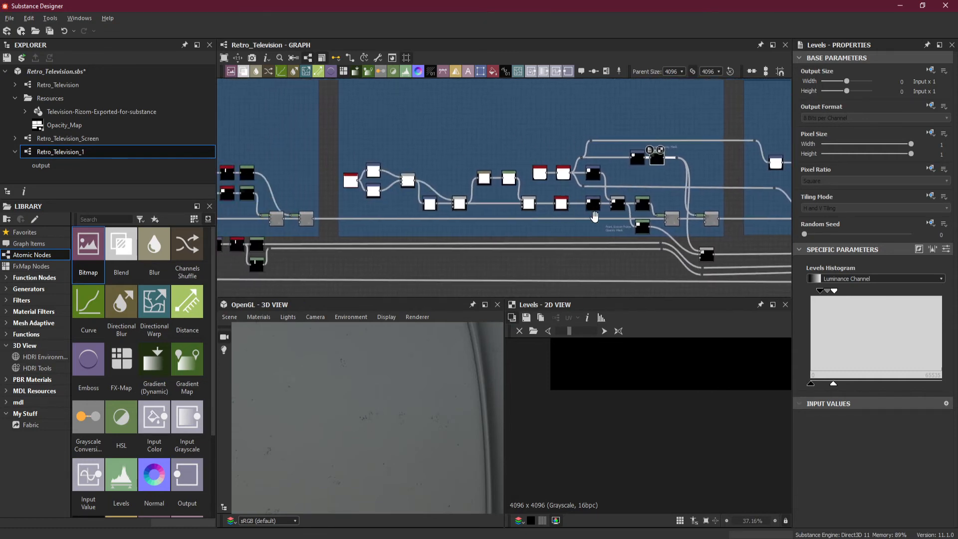
{"action": "scroll", "coordinate": [548, 216], "scroll_direction": "up", "scroll_amount": 3}
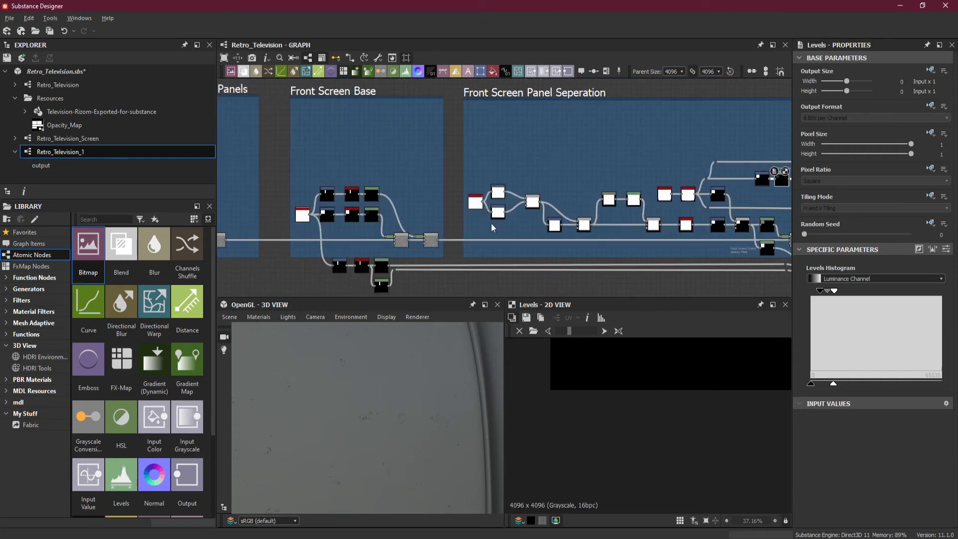
{"action": "scroll", "coordinate": [524, 212], "scroll_direction": "up", "scroll_amount": 1}
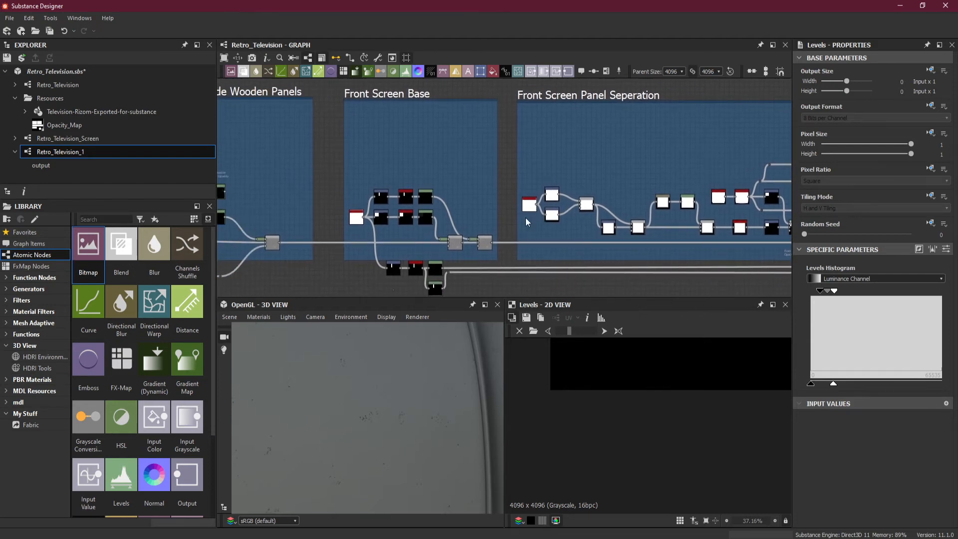
{"action": "scroll", "coordinate": [450, 218], "scroll_direction": "up", "scroll_amount": 3}
{"action": "scroll", "coordinate": [451, 218], "scroll_direction": "down", "scroll_amount": 1}
{"action": "middle_click_drag", "start_coordinate": [773, 223], "coordinate": [544, 208]}
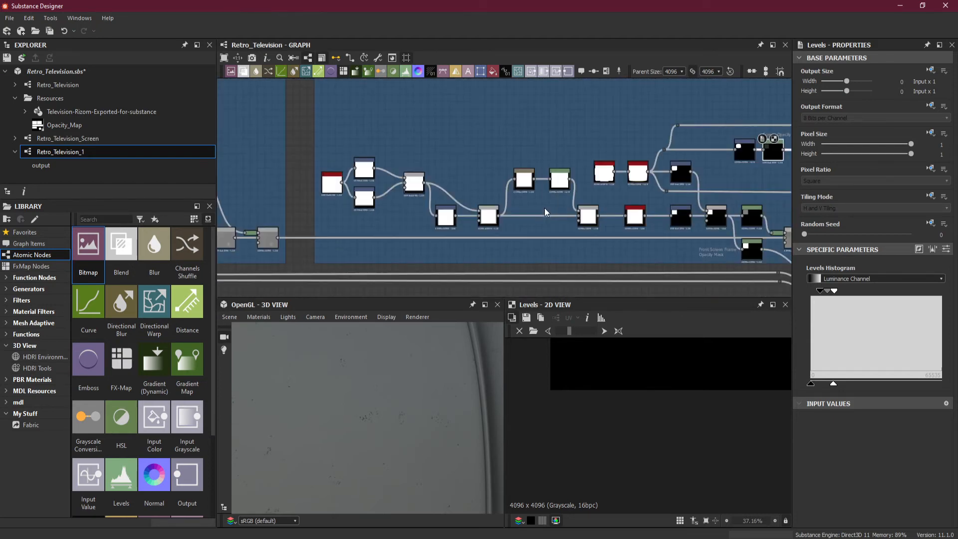
{"action": "scroll", "coordinate": [544, 208], "scroll_direction": "down", "scroll_amount": 4}
{"action": "middle_click_drag", "start_coordinate": [388, 222], "coordinate": [689, 226]}
{"action": "middle_click_drag", "start_coordinate": [442, 222], "coordinate": [612, 223]}
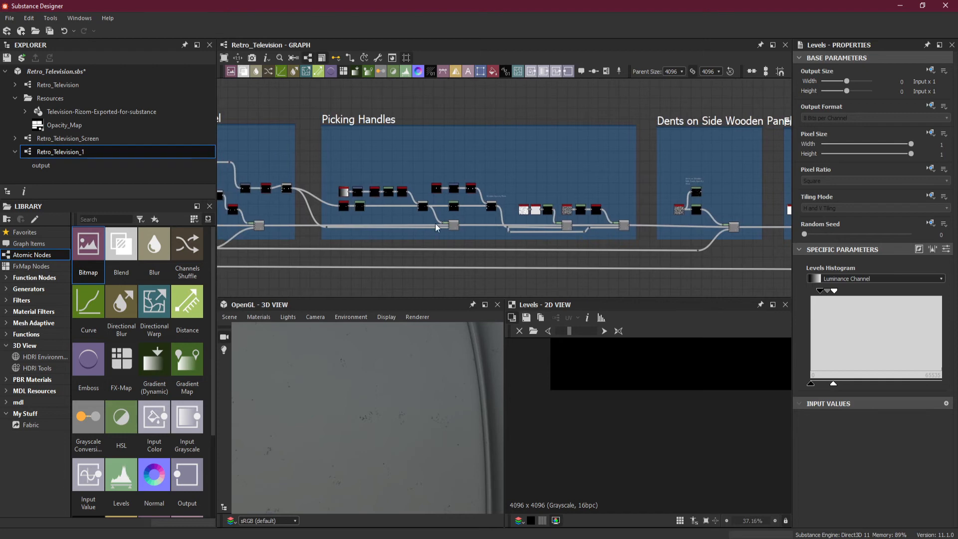
{"action": "middle_click_drag", "start_coordinate": [481, 222], "coordinate": [678, 223]}
{"action": "middle_click_drag", "start_coordinate": [420, 208], "coordinate": [476, 209]}
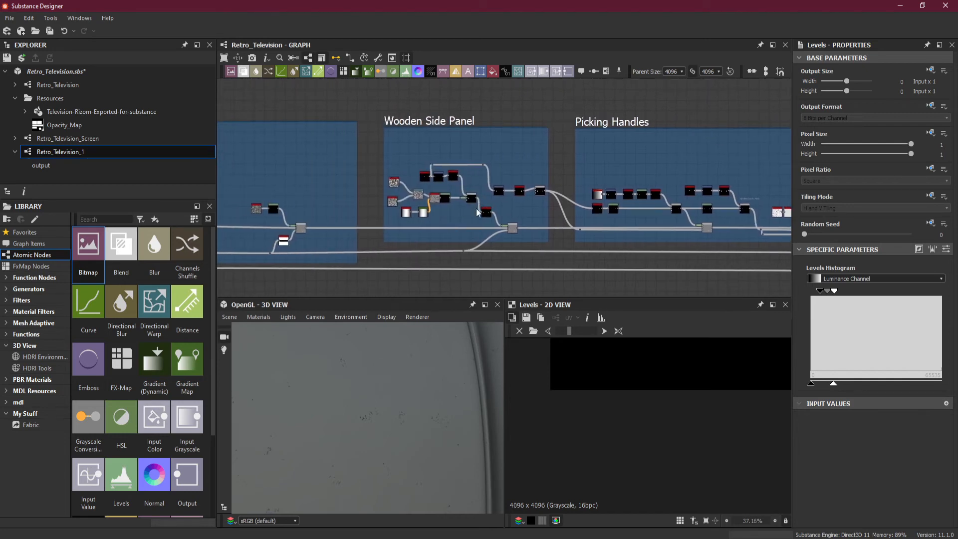
Step: Try different output white levels on the docked Levels between the Wooden Side Panel's wood-grain Levels and its Blend
{"action": "scroll", "coordinate": [450, 191], "scroll_direction": "up", "scroll_amount": 3}
{"action": "scroll", "coordinate": [450, 187], "scroll_direction": "up", "scroll_amount": 4}
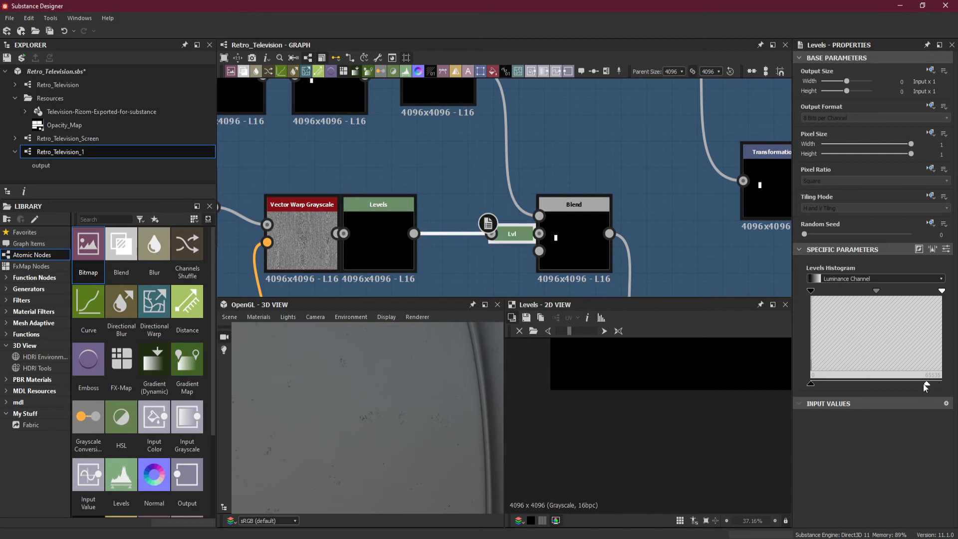
{"action": "left_click_drag", "start_coordinate": [926, 385], "coordinate": [825, 385]}
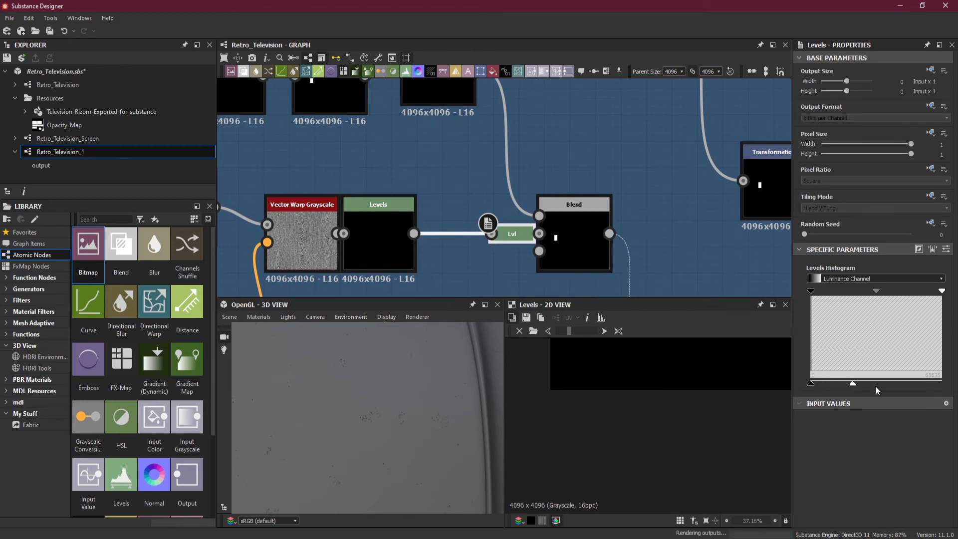
{"action": "left_click_drag", "start_coordinate": [825, 386], "coordinate": [948, 391]}
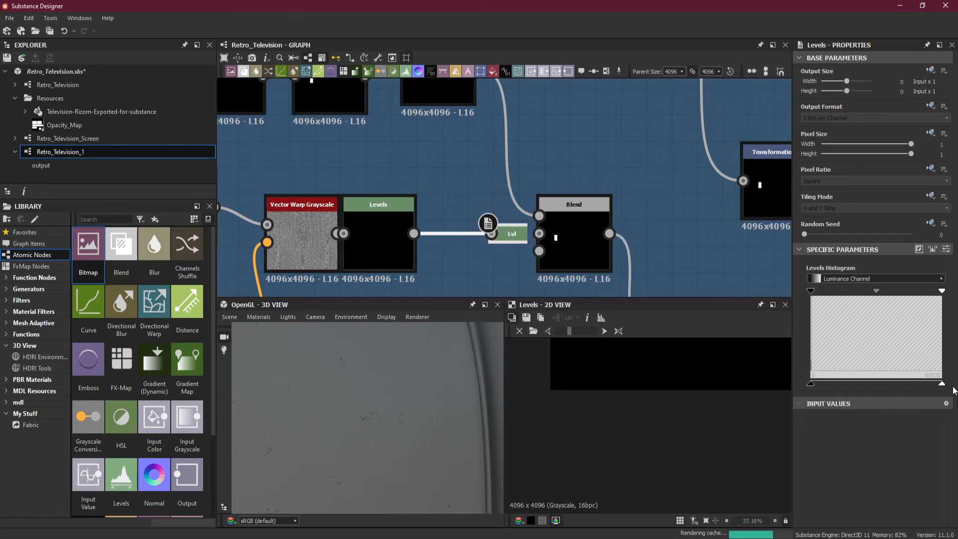
{"action": "left_click", "coordinate": [64, 31]}
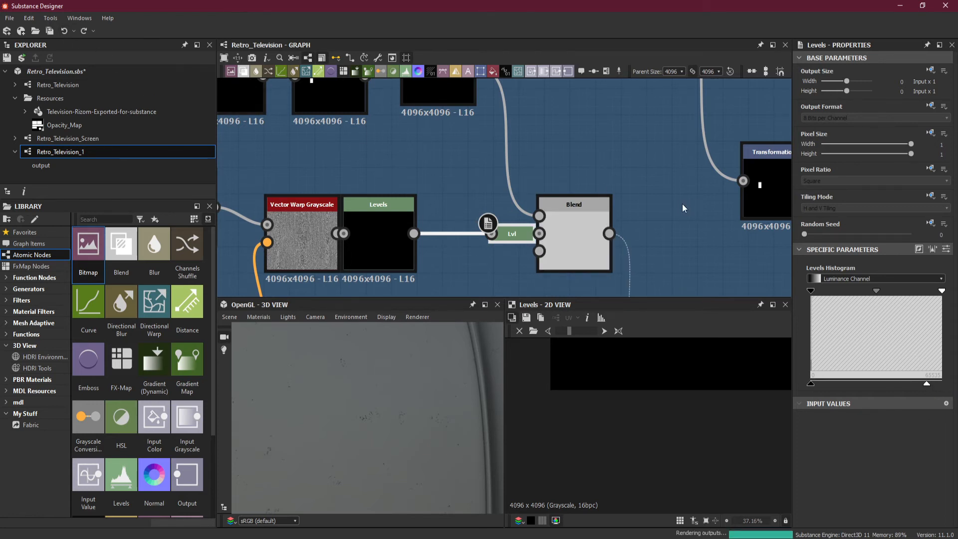
{"action": "left_click_drag", "start_coordinate": [926, 383], "coordinate": [841, 386]}
Step: Delete the docked Levels on the Wooden Side Panel Blend and separate the remaining Levels node from Vector Warp Grayscale
{"action": "scroll", "coordinate": [598, 243], "scroll_direction": "down", "scroll_amount": 5}
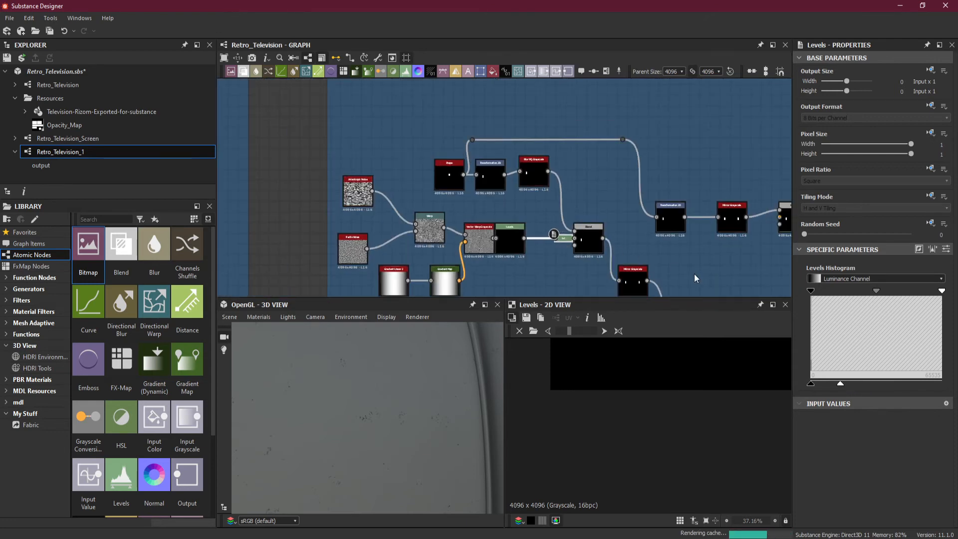
{"action": "middle_click_drag", "start_coordinate": [696, 277], "coordinate": [666, 217]}
{"action": "scroll", "coordinate": [531, 187], "scroll_direction": "up", "scroll_amount": 4}
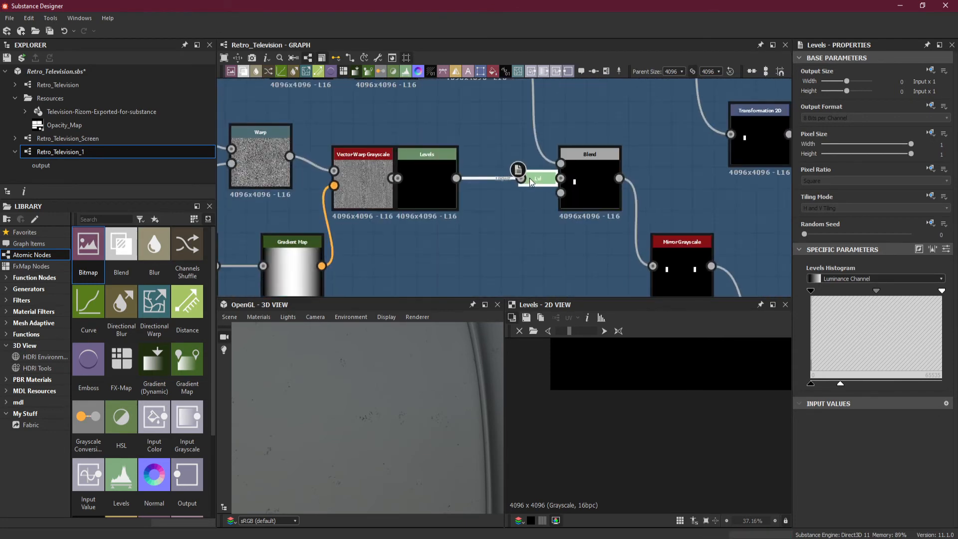
{"action": "key", "text": "Delete"}
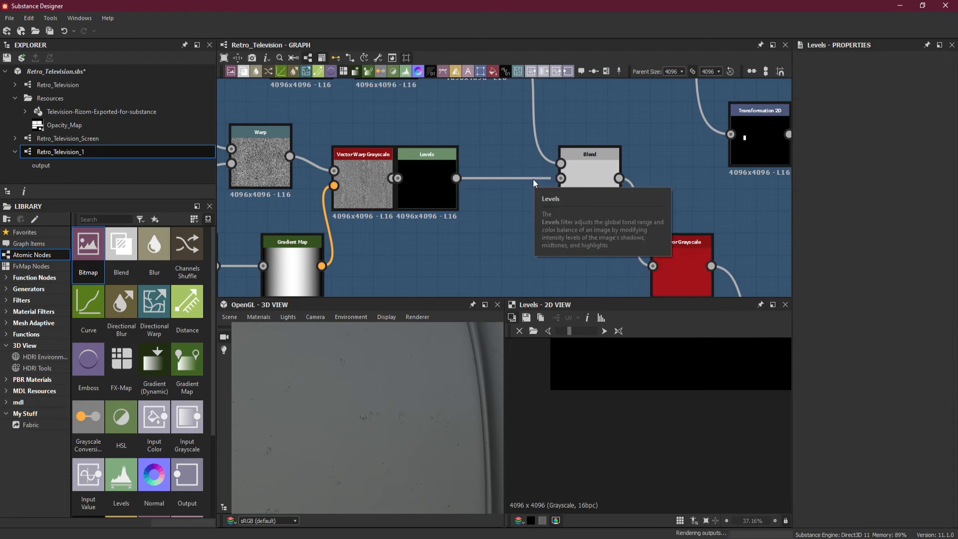
{"action": "left_click_drag", "start_coordinate": [437, 196], "coordinate": [459, 199]}
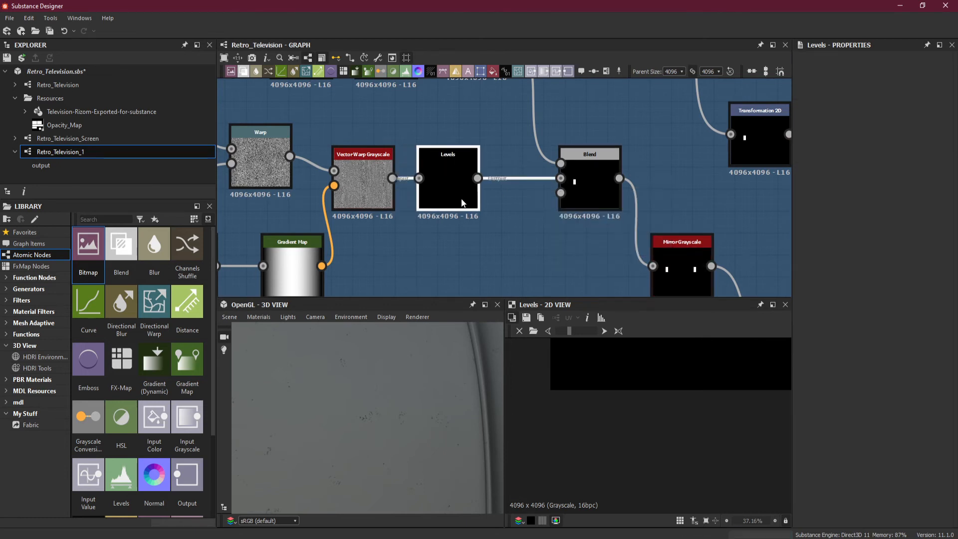
Step: Inspect the television's front screen in 3D and examine the Front Screen Base node chains and their docked Levels
{"action": "scroll", "coordinate": [405, 419], "scroll_direction": "down", "scroll_amount": 3}
{"action": "left_click_drag", "start_coordinate": [406, 410], "coordinate": [442, 420]}
{"action": "scroll", "coordinate": [340, 410], "scroll_direction": "up", "scroll_amount": 5}
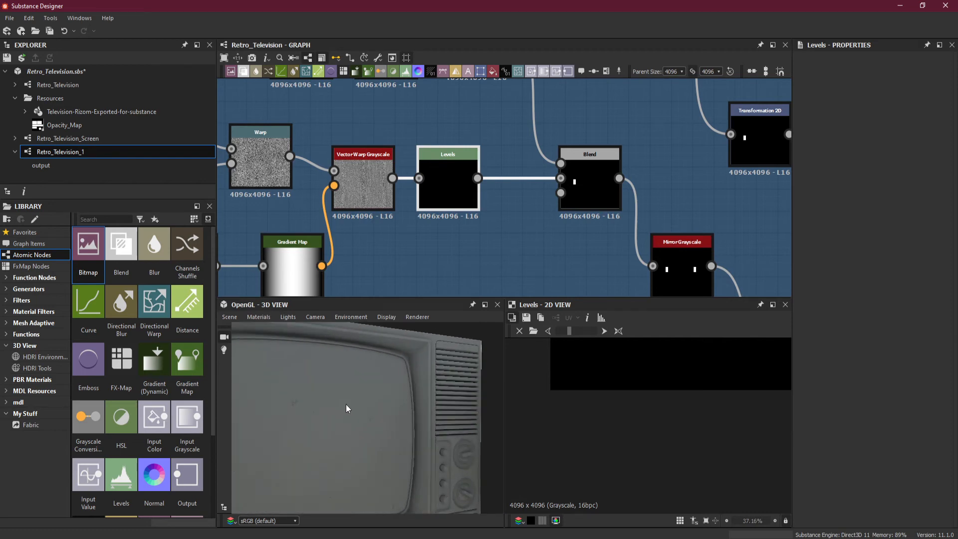
{"action": "middle_click_drag", "start_coordinate": [345, 404], "coordinate": [403, 412]}
{"action": "left_click_drag", "start_coordinate": [403, 412], "coordinate": [471, 353]}
{"action": "scroll", "coordinate": [624, 203], "scroll_direction": "down", "scroll_amount": 12}
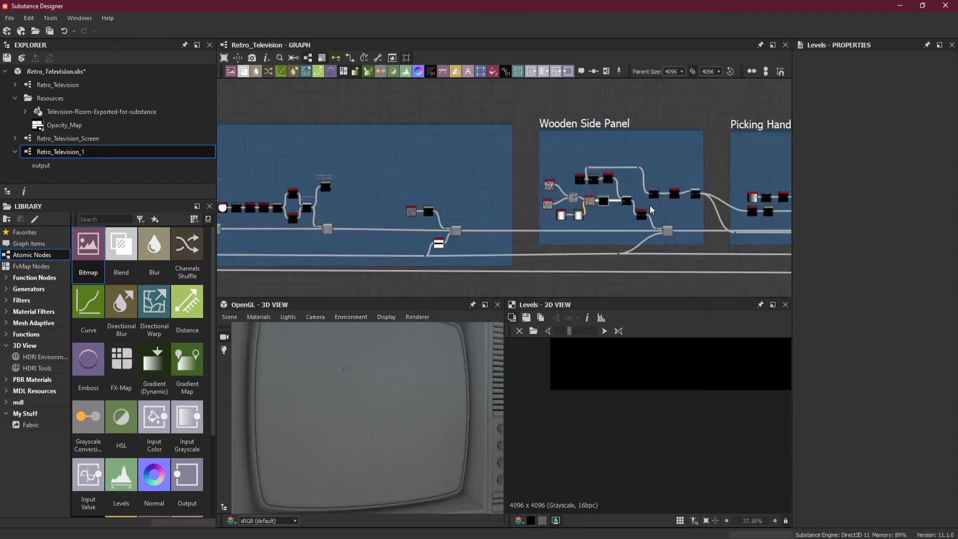
{"action": "middle_click_drag", "start_coordinate": [691, 206], "coordinate": [446, 209]}
{"action": "scroll", "coordinate": [591, 197], "scroll_direction": "up", "scroll_amount": 1}
{"action": "middle_click_drag", "start_coordinate": [591, 197], "coordinate": [352, 200]}
{"action": "scroll", "coordinate": [539, 188], "scroll_direction": "up", "scroll_amount": 3}
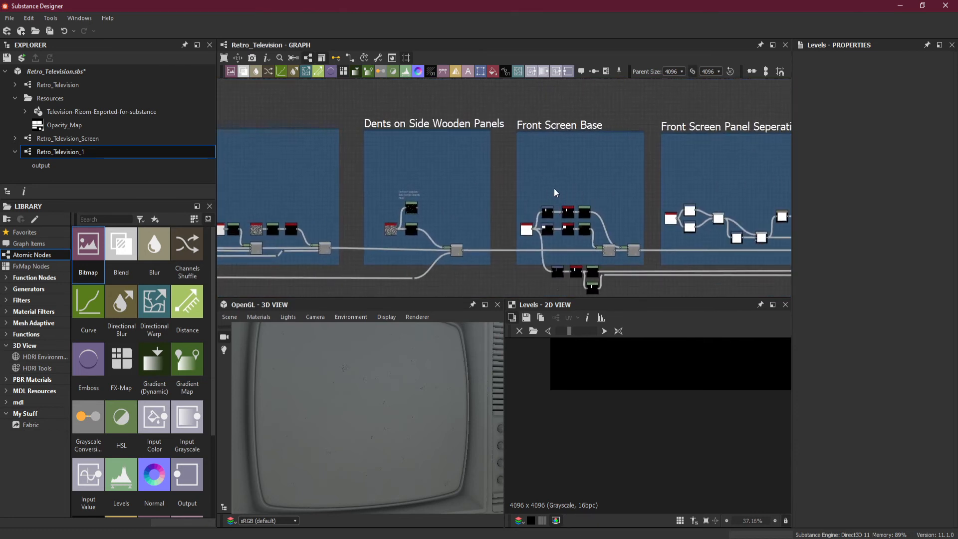
{"action": "scroll", "coordinate": [587, 234], "scroll_direction": "up", "scroll_amount": 4}
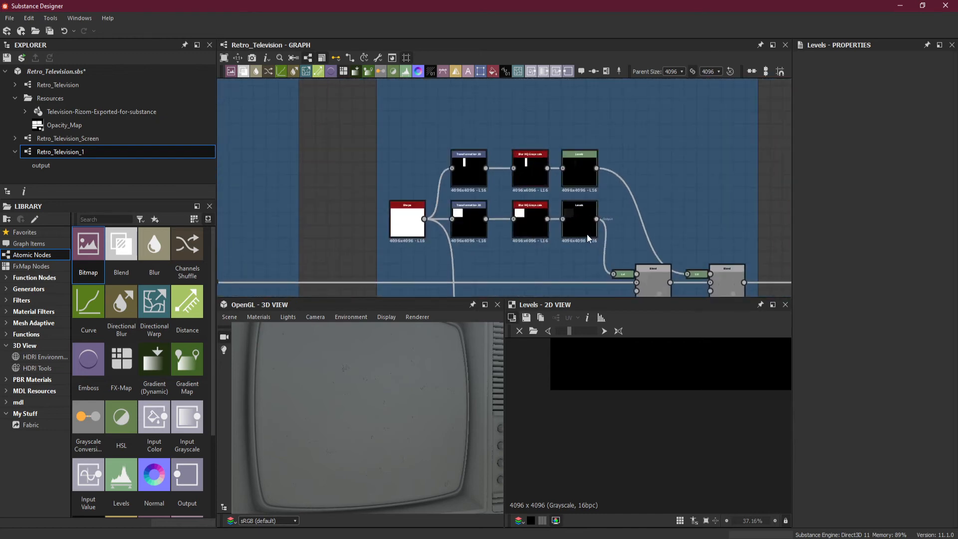
{"action": "scroll", "coordinate": [586, 234], "scroll_direction": "up", "scroll_amount": 2}
{"action": "scroll", "coordinate": [631, 241], "scroll_direction": "down", "scroll_amount": 4}
{"action": "middle_click_drag", "start_coordinate": [631, 241], "coordinate": [609, 256]}
{"action": "scroll", "coordinate": [630, 214], "scroll_direction": "up", "scroll_amount": 2}
{"action": "scroll", "coordinate": [630, 218], "scroll_direction": "up", "scroll_amount": 1}
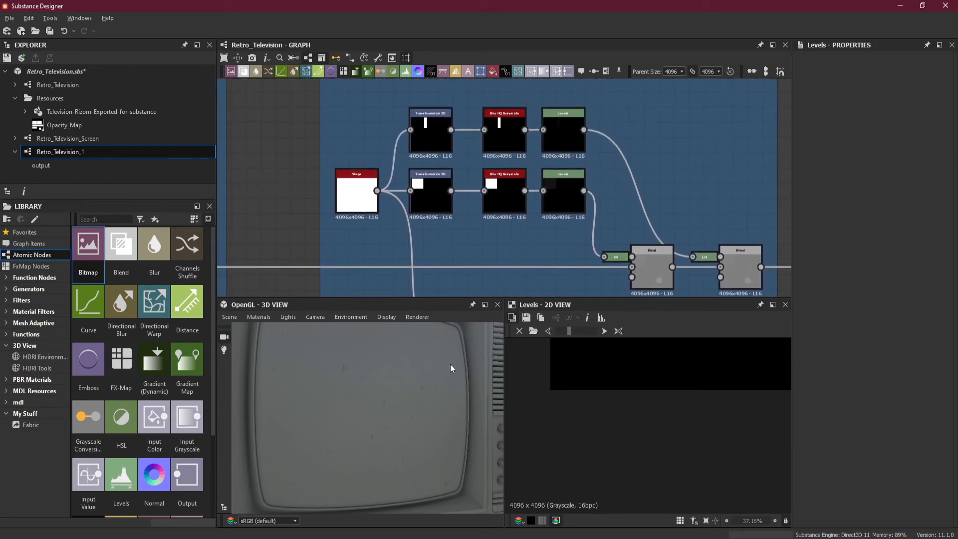
{"action": "mouse_move", "coordinate": [450, 368]}
{"action": "left_mouse_down"}
{"action": "mouse_move", "coordinate": [418, 374]}
{"action": "mouse_move", "coordinate": [438, 370]}
{"action": "left_mouse_up"}
{"action": "scroll", "coordinate": [522, 171], "scroll_direction": "down", "scroll_amount": 2}
{"action": "scroll", "coordinate": [529, 173], "scroll_direction": "up", "scroll_amount": 3}
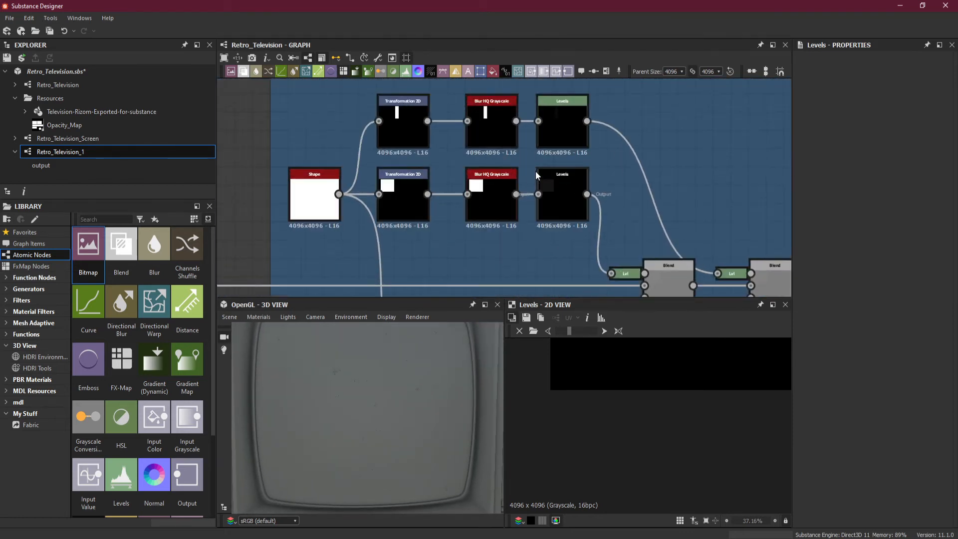
{"action": "scroll", "coordinate": [536, 174], "scroll_direction": "up", "scroll_amount": 1}
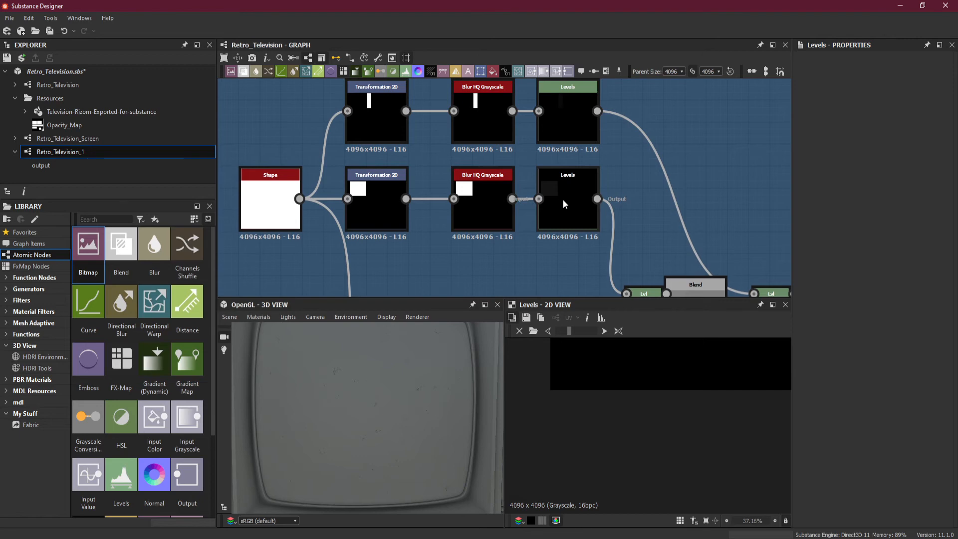
{"action": "middle_click_drag", "start_coordinate": [609, 206], "coordinate": [579, 89]}
{"action": "scroll", "coordinate": [623, 169], "scroll_direction": "down", "scroll_amount": 5}
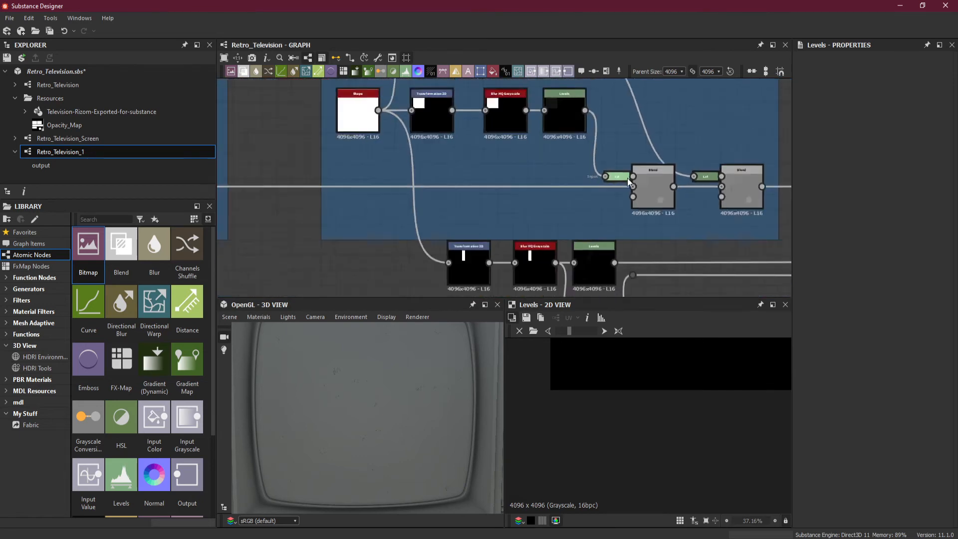
Step: Search the graph from Front Screen Base to the Frame and Front Buttons groups, returning to the Front Panel Dents Blend
{"action": "middle_click_drag", "start_coordinate": [499, 163], "coordinate": [497, 258]}
{"action": "scroll", "coordinate": [486, 191], "scroll_direction": "down", "scroll_amount": 2}
{"action": "middle_click_drag", "start_coordinate": [509, 198], "coordinate": [342, 185]}
{"action": "middle_click_drag", "start_coordinate": [607, 205], "coordinate": [475, 221]}
{"action": "middle_click_drag", "start_coordinate": [568, 211], "coordinate": [437, 205]}
{"action": "middle_click_drag", "start_coordinate": [617, 207], "coordinate": [503, 204]}
{"action": "middle_click_drag", "start_coordinate": [664, 206], "coordinate": [582, 198]}
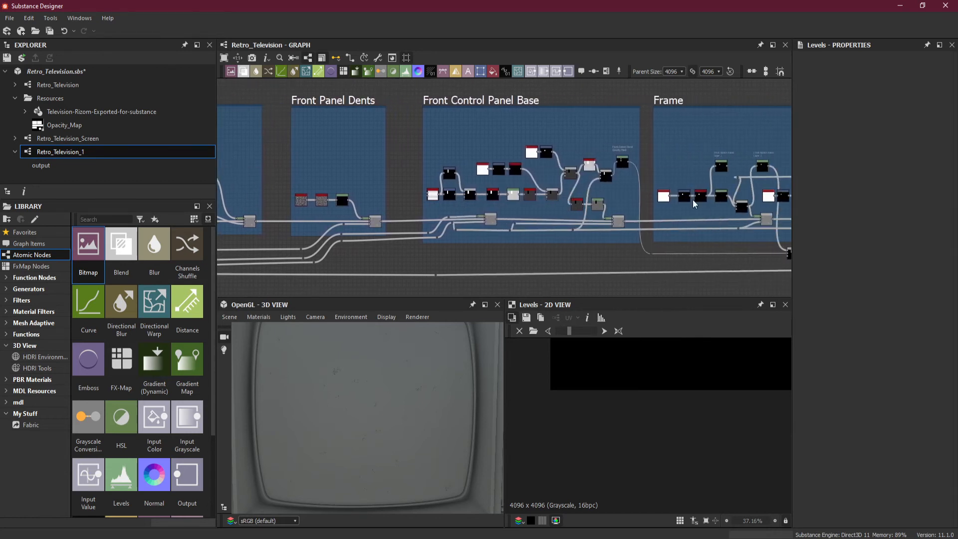
{"action": "middle_click_drag", "start_coordinate": [693, 199], "coordinate": [539, 194]}
{"action": "middle_click_drag", "start_coordinate": [726, 196], "coordinate": [688, 192]}
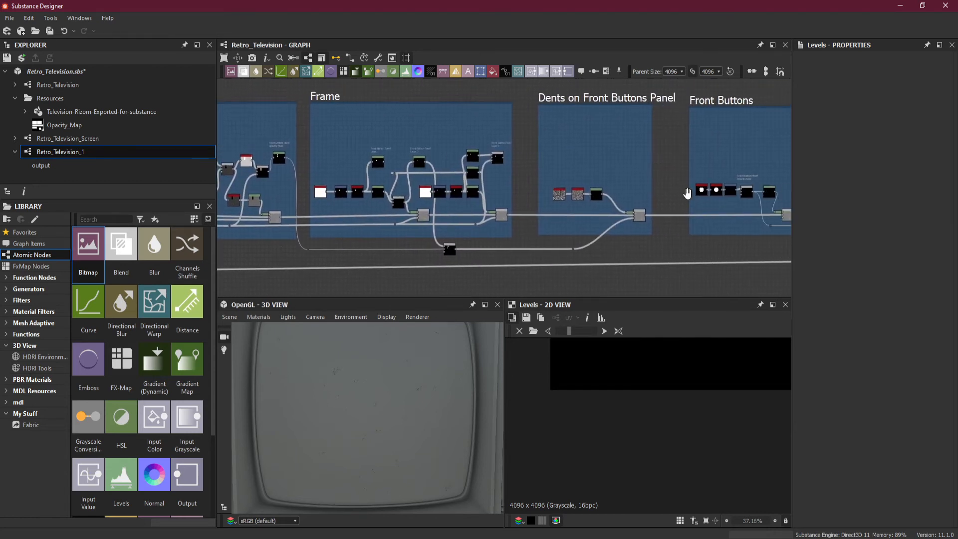
{"action": "middle_click_drag", "start_coordinate": [545, 182], "coordinate": [652, 189]}
{"action": "middle_click_drag", "start_coordinate": [485, 188], "coordinate": [672, 193]}
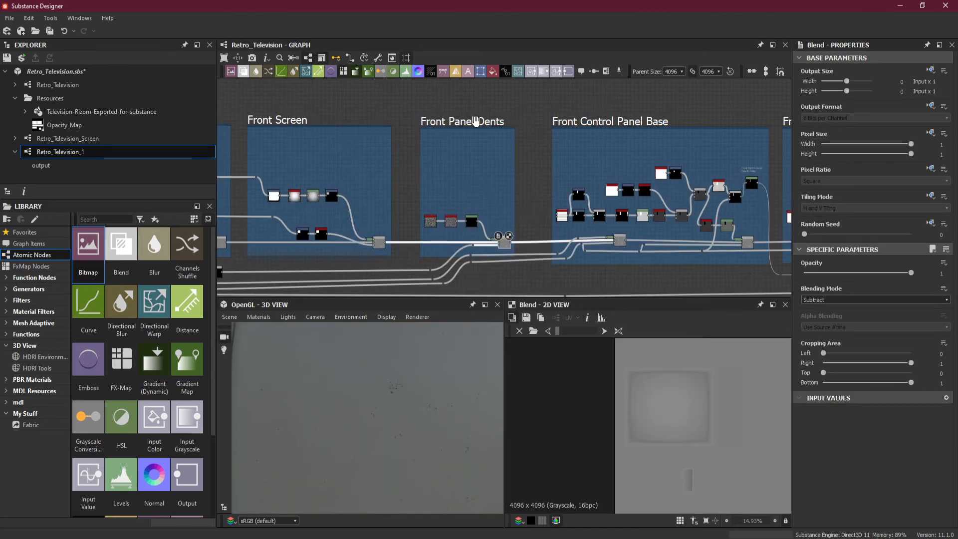
Step: Preview the opacity mask of the Front Panel Dents Blend and insert a Histogram Select node on that opacity connection
{"action": "scroll", "coordinate": [493, 250], "scroll_direction": "up", "scroll_amount": 4}
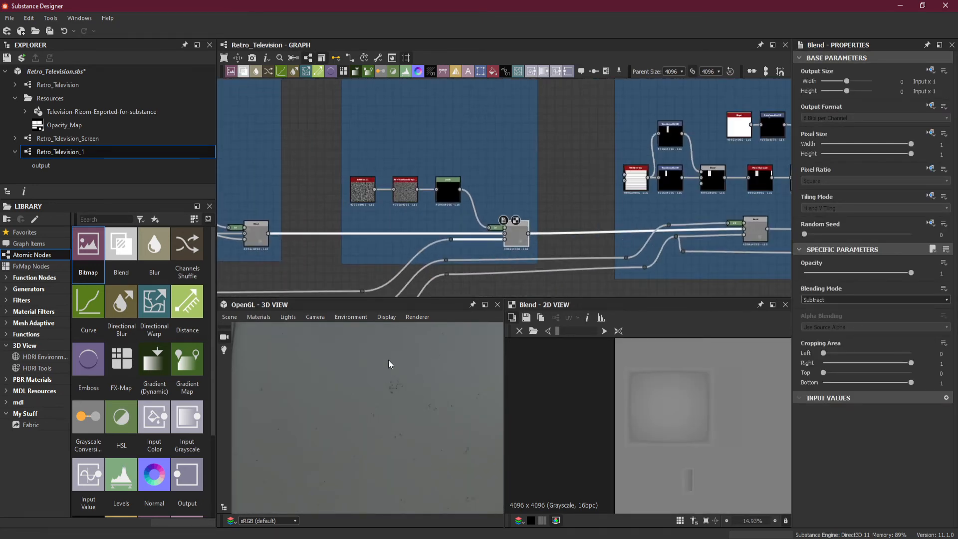
{"action": "scroll", "coordinate": [488, 244], "scroll_direction": "up", "scroll_amount": 5}
{"action": "left_click", "coordinate": [547, 232]}
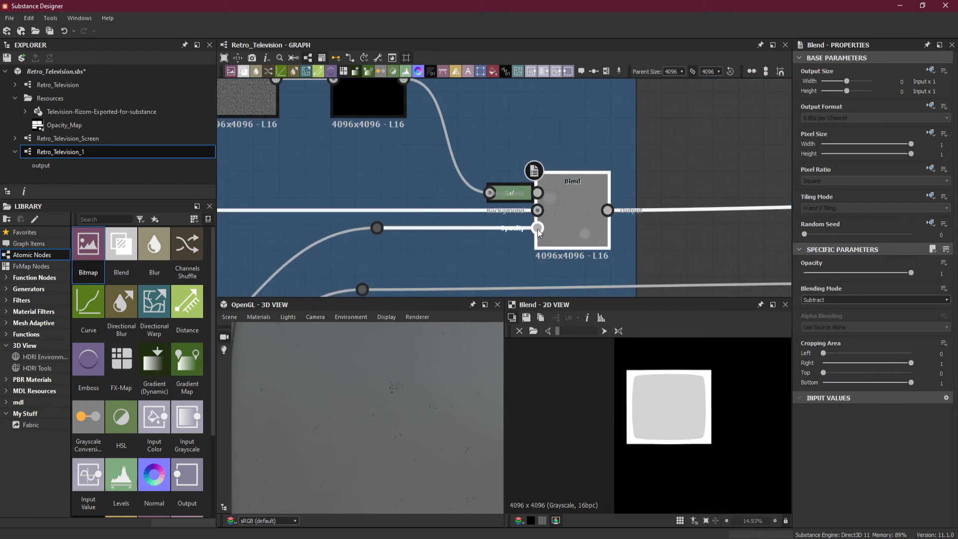
{"action": "scroll", "coordinate": [651, 394], "scroll_direction": "up", "scroll_amount": 3}
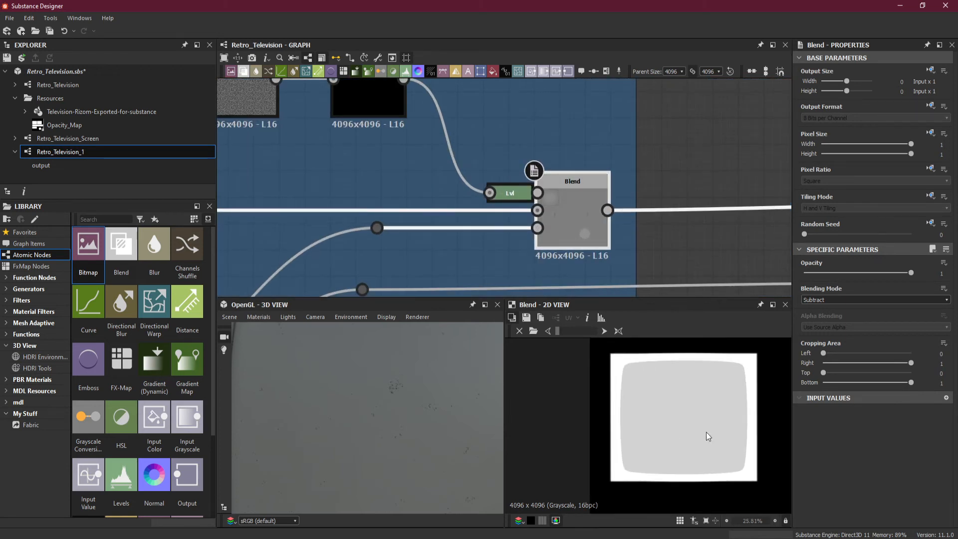
{"action": "key", "text": "space"}
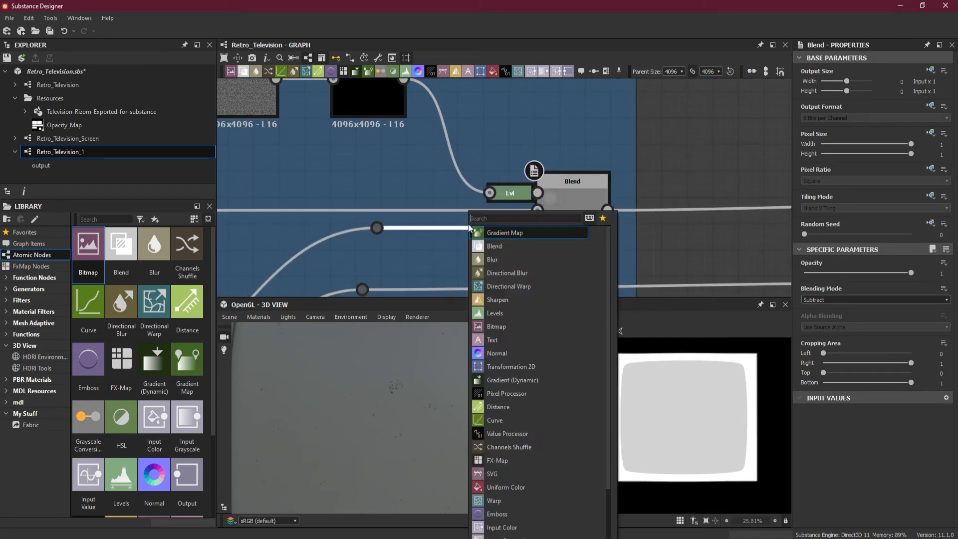
{"action": "type", "text": "hi"}
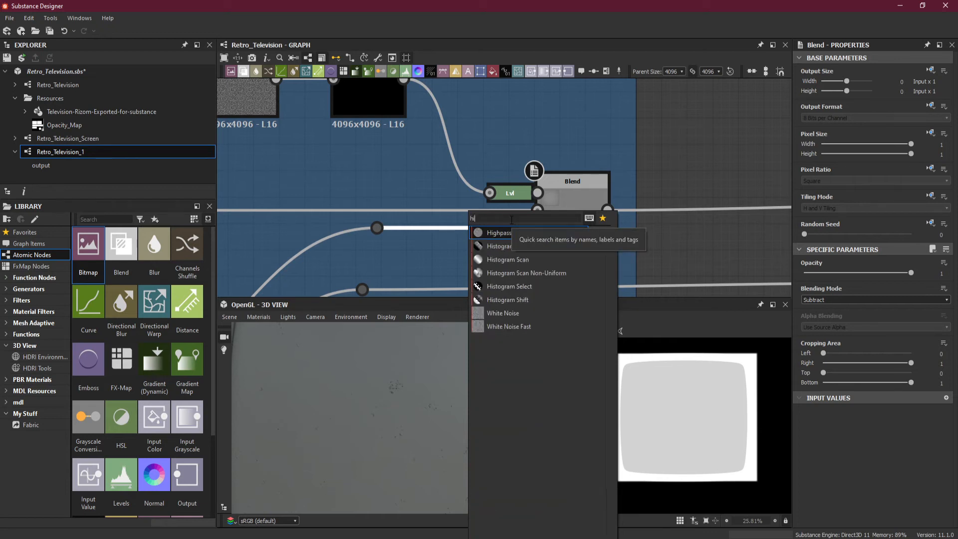
{"action": "type", "text": "s"}
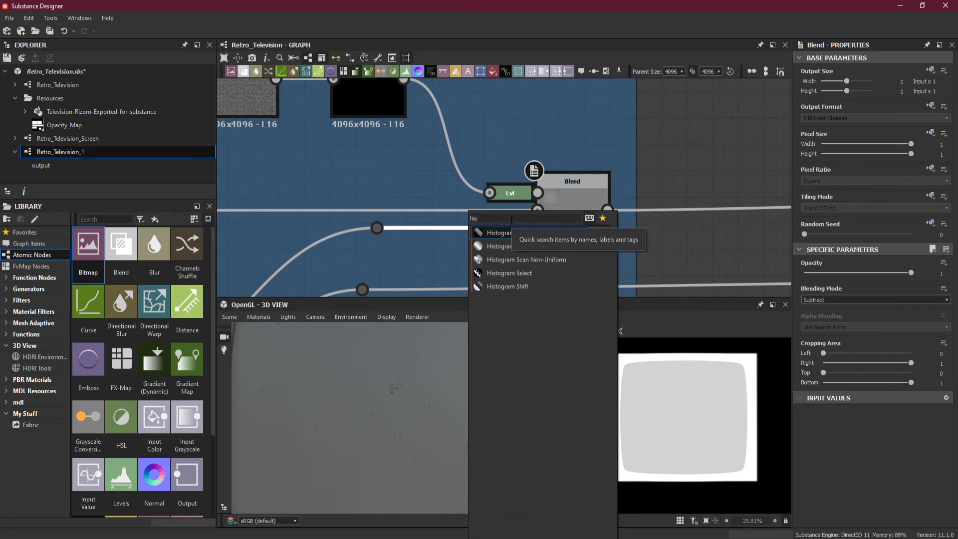
{"action": "left_click", "coordinate": [529, 275]}
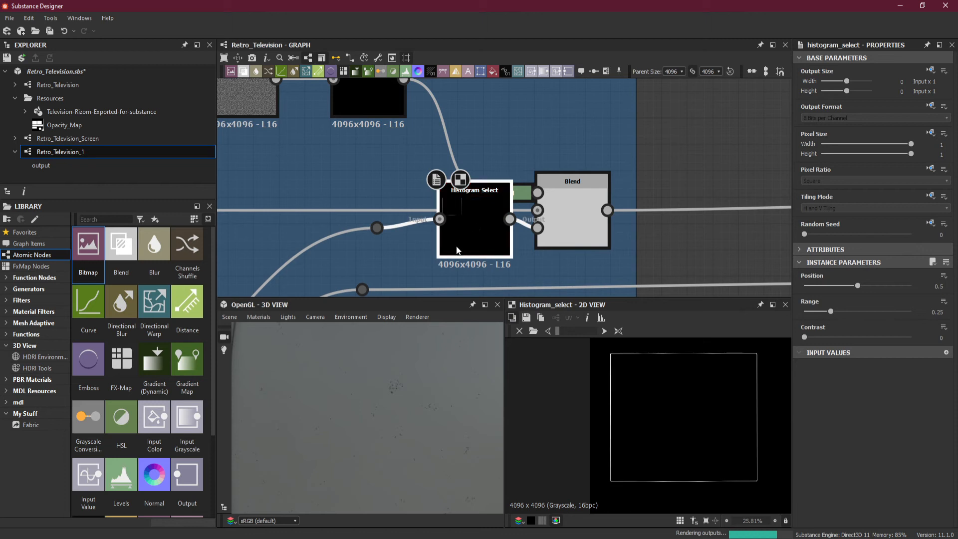
Step: Move the Histogram Select node clear of the main link and set its Position to 1 and Range to 0.14
{"action": "left_click_drag", "start_coordinate": [453, 257], "coordinate": [464, 269]}
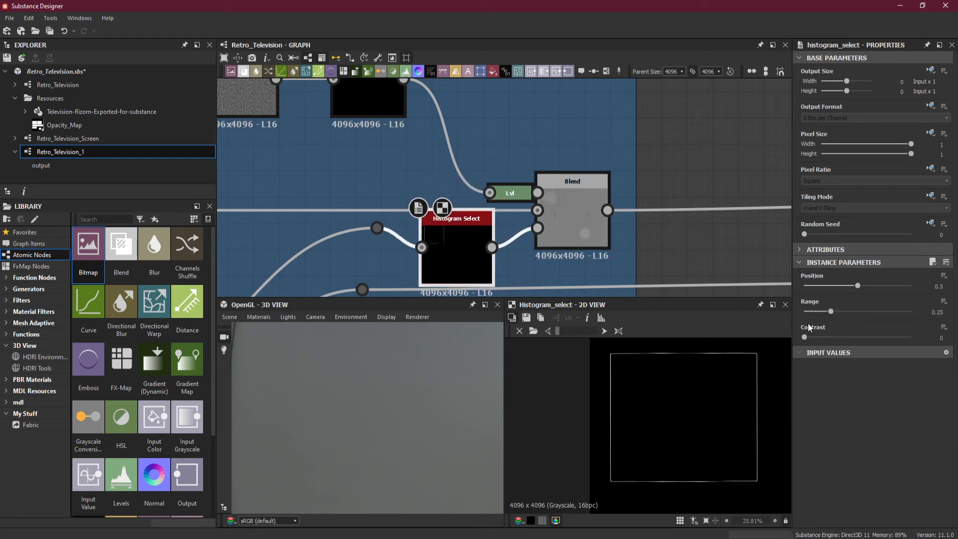
{"action": "left_click_drag", "start_coordinate": [856, 287], "coordinate": [938, 293]}
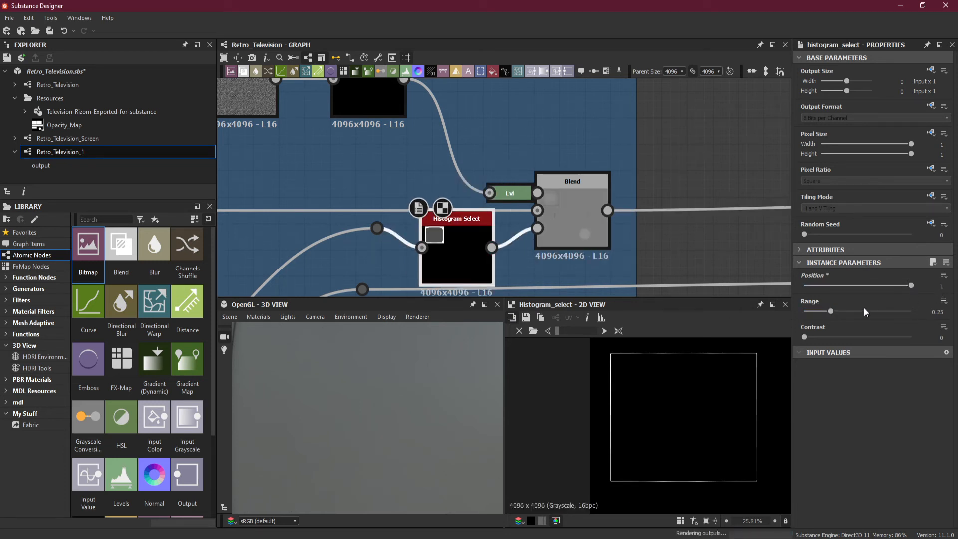
{"action": "left_click_drag", "start_coordinate": [830, 312], "coordinate": [819, 311]}
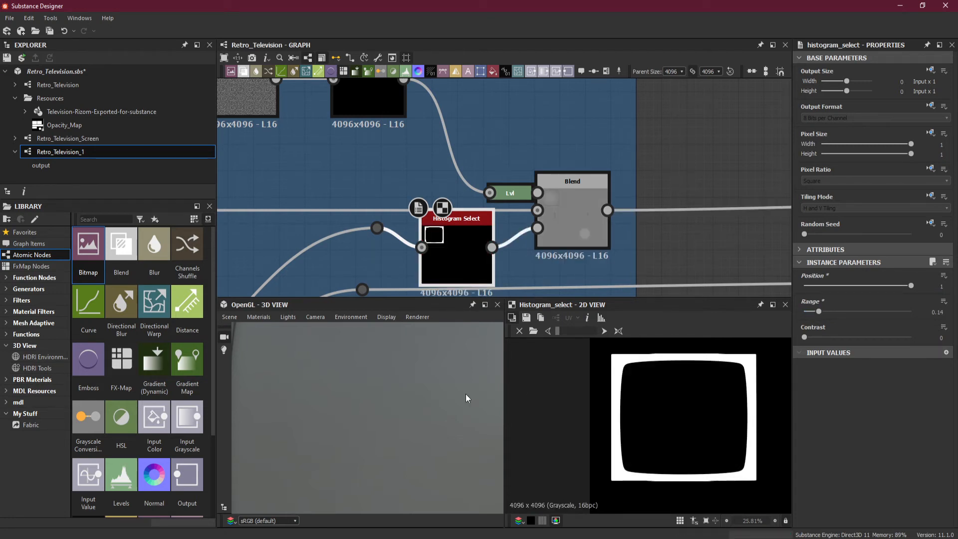
Step: Inspect the front screen and its surrounding frame in the 3D view, from close up and from the full front
{"action": "scroll", "coordinate": [420, 417], "scroll_direction": "down", "scroll_amount": 3}
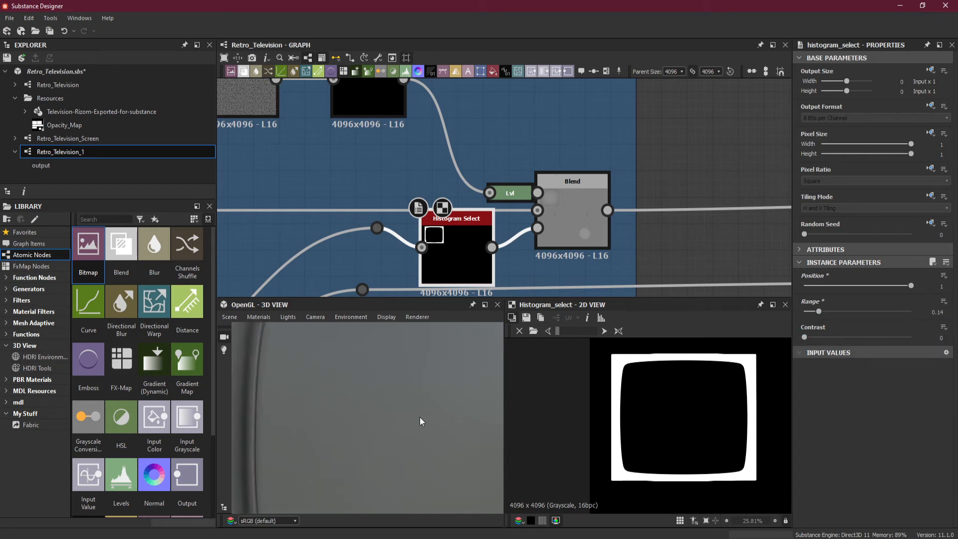
{"action": "left_click_drag", "start_coordinate": [418, 423], "coordinate": [378, 352]}
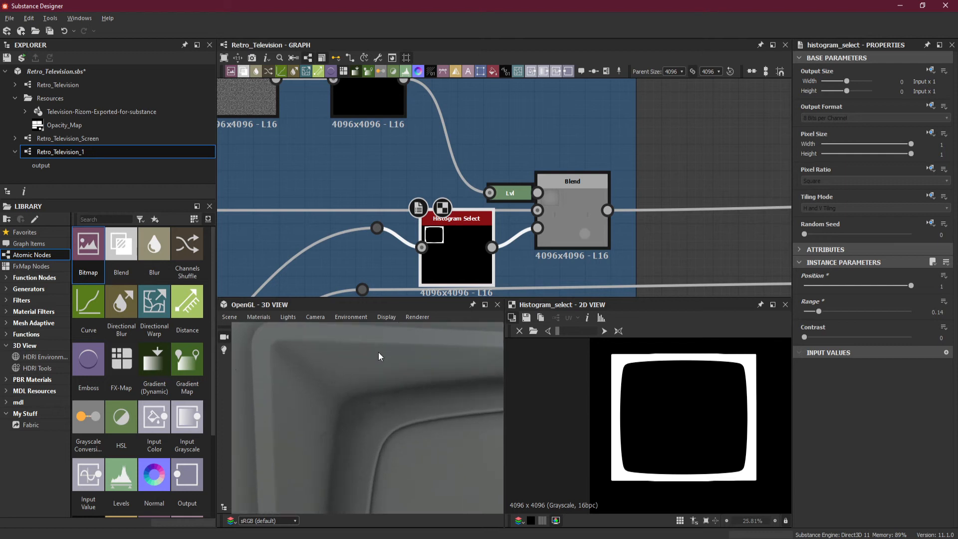
{"action": "left_click_drag", "start_coordinate": [391, 403], "coordinate": [450, 414]}
{"action": "scroll", "coordinate": [394, 429], "scroll_direction": "down", "scroll_amount": 8}
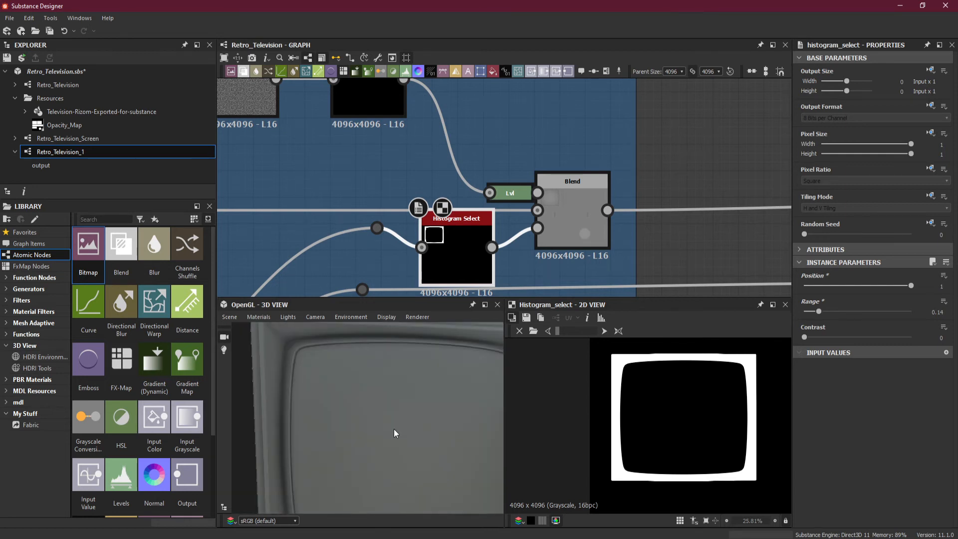
{"action": "left_click_drag", "start_coordinate": [398, 455], "coordinate": [403, 435]}
{"action": "scroll", "coordinate": [402, 433], "scroll_direction": "up", "scroll_amount": 3}
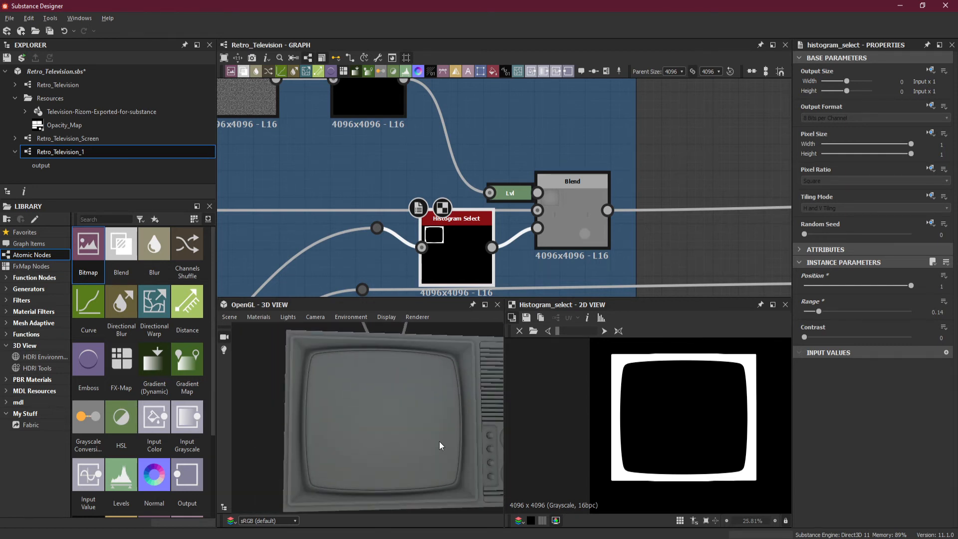
{"action": "middle_click_drag", "start_coordinate": [439, 441], "coordinate": [386, 436]}
{"action": "left_click_drag", "start_coordinate": [389, 423], "coordinate": [382, 446]}
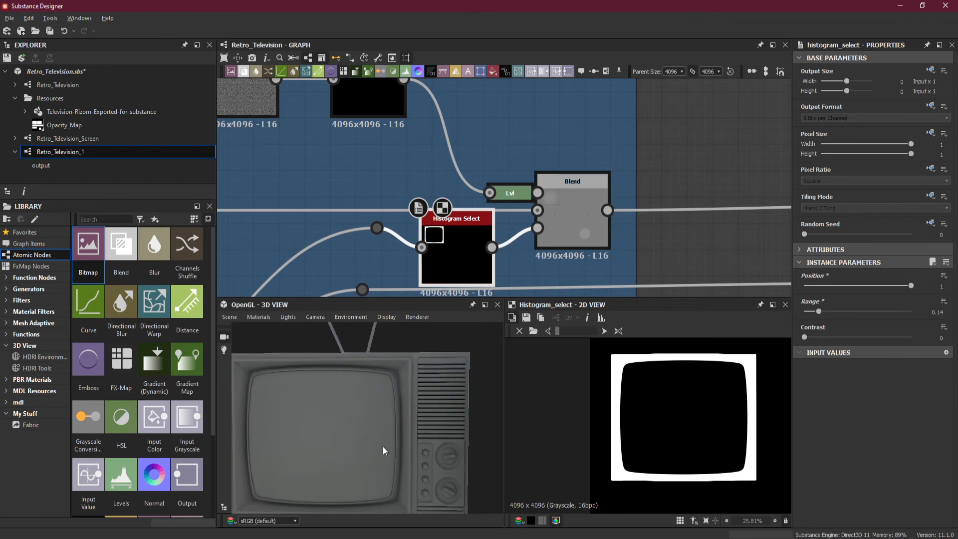
Step: Examine the television's button panel and the wooden cabinet edge closely in the 3D view
{"action": "scroll", "coordinate": [394, 409], "scroll_direction": "up", "scroll_amount": 3}
{"action": "middle_click_drag", "start_coordinate": [400, 384], "coordinate": [360, 407]}
{"action": "left_click_drag", "start_coordinate": [360, 407], "coordinate": [387, 414]}
{"action": "middle_click_drag", "start_coordinate": [387, 414], "coordinate": [355, 416]}
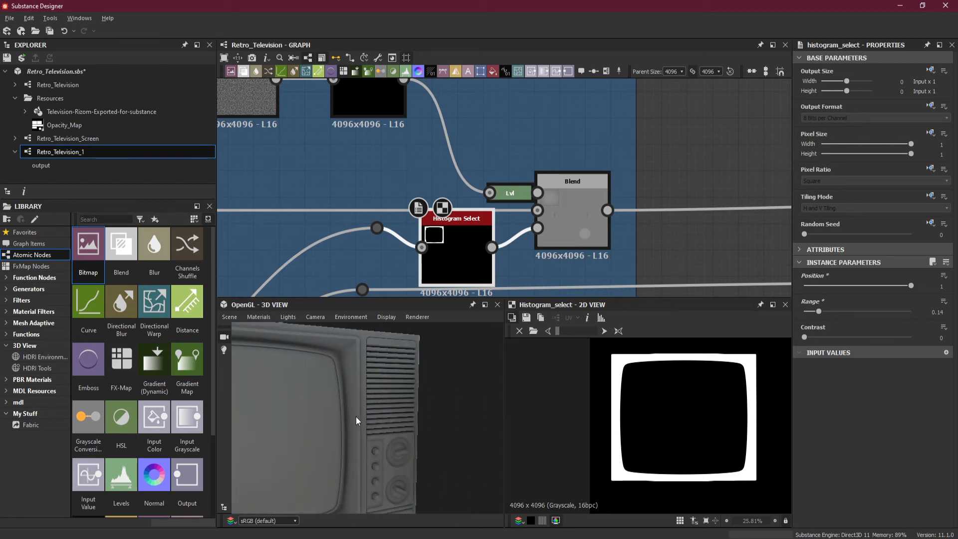
{"action": "left_click_drag", "start_coordinate": [355, 416], "coordinate": [406, 407]}
{"action": "scroll", "coordinate": [393, 420], "scroll_direction": "up", "scroll_amount": 3}
{"action": "scroll", "coordinate": [393, 420], "scroll_direction": "up", "scroll_amount": 2}
{"action": "scroll", "coordinate": [402, 446], "scroll_direction": "down", "scroll_amount": 6}
{"action": "scroll", "coordinate": [376, 427], "scroll_direction": "up", "scroll_amount": 2}
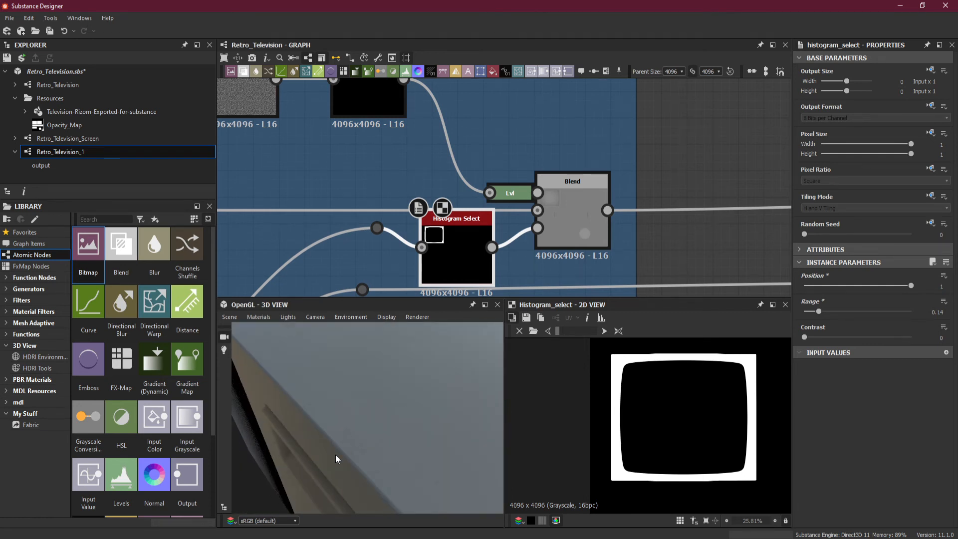
Step: Go back through the graph to the Wooden Side Panel group and open the Levels docked on its Blend
{"action": "scroll", "coordinate": [595, 205], "scroll_direction": "down", "scroll_amount": 8}
{"action": "middle_click_drag", "start_coordinate": [447, 159], "coordinate": [635, 172]}
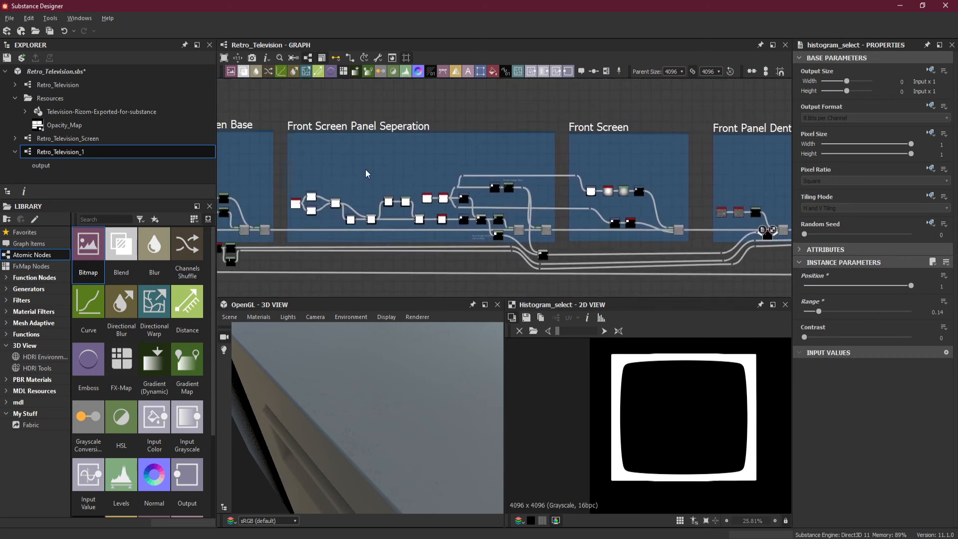
{"action": "middle_click_drag", "start_coordinate": [367, 173], "coordinate": [579, 196]}
{"action": "scroll", "coordinate": [338, 169], "scroll_direction": "up", "scroll_amount": 2}
{"action": "middle_click_drag", "start_coordinate": [339, 172], "coordinate": [553, 179]}
{"action": "middle_click_drag", "start_coordinate": [316, 200], "coordinate": [554, 204]}
{"action": "middle_click_drag", "start_coordinate": [295, 185], "coordinate": [411, 189]}
{"action": "scroll", "coordinate": [301, 177], "scroll_direction": "down", "scroll_amount": 3}
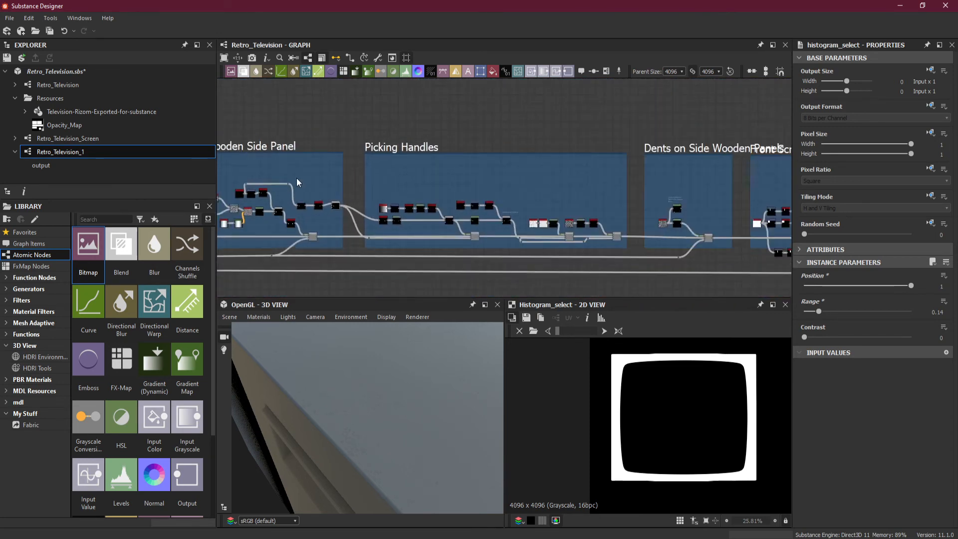
{"action": "middle_click_drag", "start_coordinate": [257, 185], "coordinate": [433, 185]}
{"action": "scroll", "coordinate": [458, 218], "scroll_direction": "up", "scroll_amount": 4}
{"action": "scroll", "coordinate": [420, 205], "scroll_direction": "up", "scroll_amount": 2}
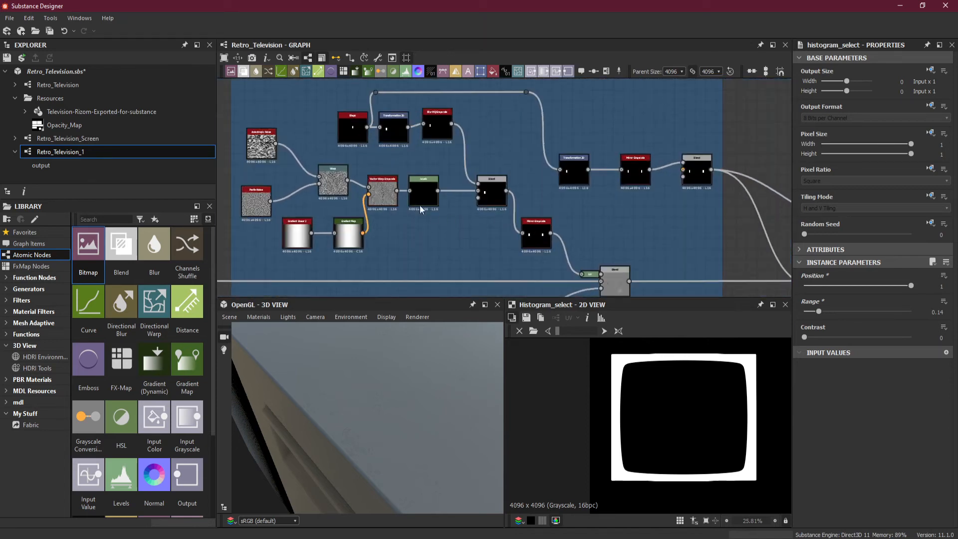
{"action": "scroll", "coordinate": [400, 200], "scroll_direction": "up", "scroll_amount": 2}
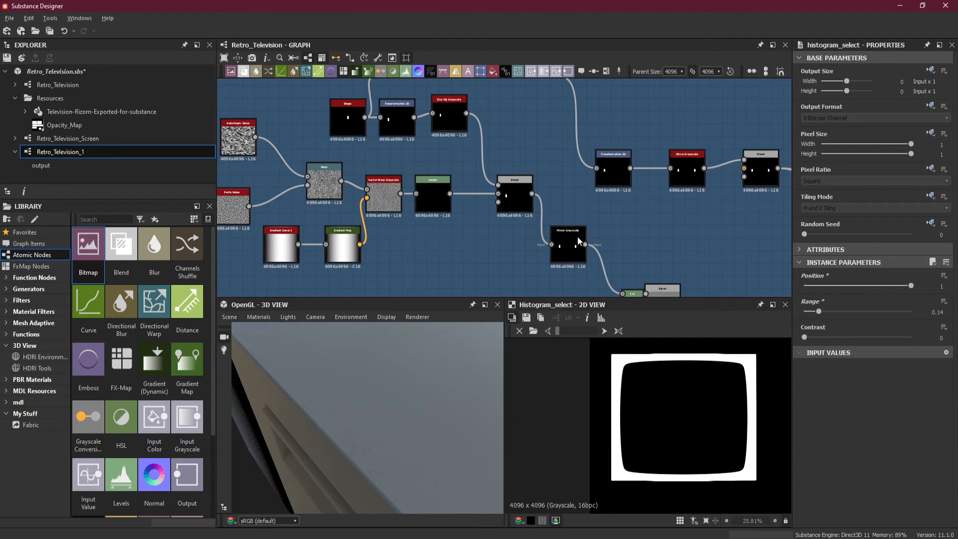
{"action": "middle_click_drag", "start_coordinate": [603, 238], "coordinate": [585, 174]}
{"action": "scroll", "coordinate": [621, 215], "scroll_direction": "up", "scroll_amount": 3}
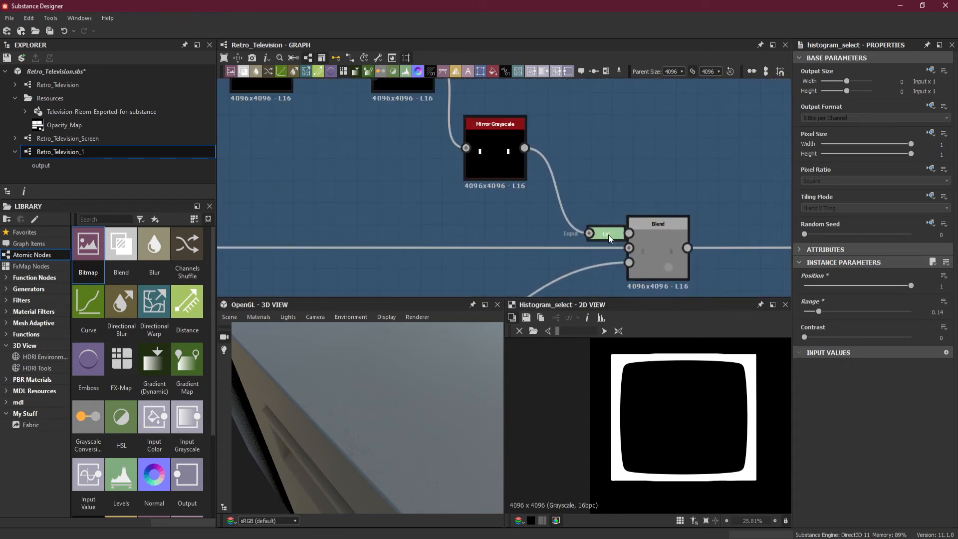
{"action": "double_click", "coordinate": [608, 234]}
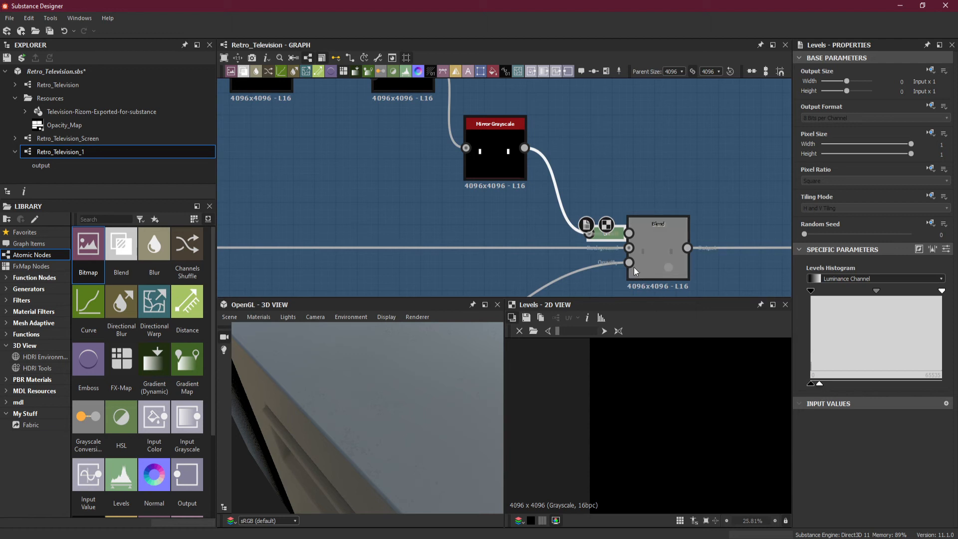
Step: Try stronger output white levels for the wooden side panel and check the wood grain relief in the 3D view
{"action": "left_click_drag", "start_coordinate": [820, 383], "coordinate": [876, 383]}
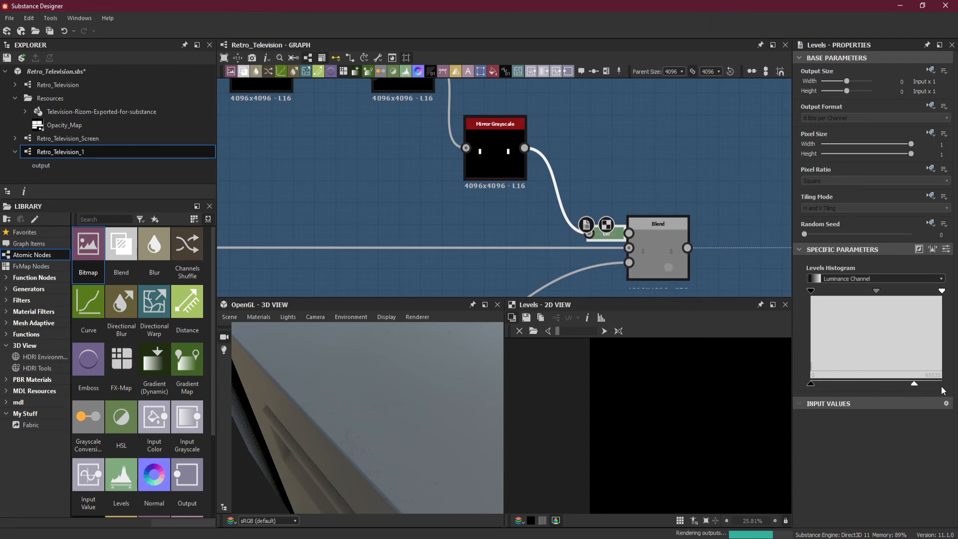
{"action": "key", "text": "ctrl+z"}
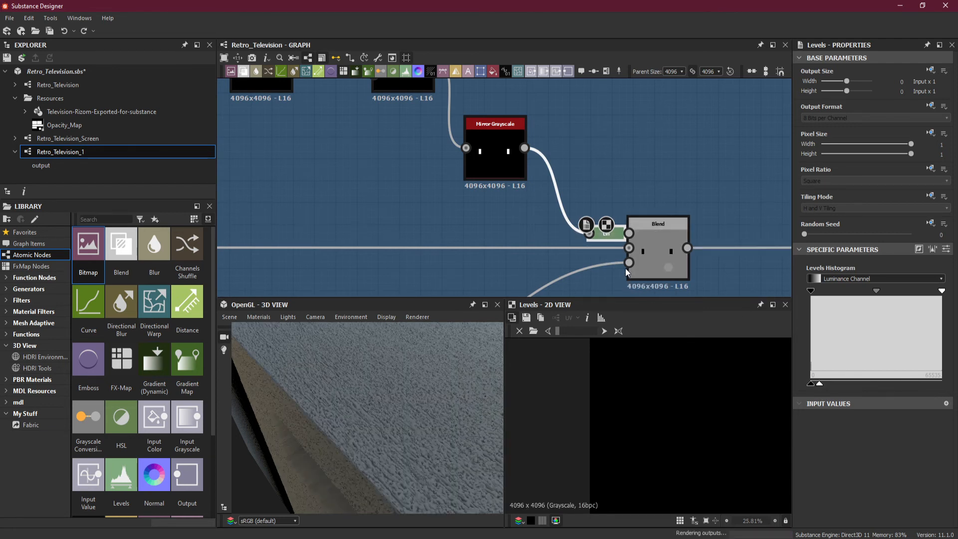
{"action": "left_click_drag", "start_coordinate": [819, 383], "coordinate": [840, 383]}
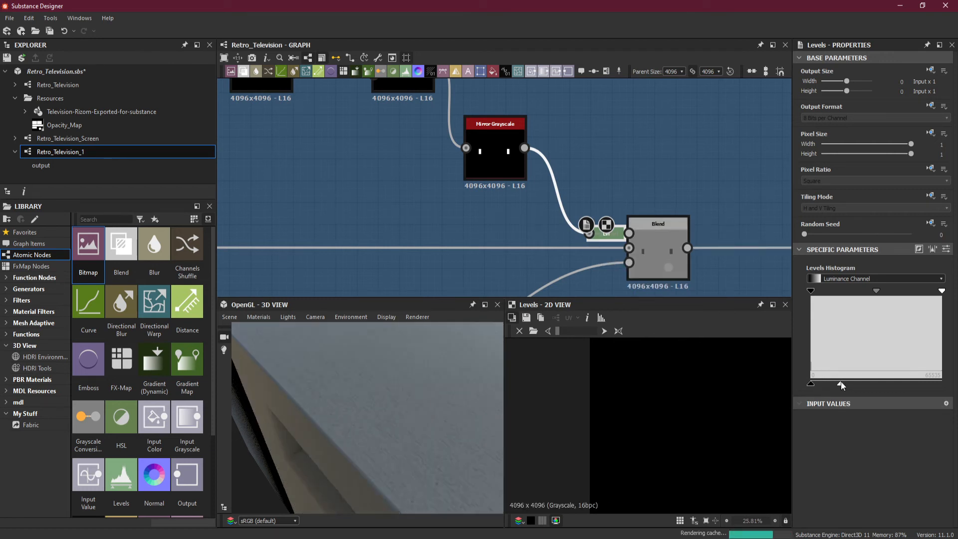
{"action": "left_click_drag", "start_coordinate": [425, 437], "coordinate": [425, 402]}
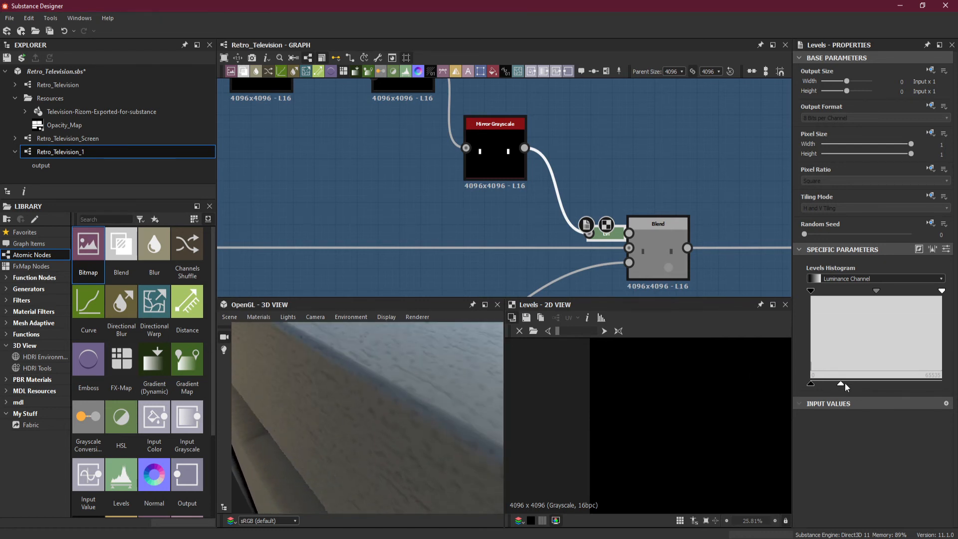
{"action": "mouse_move", "coordinate": [838, 385]}
{"action": "left_mouse_down"}
{"action": "mouse_move", "coordinate": [822, 384]}
{"action": "mouse_move", "coordinate": [837, 386]}
{"action": "left_mouse_up"}
{"action": "scroll", "coordinate": [385, 404], "scroll_direction": "down", "scroll_amount": 4}
{"action": "scroll", "coordinate": [387, 403], "scroll_direction": "up", "scroll_amount": 5}
{"action": "mouse_move", "coordinate": [389, 405]}
{"action": "left_mouse_down"}
{"action": "mouse_move", "coordinate": [388, 448]}
{"action": "mouse_move", "coordinate": [429, 370]}
{"action": "mouse_move", "coordinate": [423, 412]}
{"action": "mouse_move", "coordinate": [457, 383]}
{"action": "mouse_move", "coordinate": [375, 406]}
{"action": "left_mouse_up"}
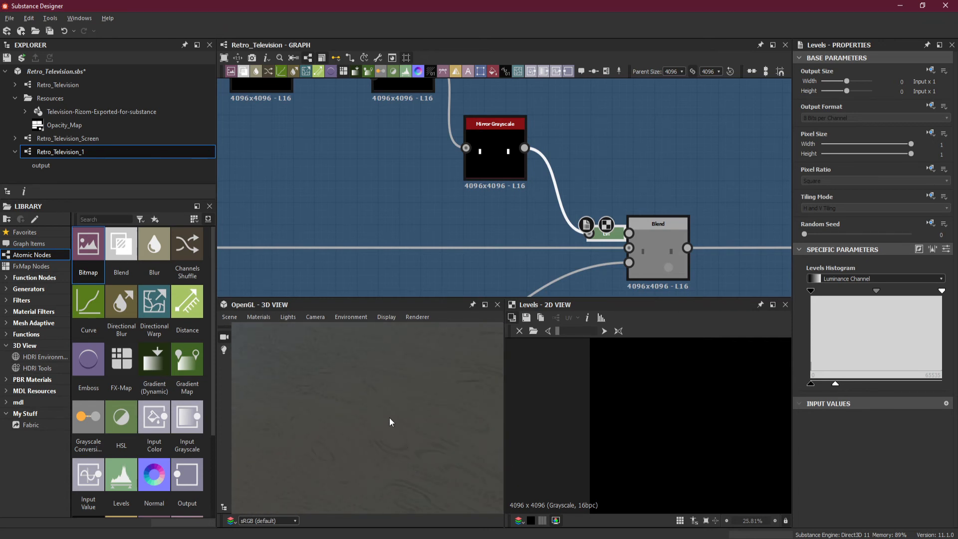
{"action": "left_click_drag", "start_coordinate": [392, 439], "coordinate": [376, 391]}
Step: Set the wooden side panel's Level Out High to 0.15 and inspect the wood and the handle recess in 3D
{"action": "left_click", "coordinate": [946, 249]}
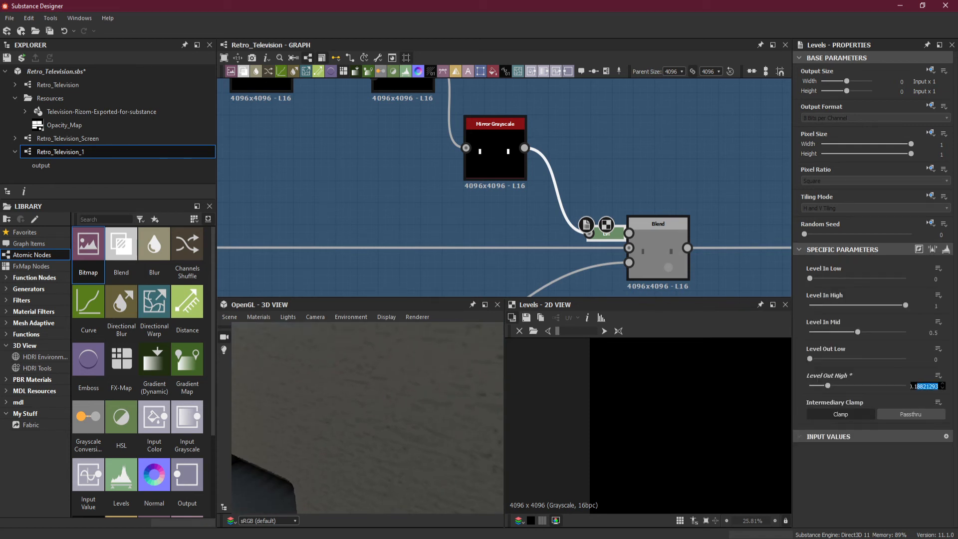
{"action": "key", "text": "Return"}
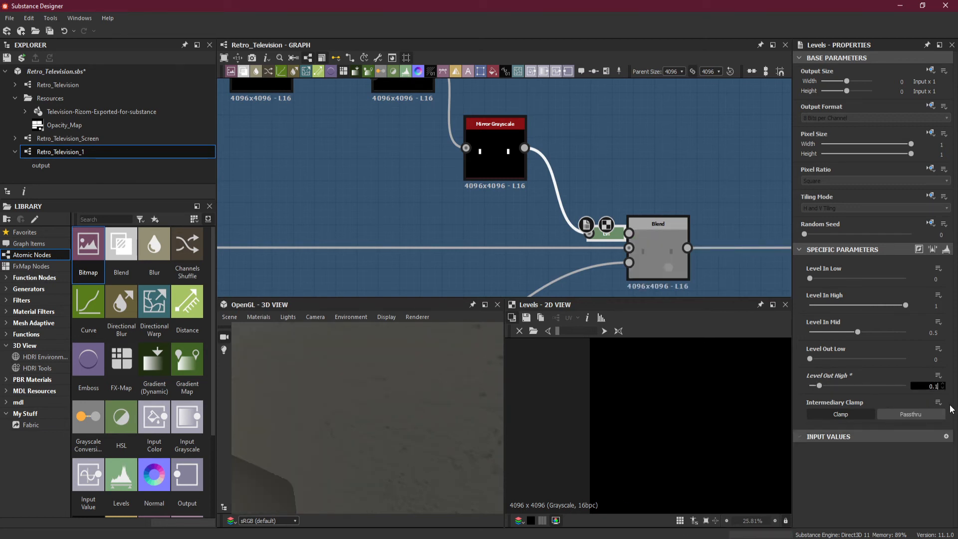
{"action": "key", "text": "Return"}
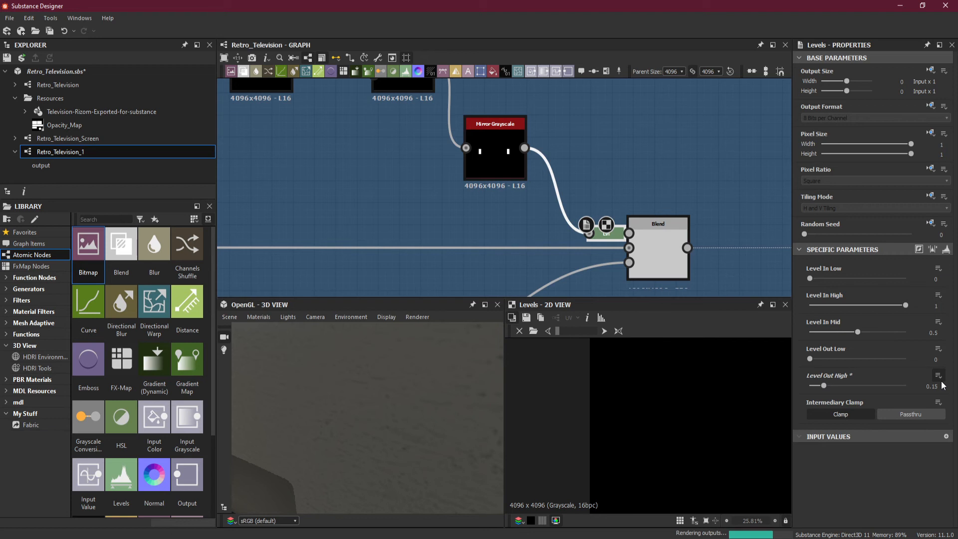
{"action": "left_click_drag", "start_coordinate": [431, 398], "coordinate": [422, 436]}
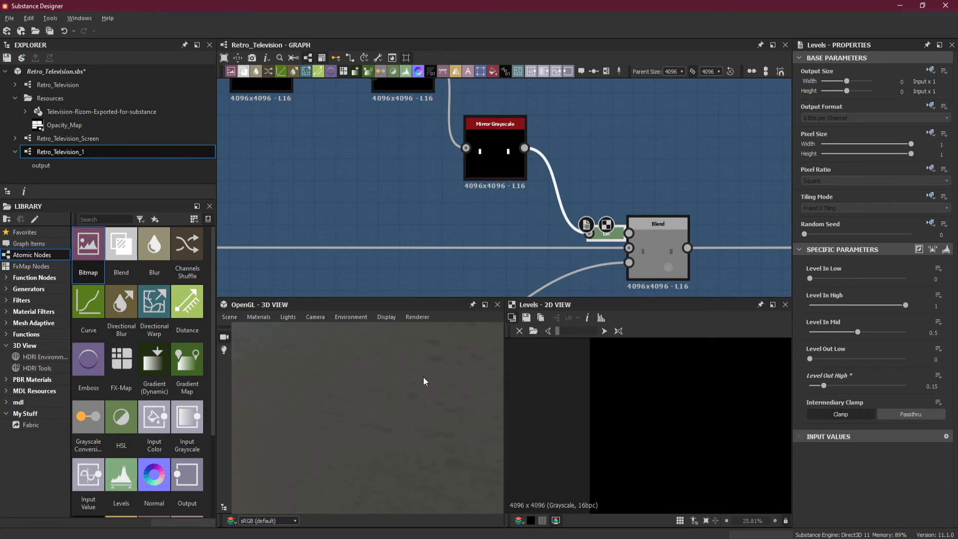
{"action": "left_click_drag", "start_coordinate": [425, 361], "coordinate": [364, 377]}
{"action": "left_click_drag", "start_coordinate": [403, 418], "coordinate": [397, 419]}
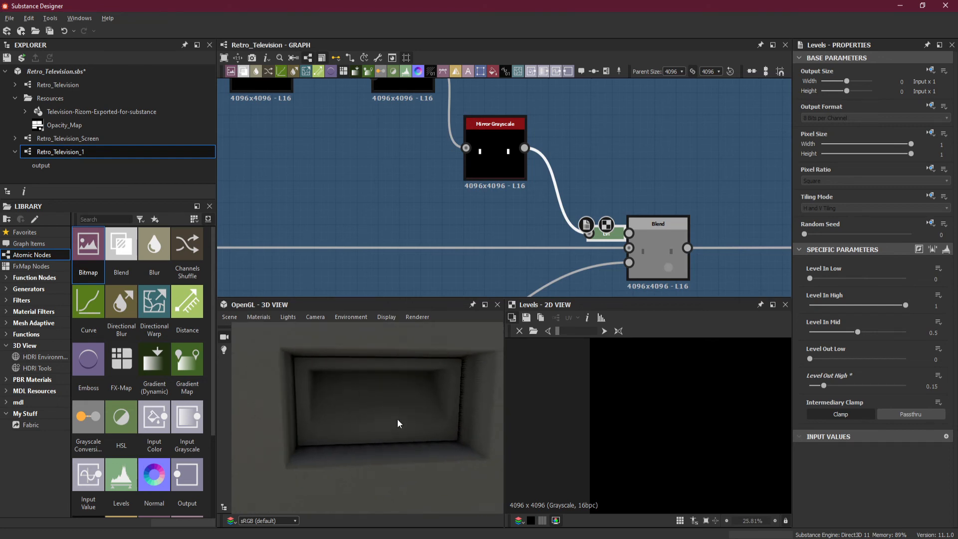
Step: Go to the Picking Handles group and select the Levels docked on its first height Blend
{"action": "scroll", "coordinate": [541, 216], "scroll_direction": "down", "scroll_amount": 6}
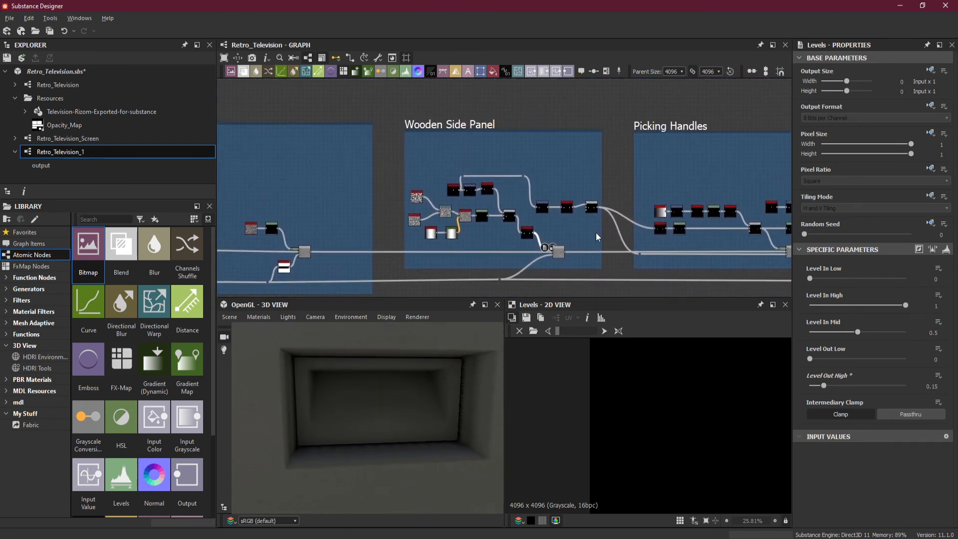
{"action": "middle_click_drag", "start_coordinate": [620, 226], "coordinate": [450, 205]}
{"action": "scroll", "coordinate": [527, 176], "scroll_direction": "up", "scroll_amount": 4}
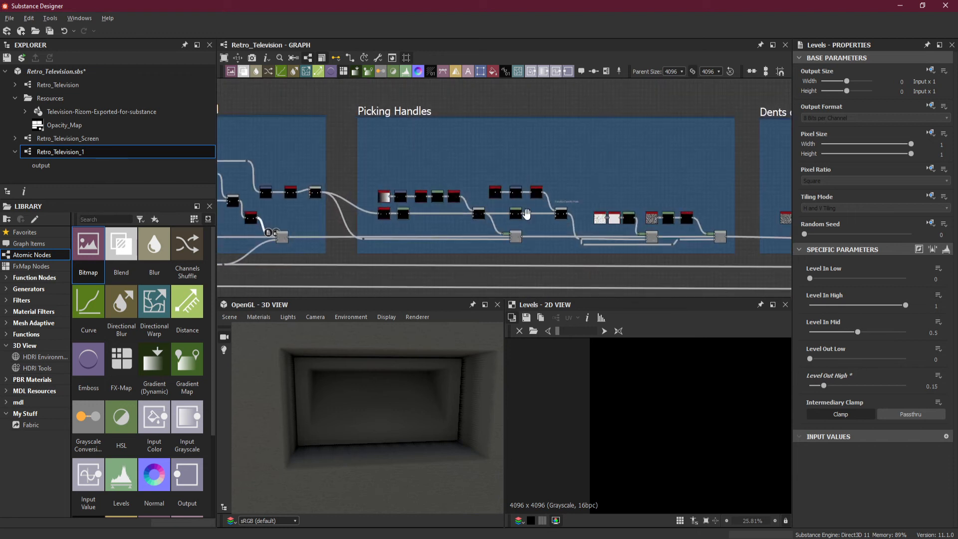
{"action": "scroll", "coordinate": [510, 181], "scroll_direction": "up", "scroll_amount": 1}
{"action": "middle_click_drag", "start_coordinate": [540, 234], "coordinate": [539, 225]}
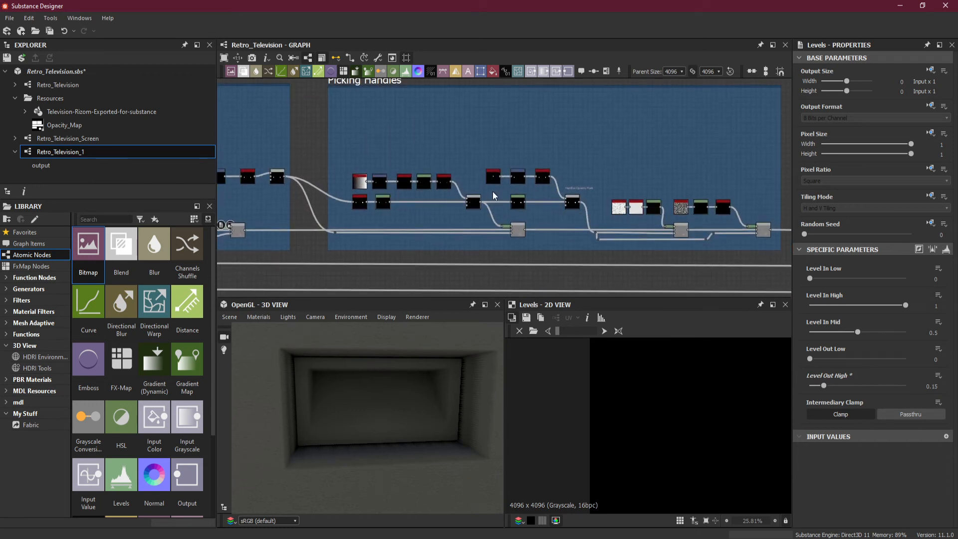
{"action": "middle_click_drag", "start_coordinate": [493, 192], "coordinate": [518, 218]}
{"action": "scroll", "coordinate": [526, 238], "scroll_direction": "up", "scroll_amount": 6}
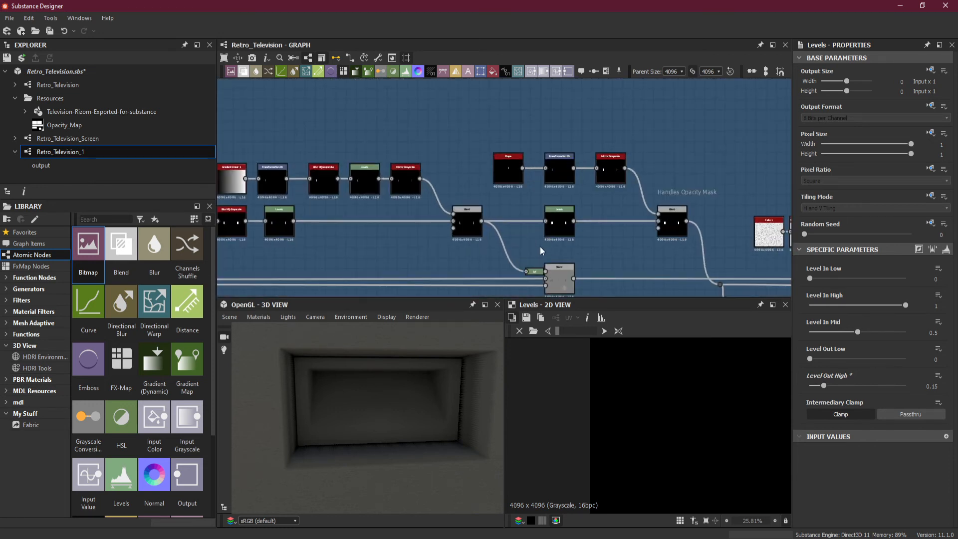
{"action": "scroll", "coordinate": [540, 203], "scroll_direction": "up", "scroll_amount": 4}
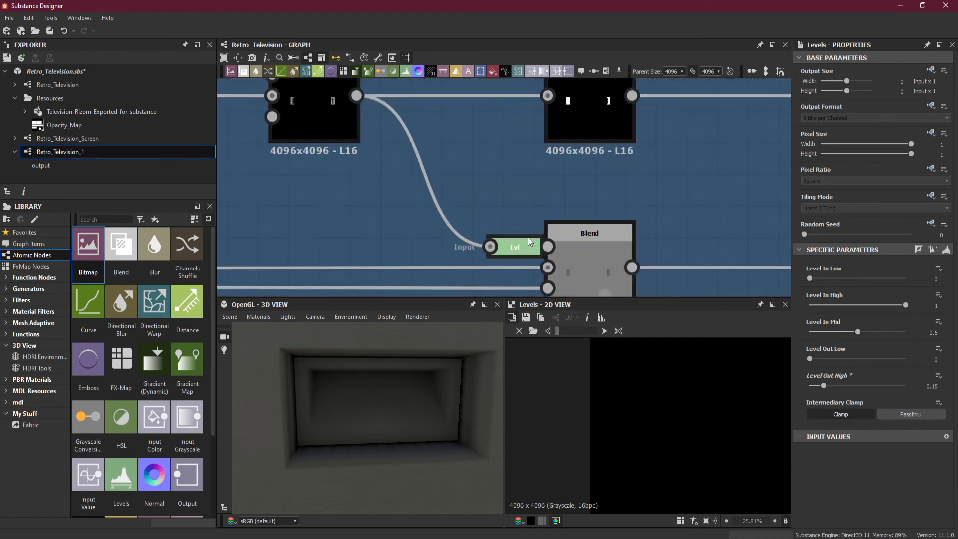
{"action": "left_click", "coordinate": [520, 250]}
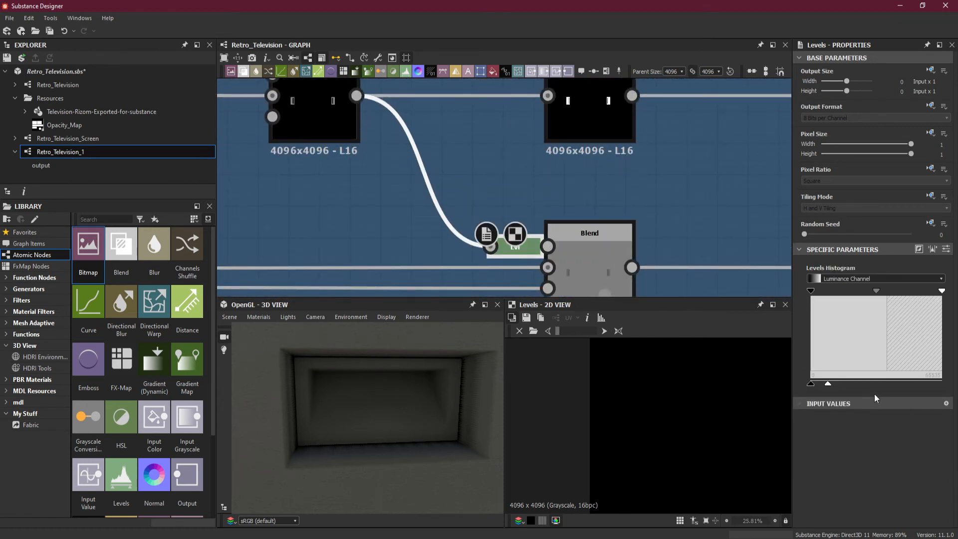
Step: Deepen the picking handle recess by setting its Level Out High to 0.28, checking the depth in 3D
{"action": "left_click_drag", "start_coordinate": [828, 385], "coordinate": [847, 384]}
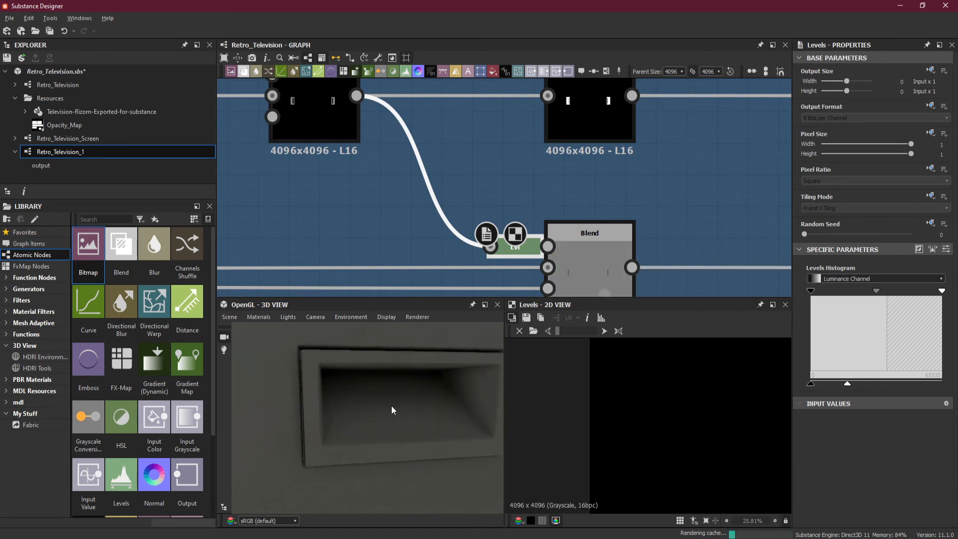
{"action": "scroll", "coordinate": [394, 394], "scroll_direction": "up", "scroll_amount": 5}
{"action": "left_click_drag", "start_coordinate": [396, 385], "coordinate": [385, 358]}
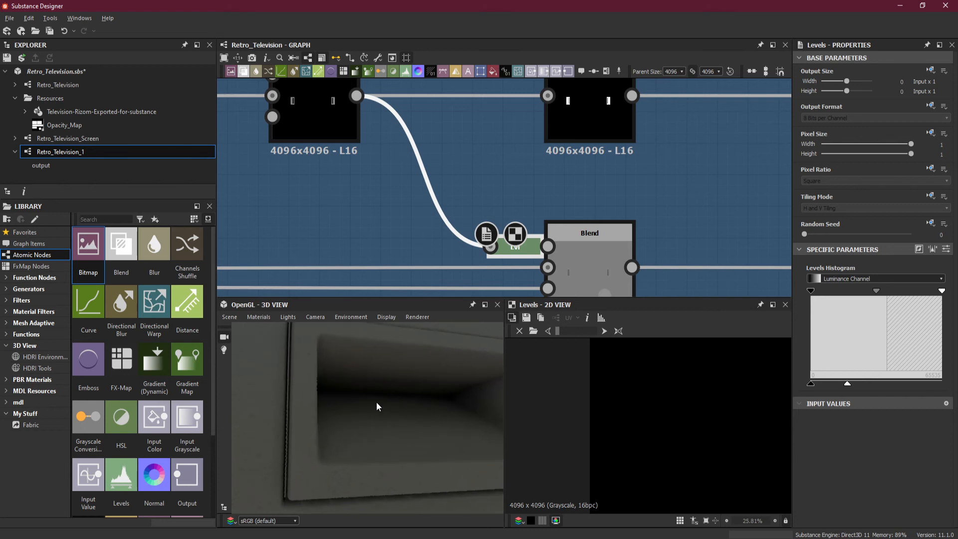
{"action": "left_click_drag", "start_coordinate": [847, 387], "coordinate": [844, 388]}
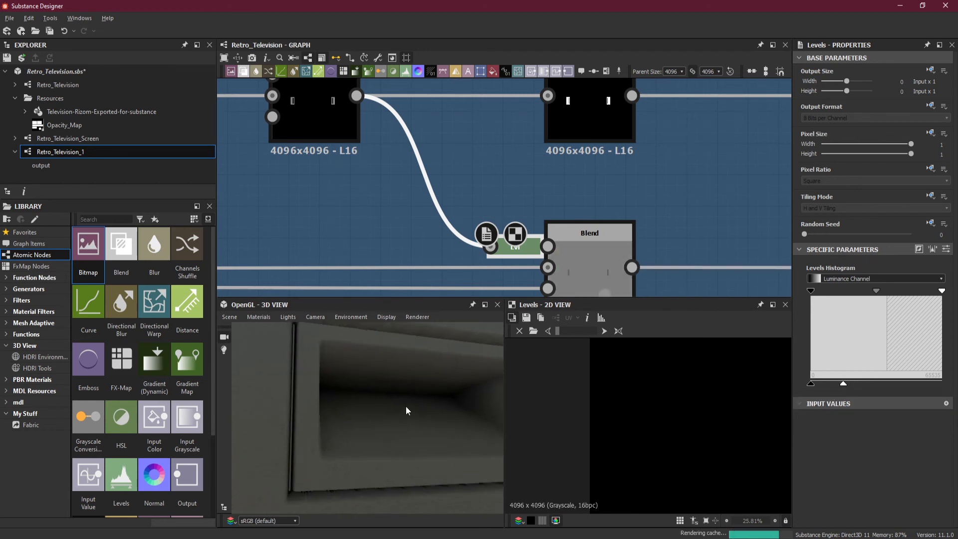
{"action": "mouse_move", "coordinate": [405, 405]}
{"action": "left_mouse_down"}
{"action": "mouse_move", "coordinate": [434, 396]}
{"action": "mouse_move", "coordinate": [398, 396]}
{"action": "left_mouse_up"}
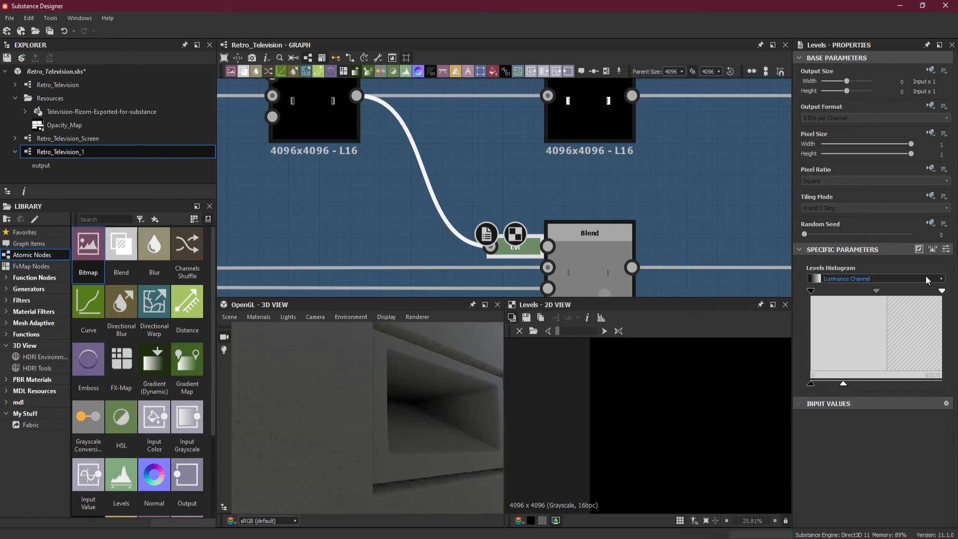
{"action": "left_click", "coordinate": [946, 249]}
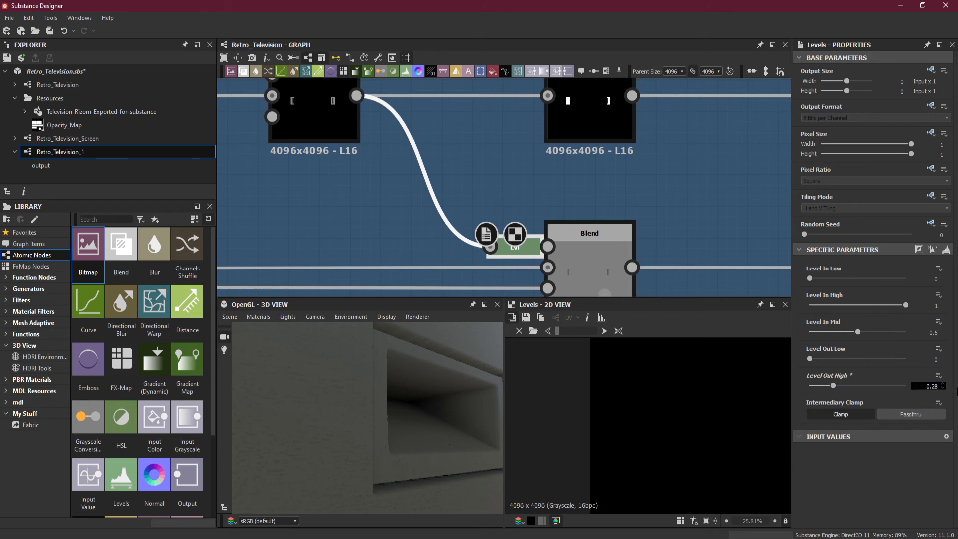
{"action": "key", "text": "Return"}
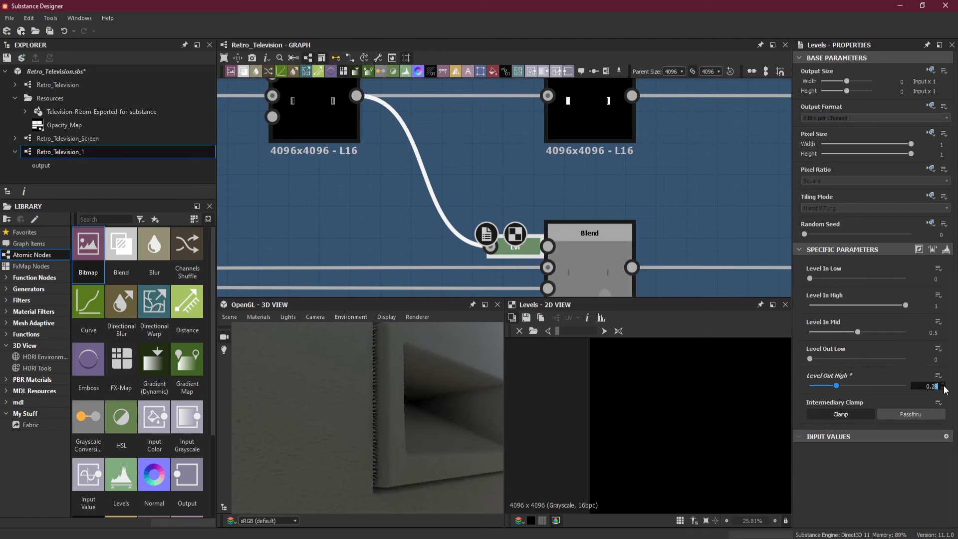
Step: Set the picking handle Levels' Level Out High to 0.265 and inspect the recess depth in 3D
{"action": "key", "text": "Return"}
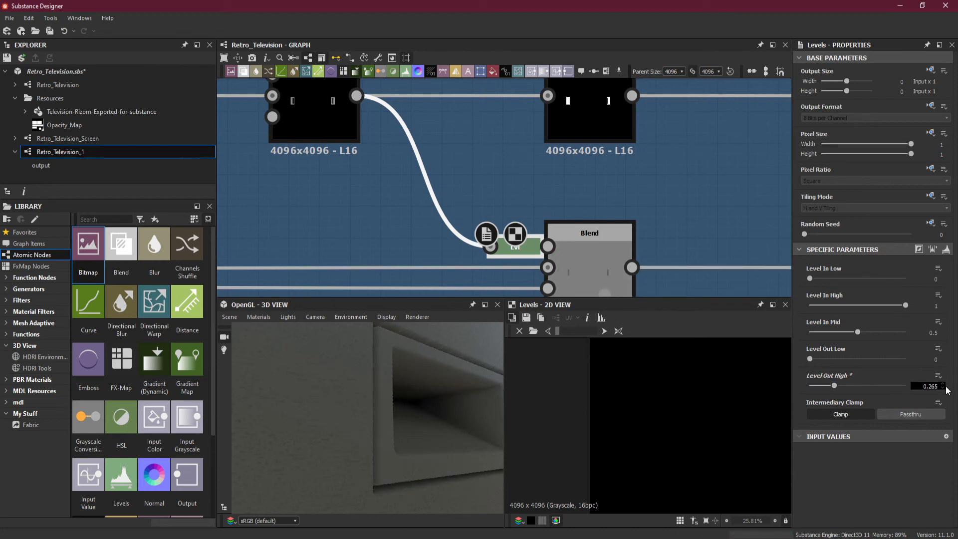
{"action": "key", "text": "Return"}
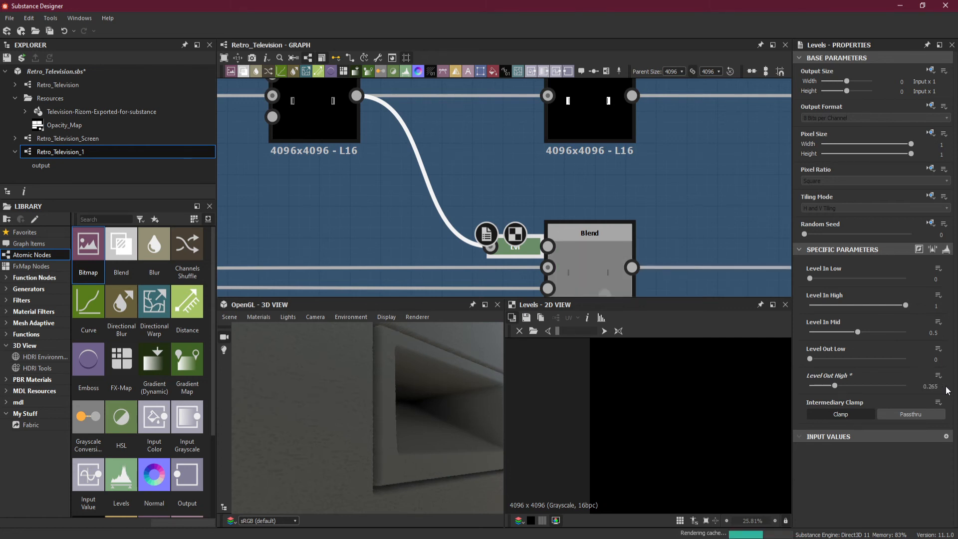
{"action": "left_click_drag", "start_coordinate": [426, 416], "coordinate": [385, 460]}
{"action": "scroll", "coordinate": [385, 449], "scroll_direction": "up", "scroll_amount": 2}
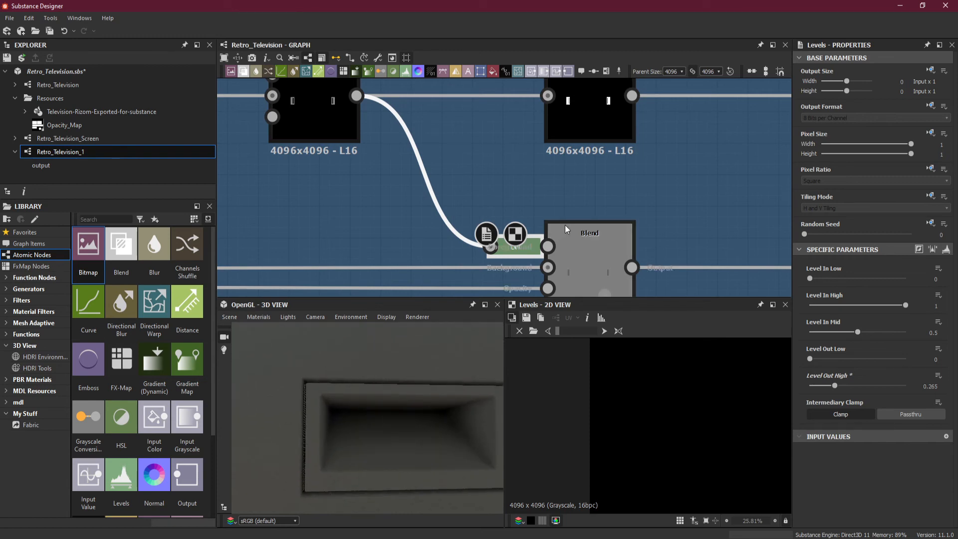
Step: Examine the rest of the Picking Handles chain, previewing BnW Spots 1, its Levels and the Mirror Grayscale
{"action": "scroll", "coordinate": [564, 225], "scroll_direction": "down", "scroll_amount": 5}
{"action": "scroll", "coordinate": [579, 237], "scroll_direction": "up", "scroll_amount": 3}
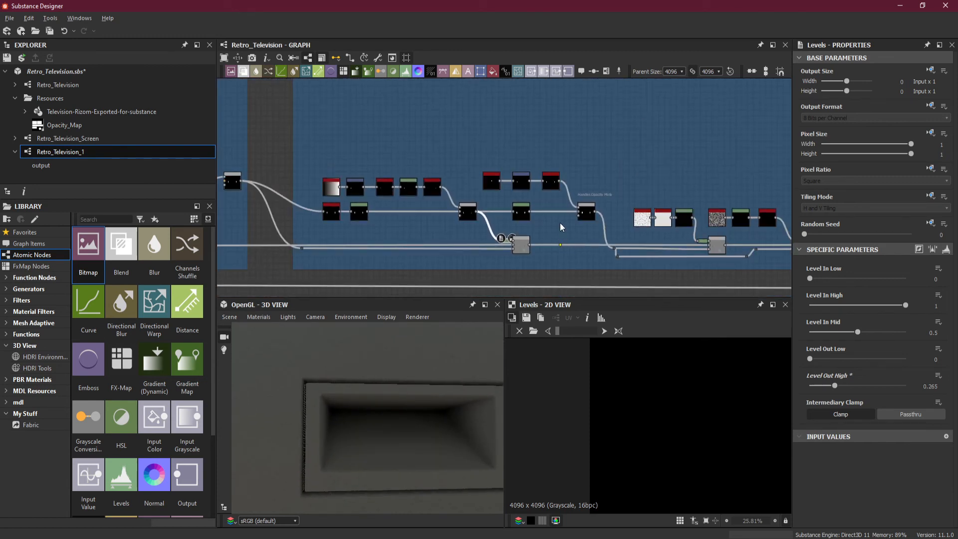
{"action": "scroll", "coordinate": [596, 283], "scroll_direction": "up", "scroll_amount": 5}
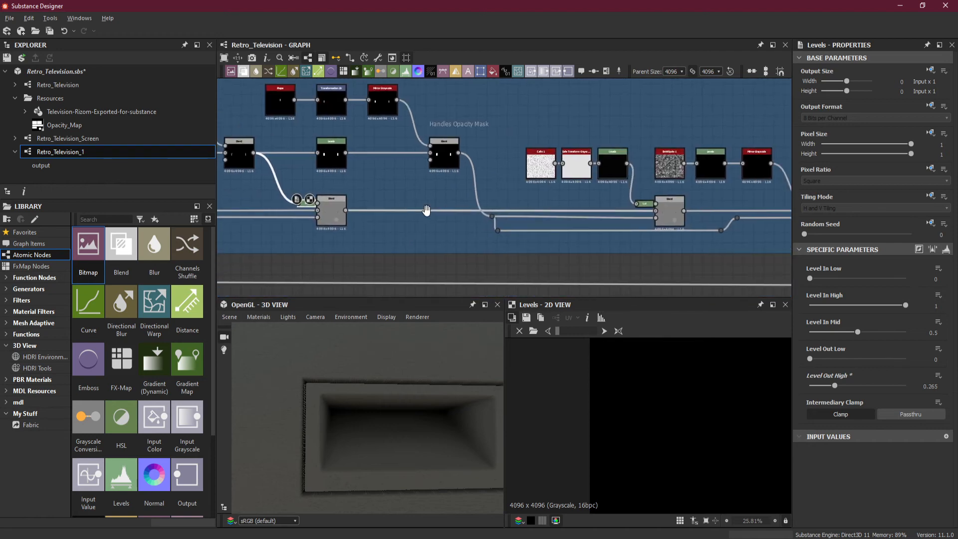
{"action": "scroll", "coordinate": [603, 221], "scroll_direction": "up", "scroll_amount": 4}
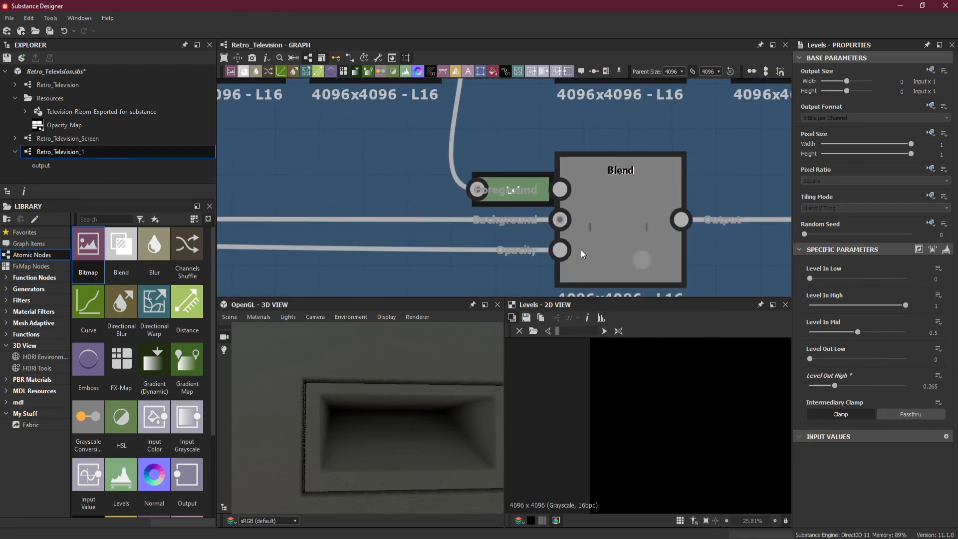
{"action": "scroll", "coordinate": [582, 254], "scroll_direction": "down", "scroll_amount": 8}
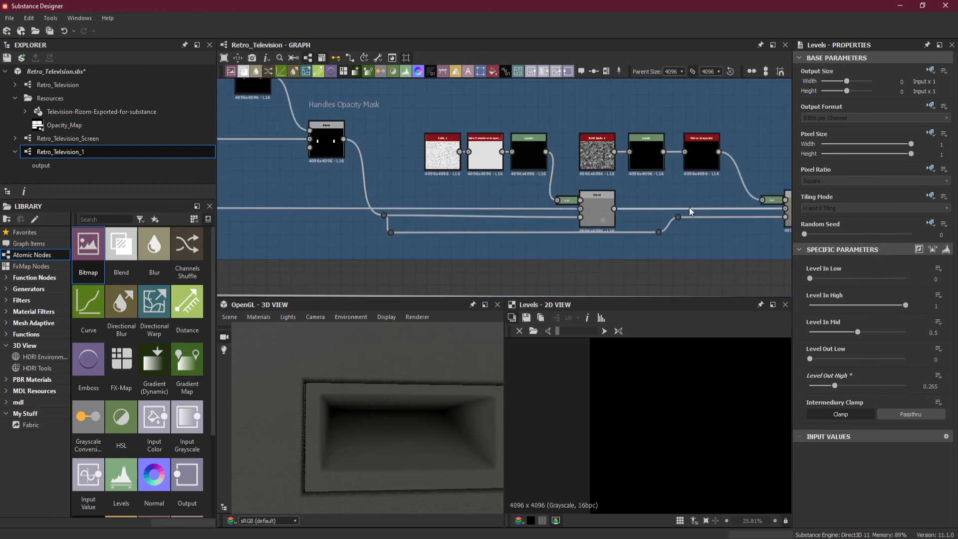
{"action": "middle_click_drag", "start_coordinate": [763, 203], "coordinate": [537, 208]}
{"action": "scroll", "coordinate": [439, 198], "scroll_direction": "up", "scroll_amount": 2}
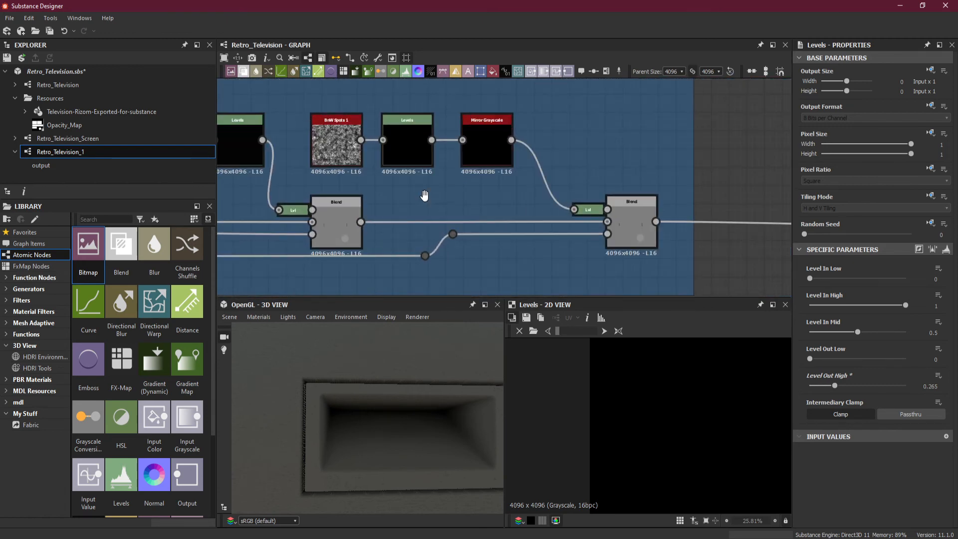
{"action": "double_click", "coordinate": [341, 145]}
{"action": "double_click", "coordinate": [397, 145]}
{"action": "double_click", "coordinate": [482, 152]}
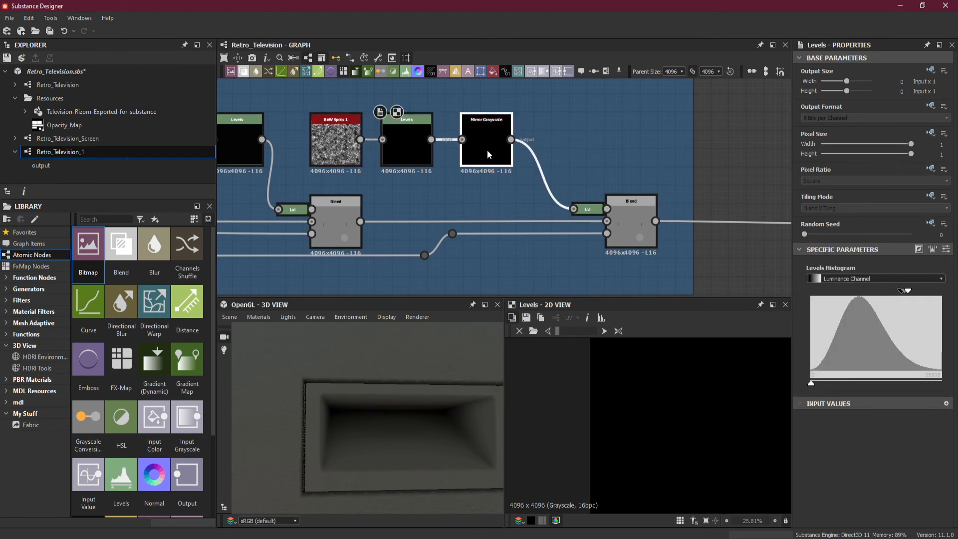
Step: Try a much brighter output white level on the Levels after BnW Spots 1, and undo it
{"action": "double_click", "coordinate": [389, 150]}
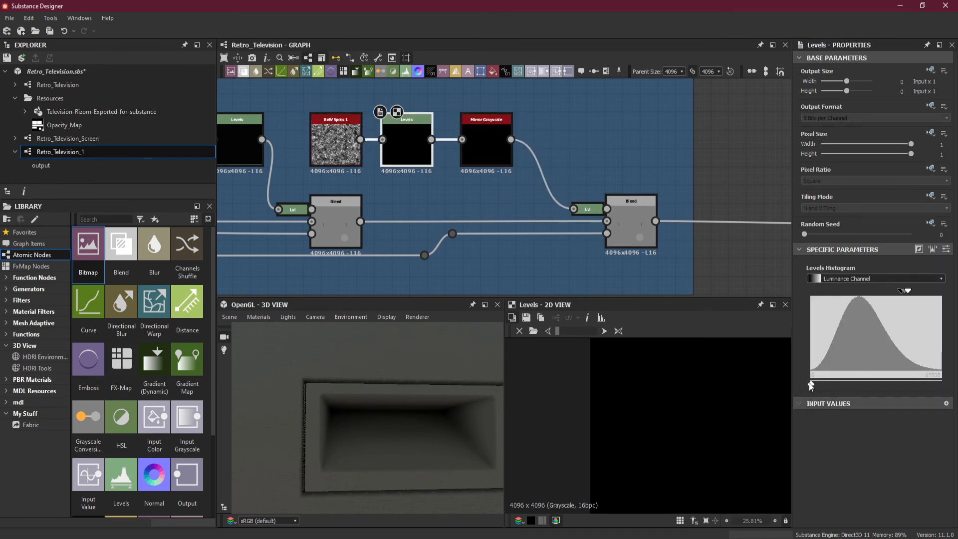
{"action": "left_click_drag", "start_coordinate": [810, 384], "coordinate": [911, 385]}
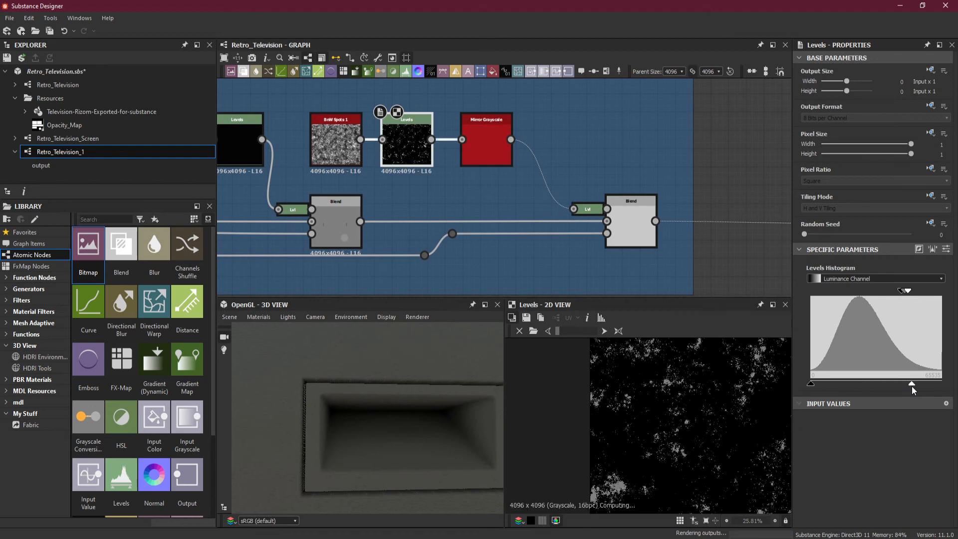
{"action": "key", "text": "ctrl+z"}
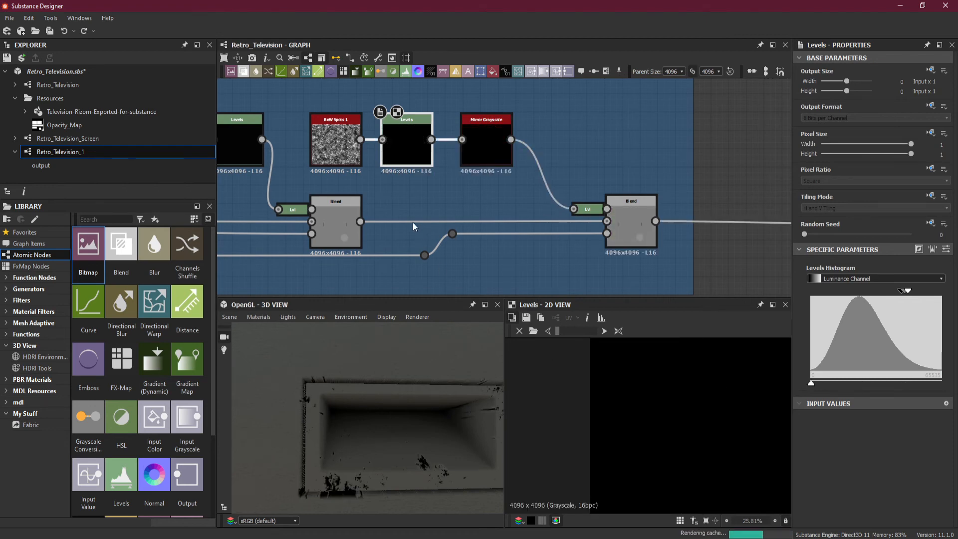
Step: Go back along the Picking Handles nodes and examine the Transformation 2D output of Gradient Linear 1 up close
{"action": "scroll", "coordinate": [420, 214], "scroll_direction": "down", "scroll_amount": 4}
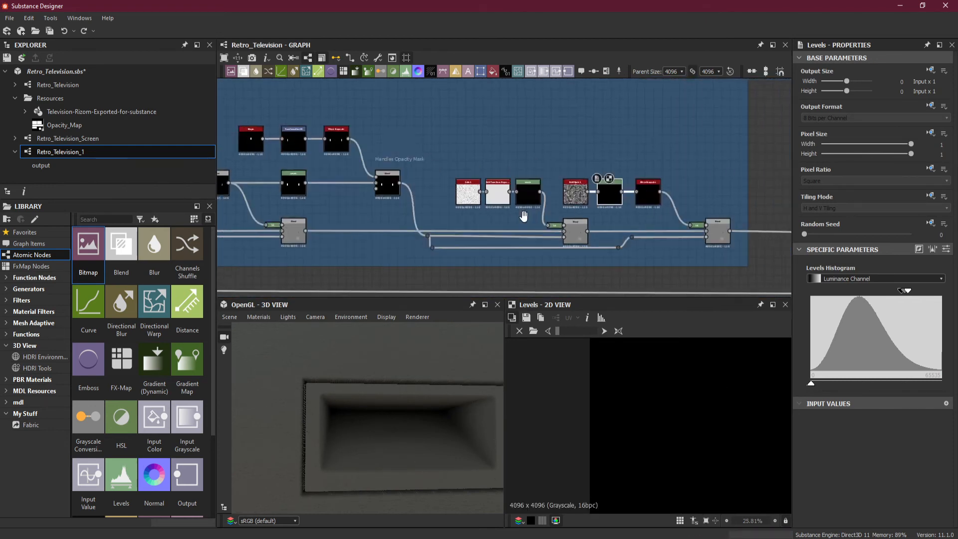
{"action": "middle_click_drag", "start_coordinate": [524, 216], "coordinate": [704, 223]}
{"action": "middle_click_drag", "start_coordinate": [361, 184], "coordinate": [641, 188]}
{"action": "middle_click_drag", "start_coordinate": [459, 172], "coordinate": [624, 177]}
{"action": "middle_click_drag", "start_coordinate": [400, 187], "coordinate": [257, 187]}
{"action": "middle_click_drag", "start_coordinate": [666, 236], "coordinate": [503, 221]}
{"action": "scroll", "coordinate": [549, 213], "scroll_direction": "up", "scroll_amount": 2}
{"action": "left_click", "coordinate": [306, 133]}
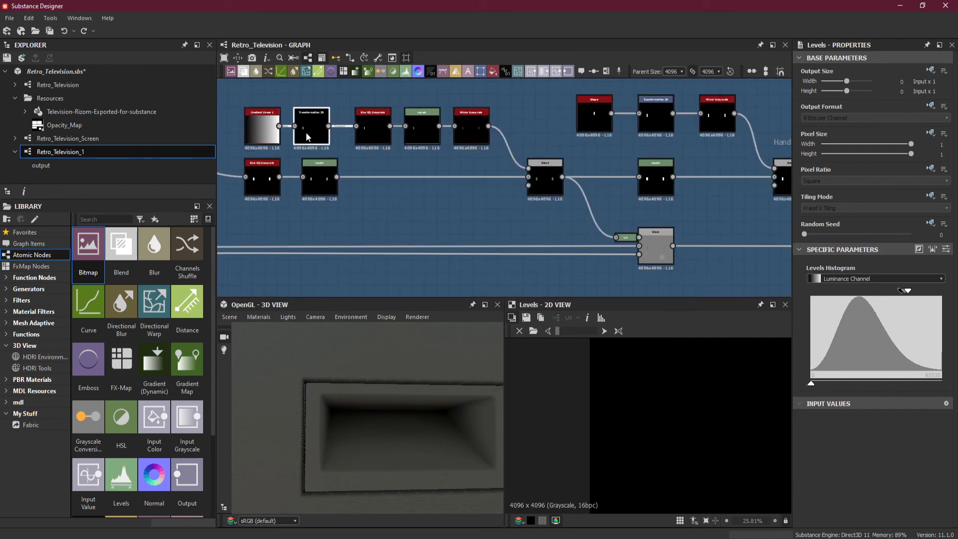
{"action": "double_click", "coordinate": [307, 132]}
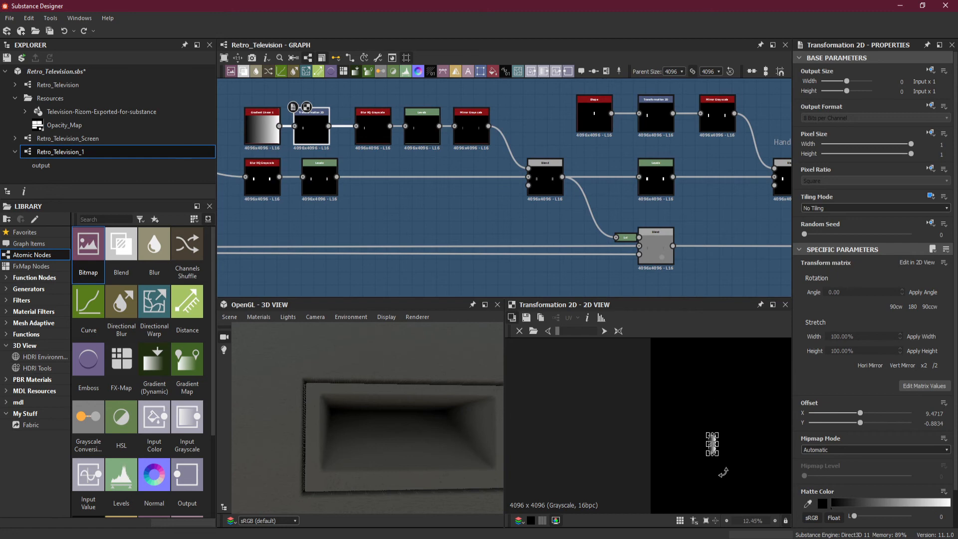
{"action": "scroll", "coordinate": [716, 445], "scroll_direction": "up", "scroll_amount": 5}
{"action": "scroll", "coordinate": [423, 196], "scroll_direction": "down", "scroll_amount": 3}
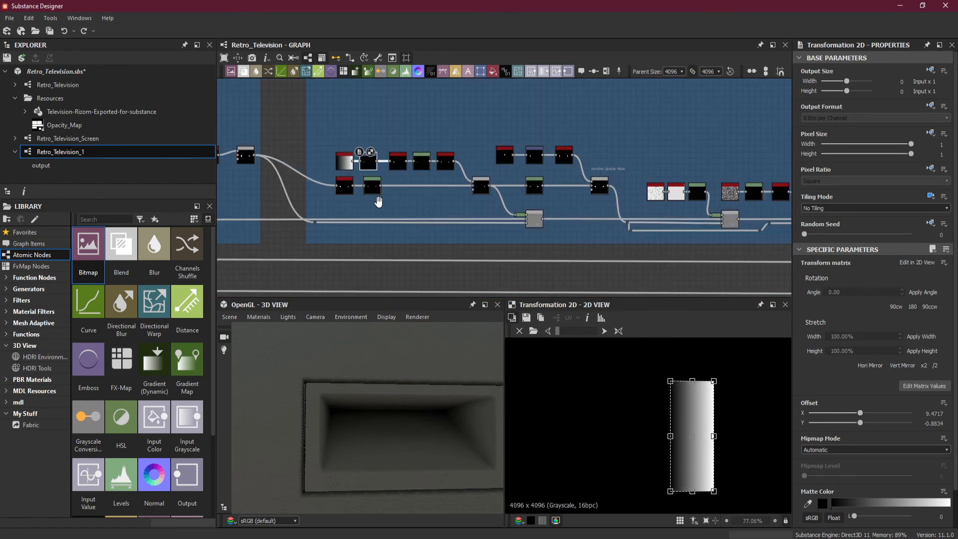
Step: Follow the handle recess chain and preview the Blend that subtracts the mirrored gradient from the handle shape
{"action": "middle_click_drag", "start_coordinate": [378, 201], "coordinate": [553, 195]}
{"action": "scroll", "coordinate": [551, 194], "scroll_direction": "down", "scroll_amount": 2}
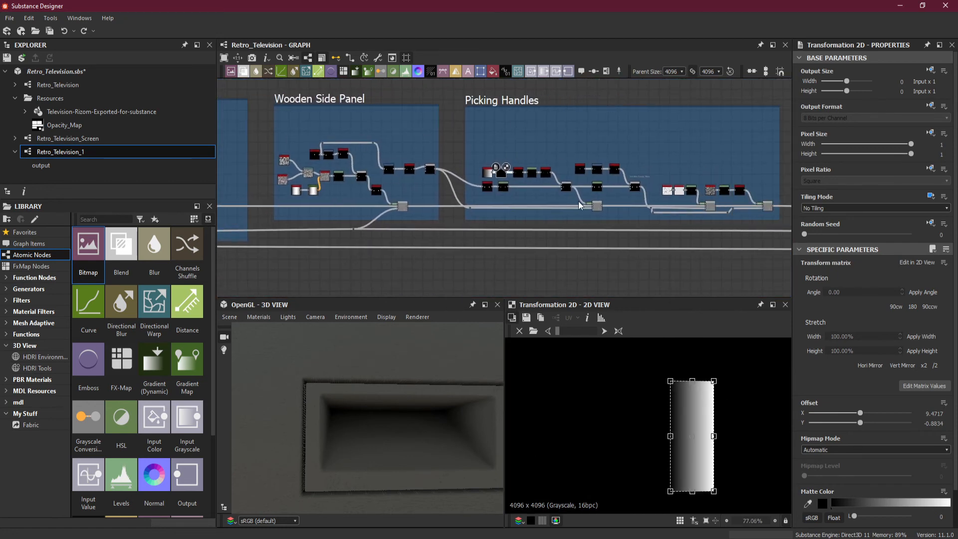
{"action": "scroll", "coordinate": [583, 204], "scroll_direction": "up", "scroll_amount": 4}
{"action": "middle_click_drag", "start_coordinate": [559, 196], "coordinate": [434, 205]}
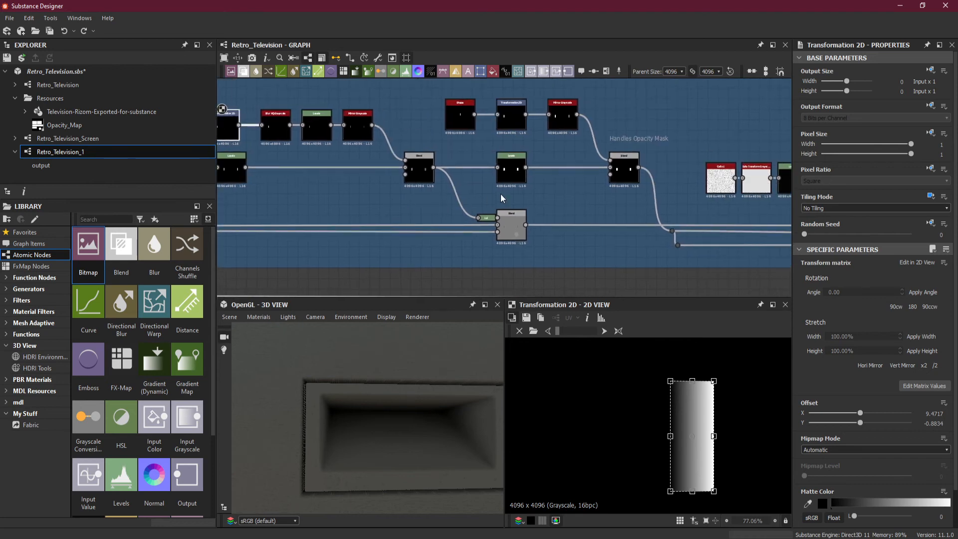
{"action": "middle_click_drag", "start_coordinate": [384, 168], "coordinate": [496, 171]}
{"action": "scroll", "coordinate": [317, 121], "scroll_direction": "up", "scroll_amount": 3}
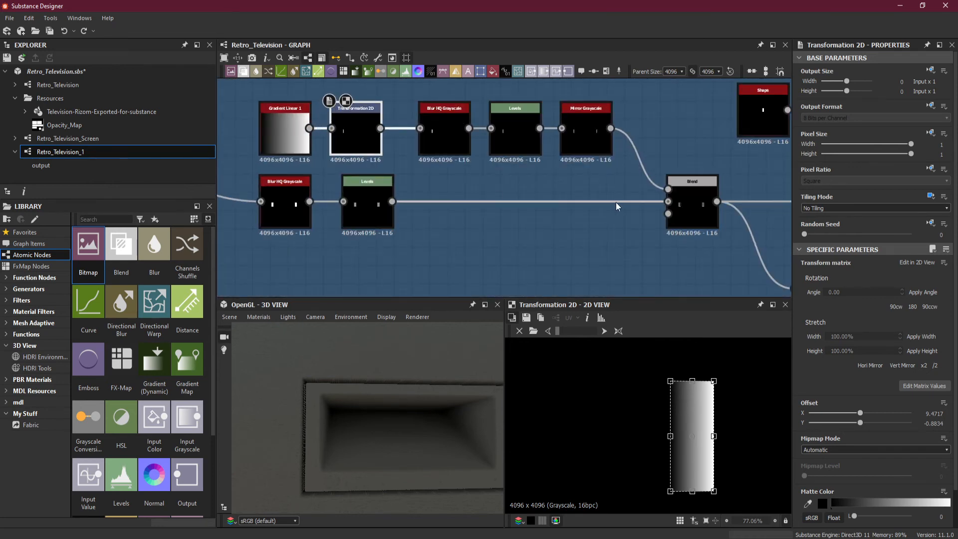
{"action": "scroll", "coordinate": [618, 203], "scroll_direction": "down", "scroll_amount": 2}
{"action": "middle_click_drag", "start_coordinate": [583, 224], "coordinate": [505, 206]}
{"action": "left_click", "coordinate": [582, 186]}
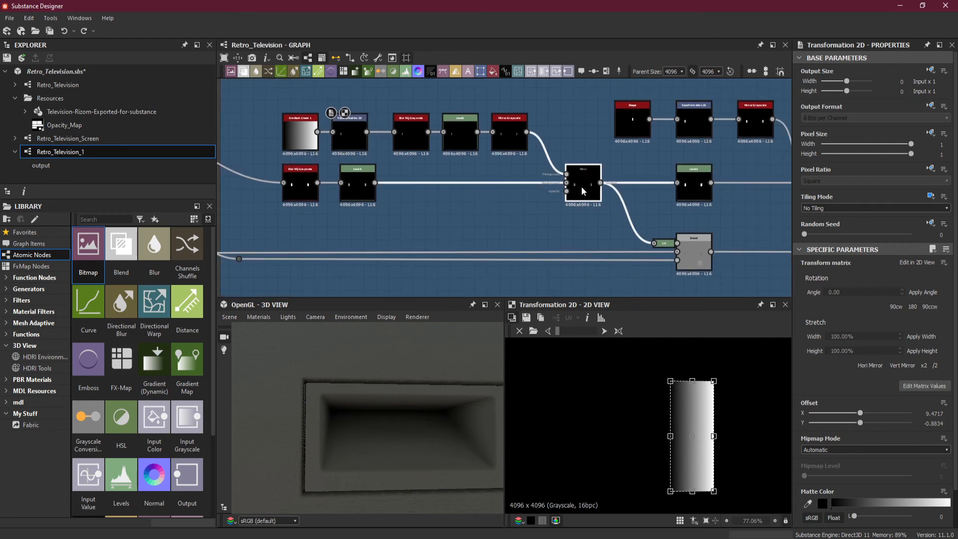
Step: Fine-tune the horizontal edge of the handle mask's Transformation 2D in the Wooden Side Panel group, bringing its Y offset to -0.0602
{"action": "scroll", "coordinate": [533, 212], "scroll_direction": "down", "scroll_amount": 4}
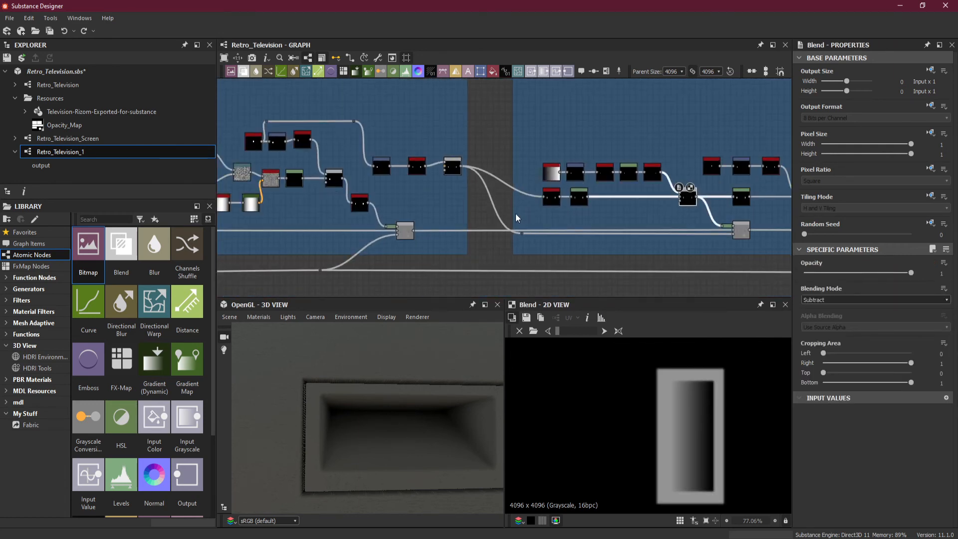
{"action": "scroll", "coordinate": [604, 204], "scroll_direction": "up", "scroll_amount": 6}
{"action": "scroll", "coordinate": [585, 172], "scroll_direction": "up", "scroll_amount": 1}
{"action": "left_click", "coordinate": [487, 167]}
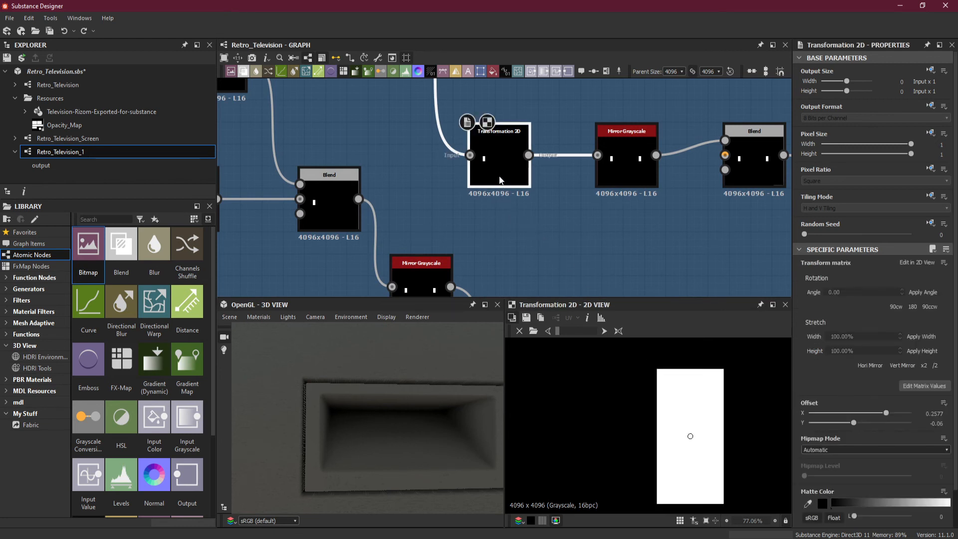
{"action": "scroll", "coordinate": [504, 197], "scroll_direction": "down", "scroll_amount": 2}
{"action": "scroll", "coordinate": [674, 399], "scroll_direction": "down", "scroll_amount": 8}
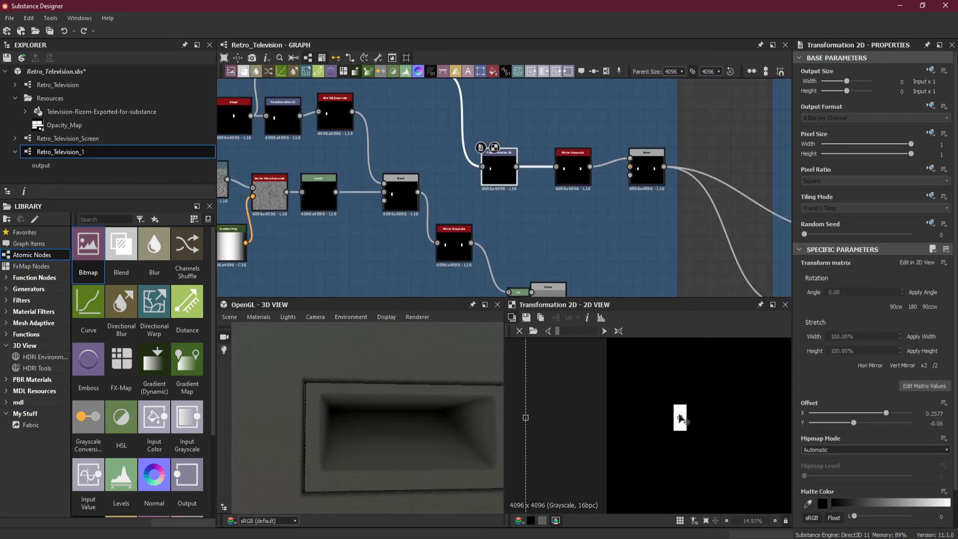
{"action": "scroll", "coordinate": [584, 351], "scroll_direction": "up", "scroll_amount": 7}
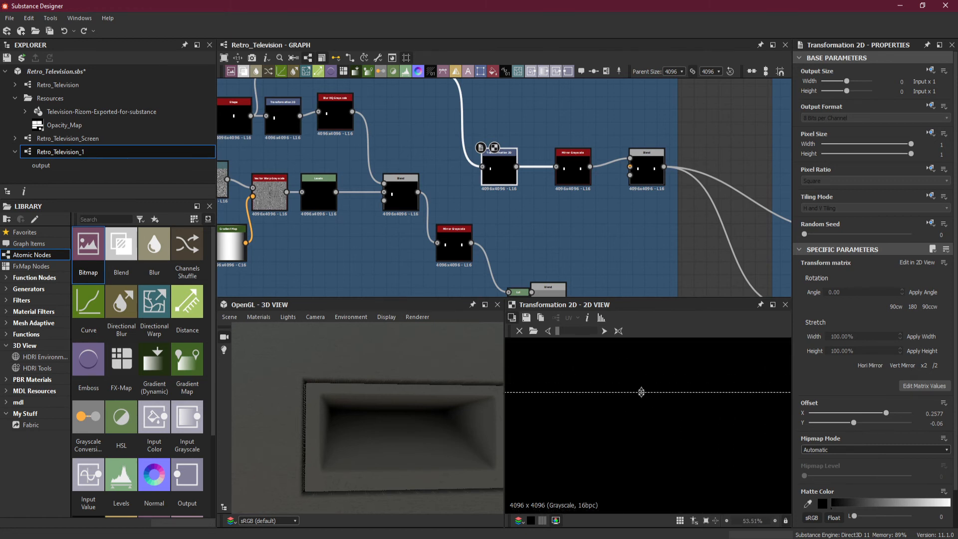
{"action": "left_click_drag", "start_coordinate": [641, 391], "coordinate": [642, 390]}
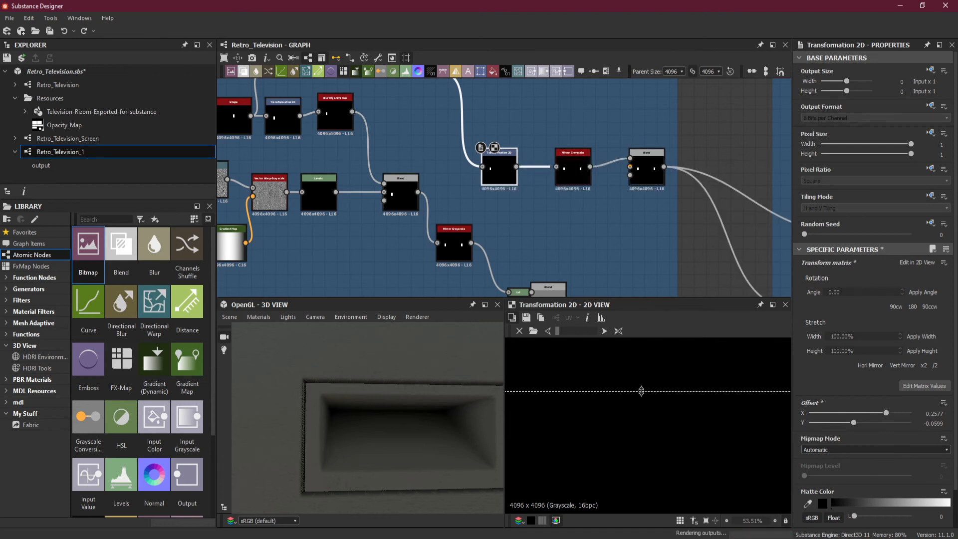
{"action": "left_click_drag", "start_coordinate": [641, 391], "coordinate": [641, 394]}
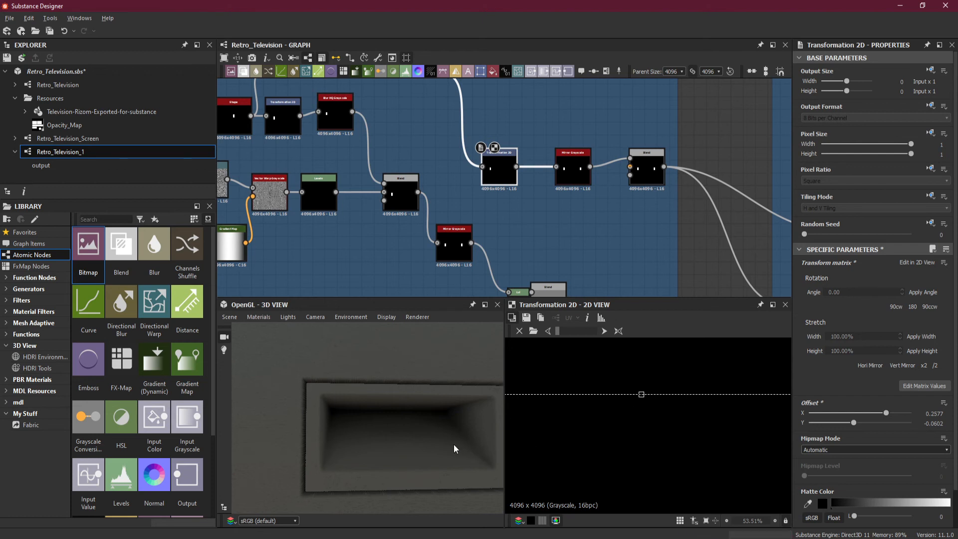
Step: Inspect the television's handle, sides, front and control knobs in the 3D view
{"action": "mouse_move", "coordinate": [454, 448]}
{"action": "left_mouse_down"}
{"action": "mouse_move", "coordinate": [436, 447]}
{"action": "mouse_move", "coordinate": [447, 440]}
{"action": "mouse_move", "coordinate": [450, 456]}
{"action": "left_mouse_up"}
{"action": "left_click_drag", "start_coordinate": [422, 425], "coordinate": [383, 409]}
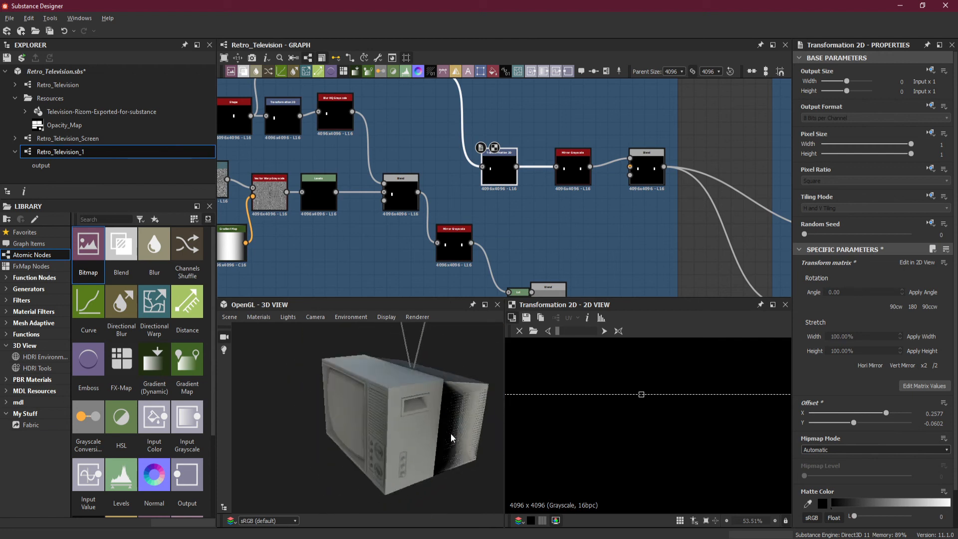
{"action": "left_click_drag", "start_coordinate": [381, 415], "coordinate": [495, 411]}
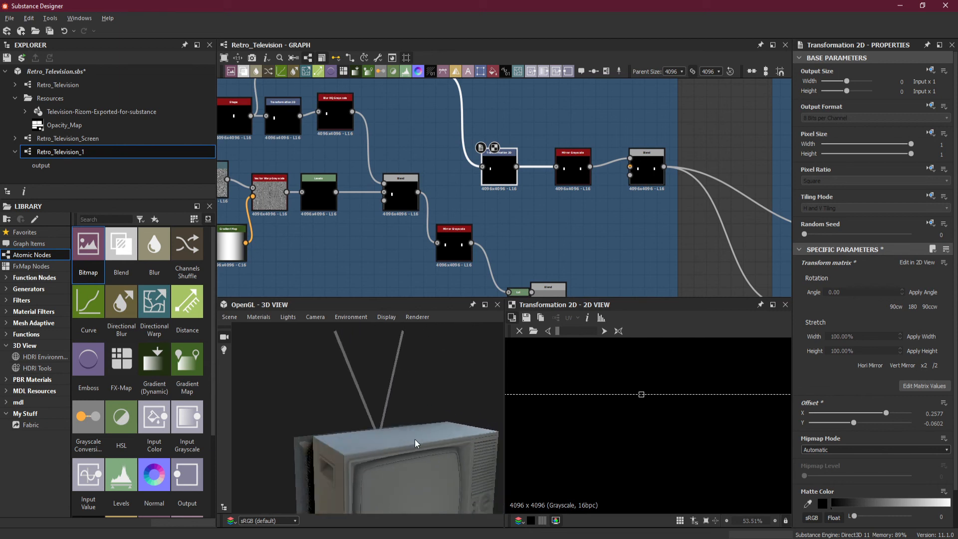
{"action": "left_click_drag", "start_coordinate": [407, 408], "coordinate": [362, 453]}
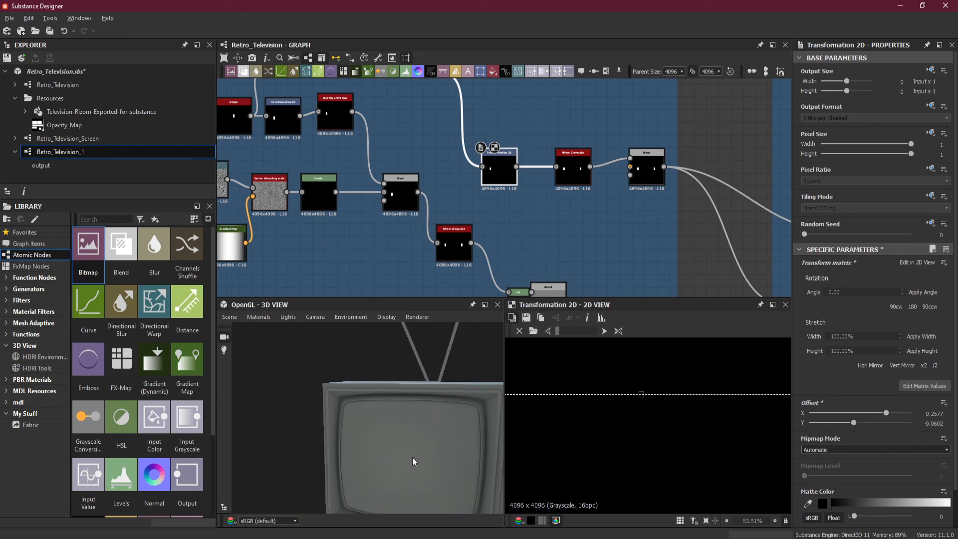
{"action": "left_click_drag", "start_coordinate": [348, 365], "coordinate": [355, 436]}
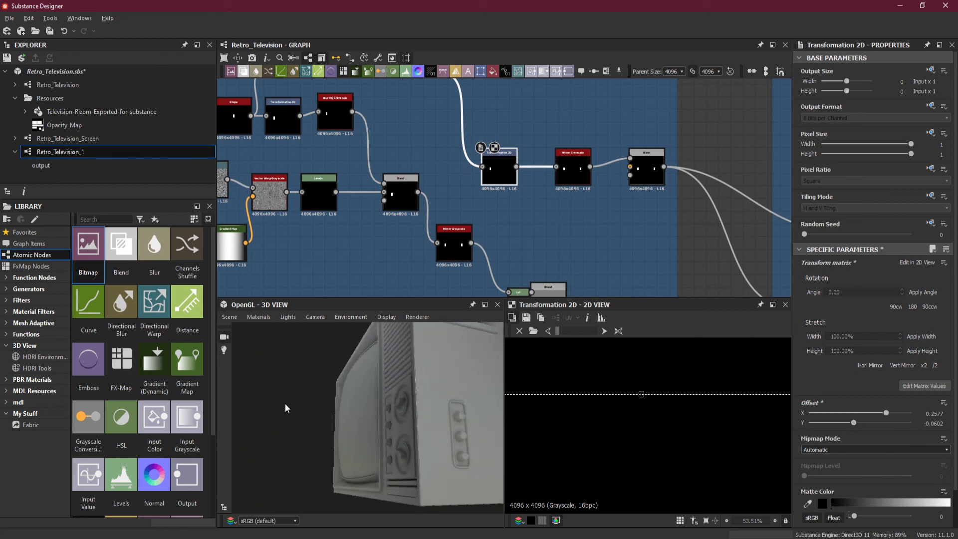
{"action": "left_click_drag", "start_coordinate": [454, 418], "coordinate": [390, 432]}
{"action": "scroll", "coordinate": [378, 420], "scroll_direction": "down", "scroll_amount": 3}
{"action": "scroll", "coordinate": [409, 400], "scroll_direction": "up", "scroll_amount": 5}
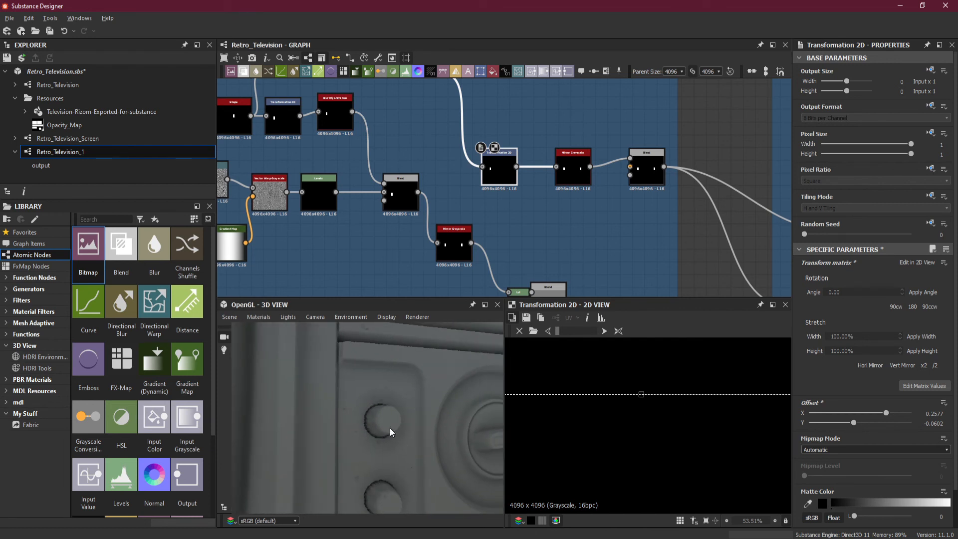
Step: Go along the graph to the front button inner shaft nodes and open the small Levels node feeding their final Blend
{"action": "scroll", "coordinate": [590, 215], "scroll_direction": "down", "scroll_amount": 10}
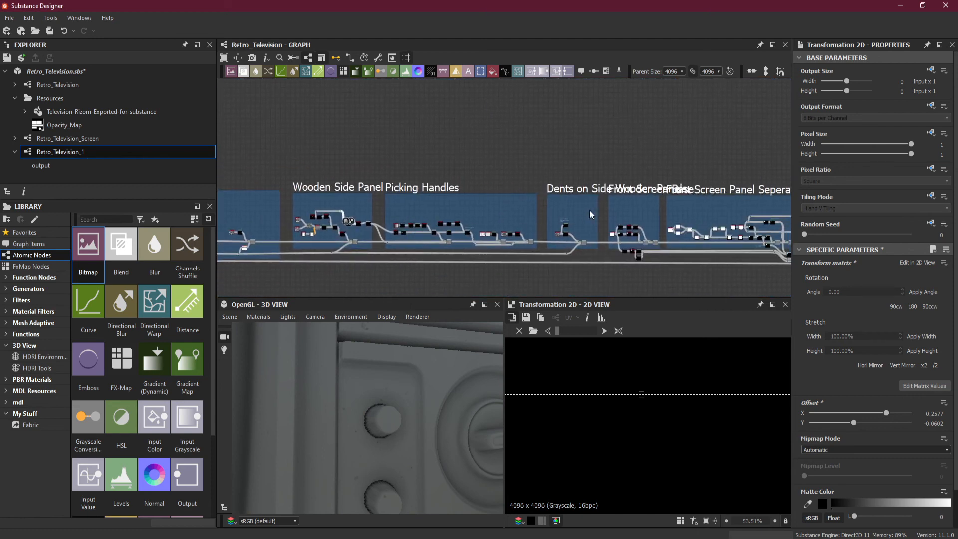
{"action": "scroll", "coordinate": [594, 217], "scroll_direction": "up", "scroll_amount": 5}
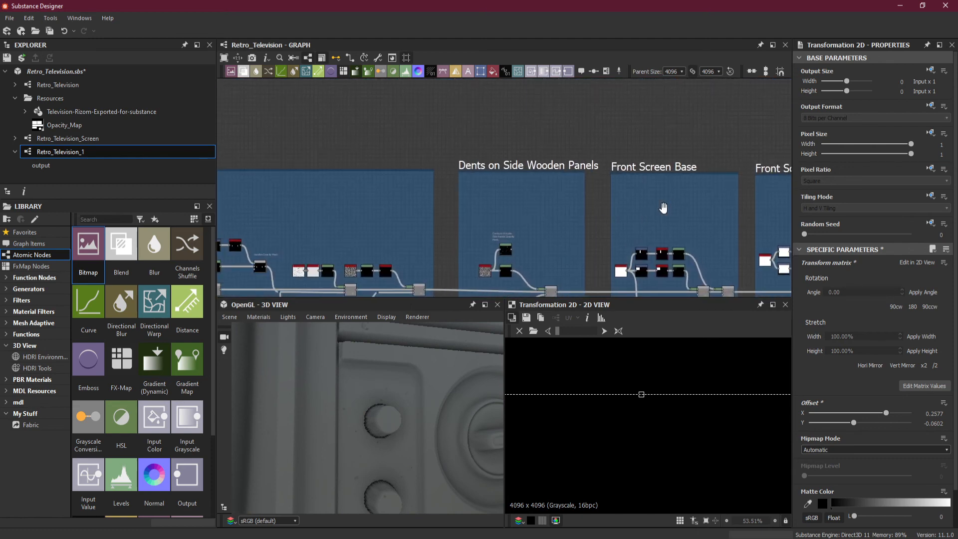
{"action": "middle_click_drag", "start_coordinate": [655, 198], "coordinate": [519, 195]}
{"action": "middle_click_drag", "start_coordinate": [736, 213], "coordinate": [568, 216]}
{"action": "middle_click_drag", "start_coordinate": [687, 218], "coordinate": [441, 191]}
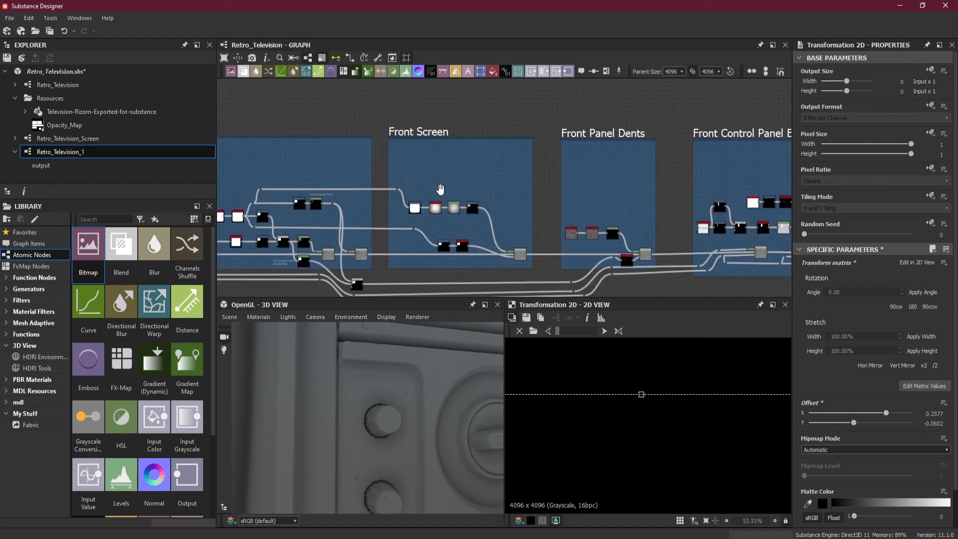
{"action": "middle_click_drag", "start_coordinate": [553, 197], "coordinate": [313, 195]}
{"action": "middle_click_drag", "start_coordinate": [679, 195], "coordinate": [485, 197]}
{"action": "mouse_move", "coordinate": [636, 189]}
{"action": "middle_mouse_down"}
{"action": "mouse_move", "coordinate": [441, 190]}
{"action": "mouse_move", "coordinate": [453, 192]}
{"action": "middle_mouse_up"}
{"action": "middle_click_drag", "start_coordinate": [652, 222], "coordinate": [563, 197]}
{"action": "middle_click_drag", "start_coordinate": [653, 239], "coordinate": [556, 222]}
{"action": "scroll", "coordinate": [615, 221], "scroll_direction": "up", "scroll_amount": 5}
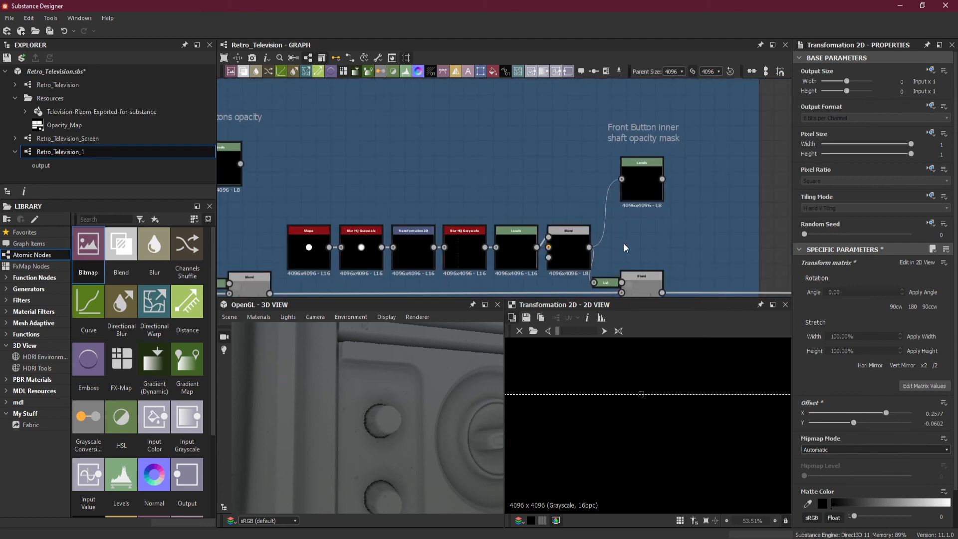
{"action": "middle_click_drag", "start_coordinate": [641, 242], "coordinate": [632, 199]}
{"action": "scroll", "coordinate": [632, 214], "scroll_direction": "up", "scroll_amount": 2}
{"action": "scroll", "coordinate": [632, 213], "scroll_direction": "down", "scroll_amount": 5}
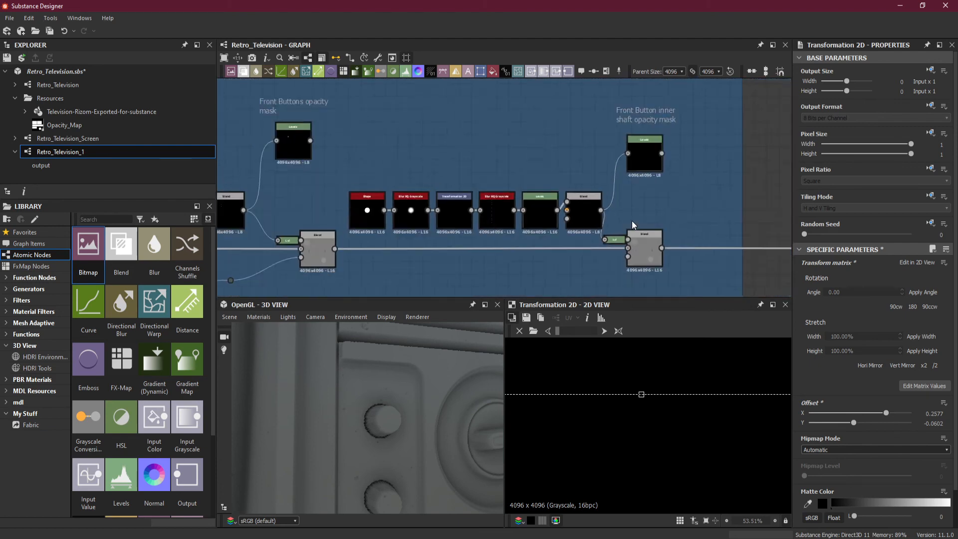
{"action": "scroll", "coordinate": [633, 190], "scroll_direction": "up", "scroll_amount": 1}
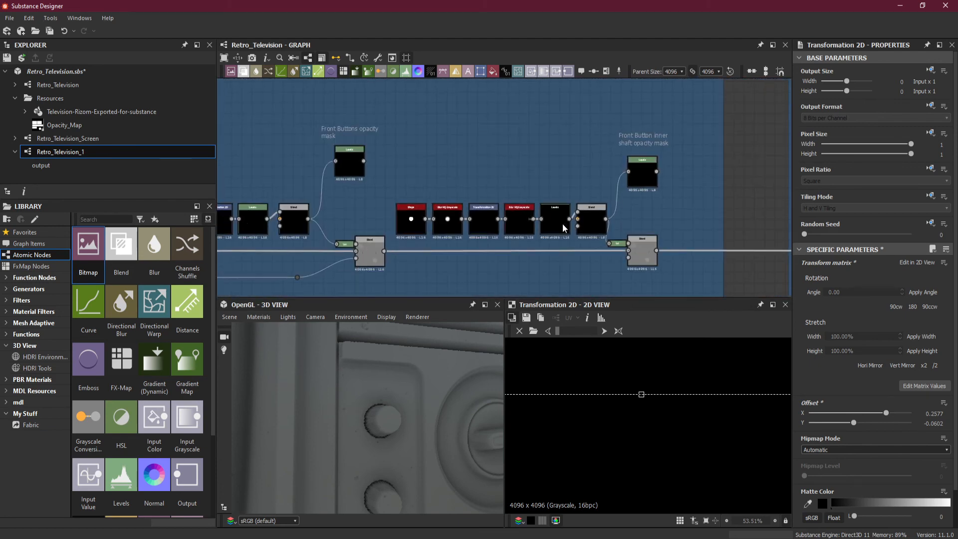
{"action": "scroll", "coordinate": [566, 237], "scroll_direction": "up", "scroll_amount": 3}
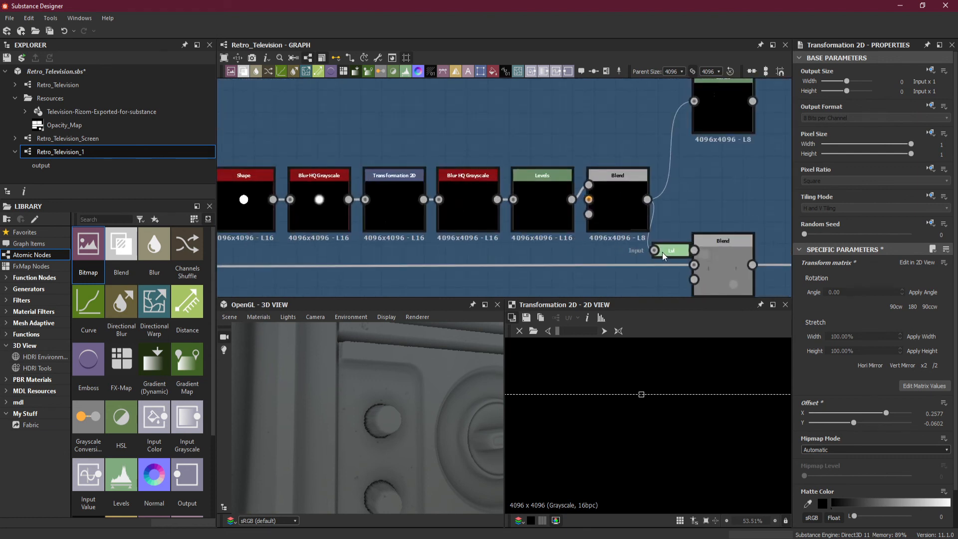
{"action": "left_click", "coordinate": [670, 250]}
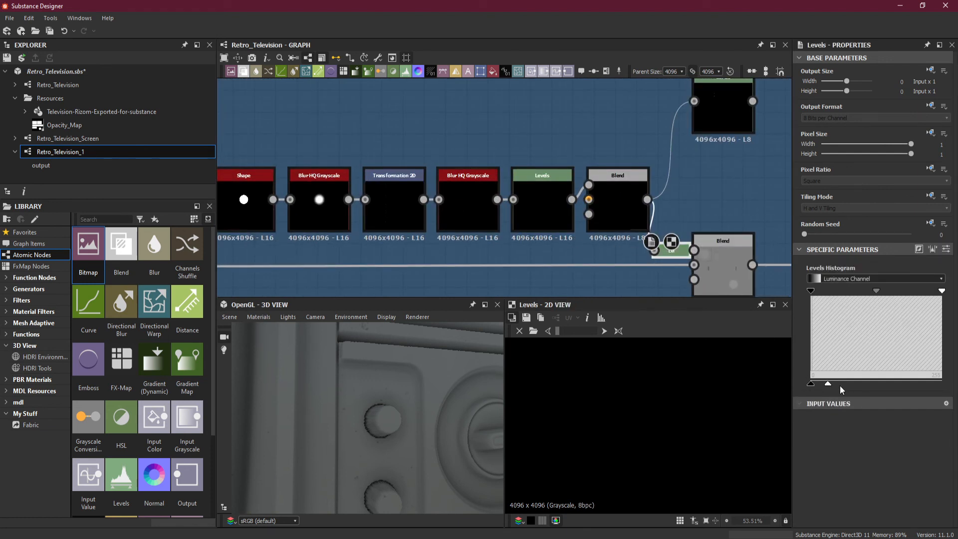
Step: Raise the Levels' output high to about 0.32 and check the button's inner shaft up close in the 3D view
{"action": "left_click_drag", "start_coordinate": [828, 384], "coordinate": [876, 386]}
{"action": "left_click_drag", "start_coordinate": [876, 385], "coordinate": [853, 385]}
{"action": "scroll", "coordinate": [411, 415], "scroll_direction": "up", "scroll_amount": 3}
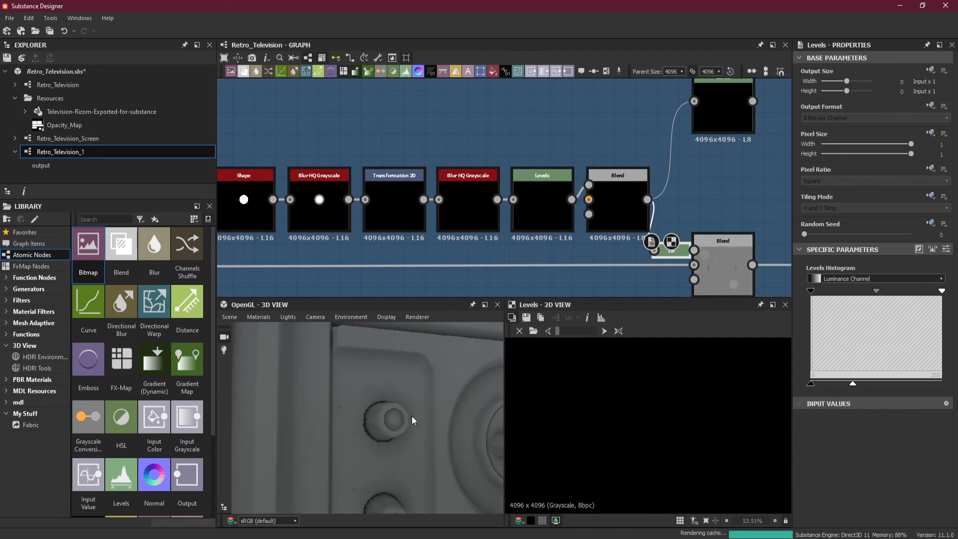
{"action": "left_click_drag", "start_coordinate": [411, 415], "coordinate": [376, 382]}
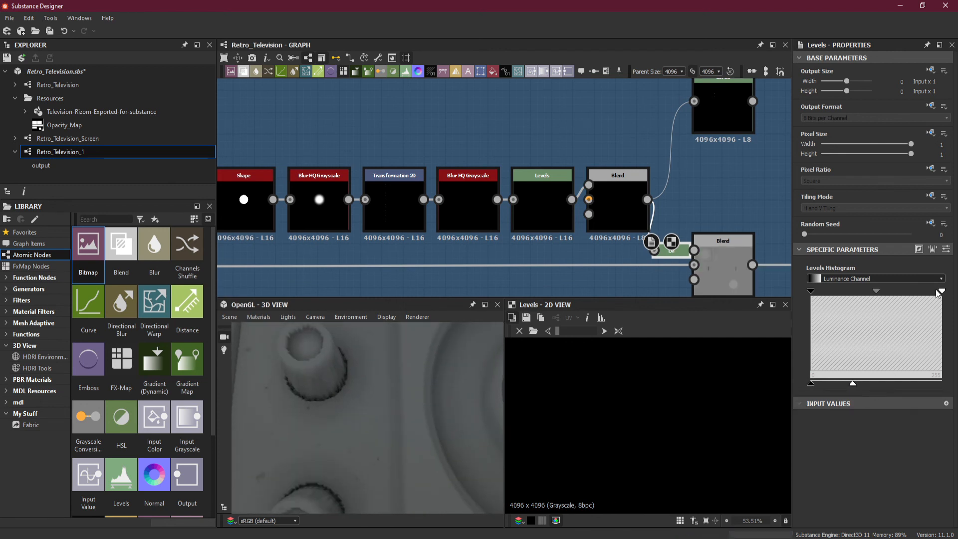
Step: Show the Levels settings as numeric parameters and try Level Out High at 0.75 before lowering it again
{"action": "left_click", "coordinate": [946, 249]}
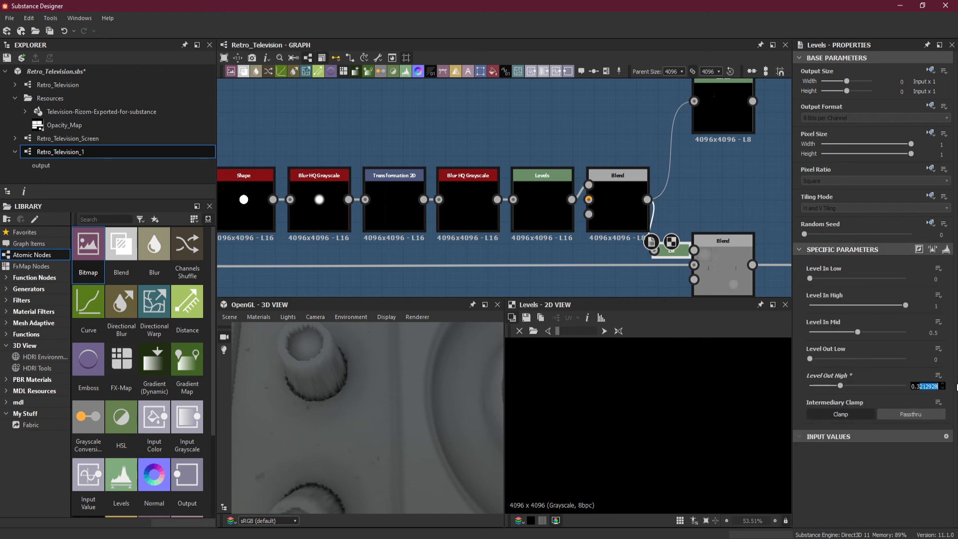
{"action": "key", "text": "Return"}
{"action": "key", "text": "Return"}
{"action": "left_click_drag", "start_coordinate": [842, 385], "coordinate": [882, 385]}
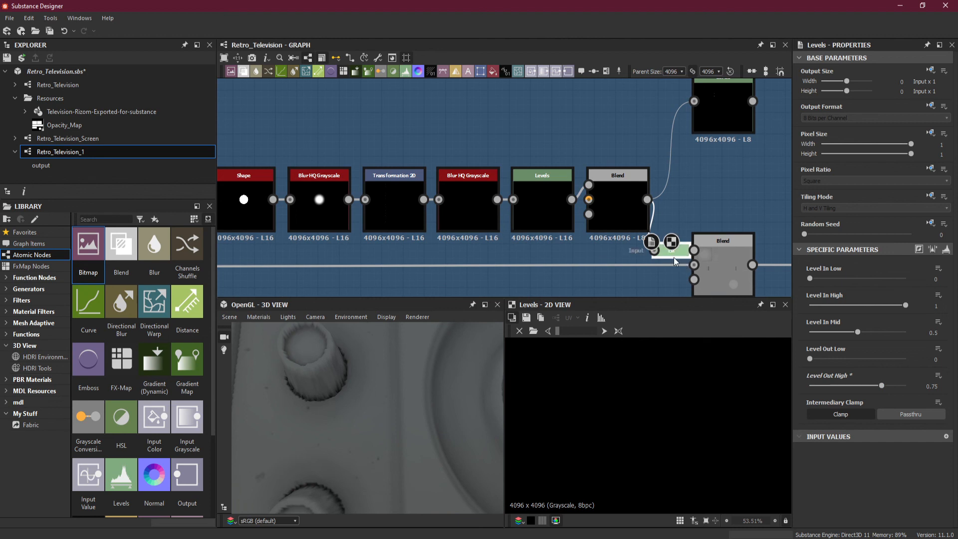
{"action": "left_click_drag", "start_coordinate": [882, 385], "coordinate": [848, 386]}
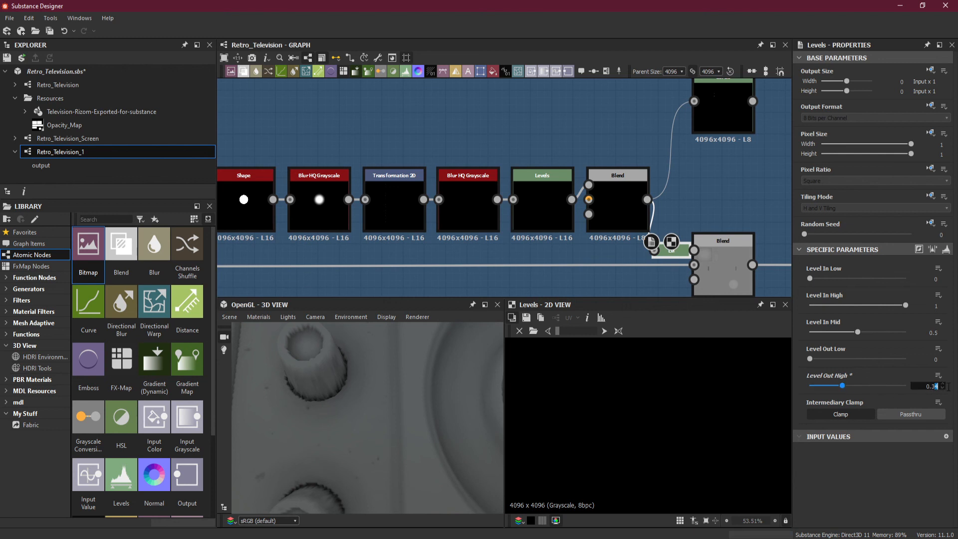
Step: Fine-tune the inner shaft Levels' Level Out High, trying 0.28 and settling on 0.3
{"action": "key", "text": "Return"}
{"action": "left_click_drag", "start_coordinate": [935, 387], "coordinate": [948, 387]}
{"action": "type", "text": "1"}
{"action": "key", "text": "Return"}
{"action": "key", "text": "Return"}
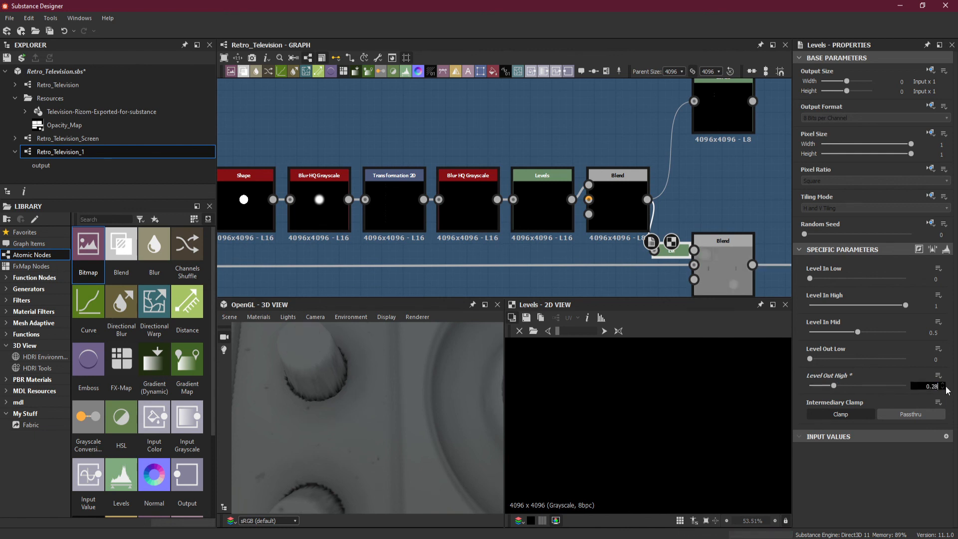
{"action": "key", "text": "Return"}
{"action": "left_click", "coordinate": [931, 384]}
{"action": "key", "text": "Return"}
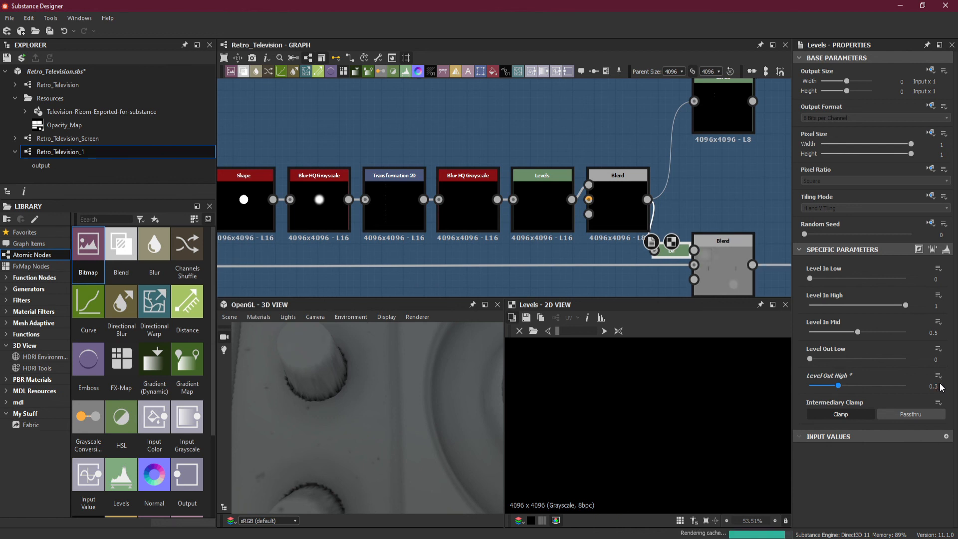
Step: Inspect the front buttons and their inner shafts beside the rotary knobs in the 3D view, both up close and from afar
{"action": "scroll", "coordinate": [383, 399], "scroll_direction": "down", "scroll_amount": 9}
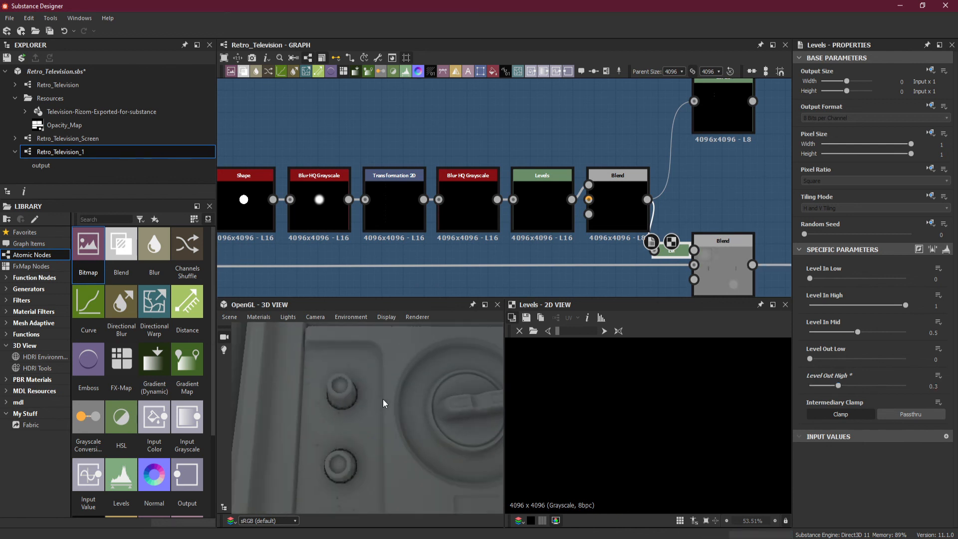
{"action": "middle_click_drag", "start_coordinate": [383, 399], "coordinate": [384, 433]}
{"action": "scroll", "coordinate": [384, 429], "scroll_direction": "down", "scroll_amount": 4}
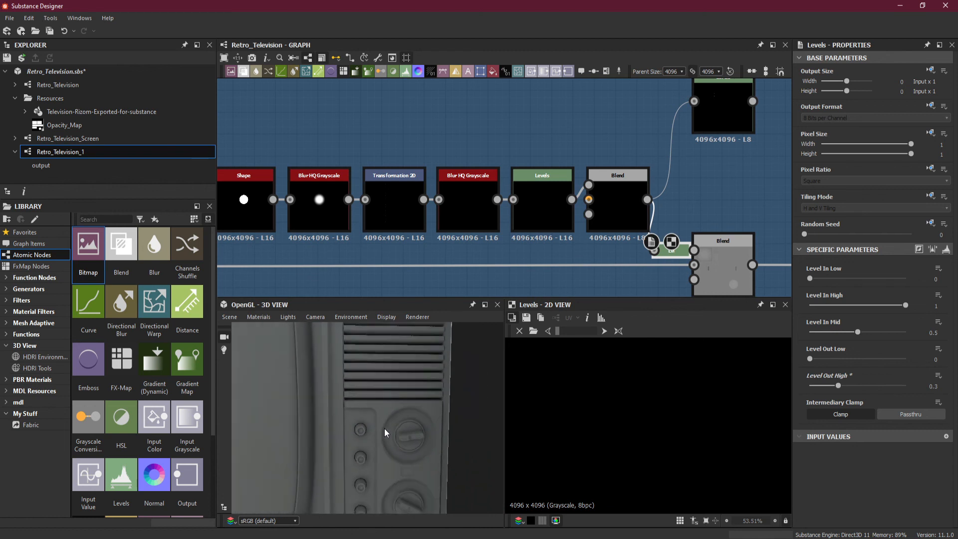
{"action": "left_click_drag", "start_coordinate": [385, 428], "coordinate": [450, 453]}
{"action": "scroll", "coordinate": [448, 439], "scroll_direction": "up", "scroll_amount": 8}
{"action": "middle_click_drag", "start_coordinate": [447, 436], "coordinate": [436, 433]}
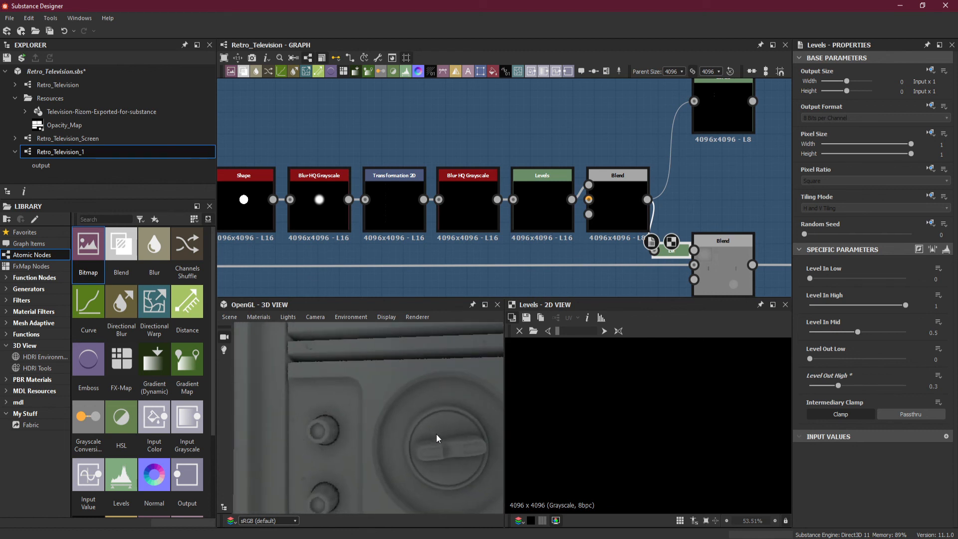
{"action": "left_click_drag", "start_coordinate": [433, 453], "coordinate": [476, 448]}
{"action": "scroll", "coordinate": [439, 451], "scroll_direction": "down", "scroll_amount": 7}
{"action": "scroll", "coordinate": [378, 456], "scroll_direction": "up", "scroll_amount": 5}
{"action": "scroll", "coordinate": [396, 450], "scroll_direction": "down", "scroll_amount": 5}
{"action": "scroll", "coordinate": [394, 438], "scroll_direction": "up", "scroll_amount": 5}
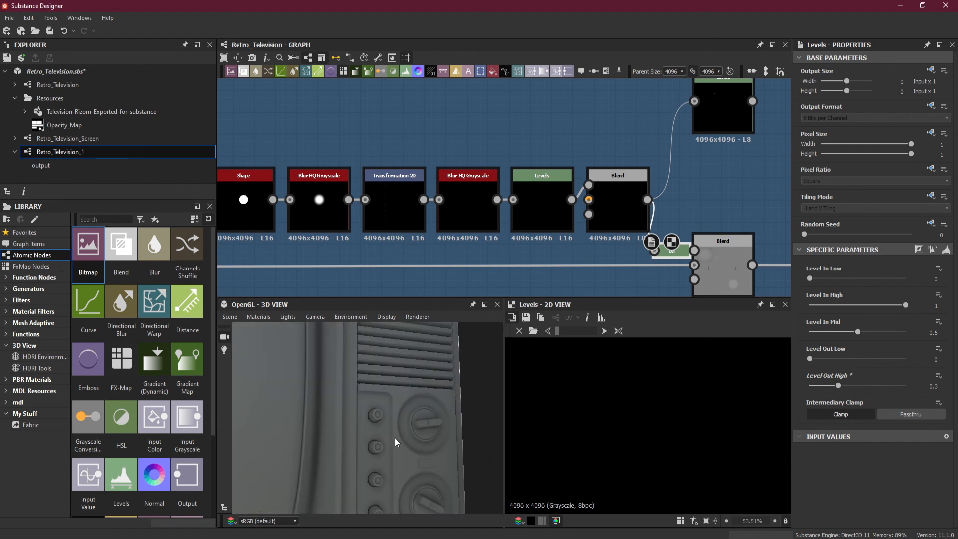
{"action": "scroll", "coordinate": [394, 437], "scroll_direction": "down", "scroll_amount": 5}
{"action": "scroll", "coordinate": [379, 444], "scroll_direction": "down", "scroll_amount": 5}
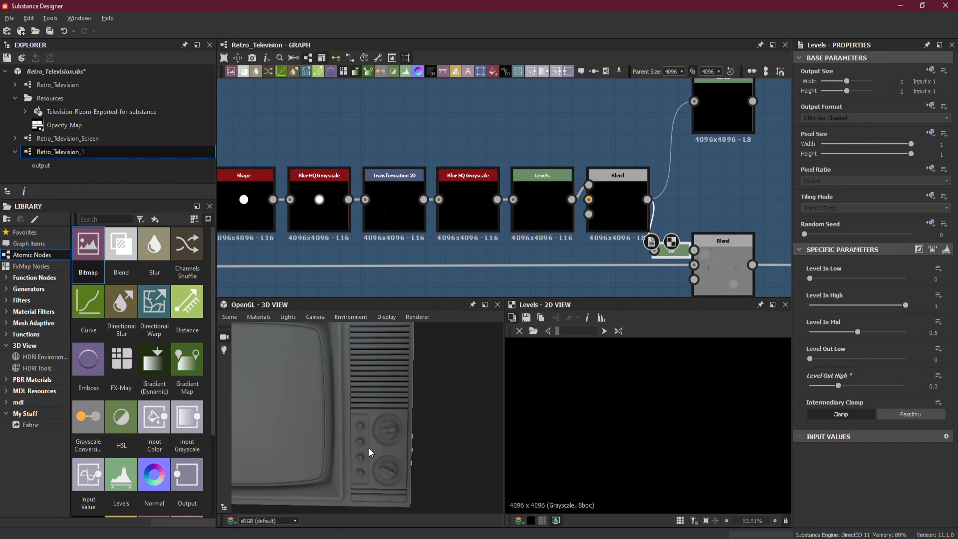
Step: View the whole television from both sides and the front in the 3D view to examine its overall height detail
{"action": "left_click_drag", "start_coordinate": [361, 414], "coordinate": [361, 447]}
{"action": "scroll", "coordinate": [428, 449], "scroll_direction": "up", "scroll_amount": 3}
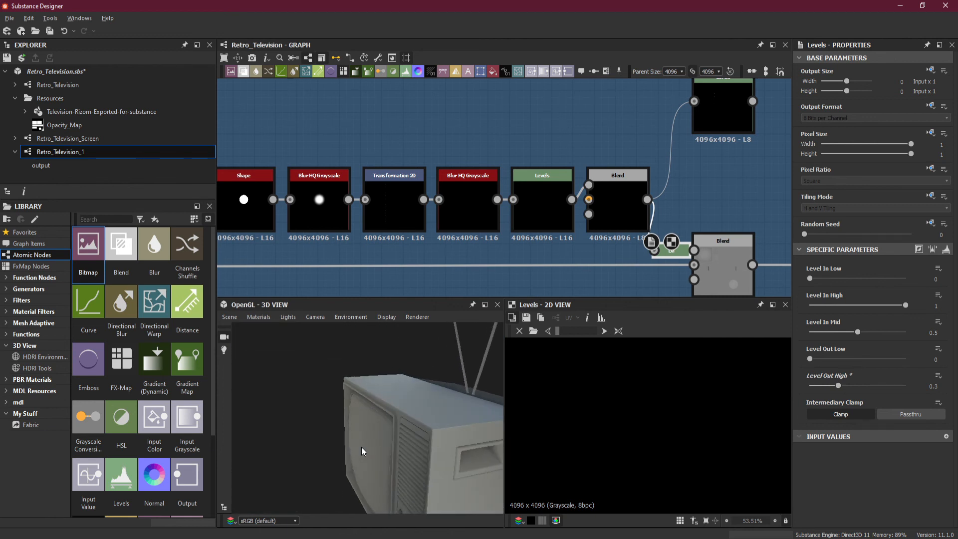
{"action": "middle_click_drag", "start_coordinate": [402, 399], "coordinate": [378, 453]}
{"action": "scroll", "coordinate": [341, 371], "scroll_direction": "up", "scroll_amount": 4}
{"action": "left_click_drag", "start_coordinate": [341, 371], "coordinate": [355, 355]}
{"action": "scroll", "coordinate": [378, 366], "scroll_direction": "up", "scroll_amount": 4}
{"action": "right_click_drag", "start_coordinate": [355, 355], "coordinate": [402, 445]}
{"action": "middle_click_drag", "start_coordinate": [402, 444], "coordinate": [417, 421]}
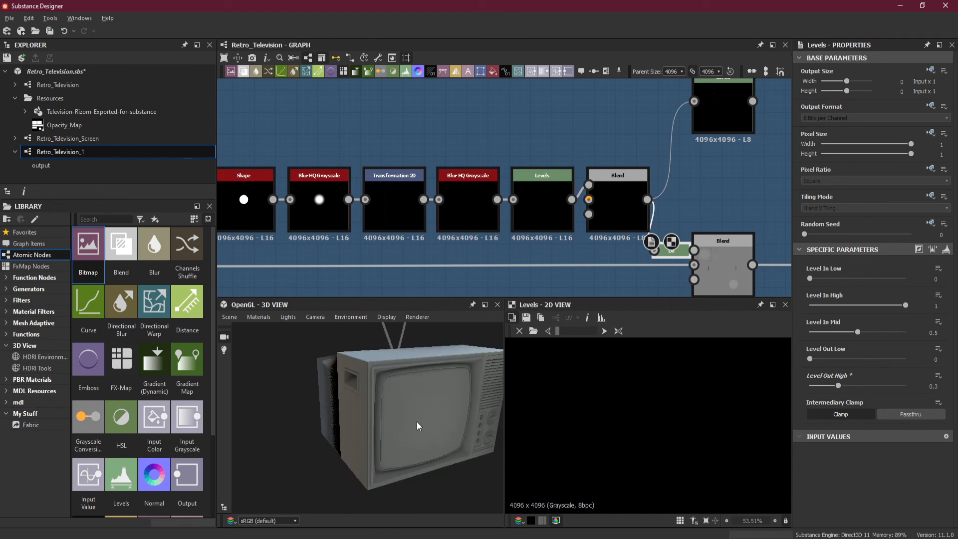
{"action": "left_click_drag", "start_coordinate": [417, 421], "coordinate": [414, 457]}
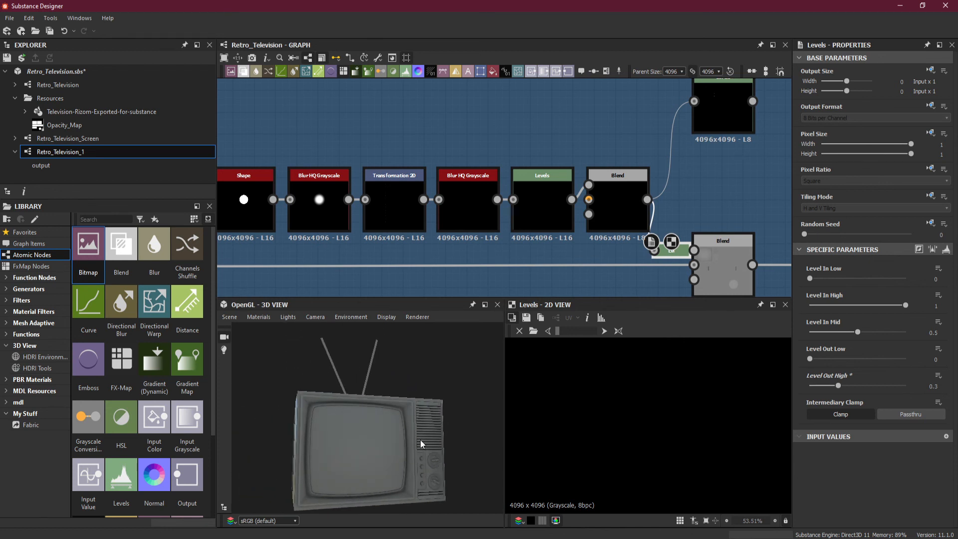